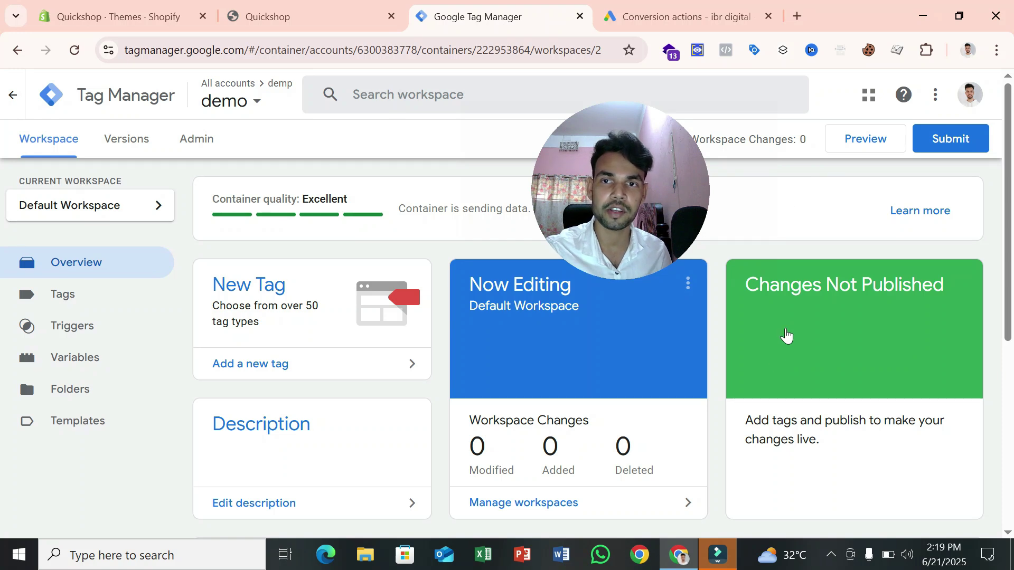
Look over the Quickshop storefront's products and the demo container's workspace in Tag Manager
{"action": "left_click", "coordinate": [317, 16]}
{"action": "scroll", "coordinate": [408, 385], "scroll_direction": "down", "scroll_amount": 7}
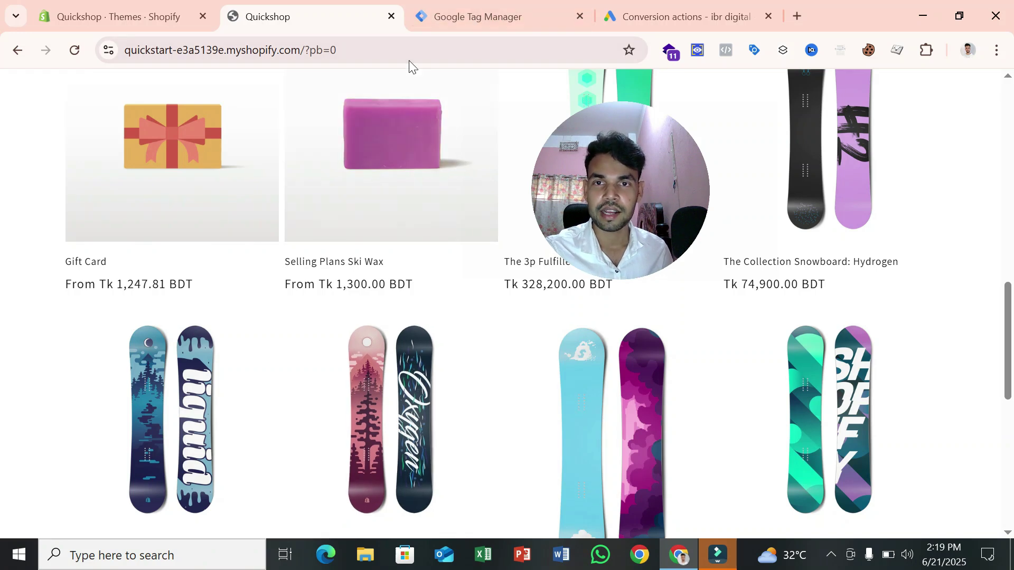
{"action": "left_click", "coordinate": [453, 14]}
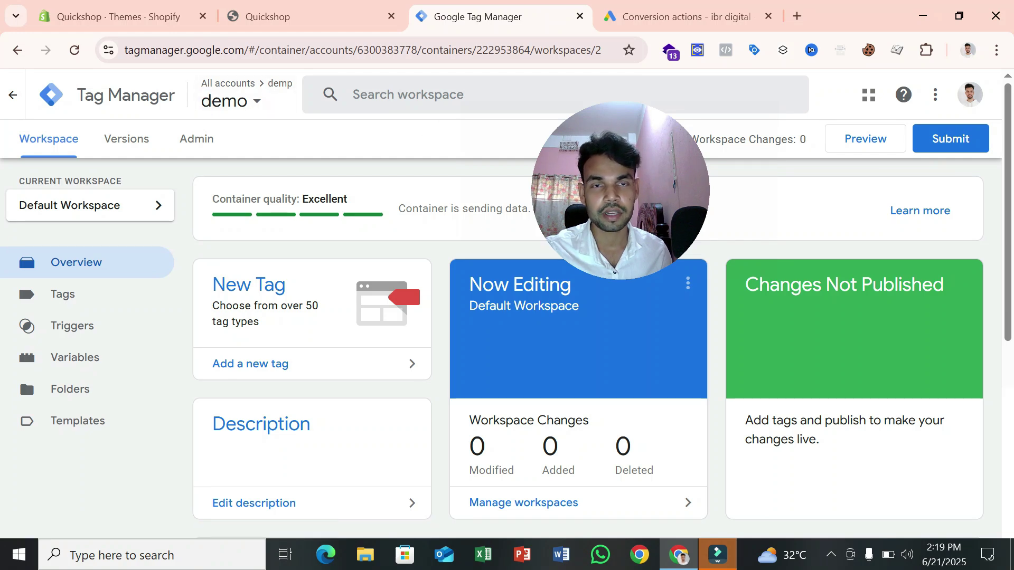
Switch to Google Ads and start creating a new conversion action from the conversions summary
{"action": "left_click", "coordinate": [634, 22]}
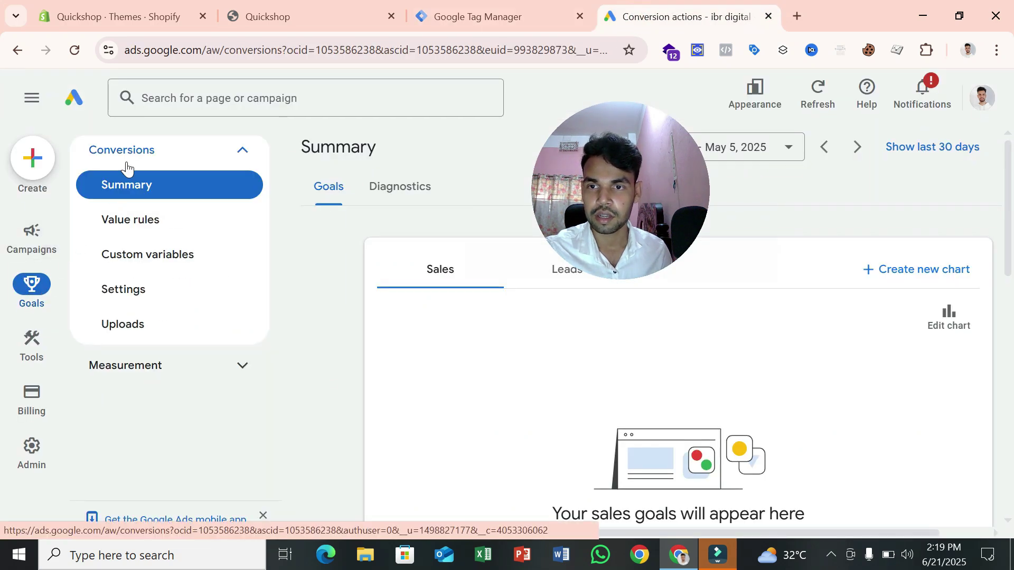
{"action": "scroll", "coordinate": [661, 332], "scroll_direction": "down", "scroll_amount": 5}
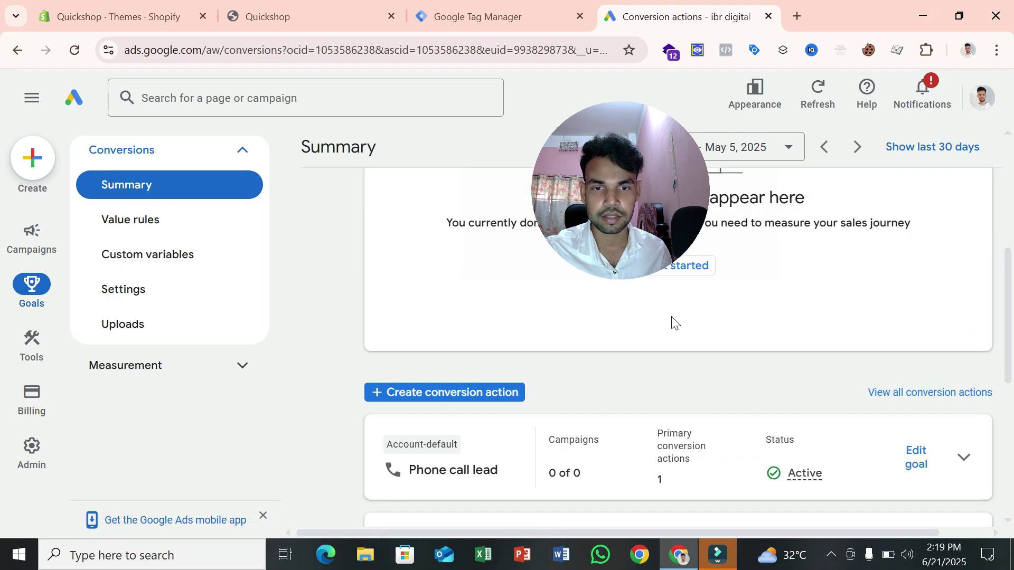
{"action": "scroll", "coordinate": [475, 354], "scroll_direction": "up", "scroll_amount": 4}
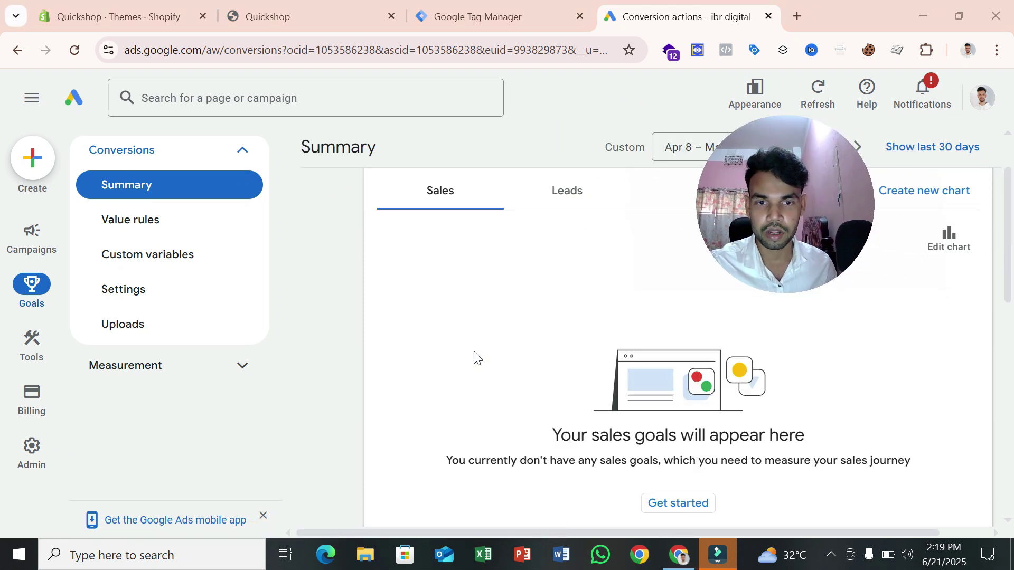
{"action": "scroll", "coordinate": [475, 355], "scroll_direction": "down", "scroll_amount": 5}
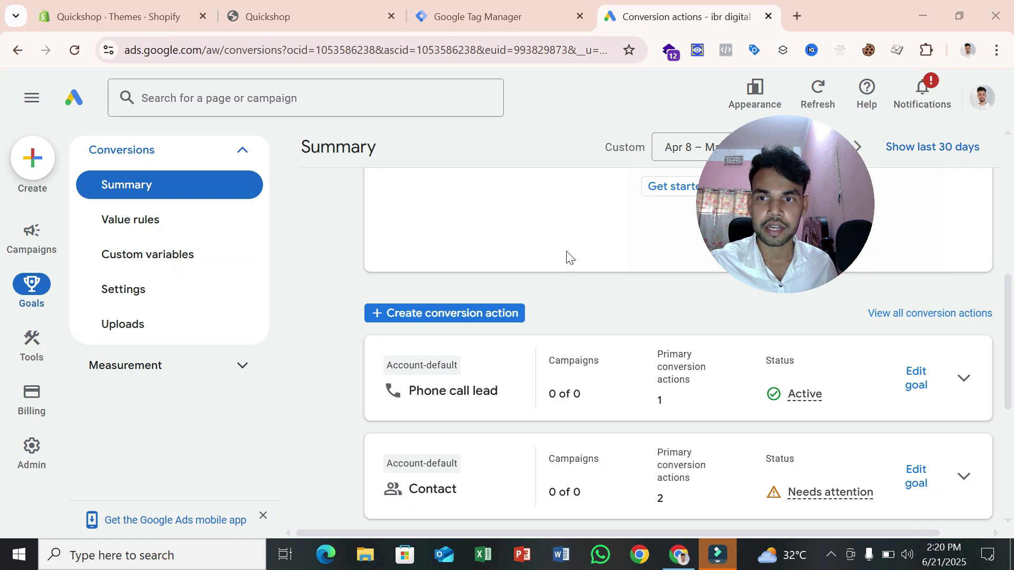
{"action": "left_click", "coordinate": [435, 316]}
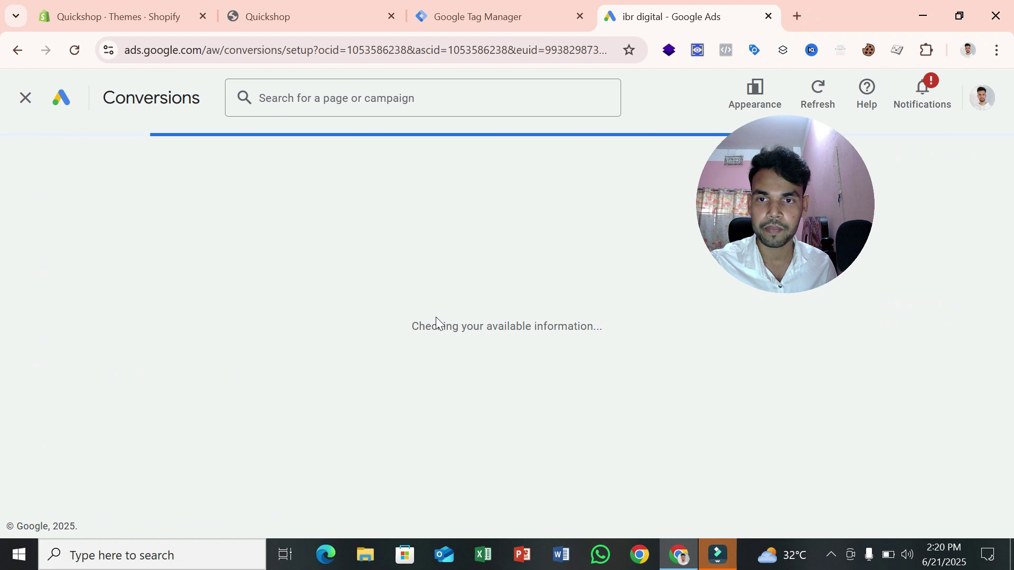
Open the website conversion source for editing and clear its web page URL
{"action": "scroll", "coordinate": [497, 247], "scroll_direction": "down", "scroll_amount": 4}
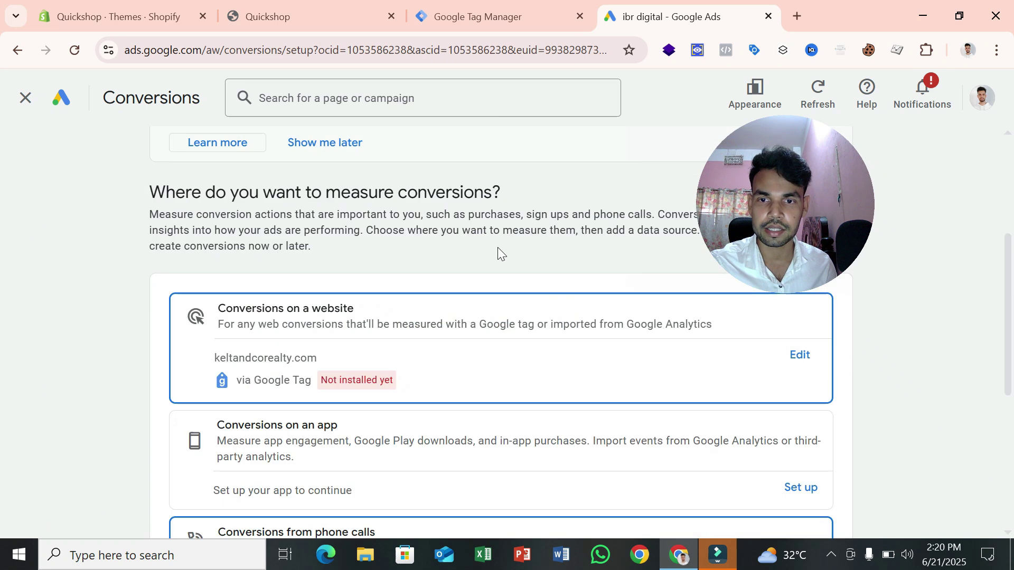
{"action": "scroll", "coordinate": [403, 369], "scroll_direction": "down", "scroll_amount": 6}
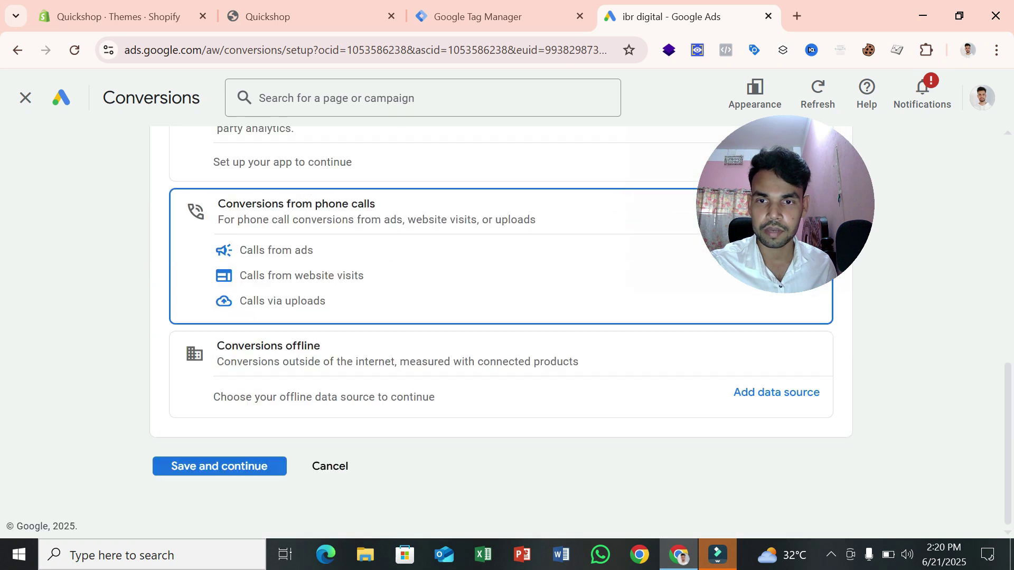
{"action": "scroll", "coordinate": [403, 369], "scroll_direction": "up", "scroll_amount": 10}
{"action": "scroll", "coordinate": [593, 355], "scroll_direction": "down", "scroll_amount": 3}
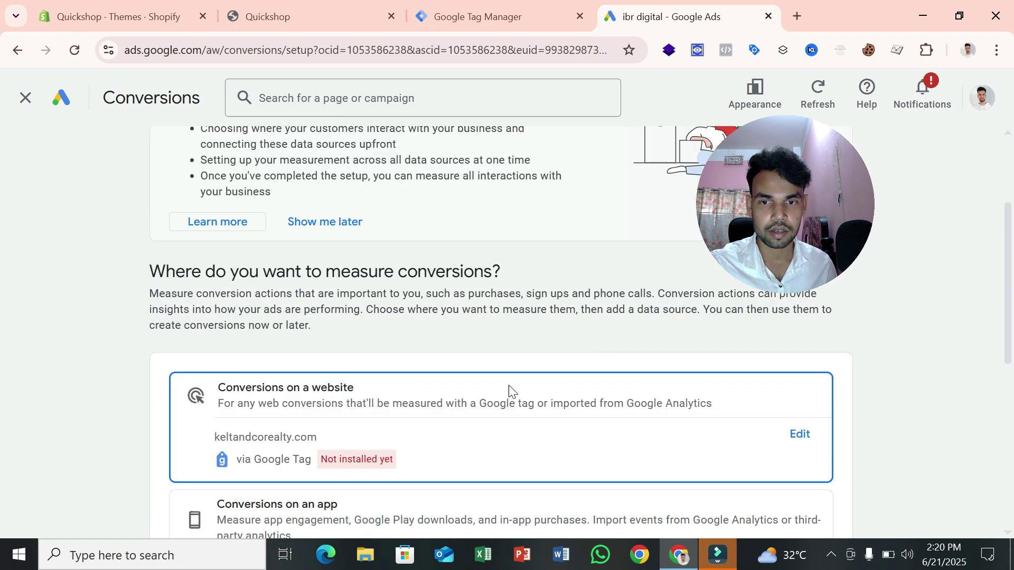
{"action": "left_click", "coordinate": [810, 446]}
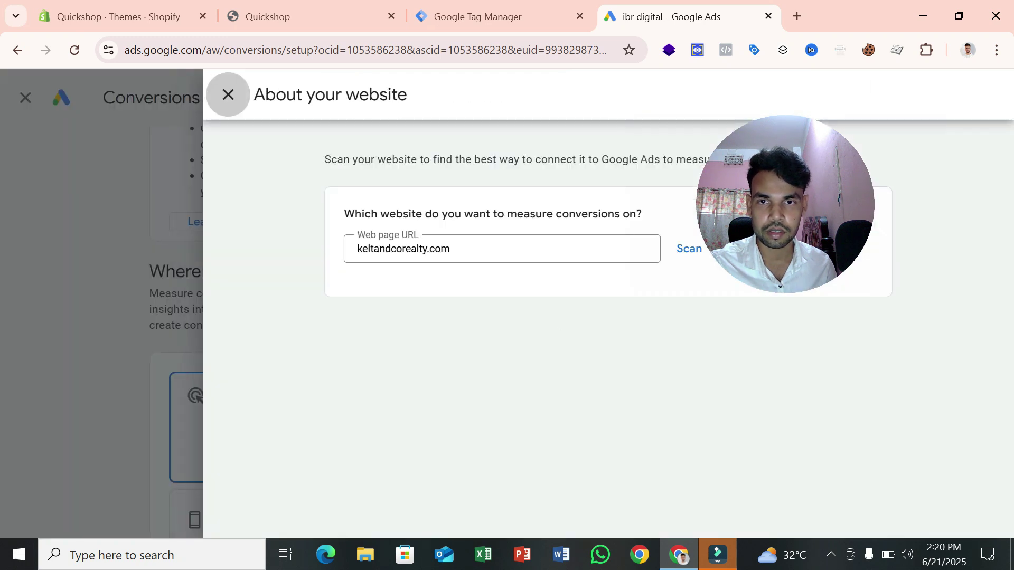
{"action": "triple_click", "coordinate": [421, 237]}
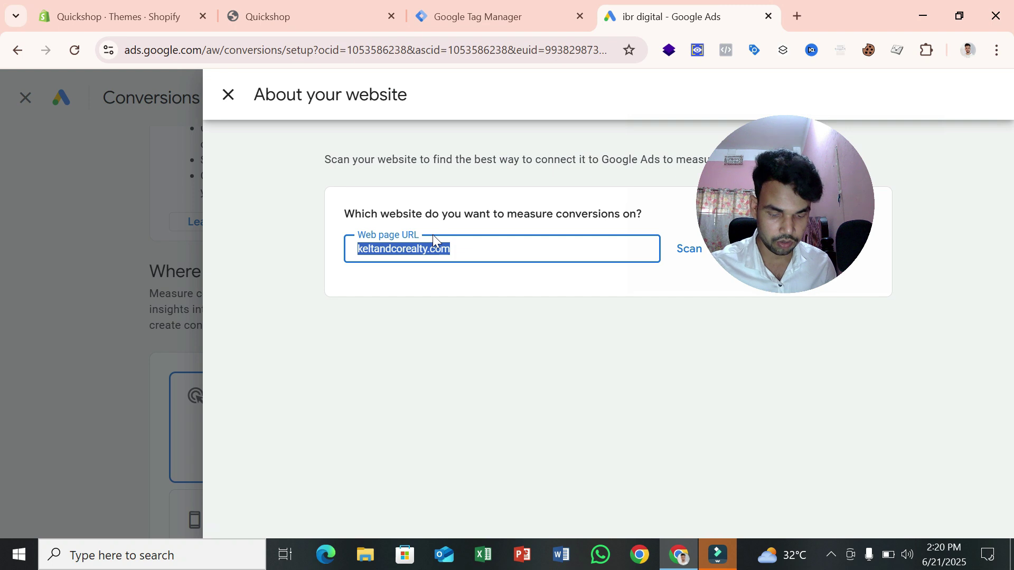
{"action": "key", "text": "BackSpace"}
{"action": "left_click", "coordinate": [315, 14]}
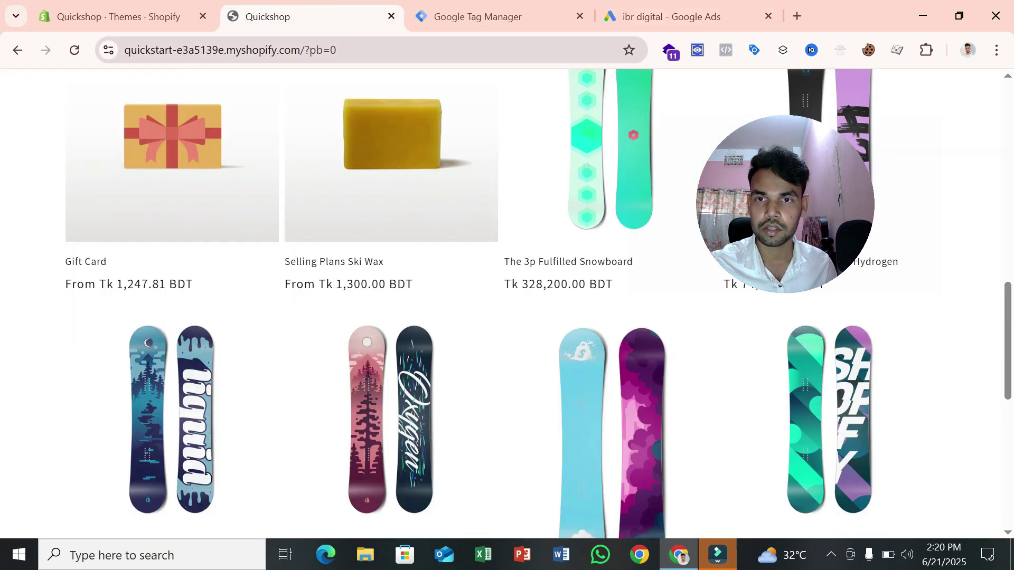
{"action": "left_click", "coordinate": [303, 51]}
{"action": "left_click", "coordinate": [304, 50]}
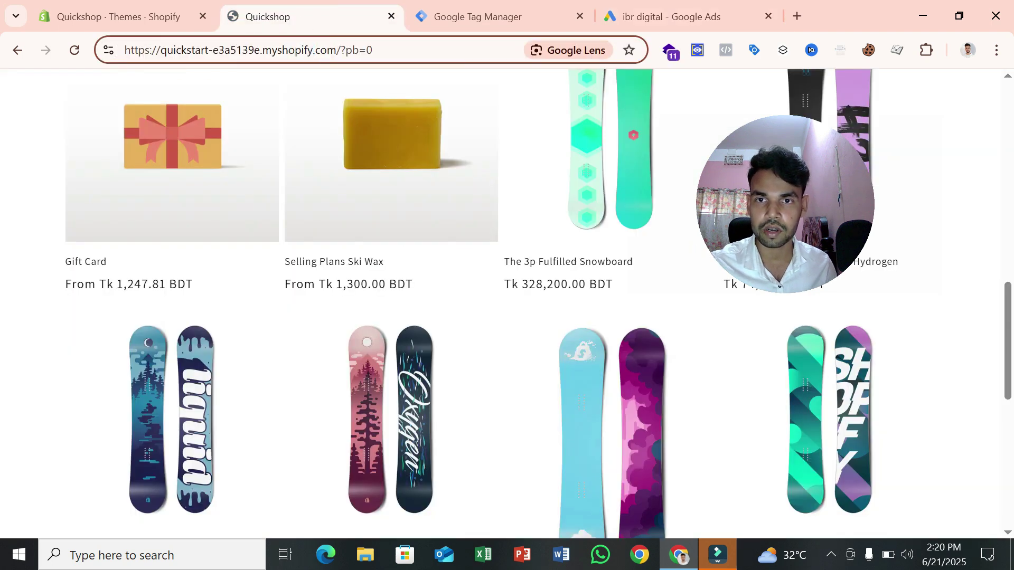
{"action": "left_click_drag", "start_coordinate": [336, 50], "coordinate": [127, 50]}
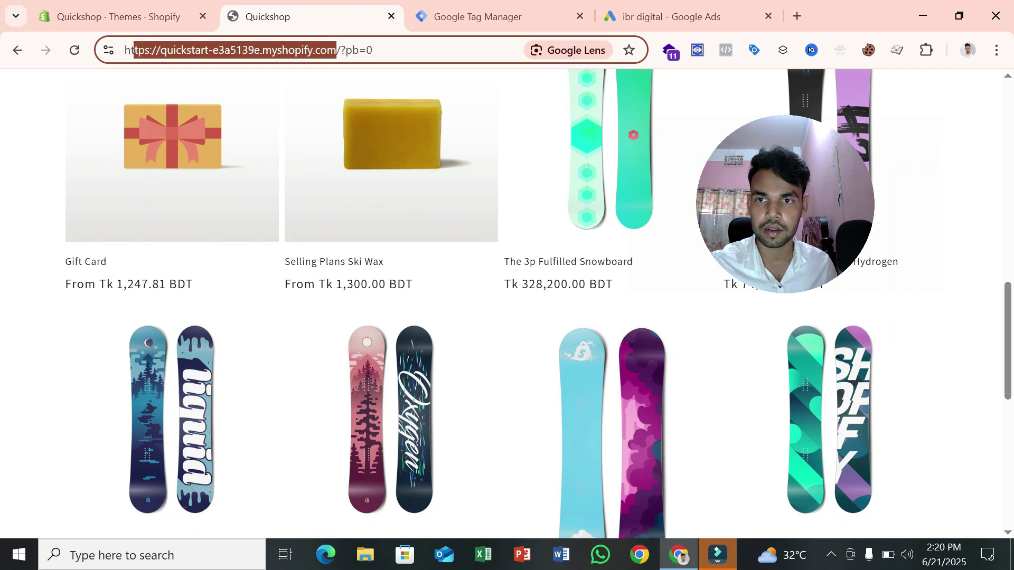
{"action": "right_click", "coordinate": [146, 46]}
{"action": "left_click", "coordinate": [214, 194]}
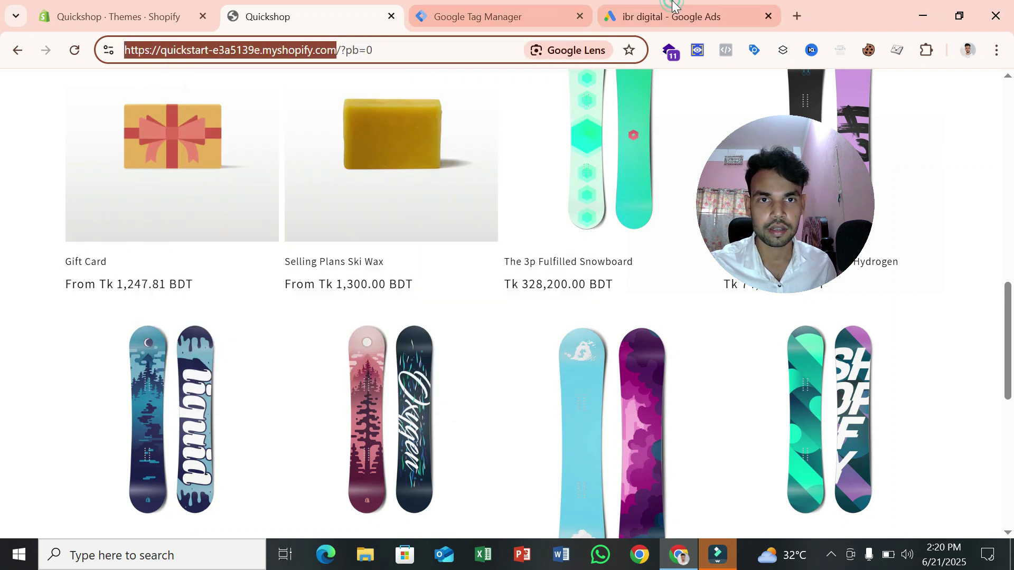
{"action": "left_click", "coordinate": [665, 16]}
{"action": "right_click", "coordinate": [441, 257]}
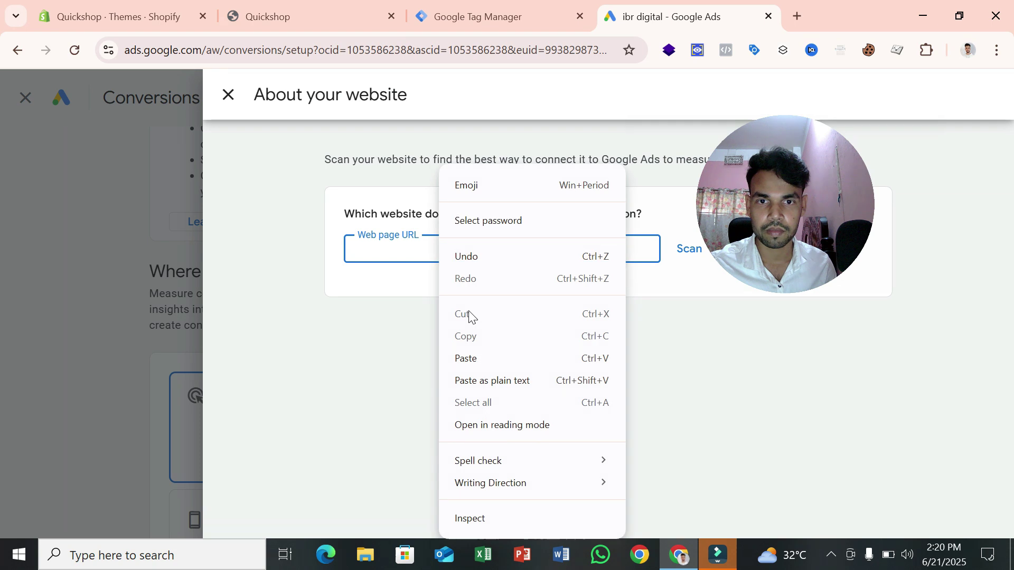
{"action": "left_click", "coordinate": [468, 358]}
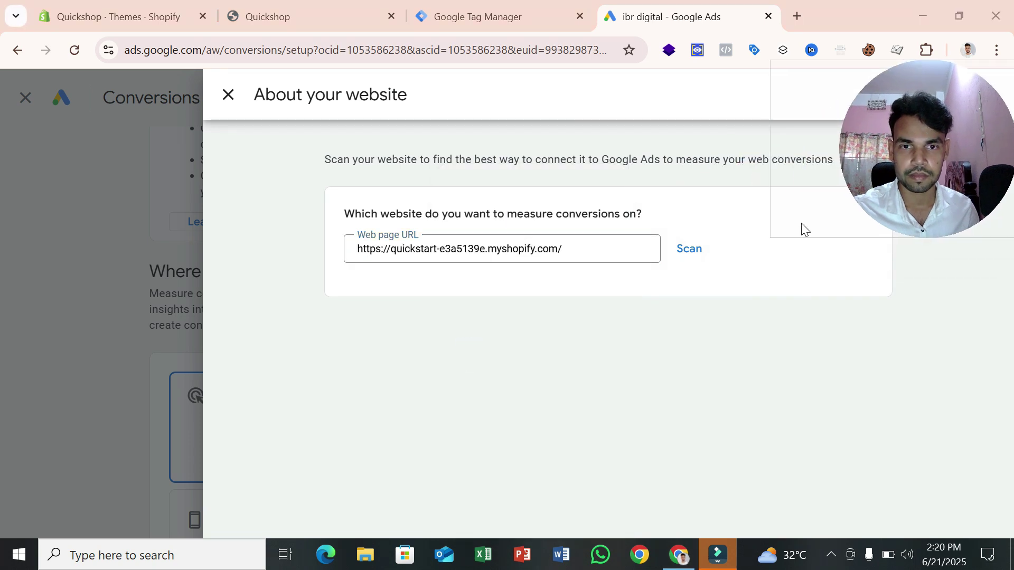
{"action": "left_click", "coordinate": [691, 249]}
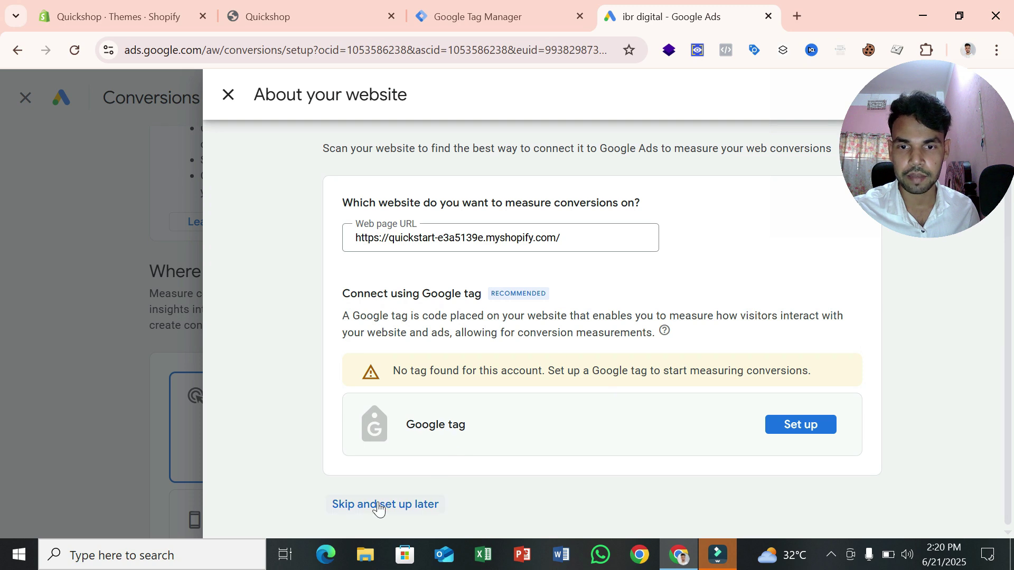
Skip the Google tag setup for the website and save the conversion sources
{"action": "left_click", "coordinate": [420, 506]}
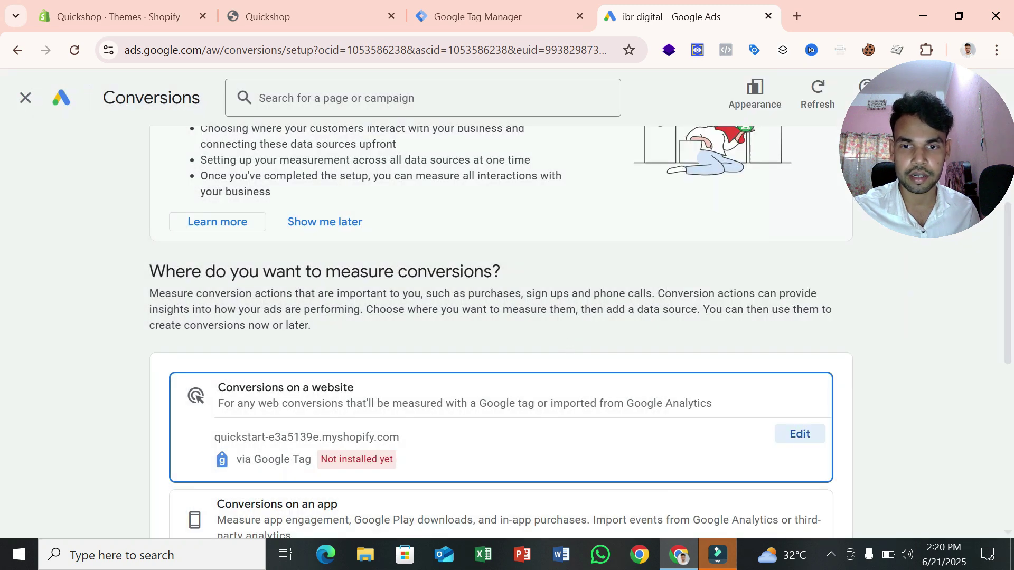
{"action": "scroll", "coordinate": [564, 328], "scroll_direction": "down", "scroll_amount": 7}
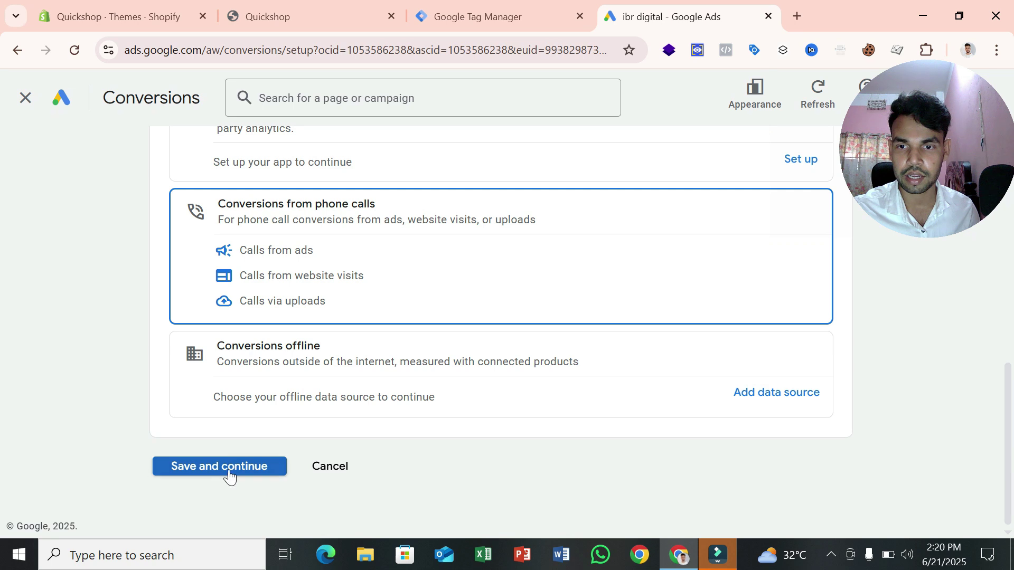
{"action": "left_click", "coordinate": [217, 467]}
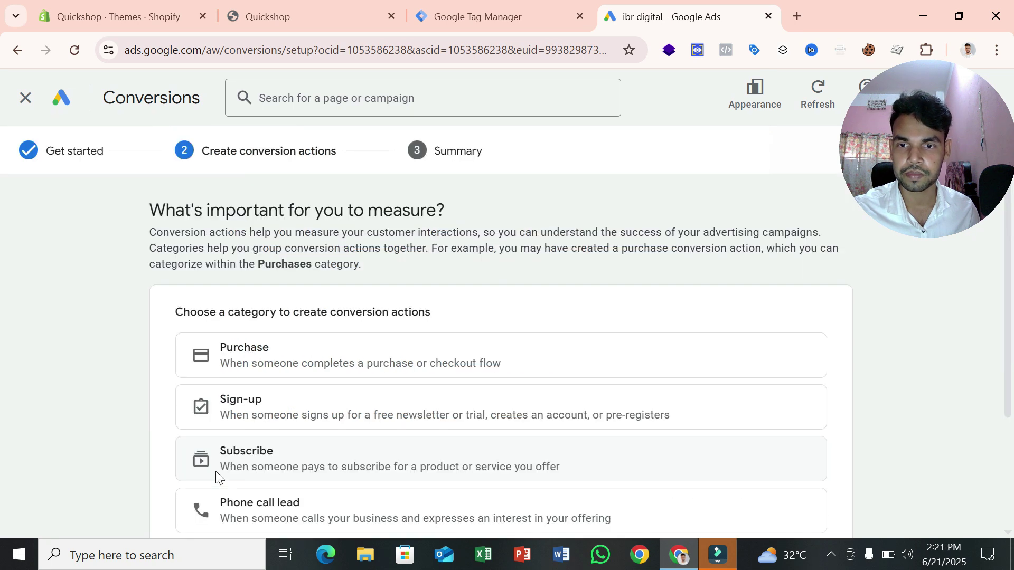
Choose Purchase as the category for the new conversion action
{"action": "scroll", "coordinate": [427, 298], "scroll_direction": "down", "scroll_amount": 1}
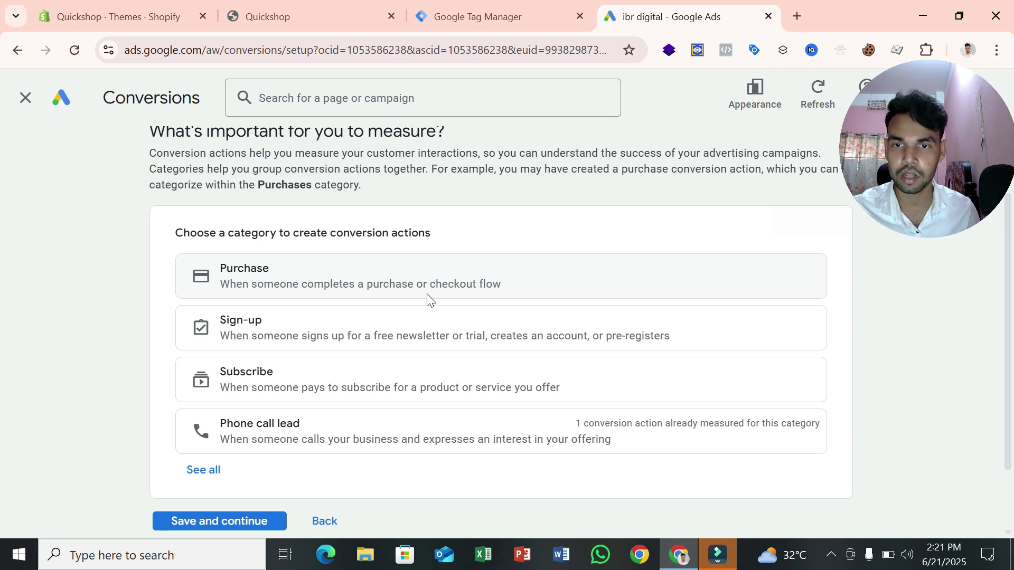
{"action": "left_click", "coordinate": [343, 14]}
{"action": "scroll", "coordinate": [467, 289], "scroll_direction": "down", "scroll_amount": 4}
{"action": "left_click", "coordinate": [671, 16]}
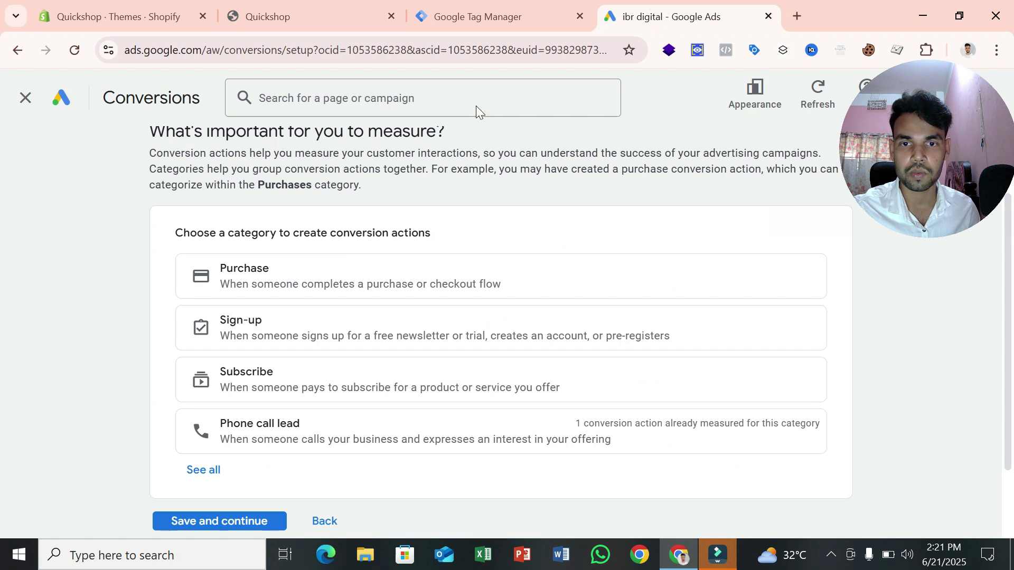
{"action": "left_click", "coordinate": [254, 274]}
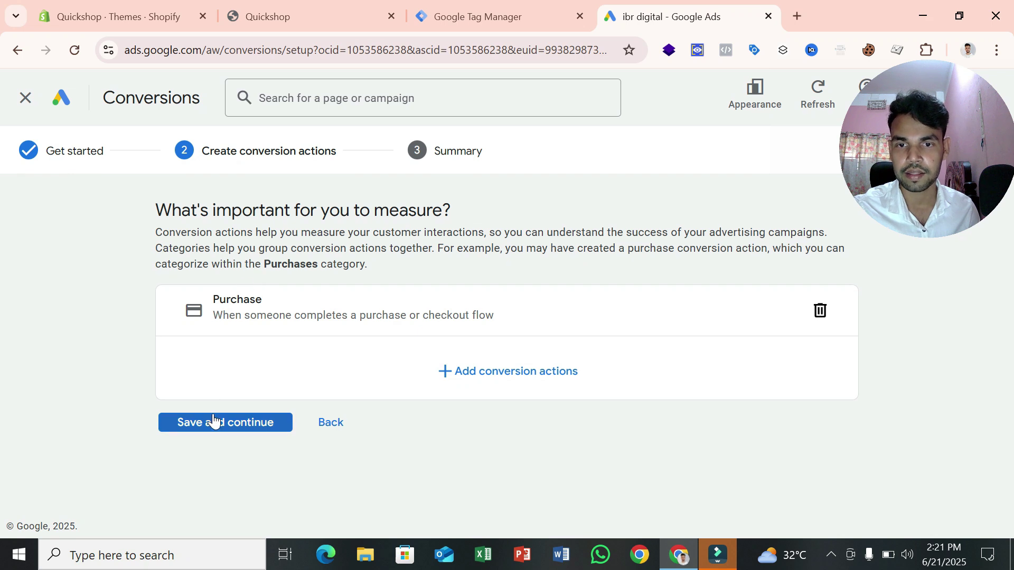
Add a manual event named "Purchase - GTM" for the Shopify website to the Purchase category and save the conversion actions
{"action": "left_click", "coordinate": [552, 377]}
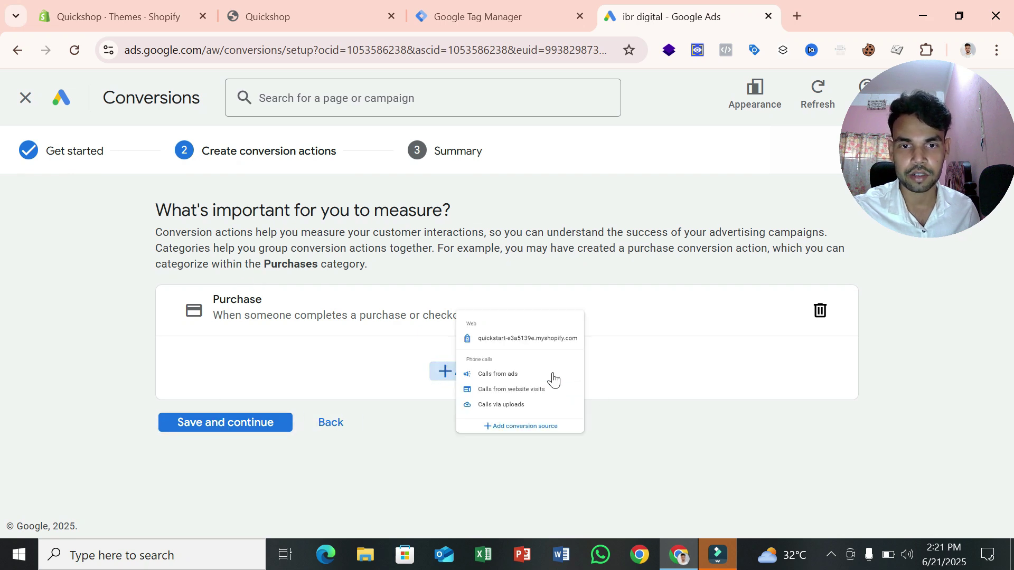
{"action": "left_click", "coordinate": [524, 365]}
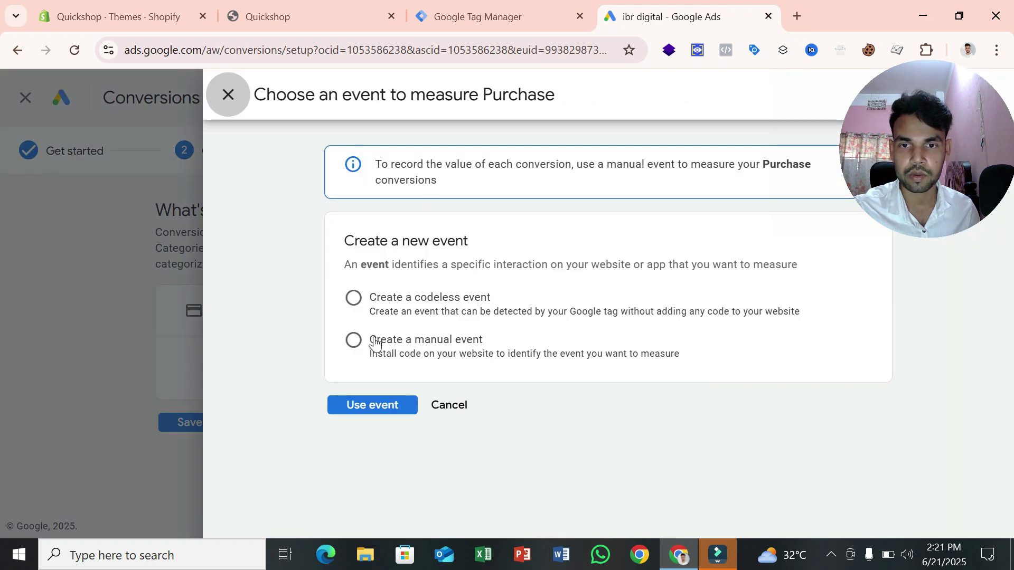
{"action": "left_click", "coordinate": [352, 340]}
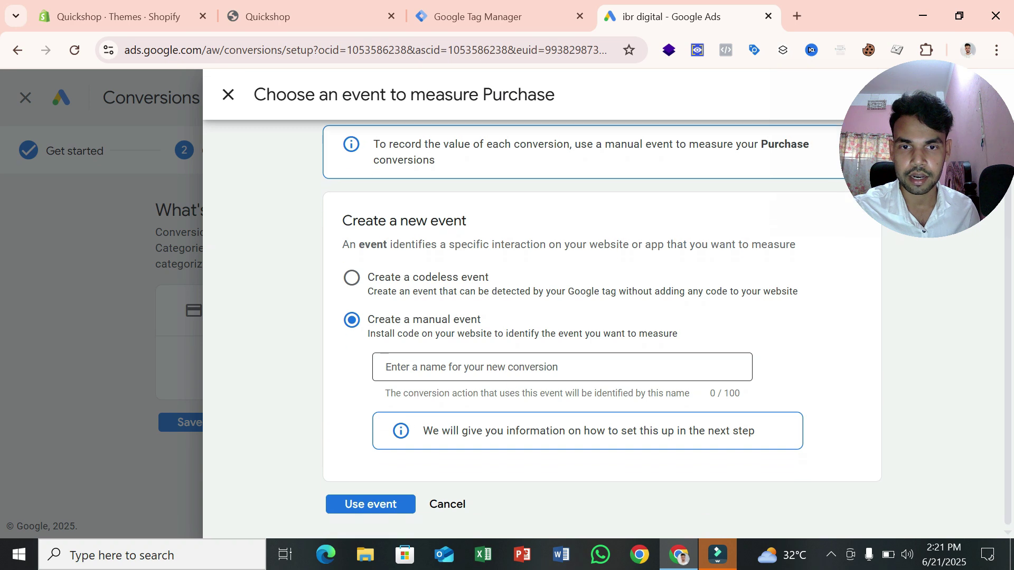
{"action": "left_click", "coordinate": [507, 366]}
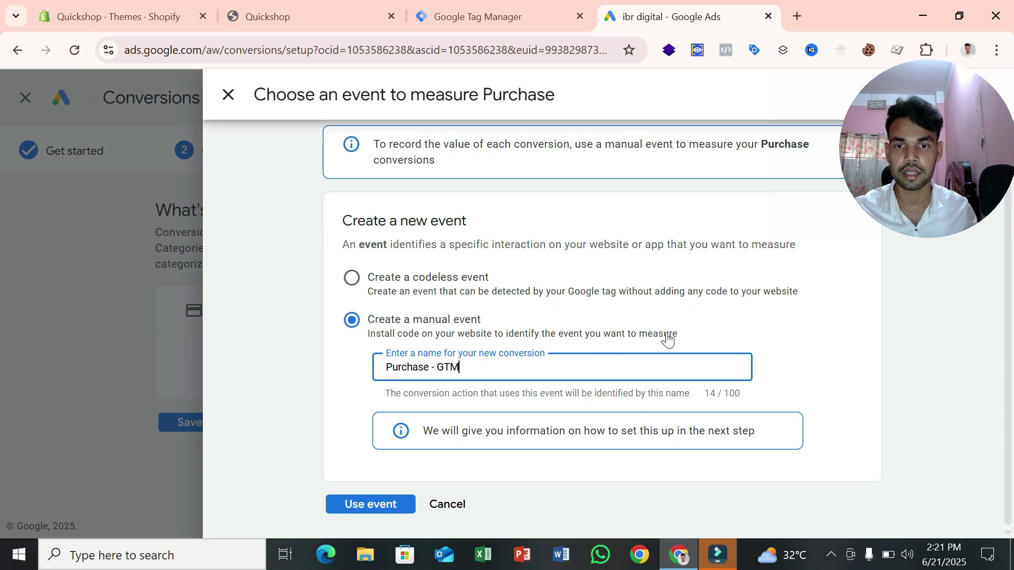
{"action": "left_click", "coordinate": [333, 503]}
{"action": "scroll", "coordinate": [417, 470], "scroll_direction": "down", "scroll_amount": 2}
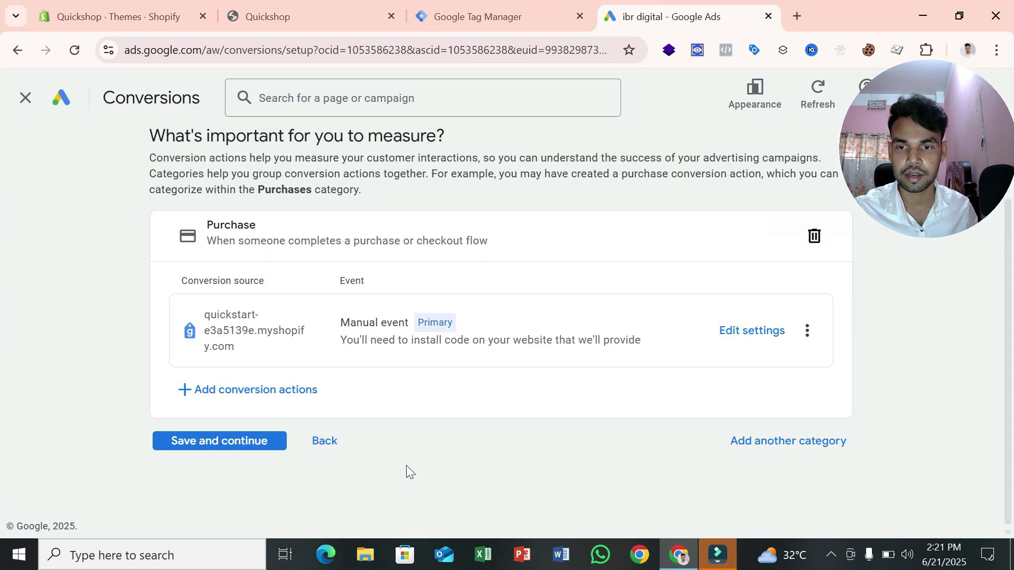
{"action": "left_click", "coordinate": [251, 448]}
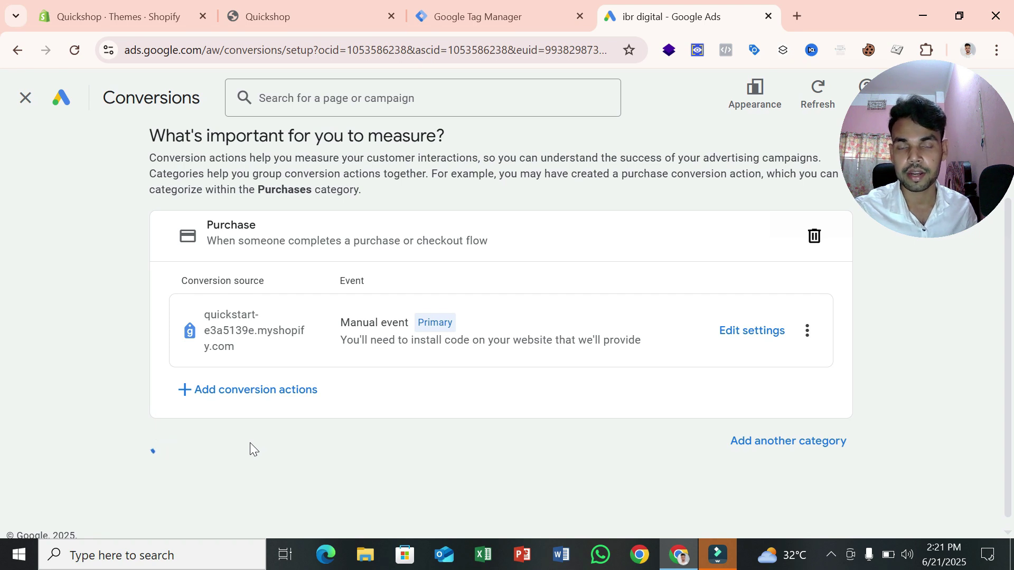
Review the final setup instructions covering the Google tag, event snippets and Google Click ID
{"action": "scroll", "coordinate": [762, 315], "scroll_direction": "down", "scroll_amount": 1}
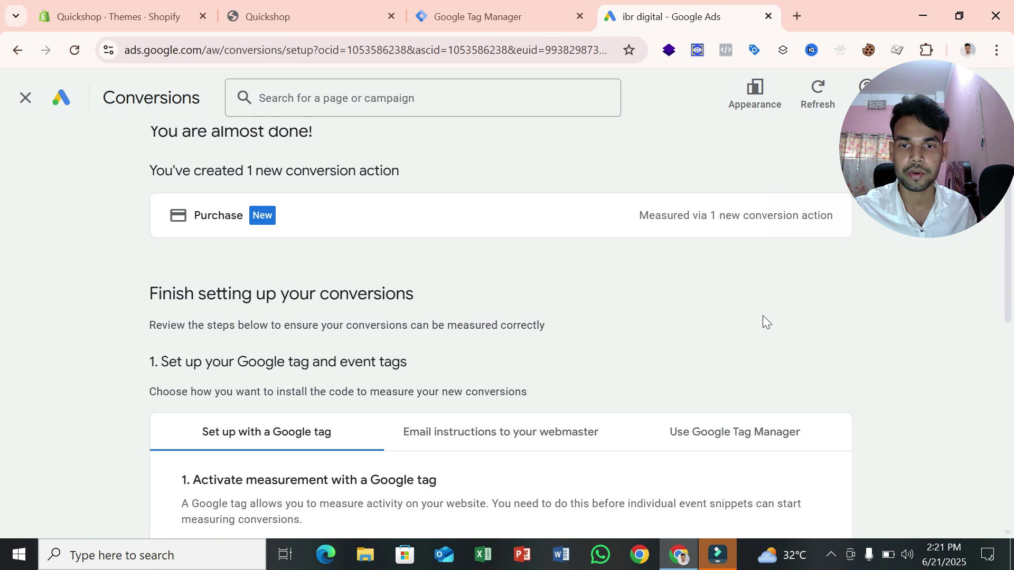
{"action": "scroll", "coordinate": [763, 315], "scroll_direction": "down", "scroll_amount": 2}
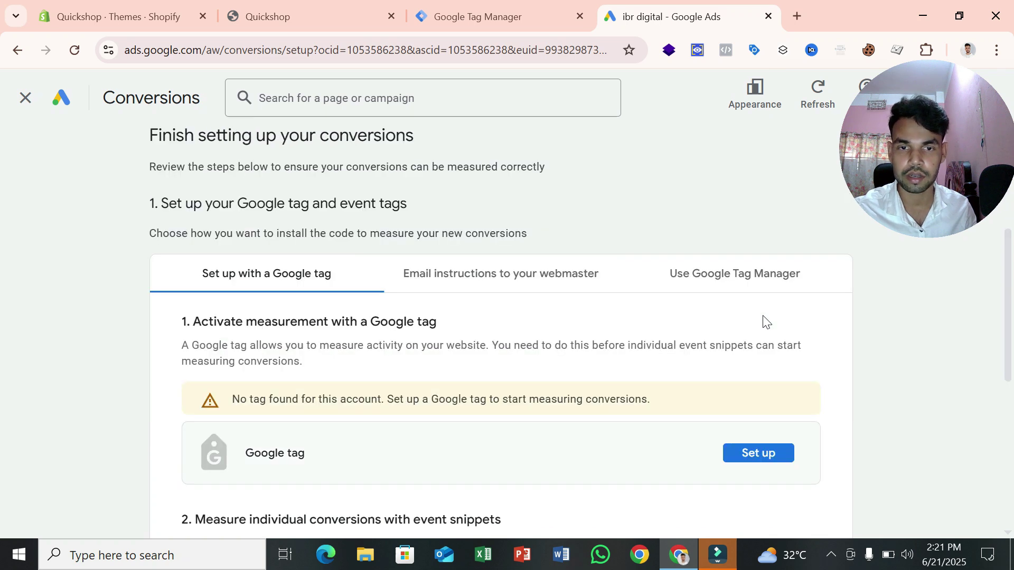
{"action": "scroll", "coordinate": [766, 322], "scroll_direction": "down", "scroll_amount": 4}
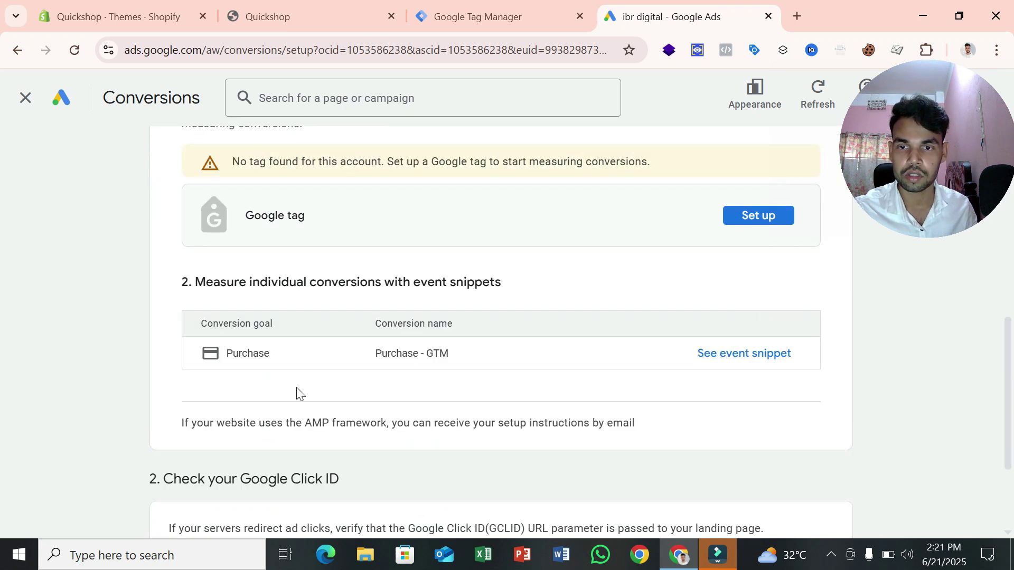
{"action": "scroll", "coordinate": [447, 356], "scroll_direction": "down", "scroll_amount": 3}
{"action": "scroll", "coordinate": [446, 355], "scroll_direction": "up", "scroll_amount": 7}
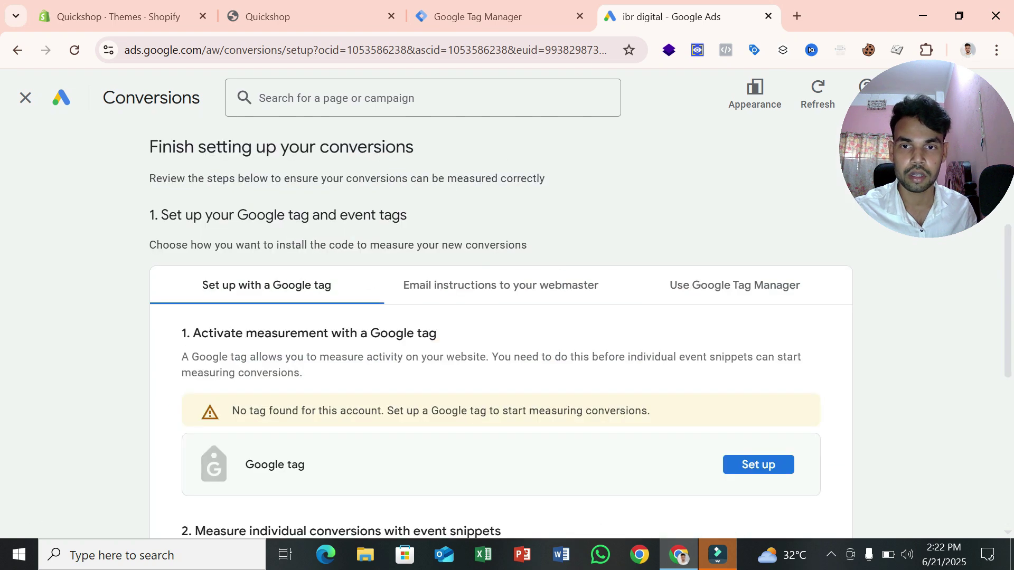
Show the Google Tag Manager setup instructions and review the purchase conversion's ID, label and Conversion Linker requirement
{"action": "scroll", "coordinate": [443, 357], "scroll_direction": "down", "scroll_amount": 2}
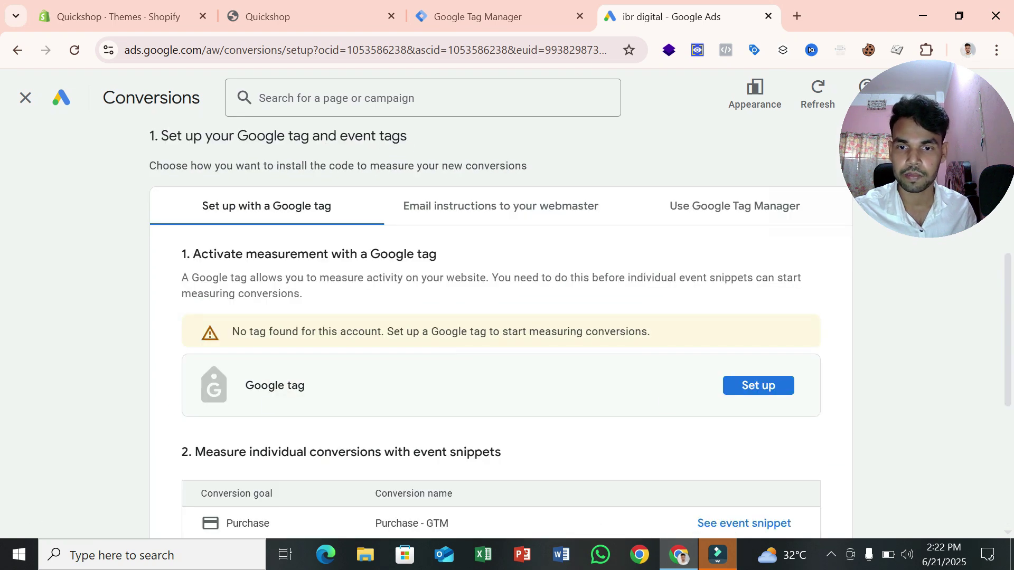
{"action": "scroll", "coordinate": [336, 452], "scroll_direction": "down", "scroll_amount": 1}
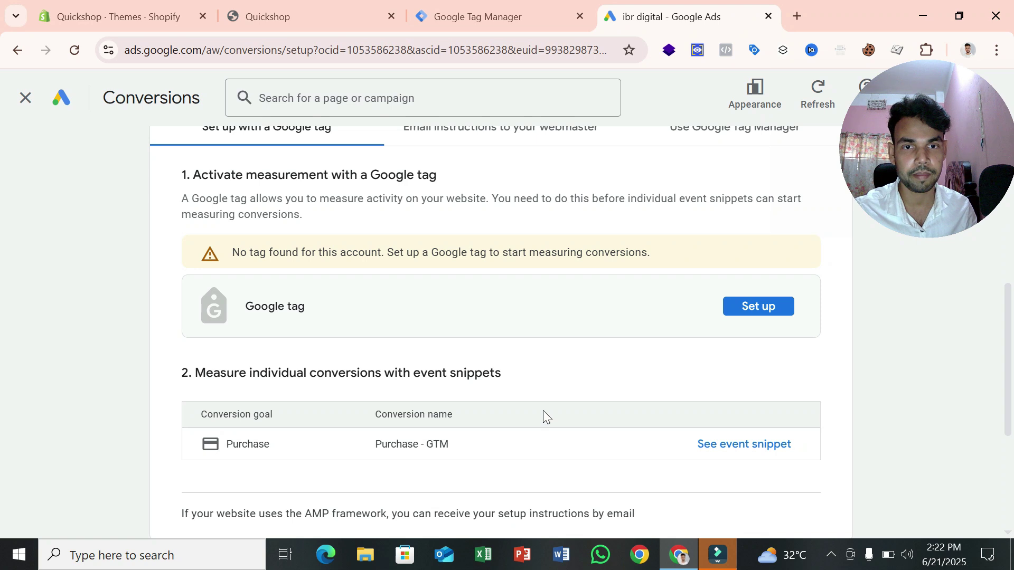
{"action": "scroll", "coordinate": [544, 414], "scroll_direction": "up", "scroll_amount": 2}
{"action": "left_click", "coordinate": [669, 291]}
{"action": "scroll", "coordinate": [731, 306], "scroll_direction": "down", "scroll_amount": 1}
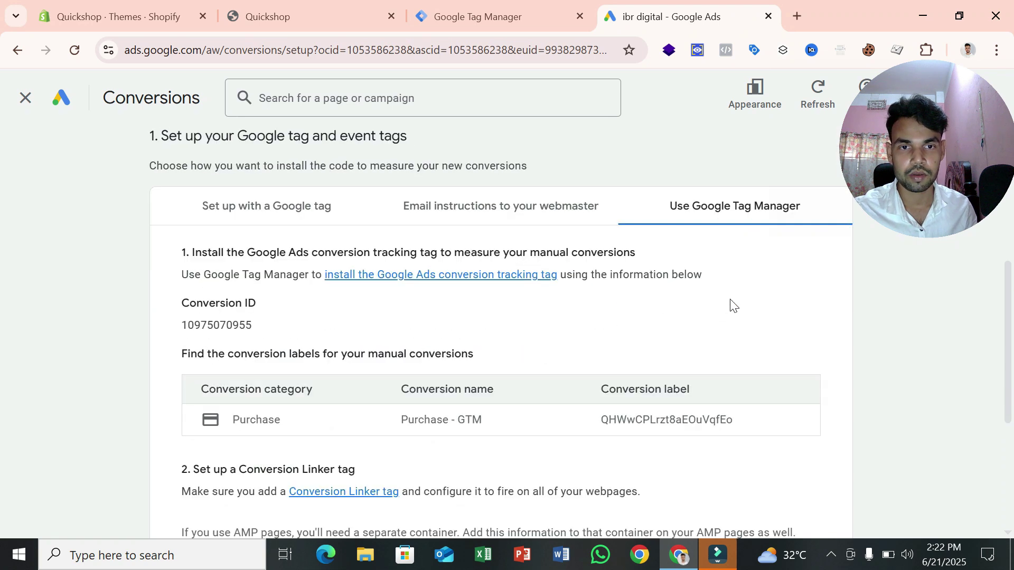
{"action": "scroll", "coordinate": [523, 323], "scroll_direction": "down", "scroll_amount": 2}
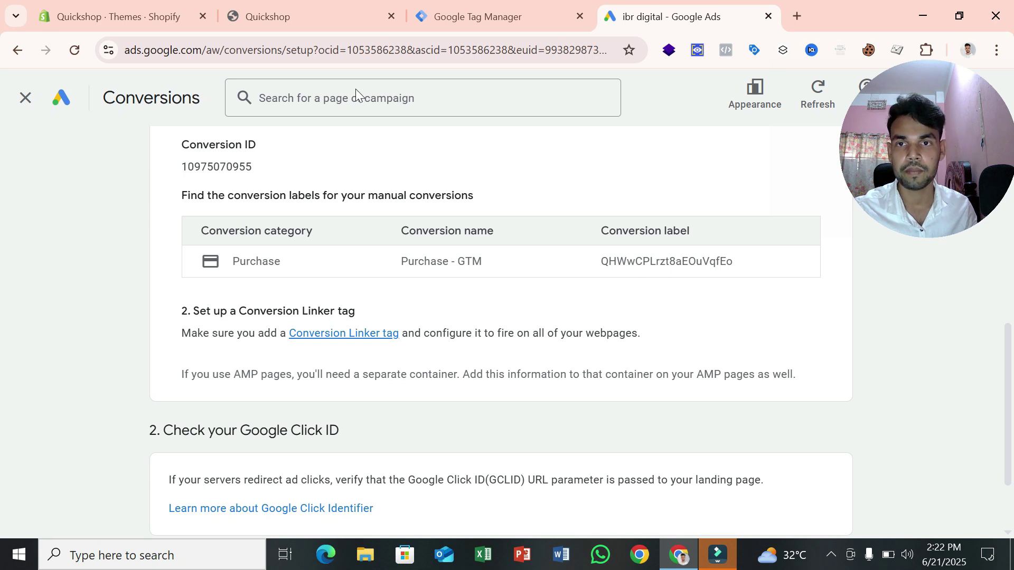
Switch to Google Tag Manager and copy the container's head snippet from its installation code
{"action": "left_click", "coordinate": [472, 12]}
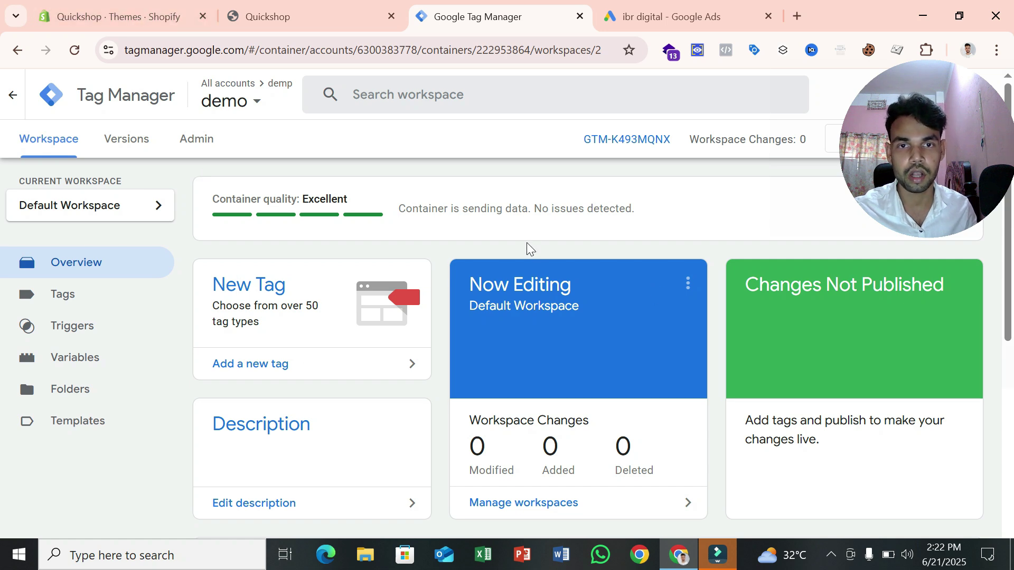
{"action": "left_click", "coordinate": [584, 137]}
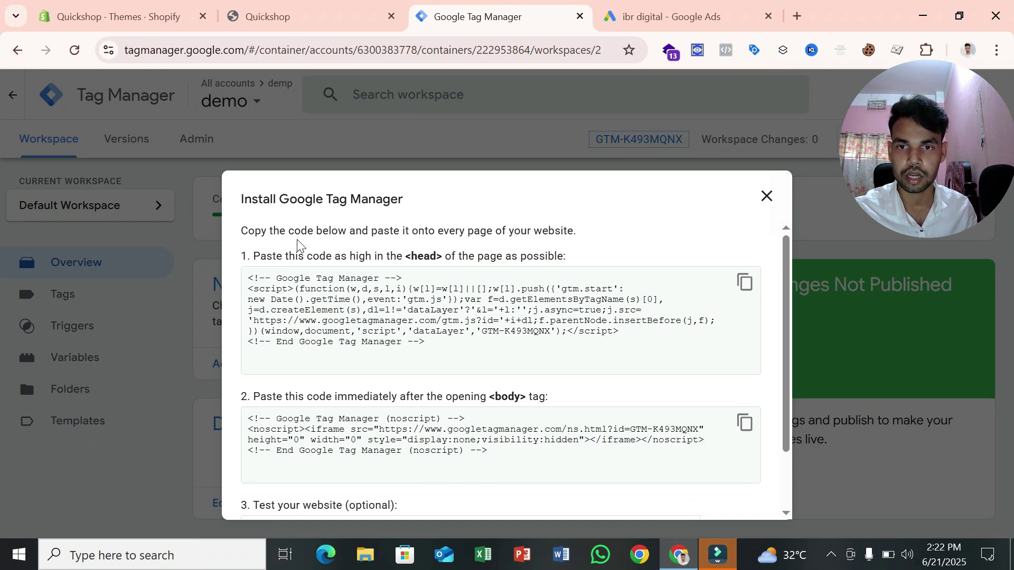
{"action": "left_click", "coordinate": [744, 284]}
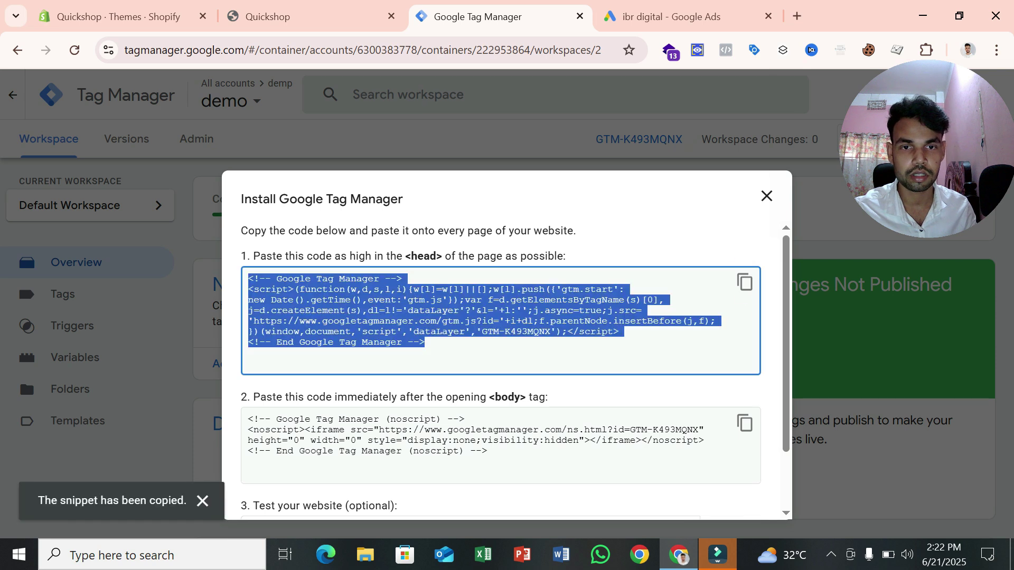
Switch to the Shopify admin and open the current Dawn theme's code for editing
{"action": "left_click", "coordinate": [119, 16]}
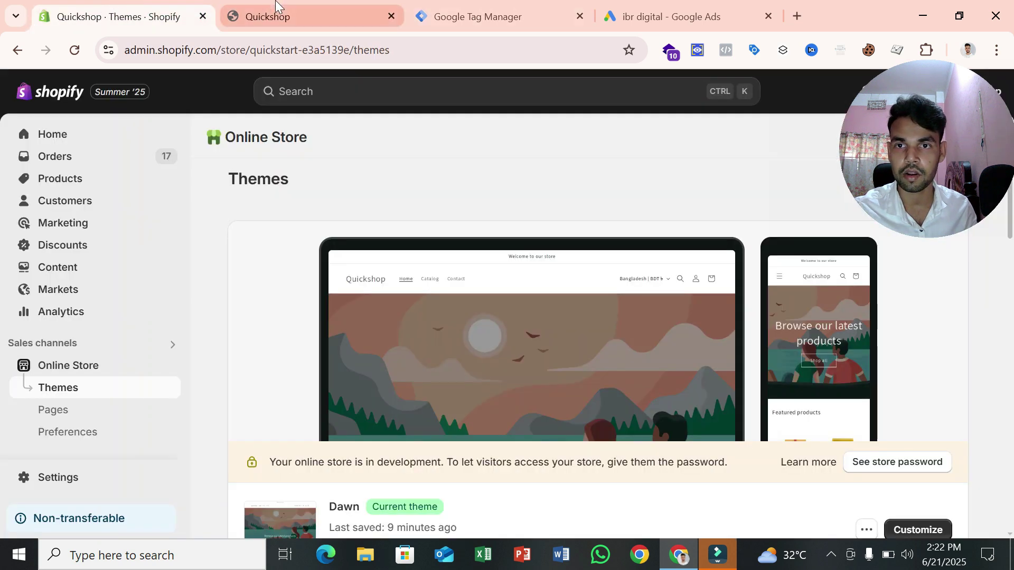
{"action": "scroll", "coordinate": [165, 331], "scroll_direction": "down", "scroll_amount": 2}
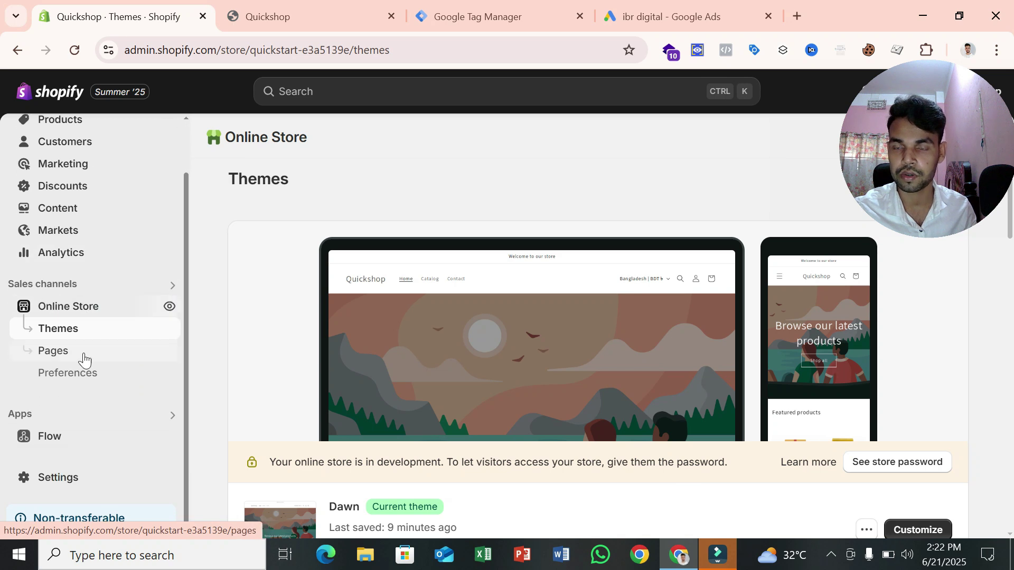
{"action": "scroll", "coordinate": [332, 280], "scroll_direction": "down", "scroll_amount": 1}
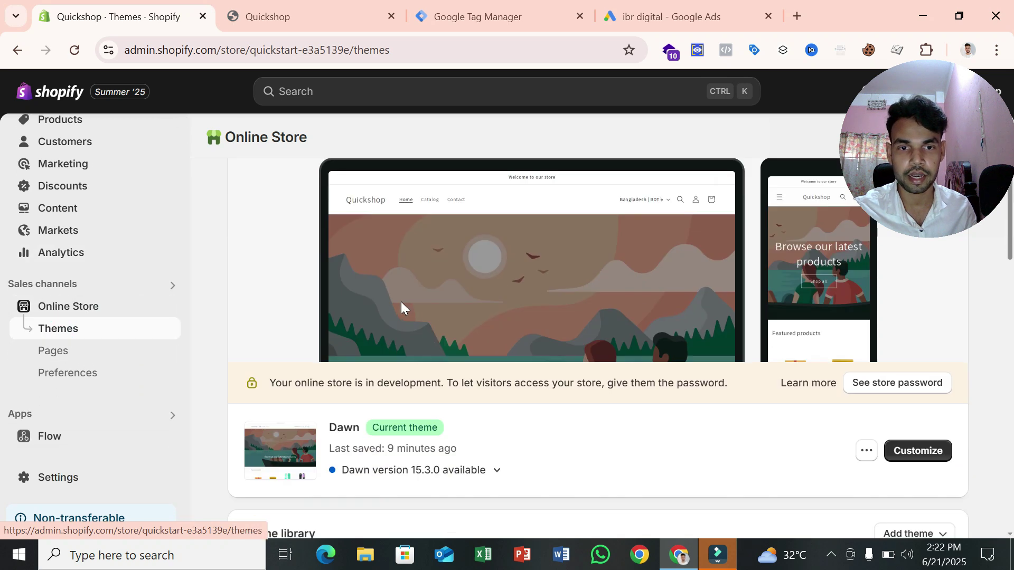
{"action": "left_click", "coordinate": [866, 452]}
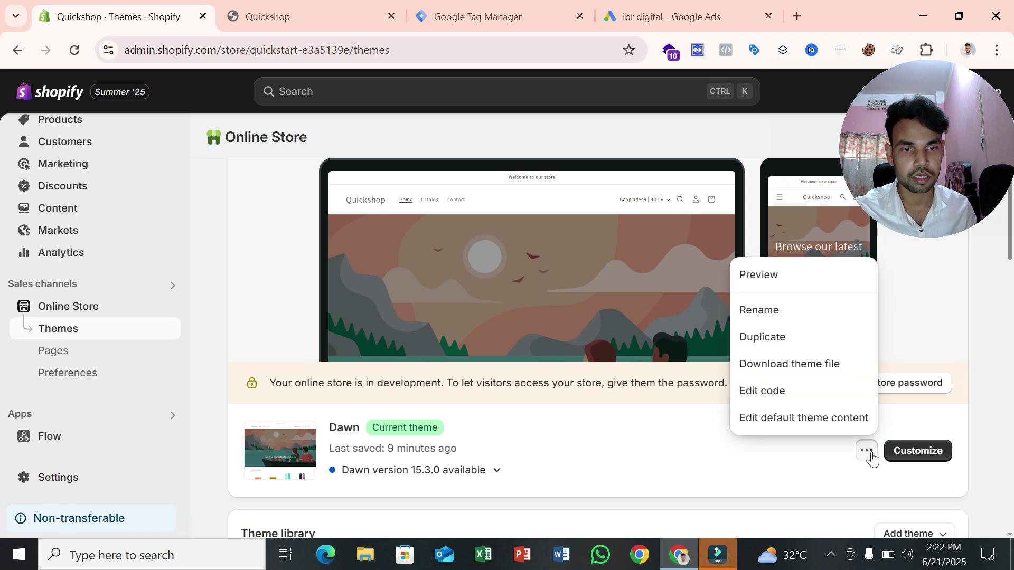
{"action": "left_click", "coordinate": [763, 391]}
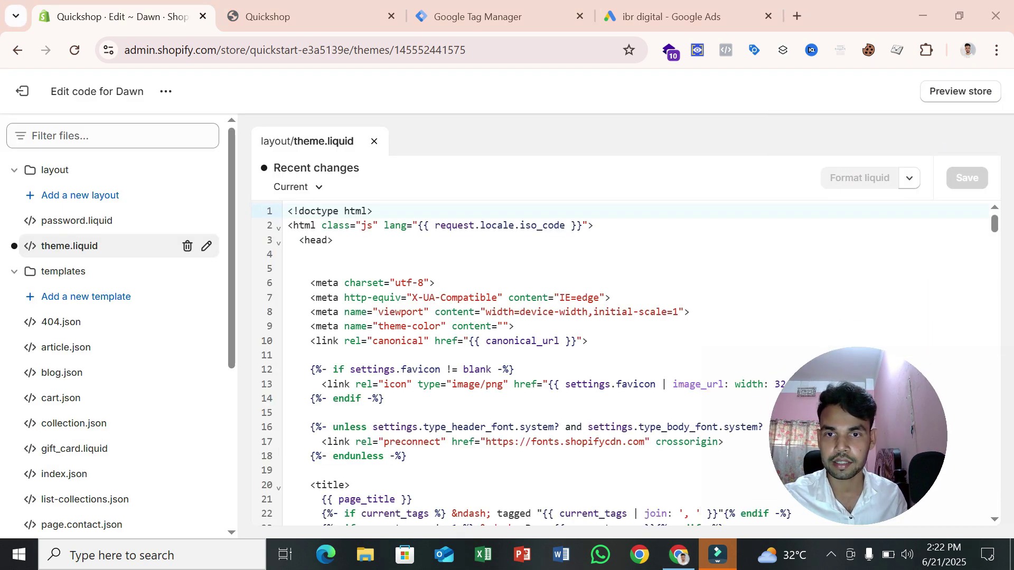
Paste the Google Tag Manager head snippet just below the opening <head> tag in theme.liquid
{"action": "left_click", "coordinate": [372, 245]}
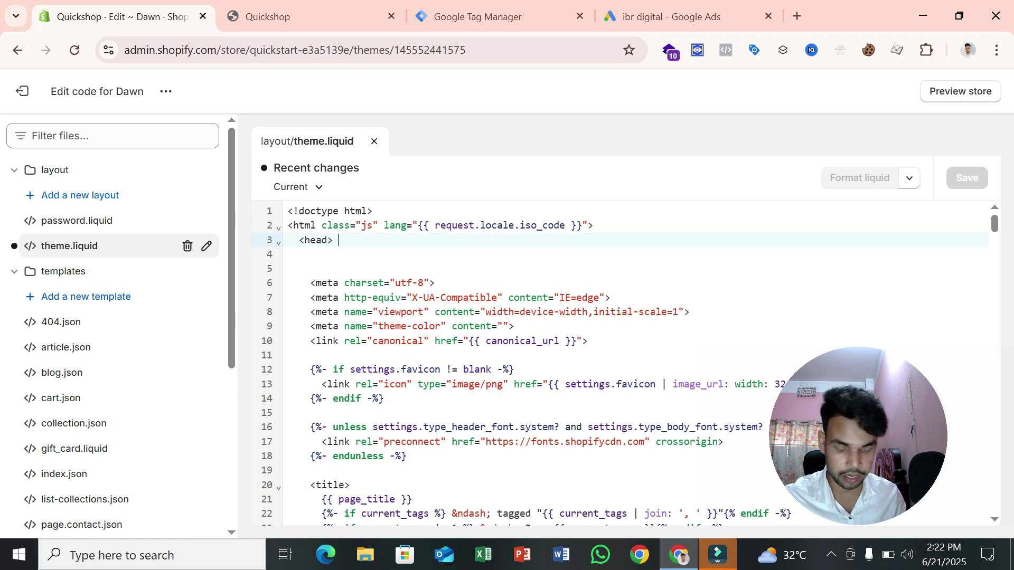
{"action": "key", "text": "Return"}
{"action": "key", "text": "Return"}
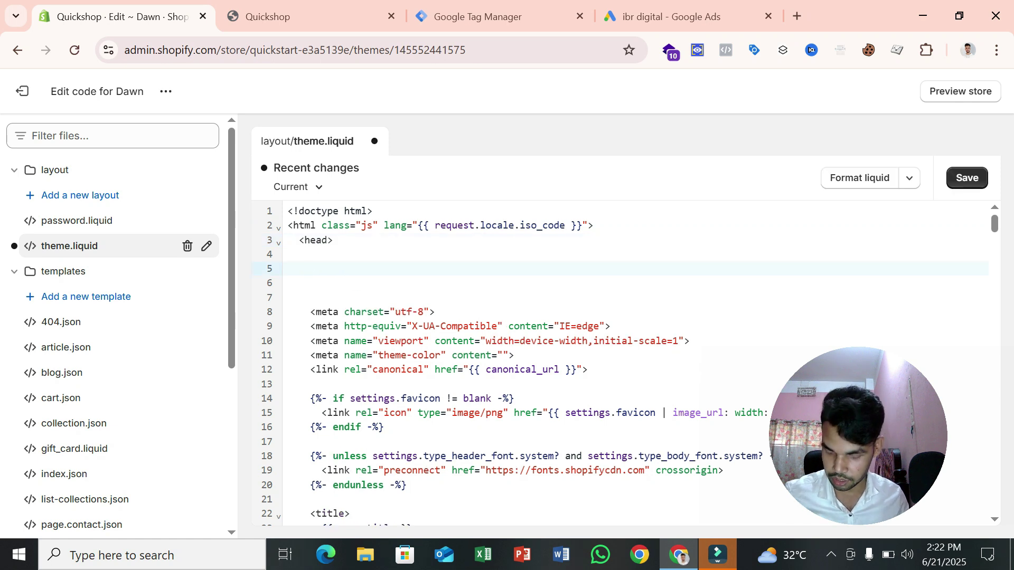
{"action": "key", "text": "ctrl+v"}
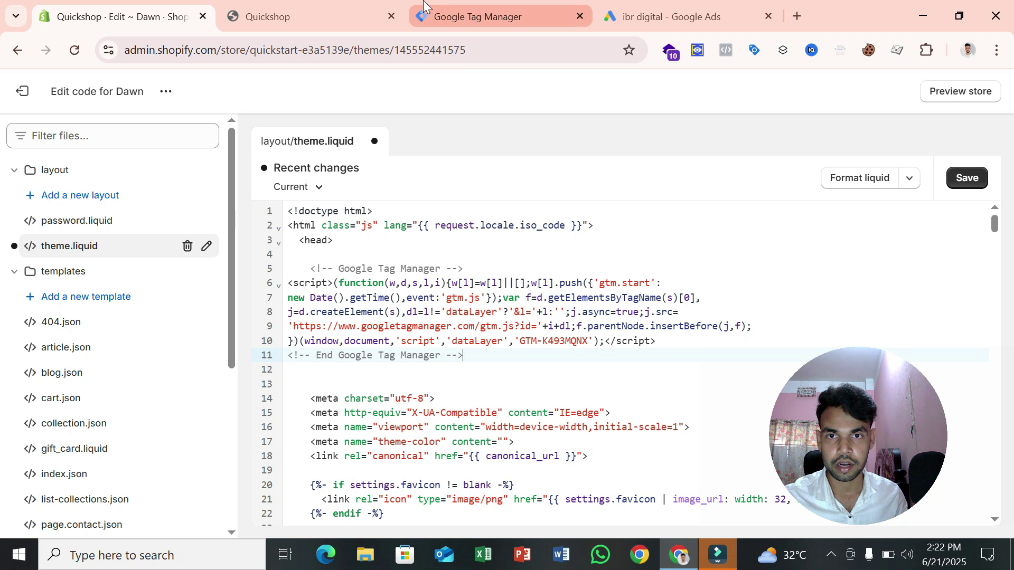
{"action": "left_click", "coordinate": [287, 384]}
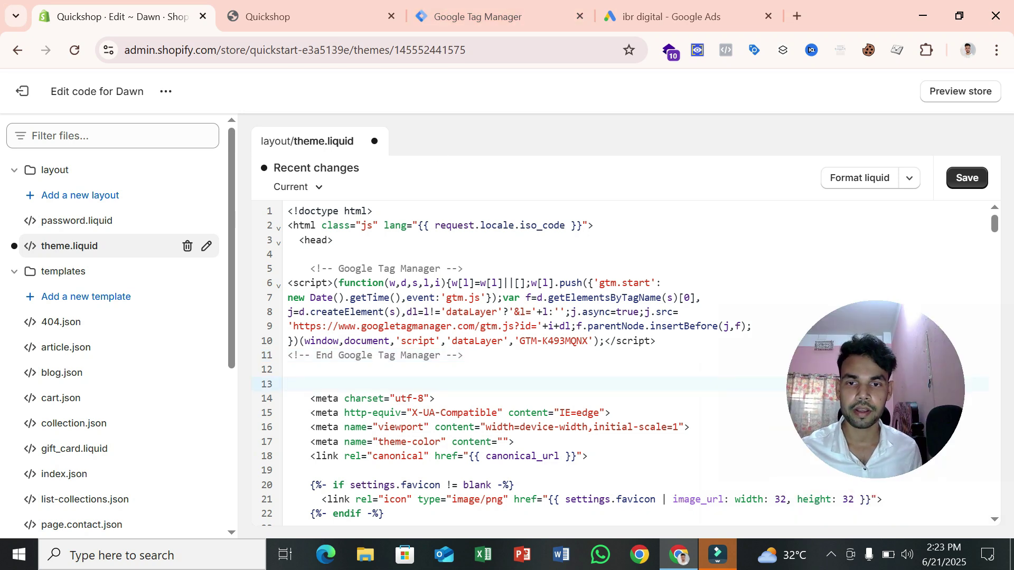
Find "<body" in theme.liquid and add an empty line below the skip-to-content link after the opening body tag
{"action": "key", "text": "ctrl+f"}
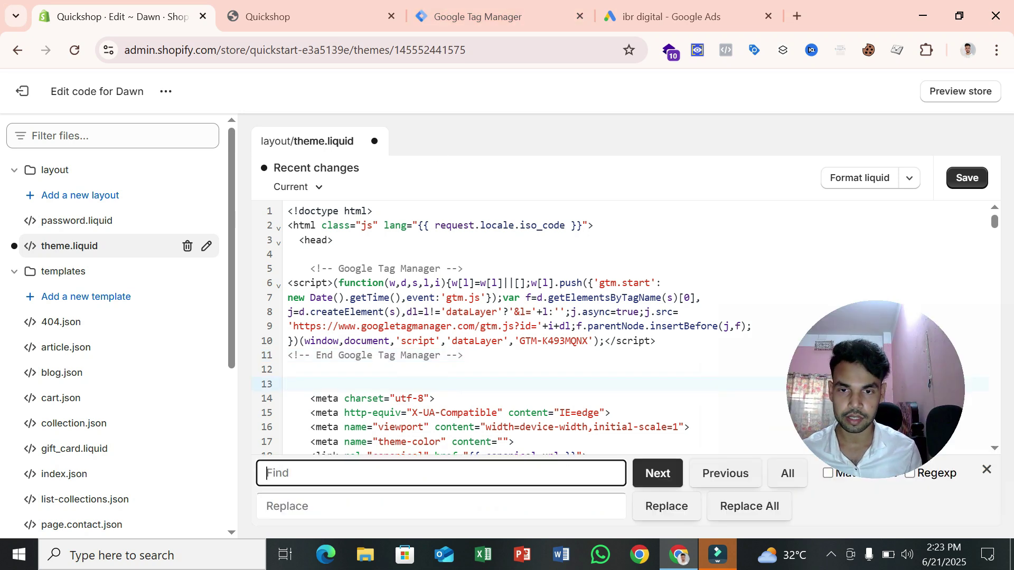
{"action": "type", "text": "<"}
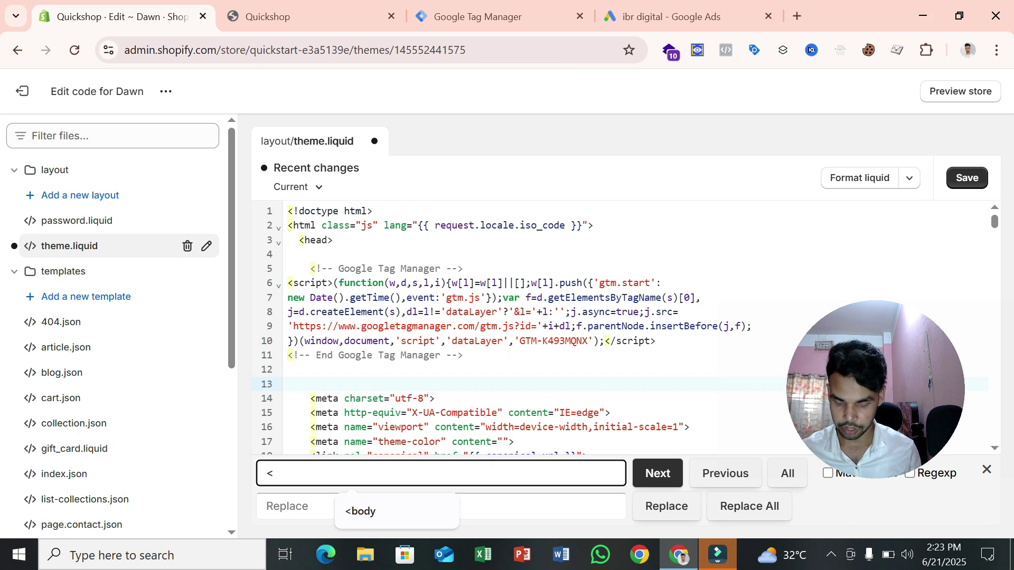
{"action": "type", "text": "body"}
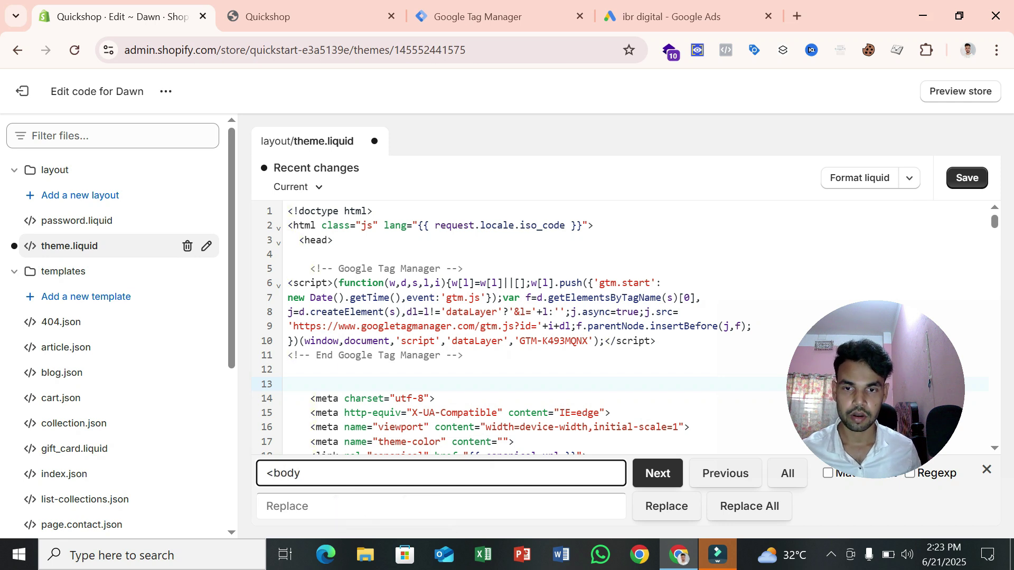
{"action": "key", "text": "Return"}
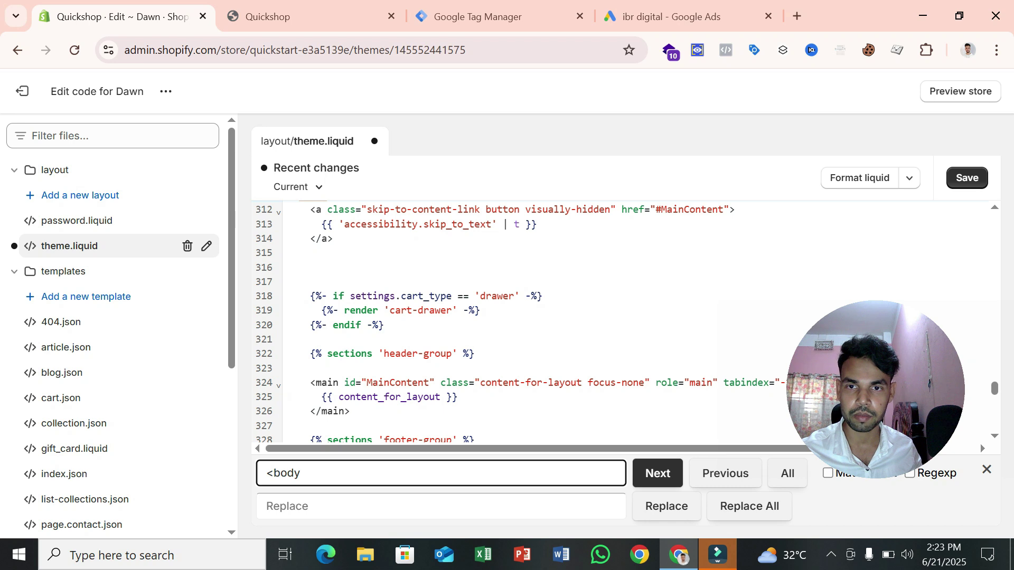
{"action": "key", "text": "Return"}
{"action": "left_click", "coordinate": [384, 340]}
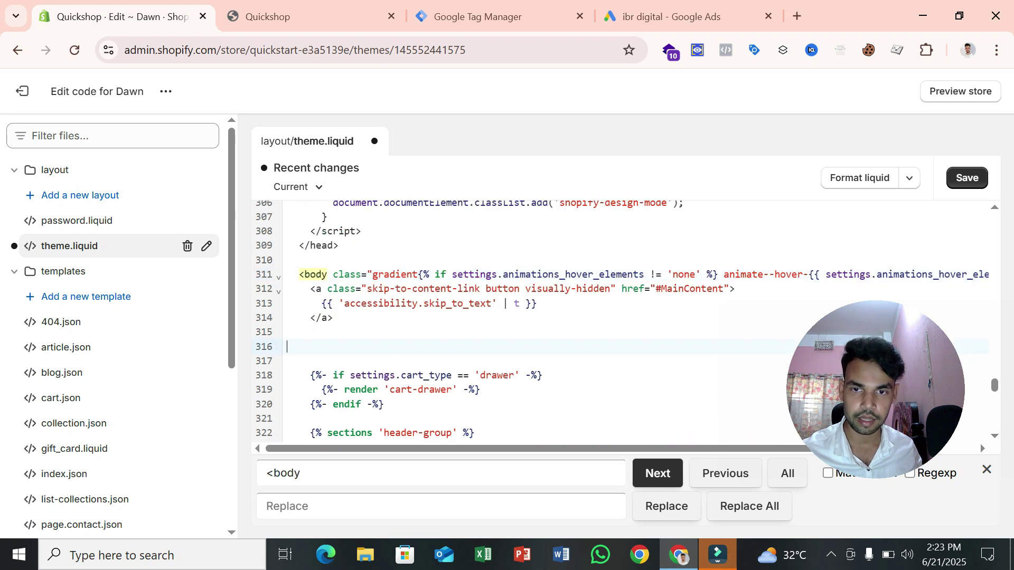
{"action": "key", "text": "Return"}
Copy the Google Tag Manager noscript body snippet and return to the Shopify theme code
{"action": "left_click", "coordinate": [458, 6]}
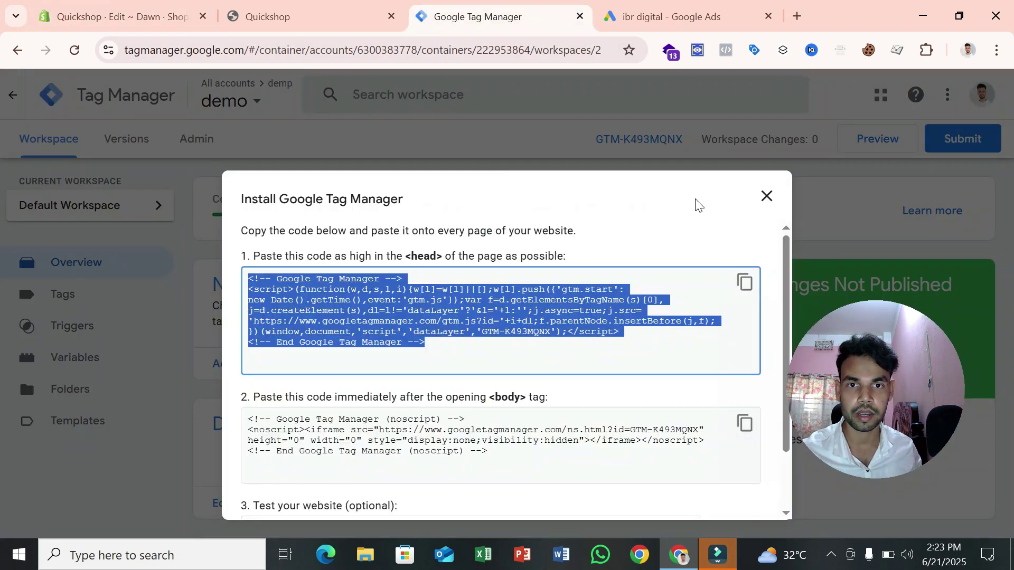
{"action": "left_click", "coordinate": [745, 423]}
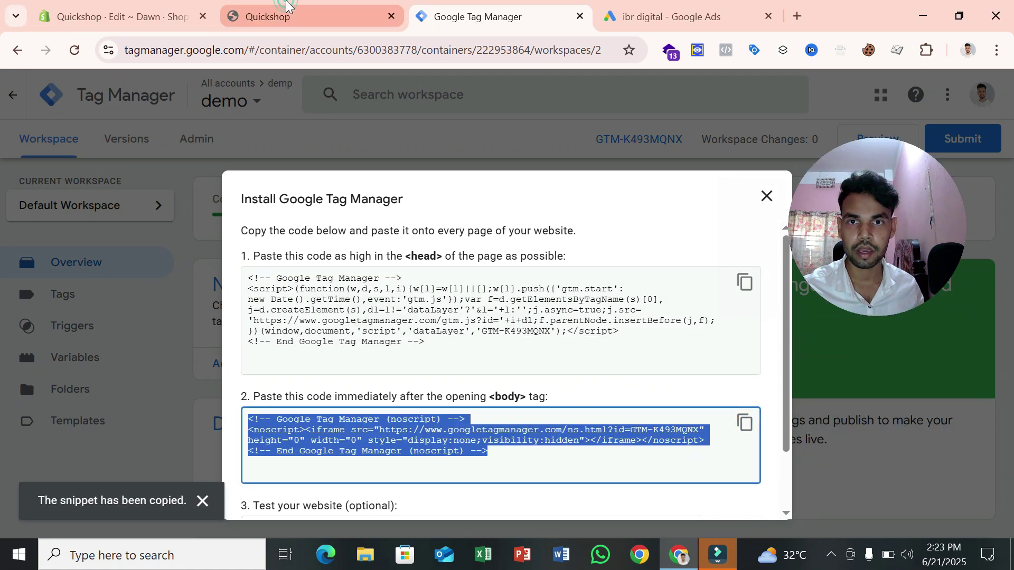
{"action": "left_click", "coordinate": [296, 16]}
{"action": "left_click", "coordinate": [132, 17]}
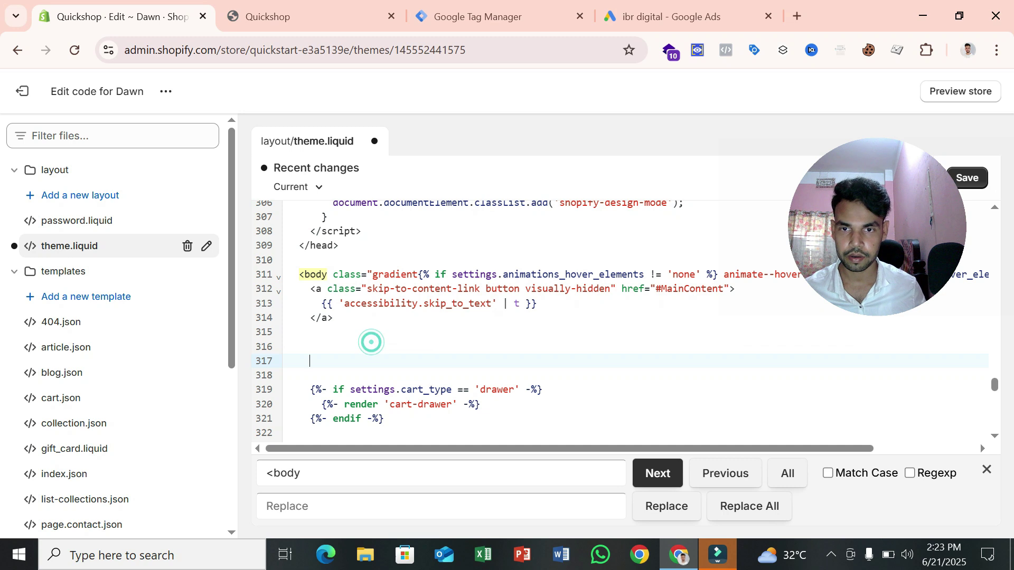
Paste the noscript snippet below the skip-to-content link in the body of theme.liquid and save the file
{"action": "left_click", "coordinate": [369, 345]}
{"action": "key", "text": "ctrl+v"}
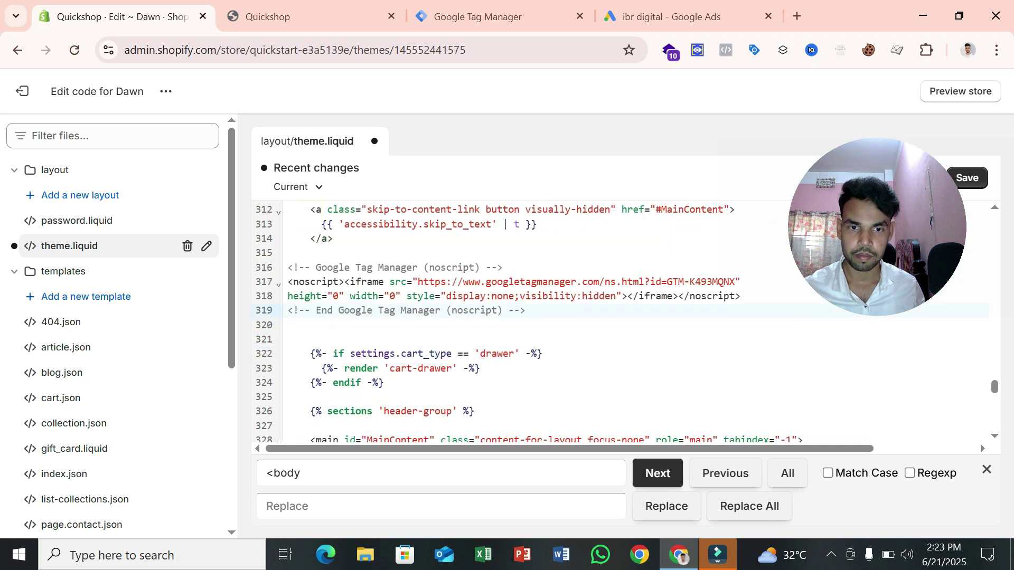
{"action": "scroll", "coordinate": [633, 322], "scroll_direction": "down", "scroll_amount": 2}
{"action": "left_click", "coordinate": [986, 179]}
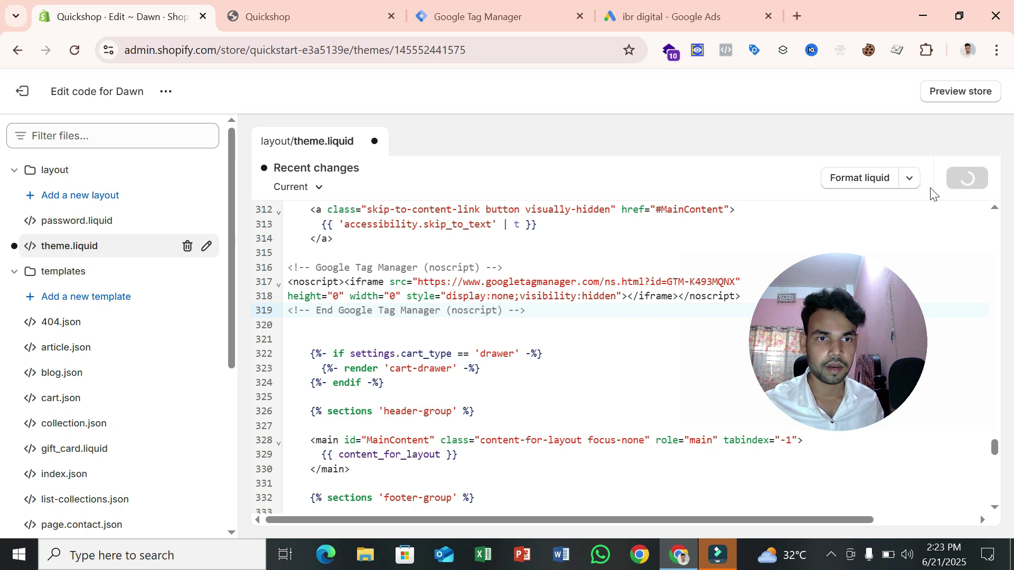
Close the Tag Manager installation instructions and exit the Dawn code editor back to the Shopify themes page
{"action": "left_click", "coordinate": [450, 15]}
{"action": "left_click", "coordinate": [766, 196]}
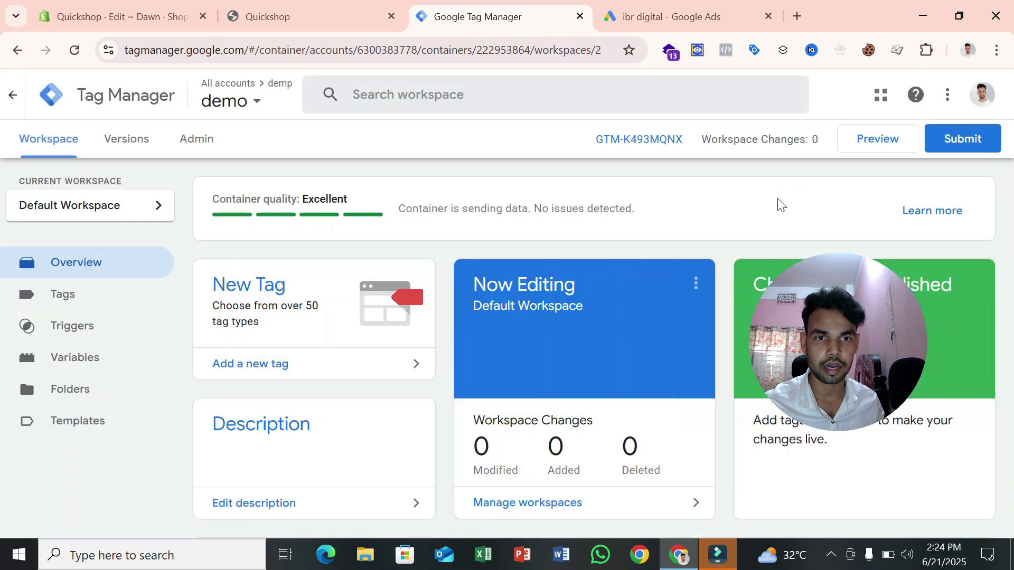
{"action": "left_click", "coordinate": [144, 4]}
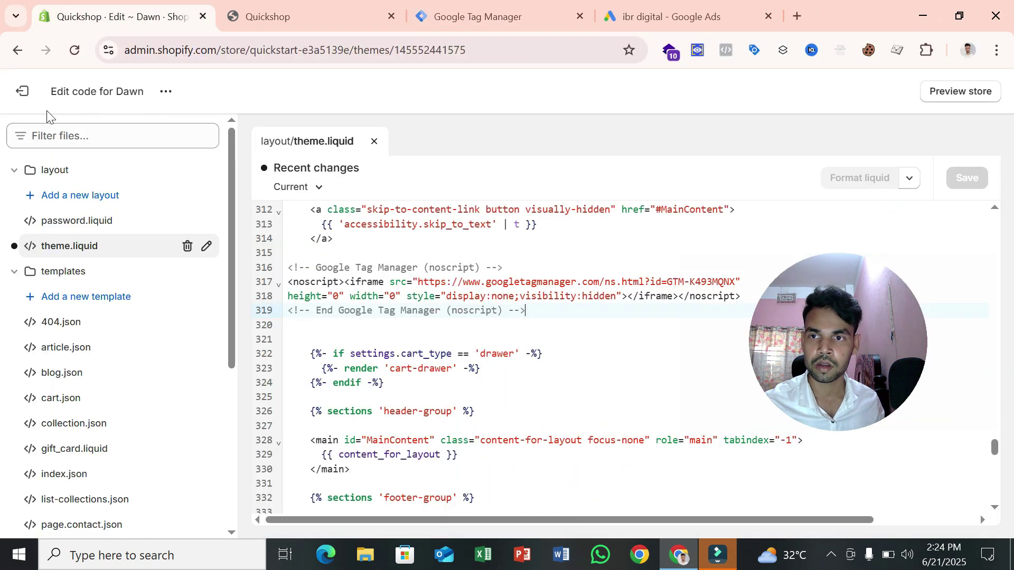
{"action": "left_click", "coordinate": [22, 91]}
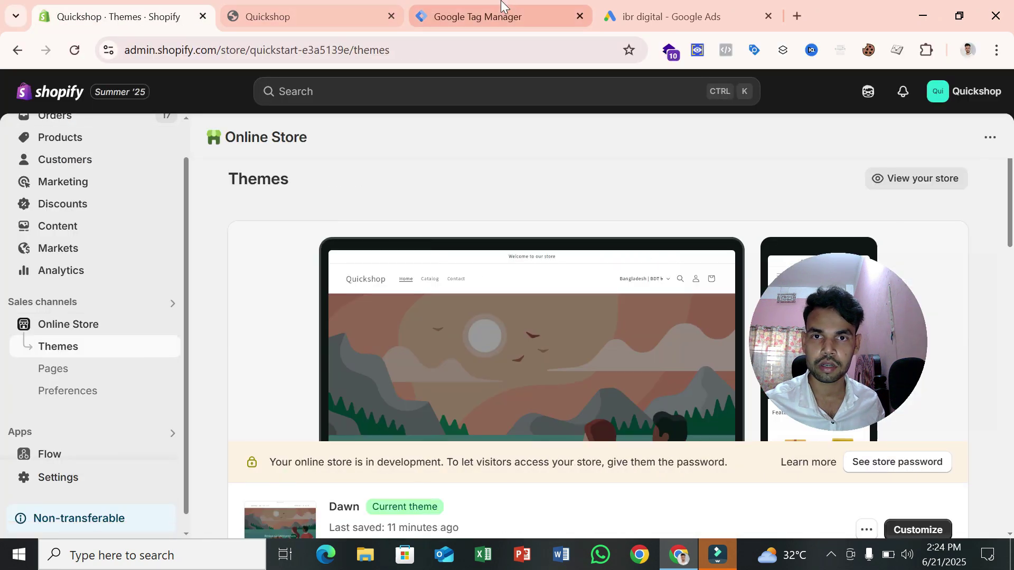
Start preview mode for the Tag Manager container and copy the base URL of the Quickshop storefront
{"action": "left_click", "coordinate": [480, 15]}
{"action": "left_click", "coordinate": [858, 141]}
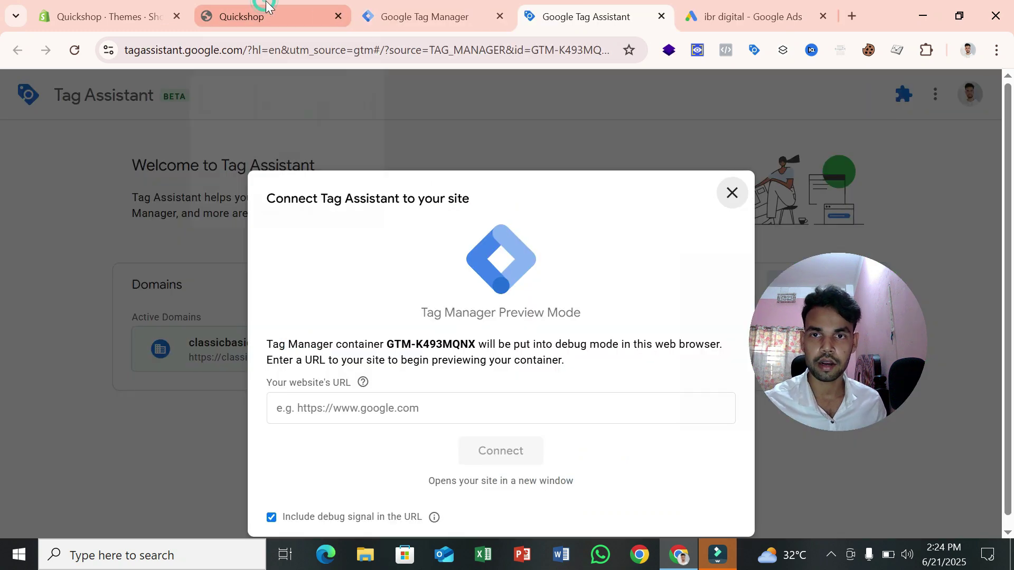
{"action": "left_click", "coordinate": [266, 4]}
{"action": "double_click", "coordinate": [271, 49]}
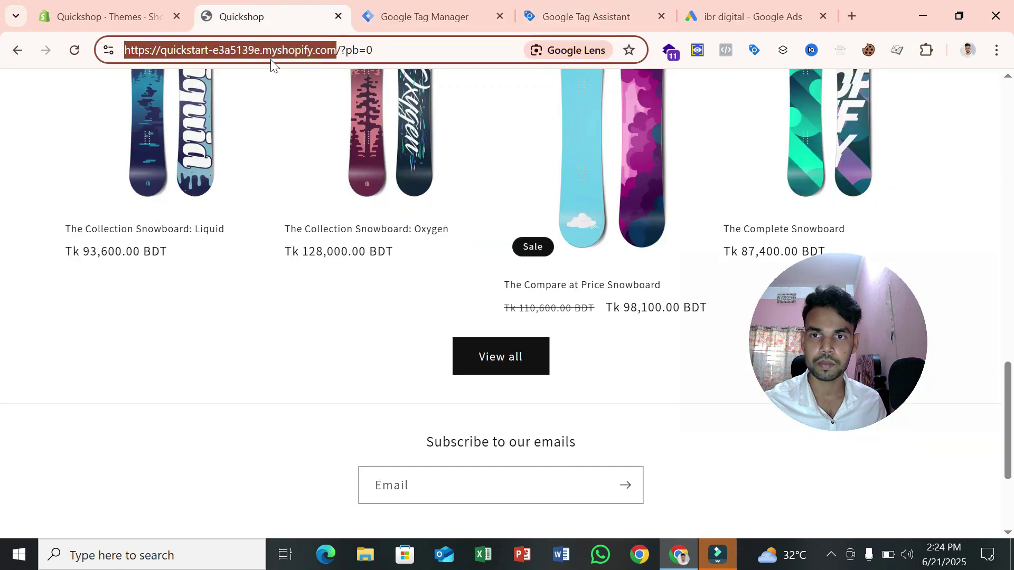
{"action": "right_click", "coordinate": [271, 50]}
{"action": "left_click", "coordinate": [337, 198]}
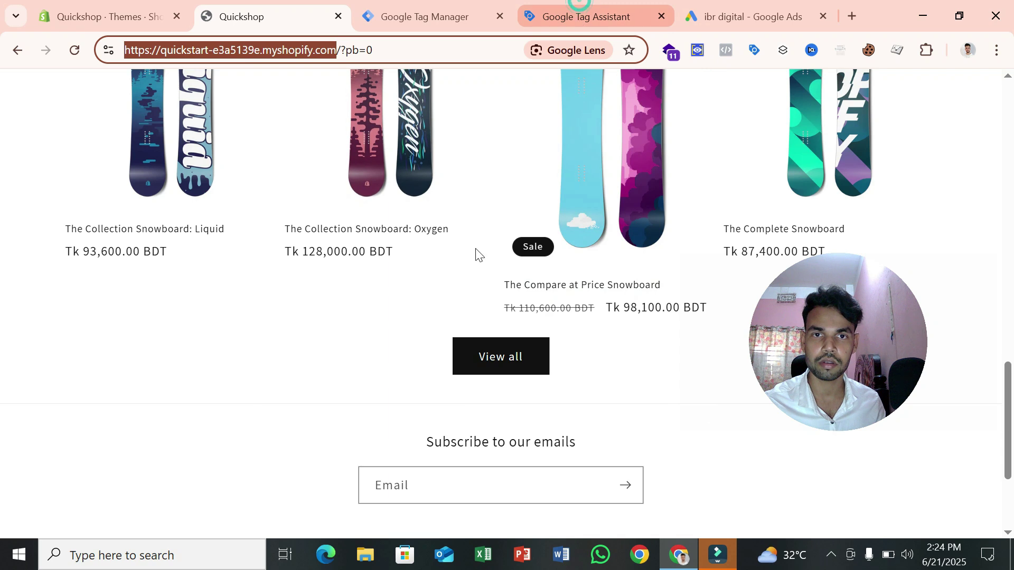
{"action": "left_click", "coordinate": [581, 16]}
{"action": "left_click", "coordinate": [436, 407]}
{"action": "key", "text": "ctrl+v"}
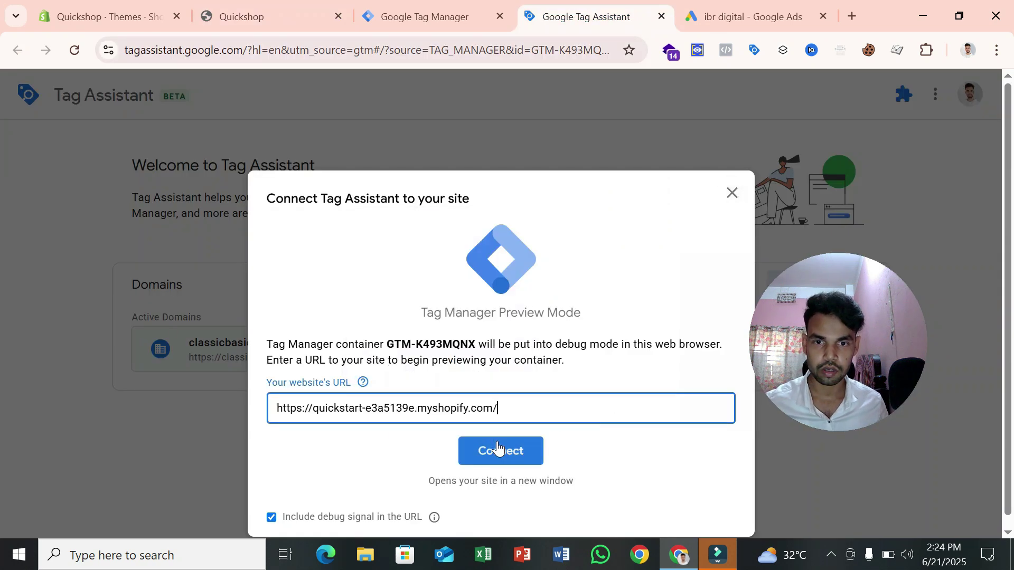
{"action": "left_click", "coordinate": [500, 451]}
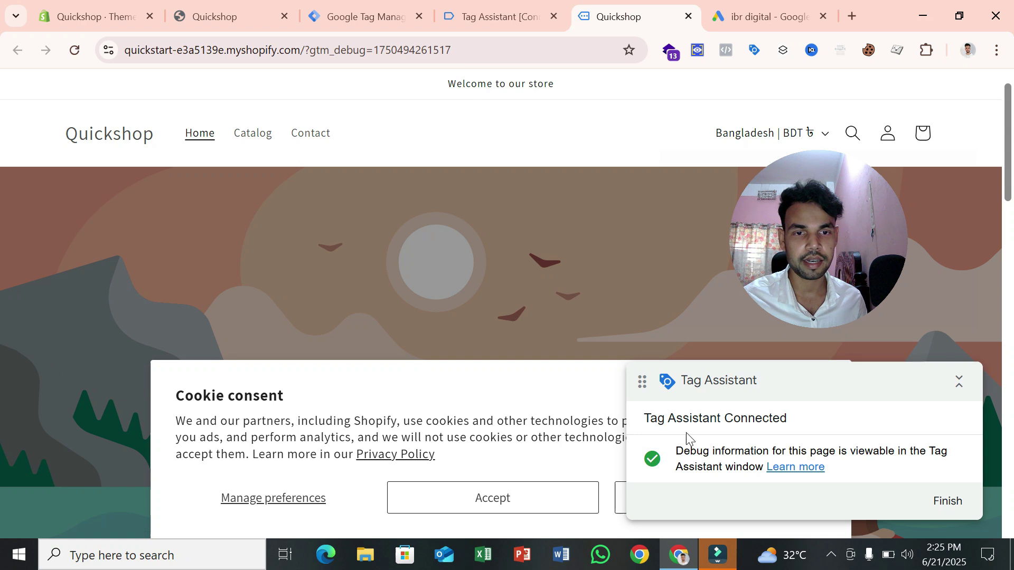
{"action": "left_click", "coordinate": [508, 15]}
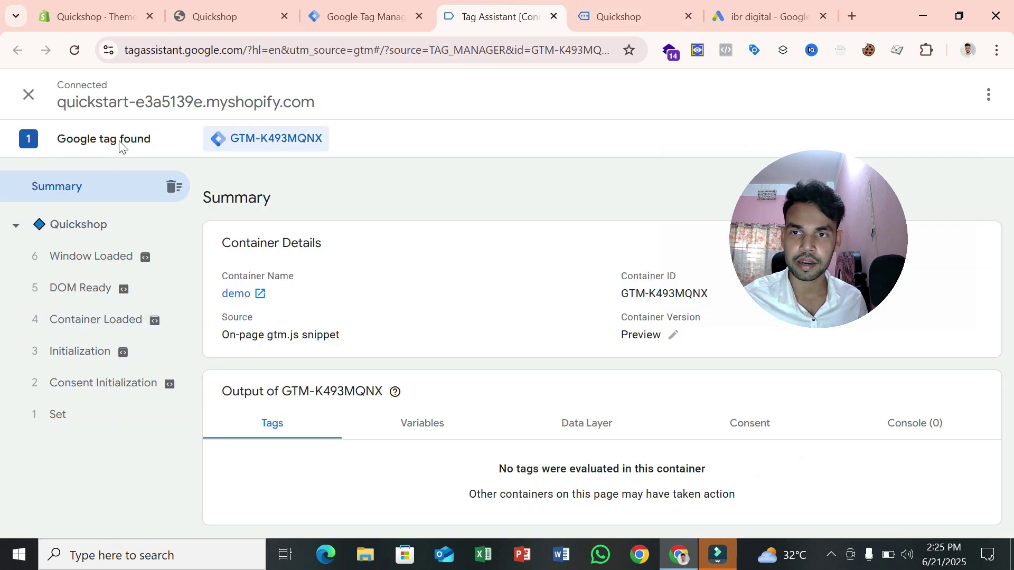
Leave the debug session and start a new tag in the demo container, choosing Google Tag as its type
{"action": "left_click", "coordinate": [640, 11]}
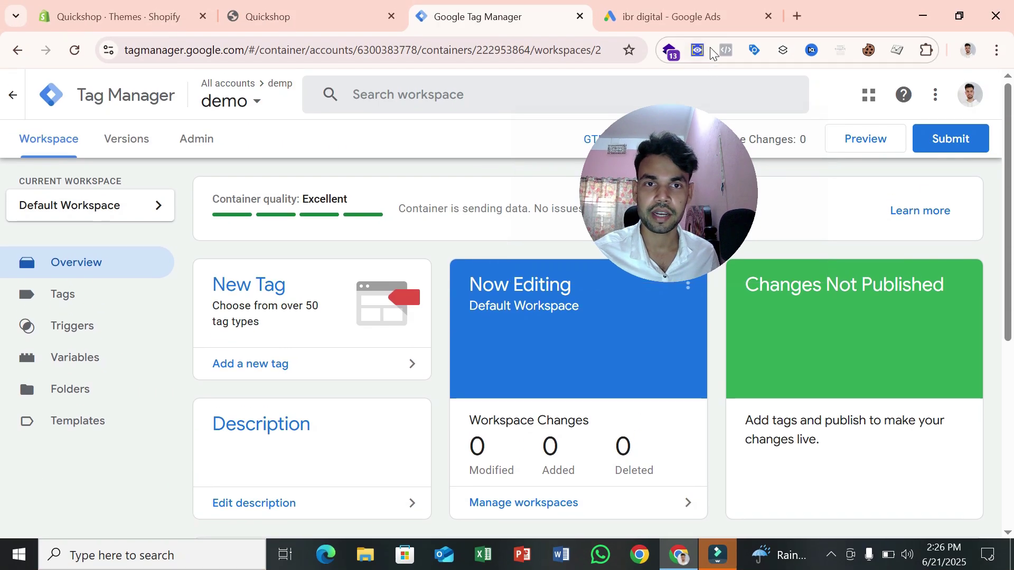
{"action": "left_click", "coordinate": [703, 6]}
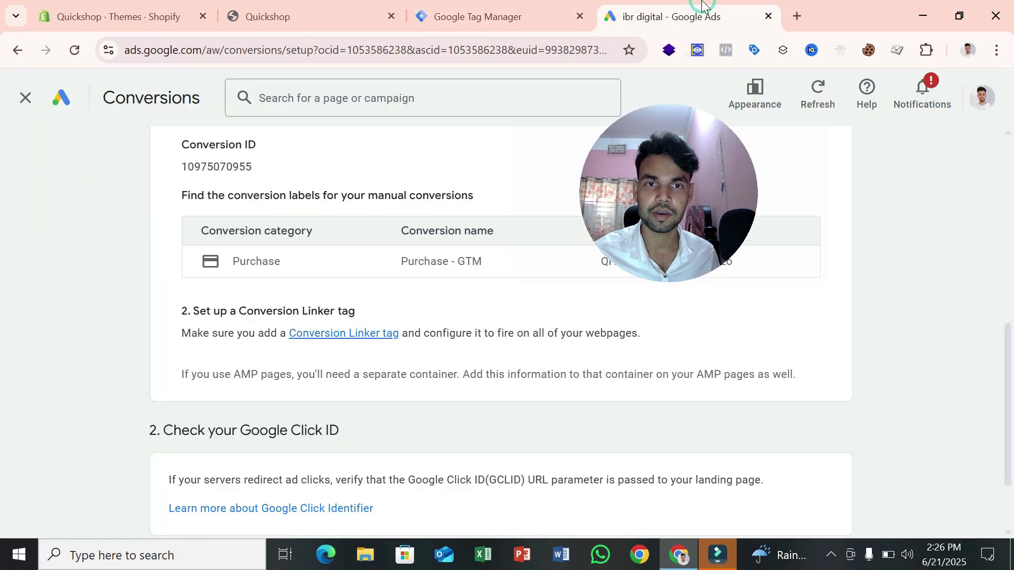
{"action": "left_click", "coordinate": [475, 16]}
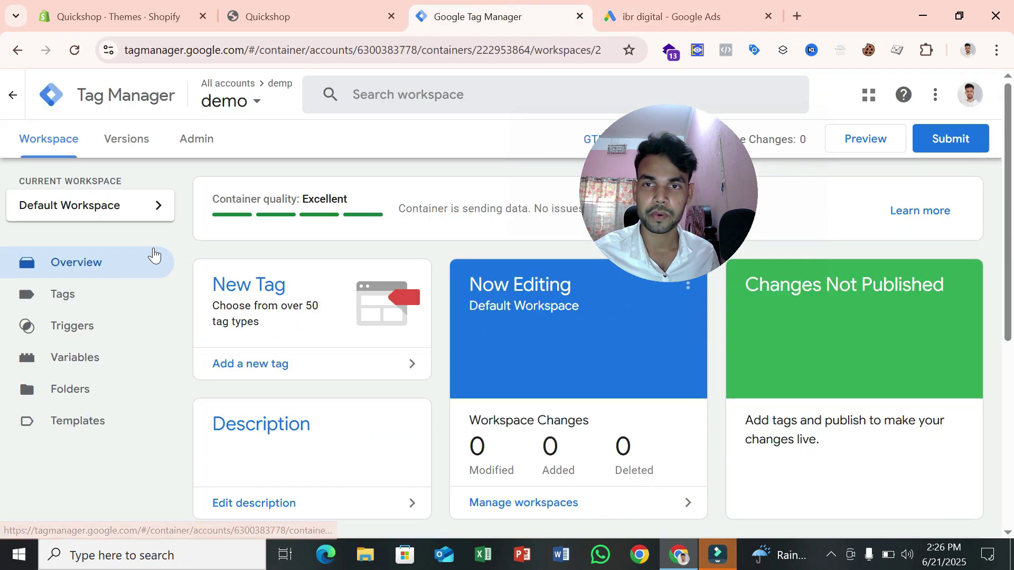
{"action": "left_click", "coordinate": [97, 295]}
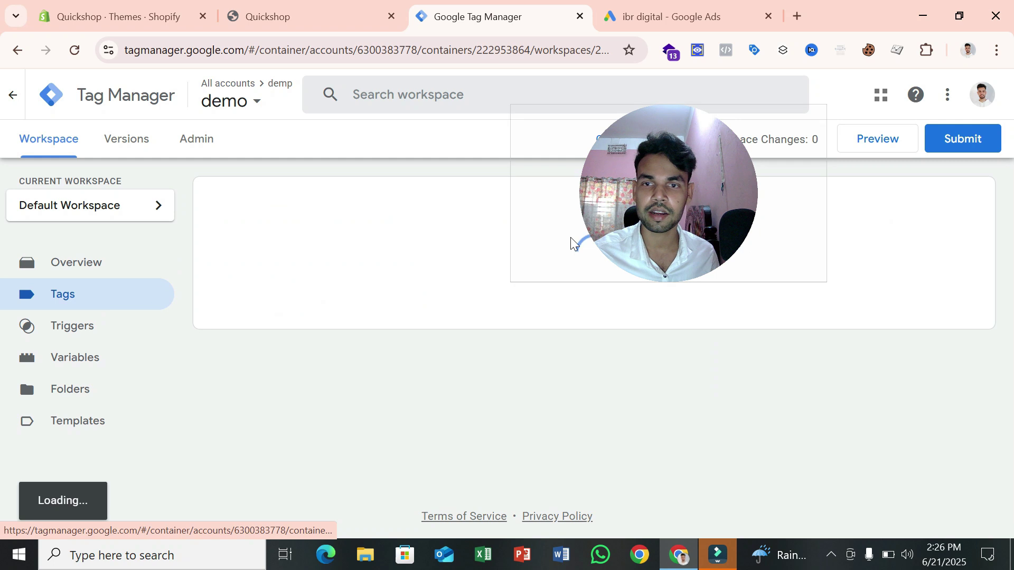
{"action": "left_click", "coordinate": [924, 214]}
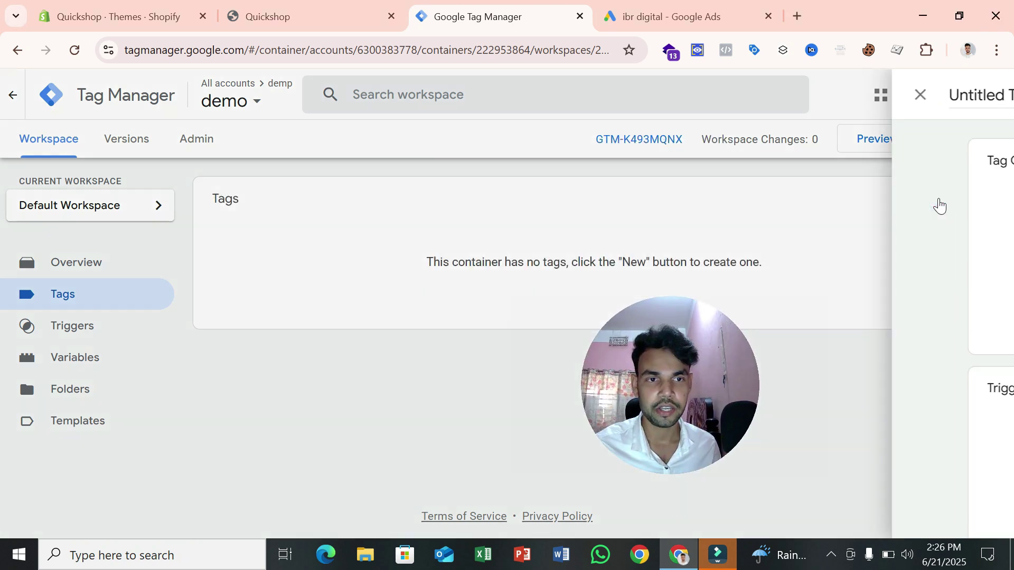
{"action": "left_click", "coordinate": [376, 234]}
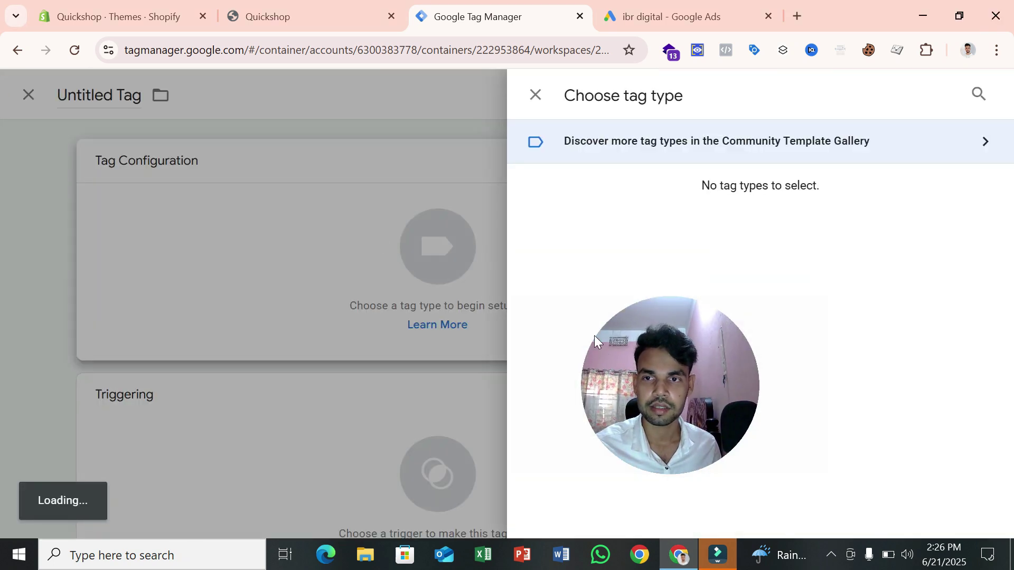
{"action": "scroll", "coordinate": [594, 388], "scroll_direction": "down", "scroll_amount": 2}
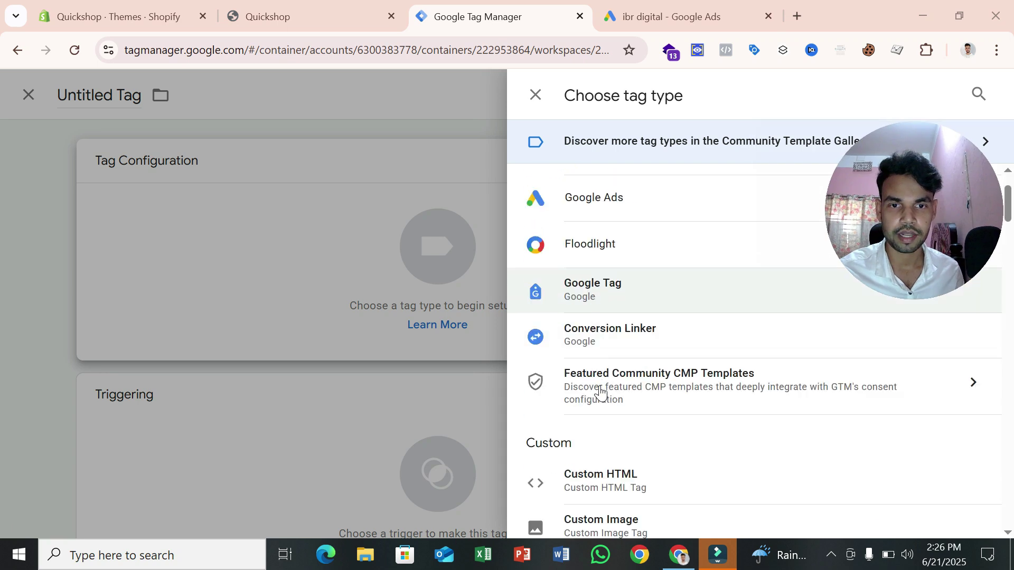
{"action": "left_click", "coordinate": [632, 275]}
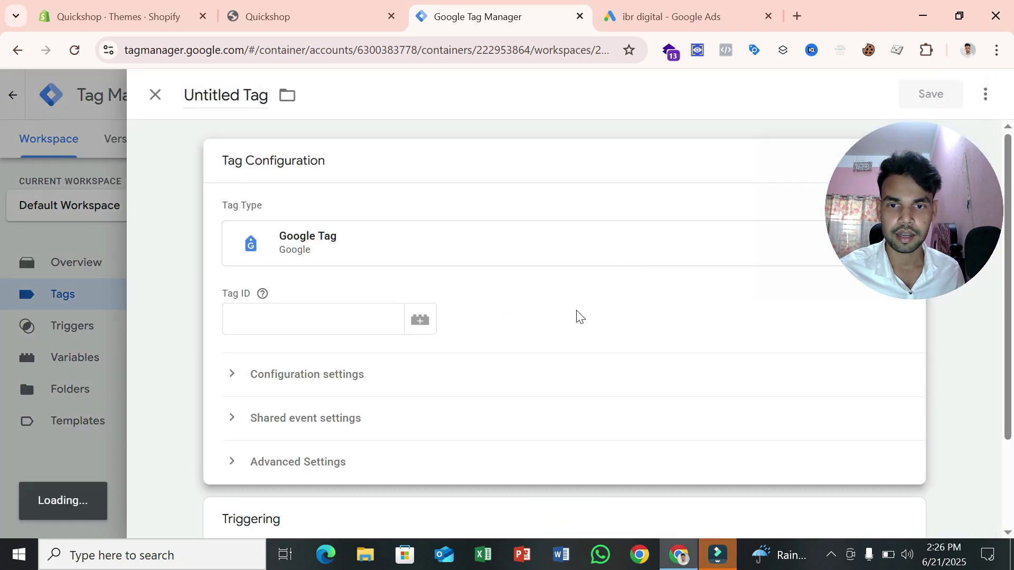
Replace the tag's initialization trigger with All Pages and name the tag GASS - Config - Tag
{"action": "scroll", "coordinate": [591, 350], "scroll_direction": "down", "scroll_amount": 2}
{"action": "left_click", "coordinate": [905, 405]}
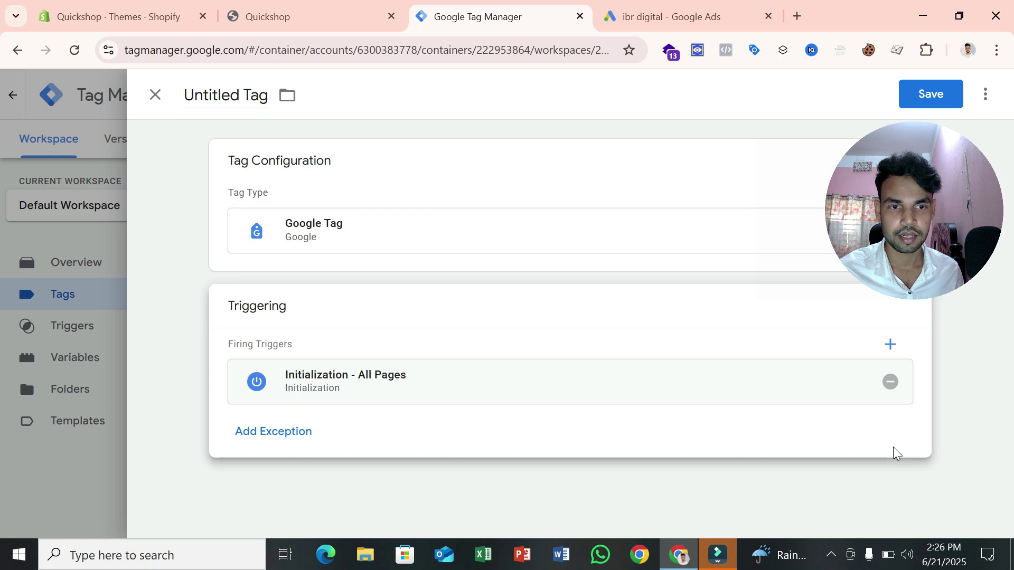
{"action": "left_click", "coordinate": [891, 383]}
{"action": "left_click", "coordinate": [627, 396]}
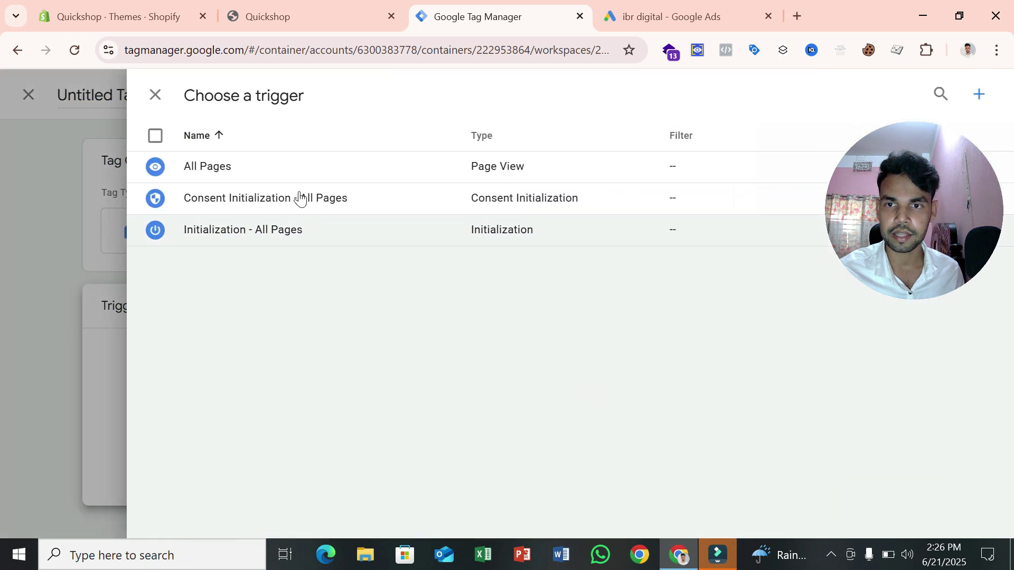
{"action": "left_click", "coordinate": [287, 159]}
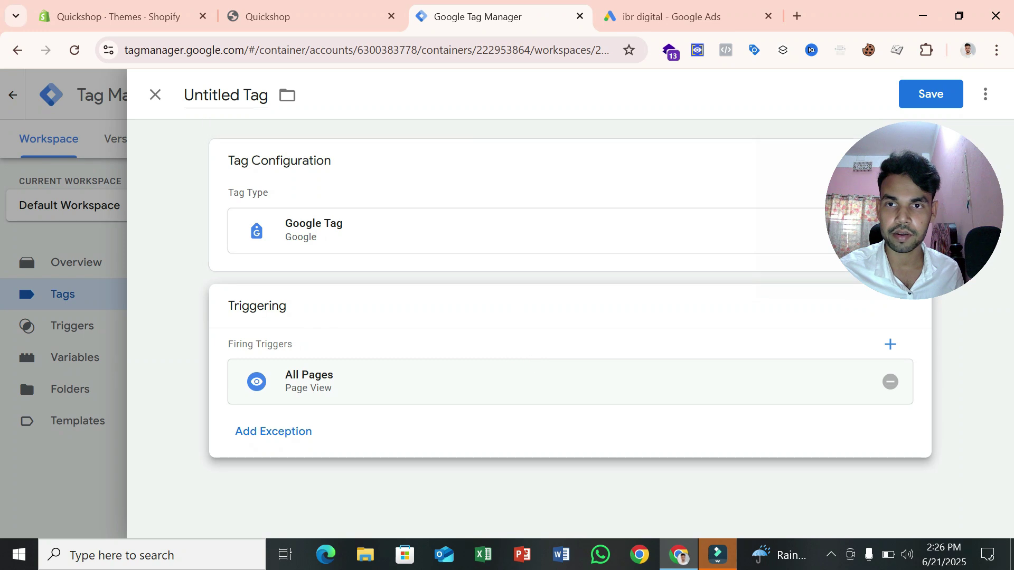
{"action": "left_click_drag", "start_coordinate": [241, 96], "coordinate": [169, 95]}
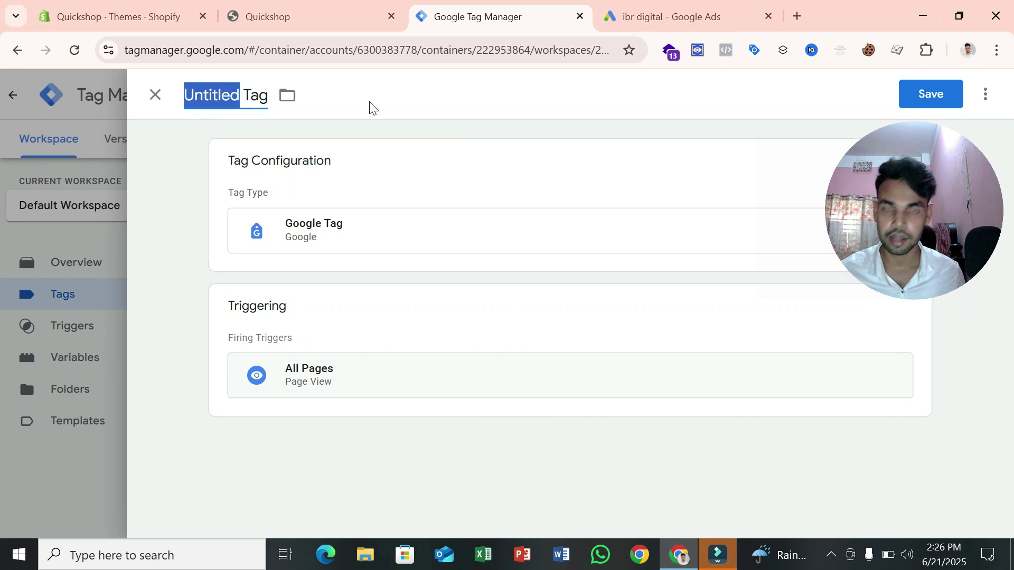
{"action": "type", "text": "GASS - Config -"}
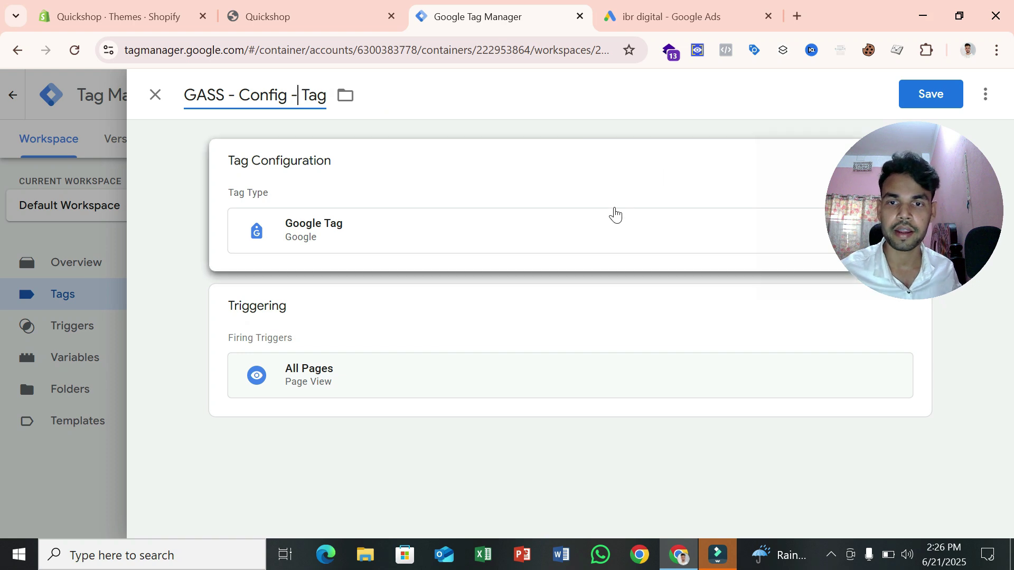
Open the tag's configuration and copy the conversion ID from the Tag Manager instructions in Google Ads
{"action": "left_click", "coordinate": [617, 214]}
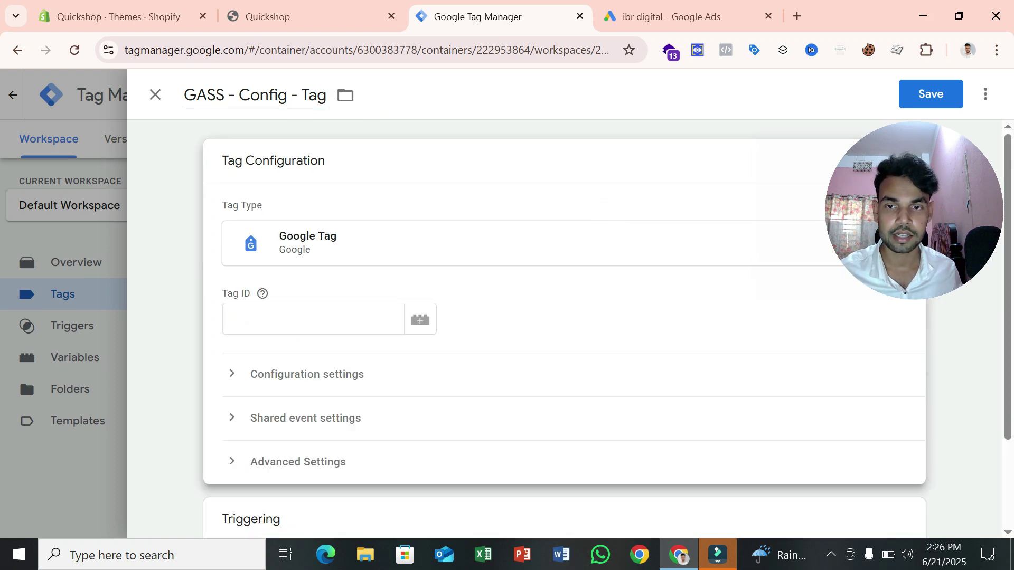
{"action": "left_click", "coordinate": [686, 10]}
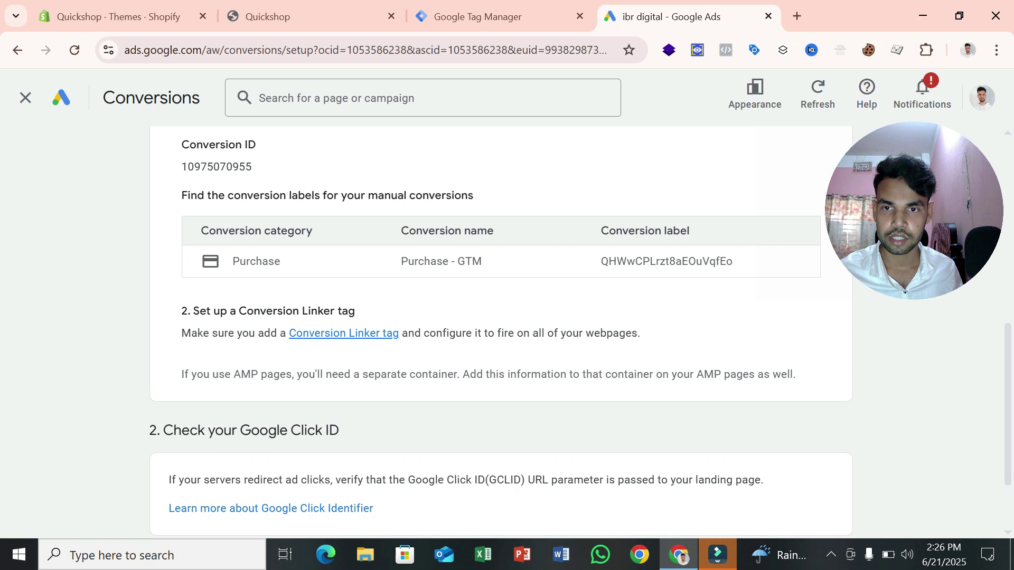
{"action": "scroll", "coordinate": [351, 259], "scroll_direction": "down", "scroll_amount": 1}
{"action": "scroll", "coordinate": [351, 259], "scroll_direction": "up", "scroll_amount": 3}
{"action": "scroll", "coordinate": [351, 258], "scroll_direction": "down", "scroll_amount": 1}
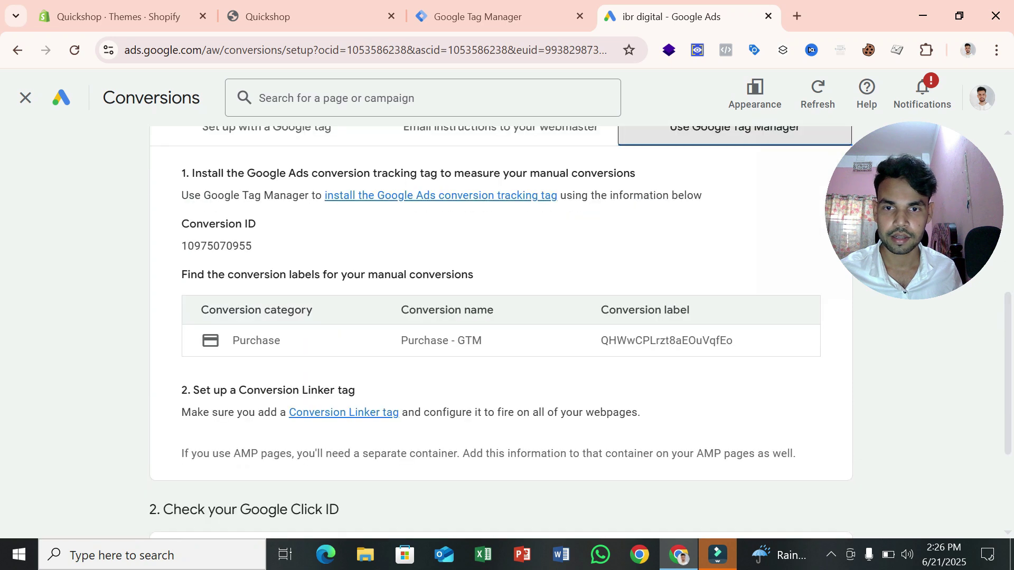
{"action": "double_click", "coordinate": [233, 246]}
{"action": "right_click", "coordinate": [234, 248]}
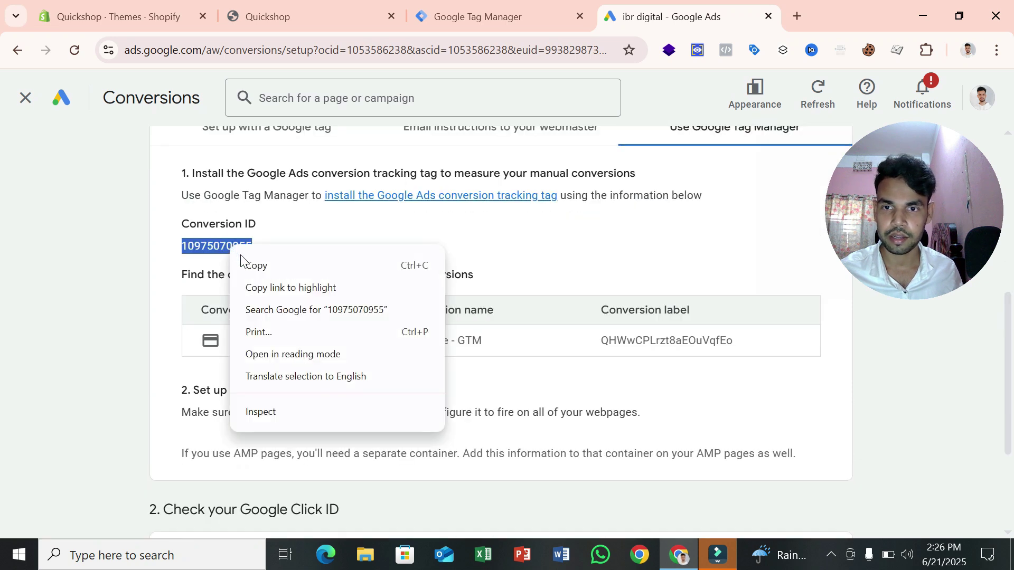
{"action": "left_click", "coordinate": [243, 264]}
Set the Tag ID in Tag Manager to AW- followed by the copied conversion ID and save the tag
{"action": "left_click", "coordinate": [434, 12]}
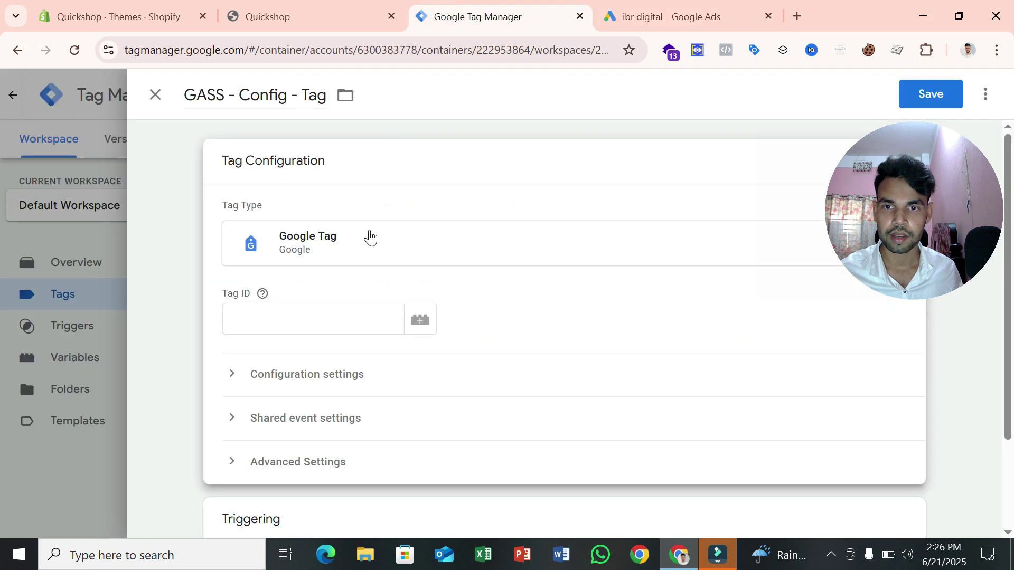
{"action": "left_click", "coordinate": [299, 326]}
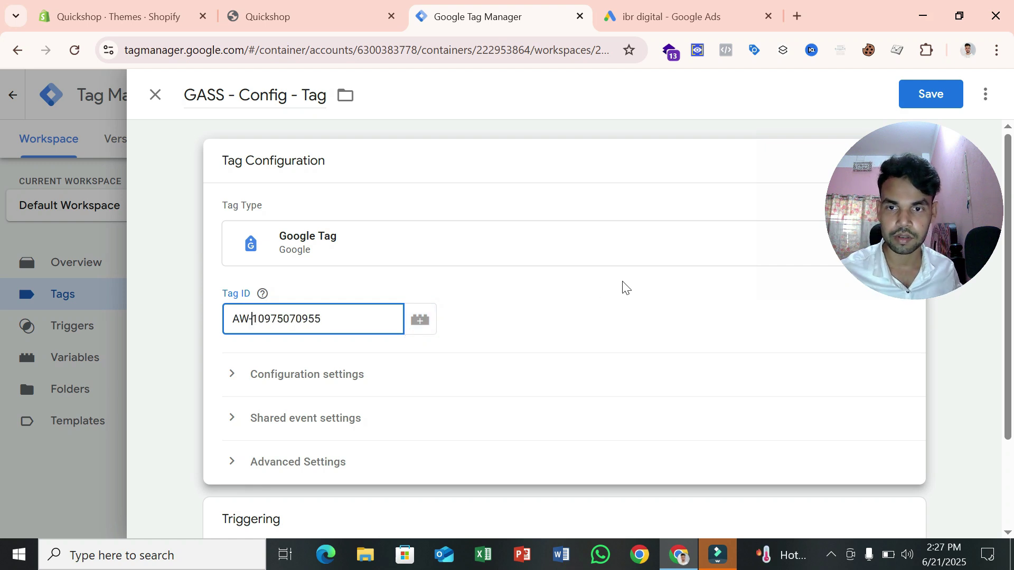
{"action": "scroll", "coordinate": [625, 288], "scroll_direction": "down", "scroll_amount": 1}
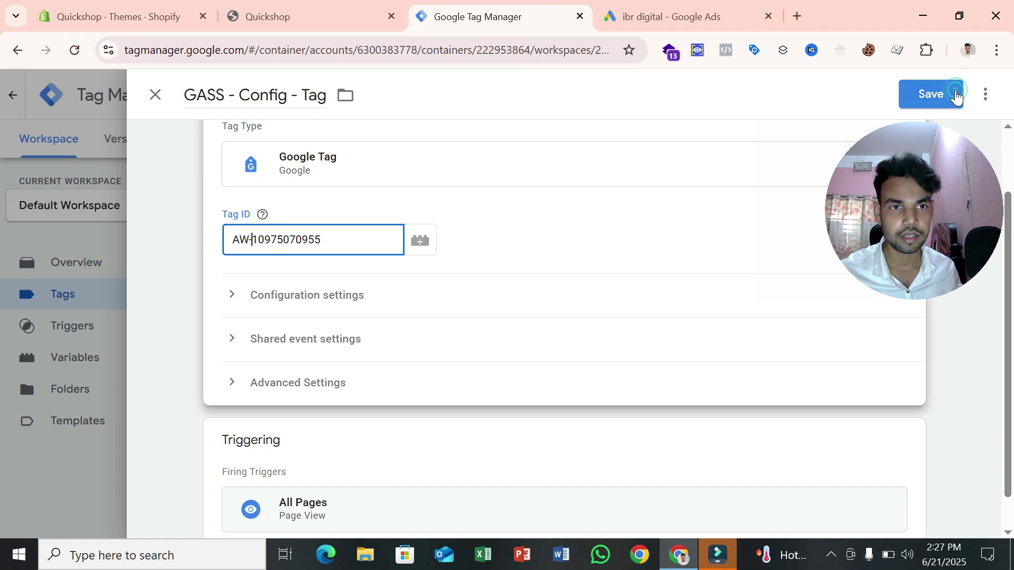
{"action": "left_click", "coordinate": [957, 94]}
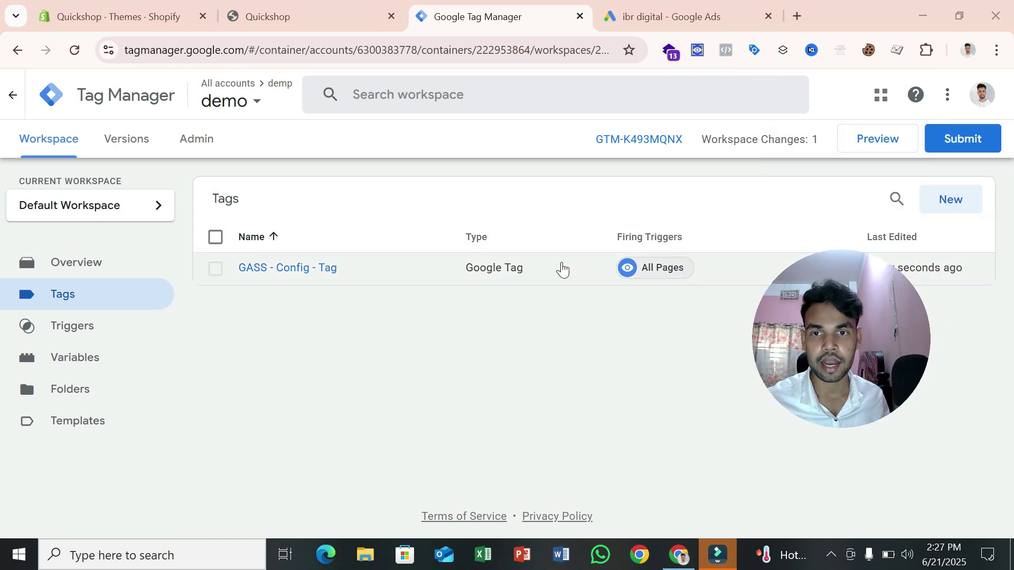
Look over the conversion setup details in Google Ads and the product listing on the Quickshop storefront
{"action": "left_click", "coordinate": [657, 16]}
{"action": "left_click", "coordinate": [487, 4]}
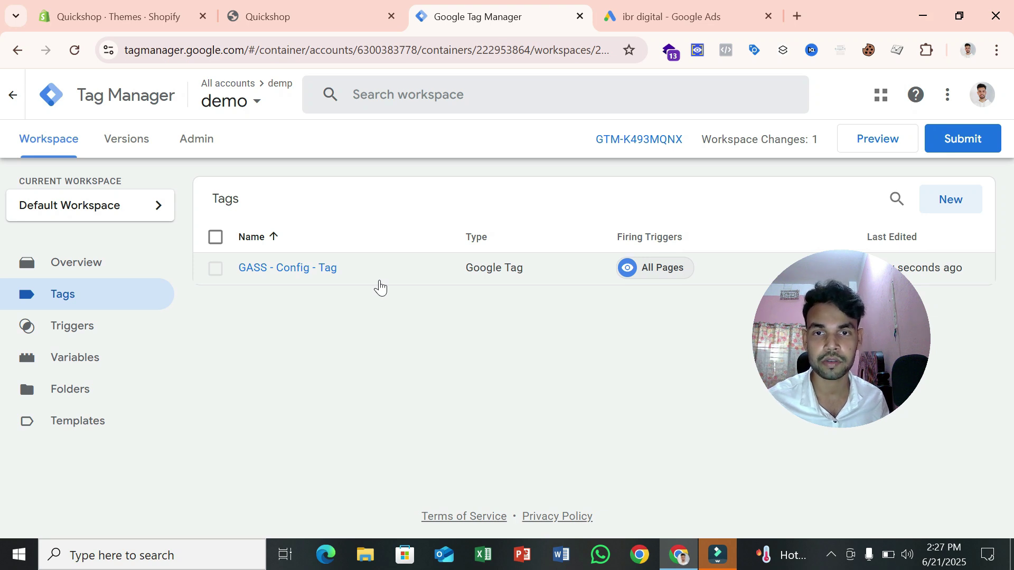
{"action": "left_click", "coordinate": [310, 13]}
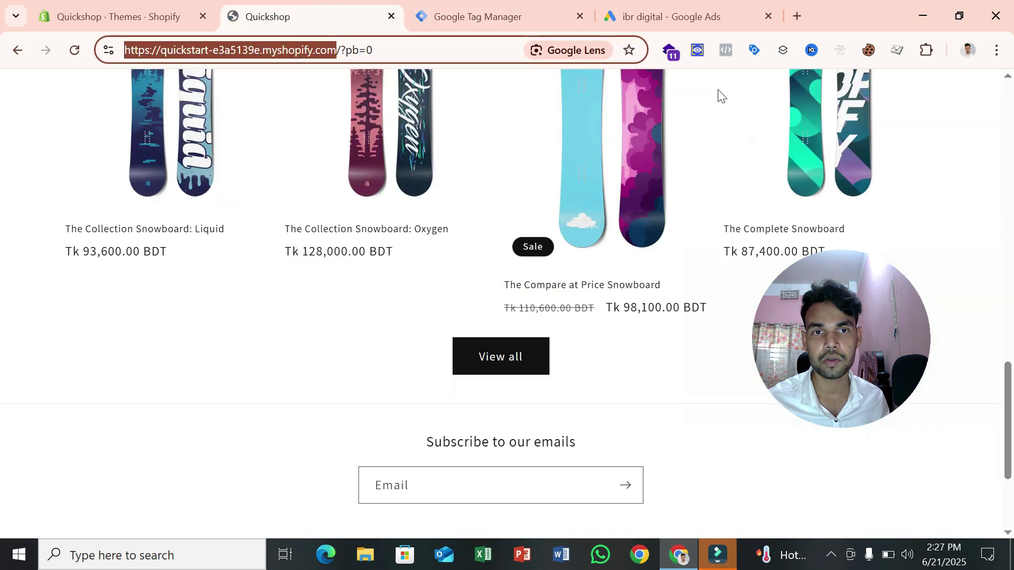
{"action": "left_click", "coordinate": [667, 6]}
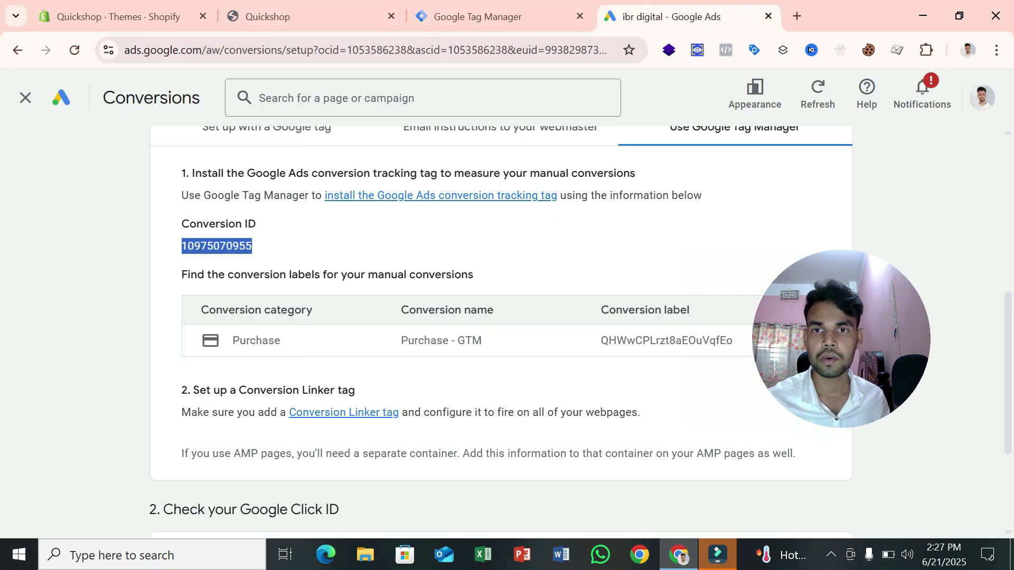
{"action": "left_click", "coordinate": [322, 8]}
{"action": "scroll", "coordinate": [389, 294], "scroll_direction": "down", "scroll_amount": 3}
{"action": "scroll", "coordinate": [390, 294], "scroll_direction": "up", "scroll_amount": 6}
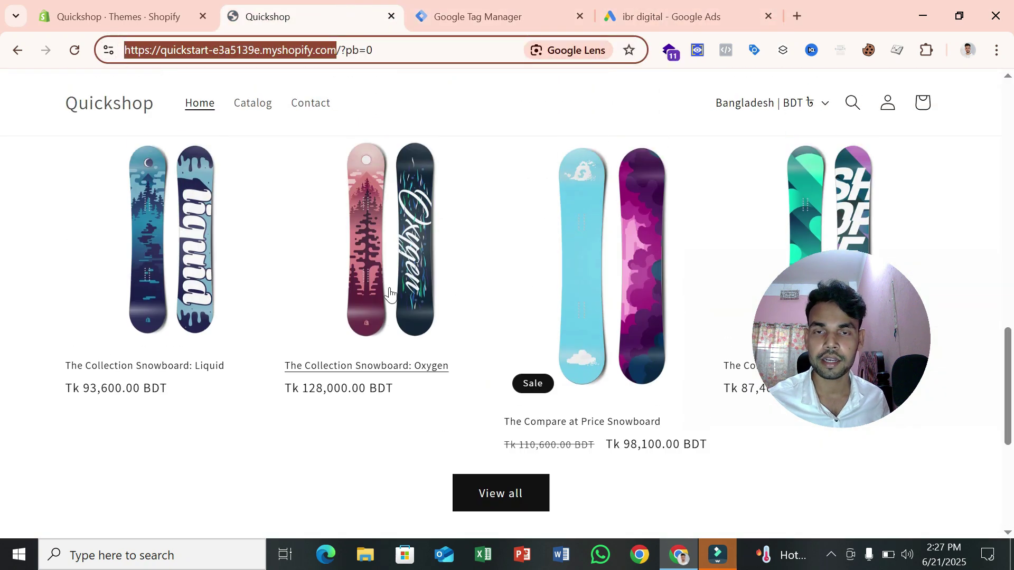
{"action": "scroll", "coordinate": [389, 295], "scroll_direction": "up", "scroll_amount": 5}
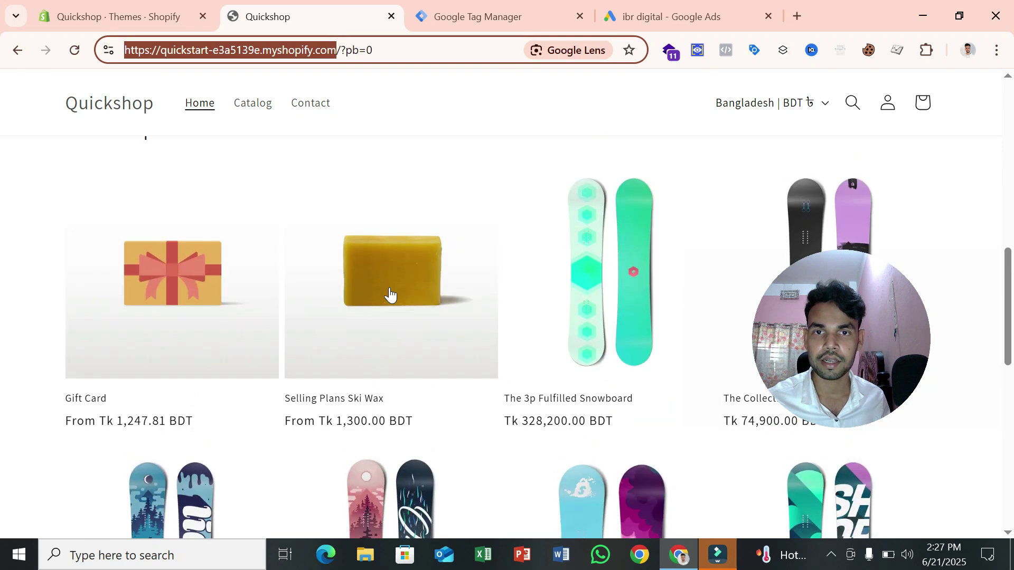
{"action": "scroll", "coordinate": [523, 253], "scroll_direction": "down", "scroll_amount": 1}
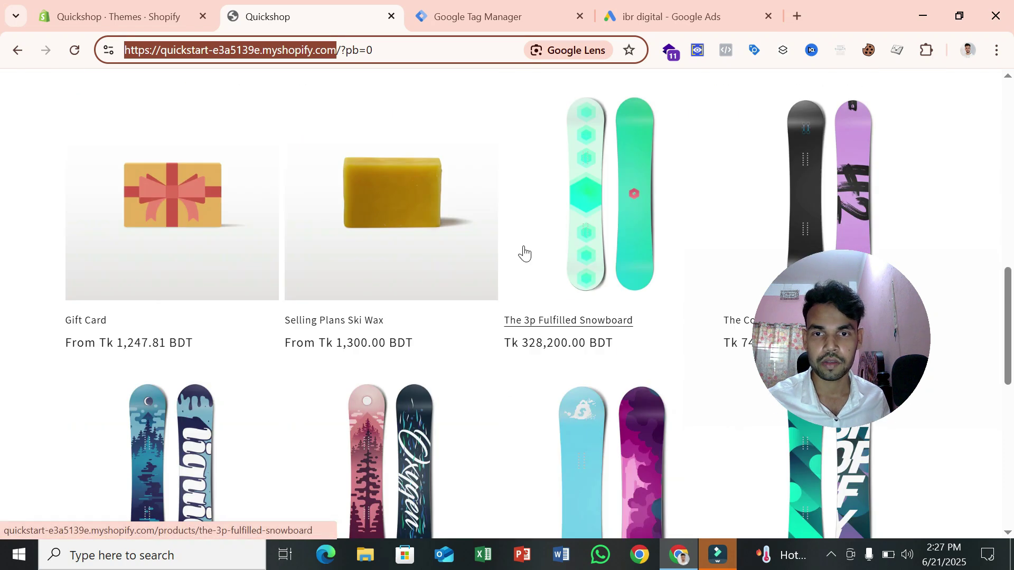
Start preview mode for the Tag Manager container and check the fired tags in Tag Assistant's summary
{"action": "left_click", "coordinate": [463, 6]}
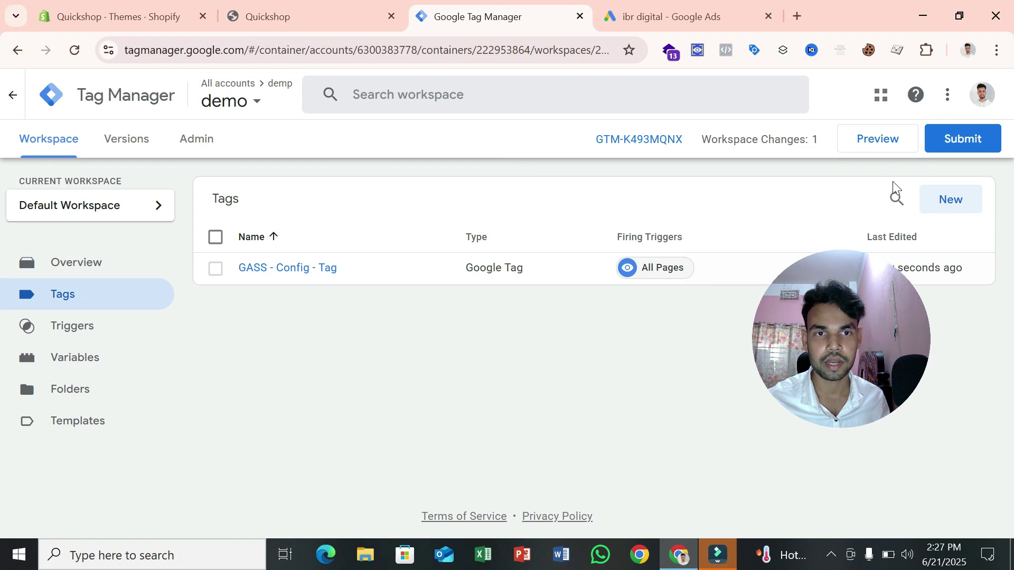
{"action": "left_click", "coordinate": [888, 155]}
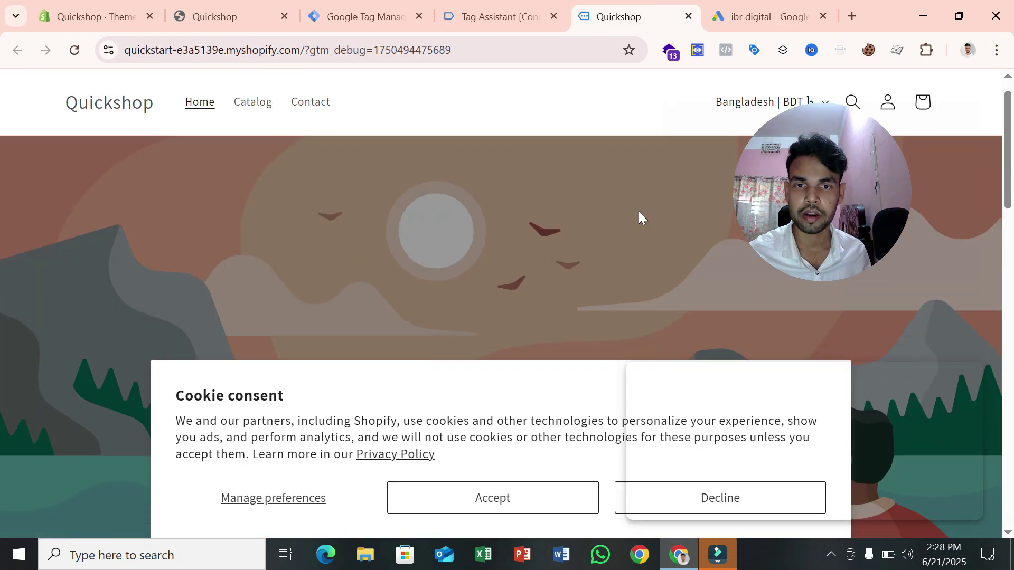
{"action": "scroll", "coordinate": [639, 211], "scroll_direction": "down", "scroll_amount": 2}
{"action": "left_click", "coordinate": [517, 5]}
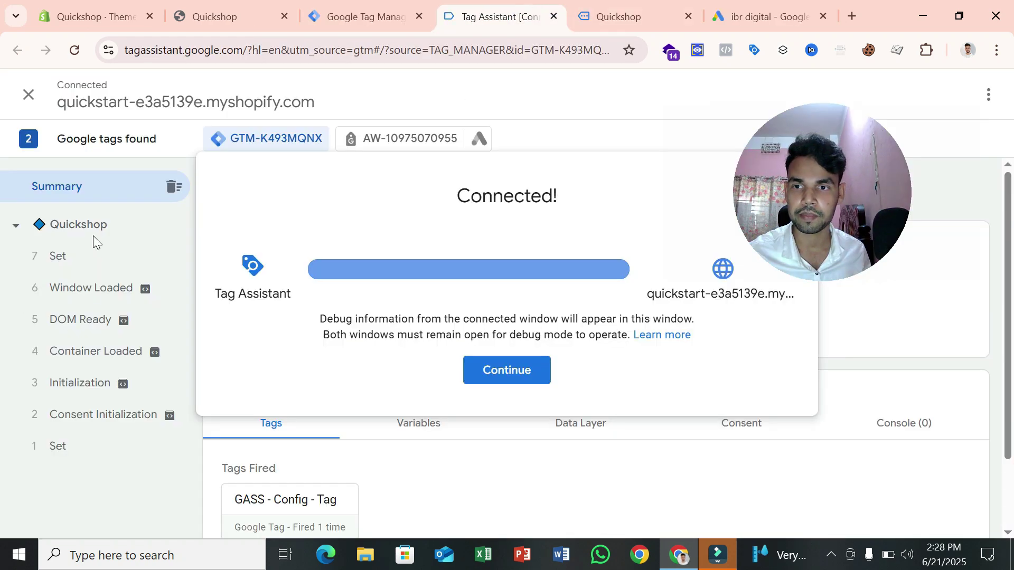
{"action": "left_click", "coordinate": [478, 370]}
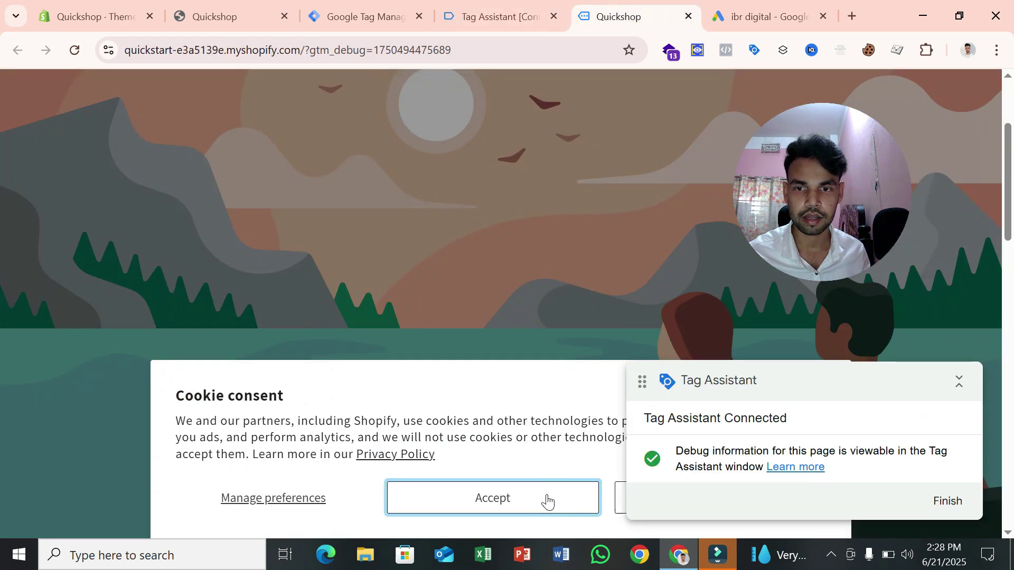
Accept cookies on the debug storefront and open the Selling Plans Ski Wax product page, checking its events in Tag Assistant
{"action": "left_click", "coordinate": [547, 499]}
{"action": "scroll", "coordinate": [501, 259], "scroll_direction": "down", "scroll_amount": 10}
{"action": "scroll", "coordinate": [501, 259], "scroll_direction": "down", "scroll_amount": 1}
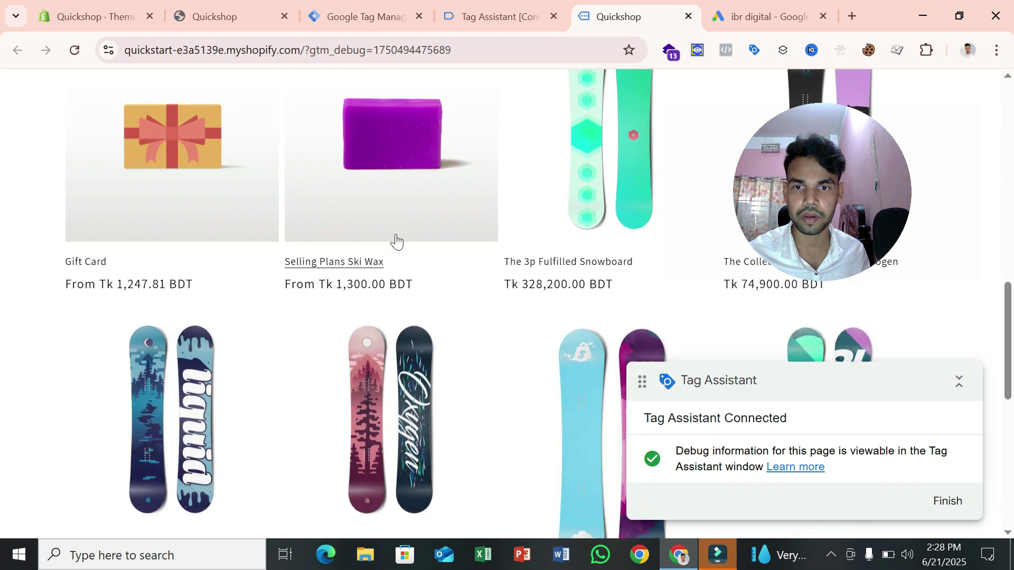
{"action": "left_click", "coordinate": [444, 177]}
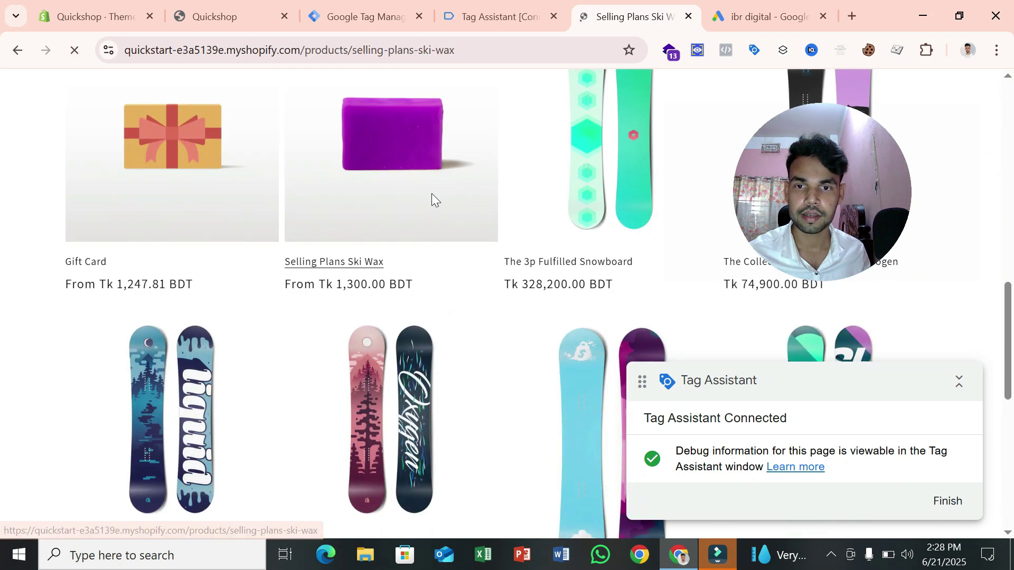
{"action": "left_click", "coordinate": [515, 12]}
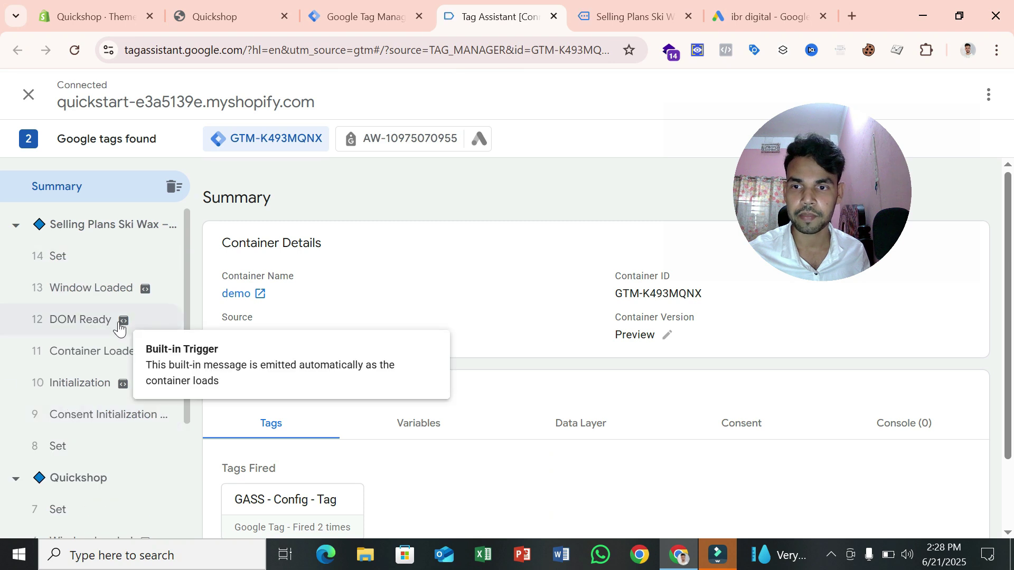
{"action": "left_click", "coordinate": [627, 15]}
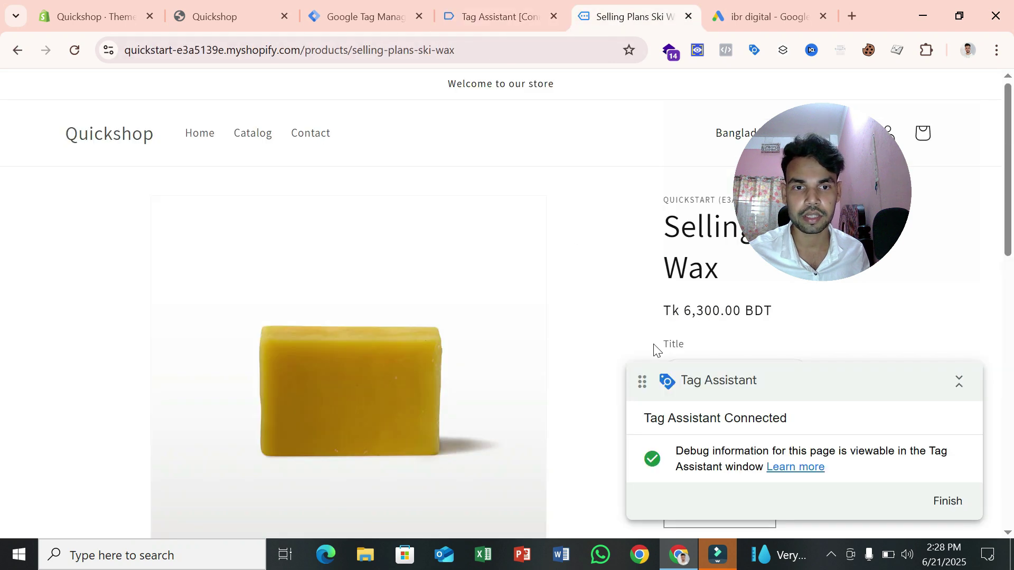
Collapse the Tag Assistant badge, add the Special Selling Plans Ski Wax to the cart, and check the event list in Tag Assistant
{"action": "scroll", "coordinate": [654, 328], "scroll_direction": "down", "scroll_amount": 2}
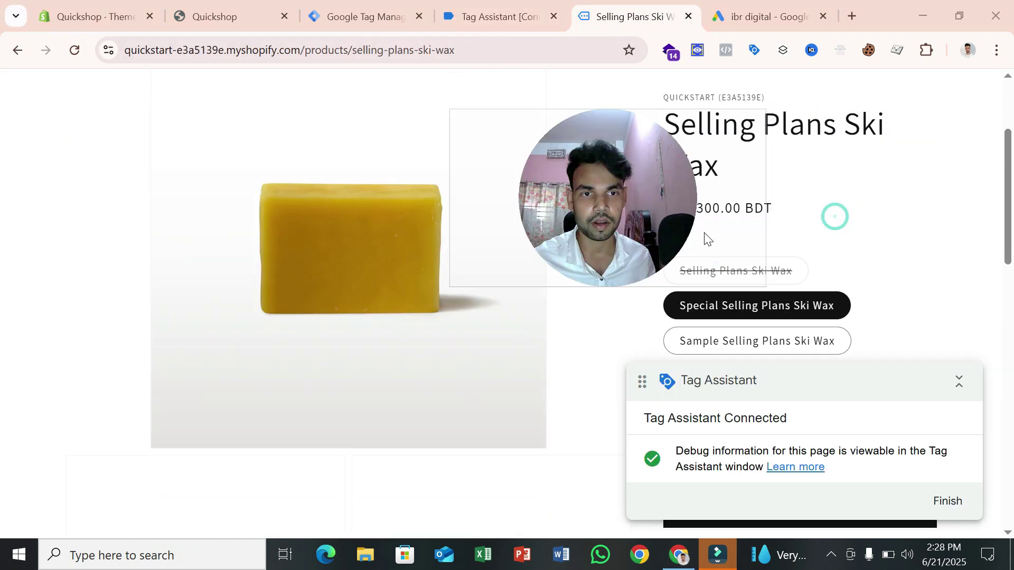
{"action": "left_click", "coordinate": [958, 381]}
{"action": "left_click", "coordinate": [844, 465]}
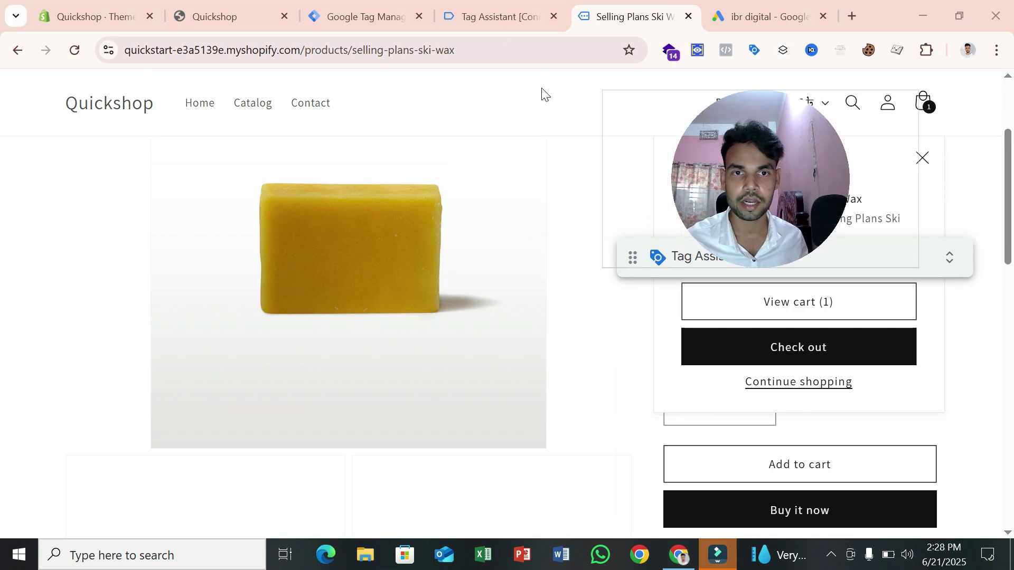
{"action": "left_click", "coordinate": [494, 17]}
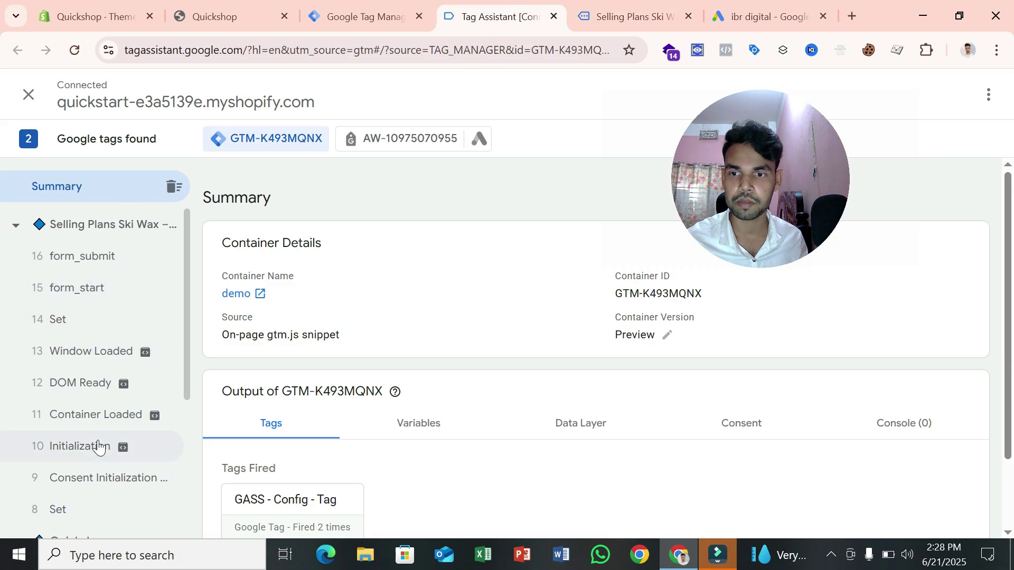
{"action": "scroll", "coordinate": [97, 447], "scroll_direction": "down", "scroll_amount": 5}
{"action": "scroll", "coordinate": [98, 450], "scroll_direction": "up", "scroll_amount": 5}
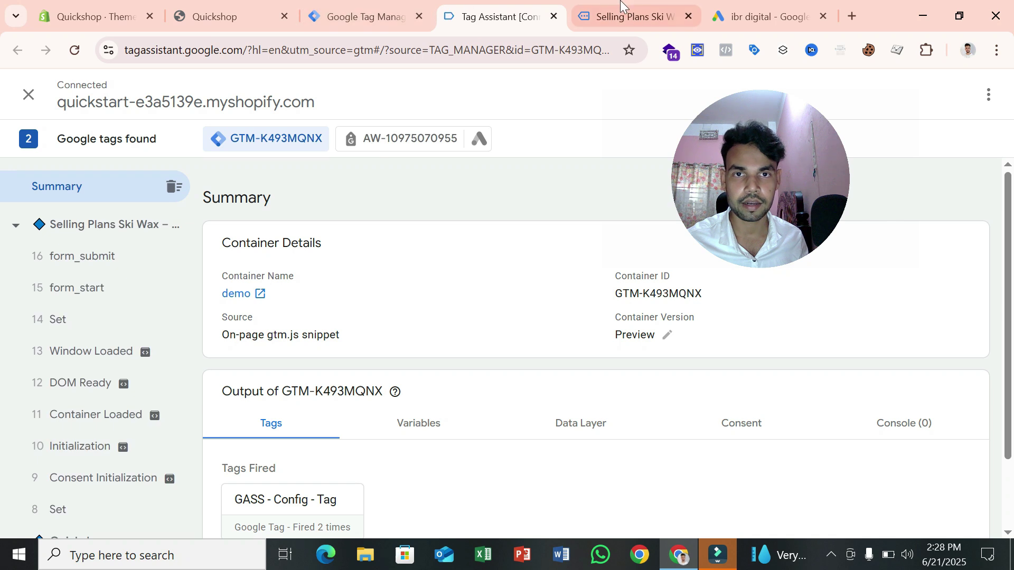
{"action": "left_click", "coordinate": [629, 16]}
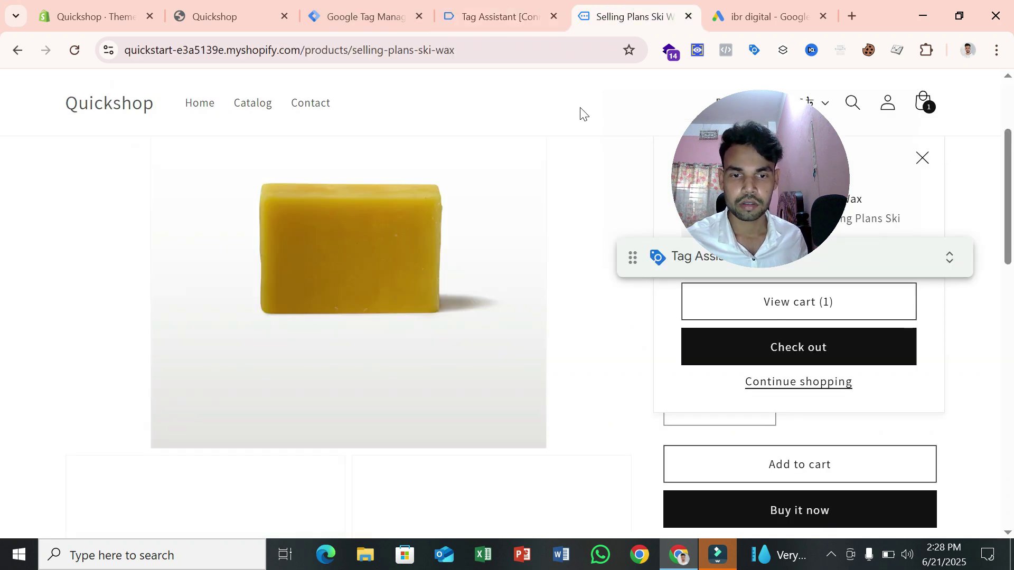
{"action": "left_click", "coordinate": [264, 12]}
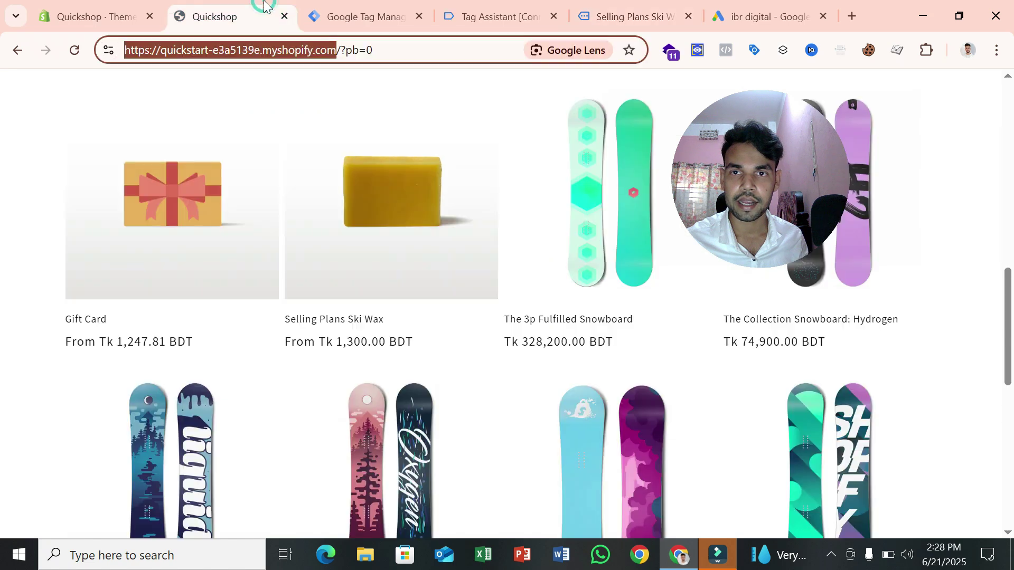
{"action": "left_click", "coordinate": [564, 7]}
{"action": "left_click", "coordinate": [586, 17]}
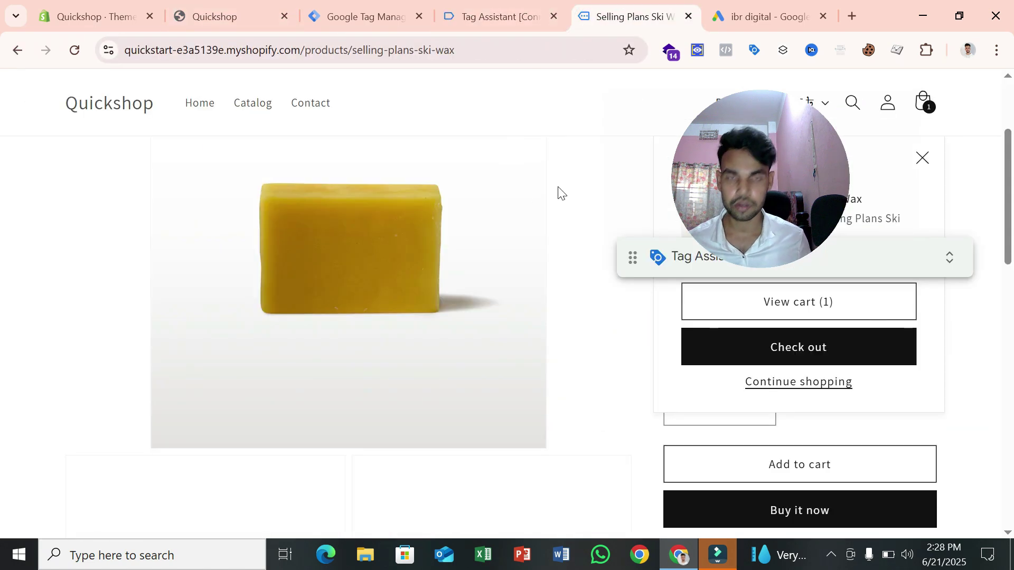
Open an incognito window and search Google for "shopify datalayer" plus the code author's first name
{"action": "key", "text": "ctrl+shift+n"}
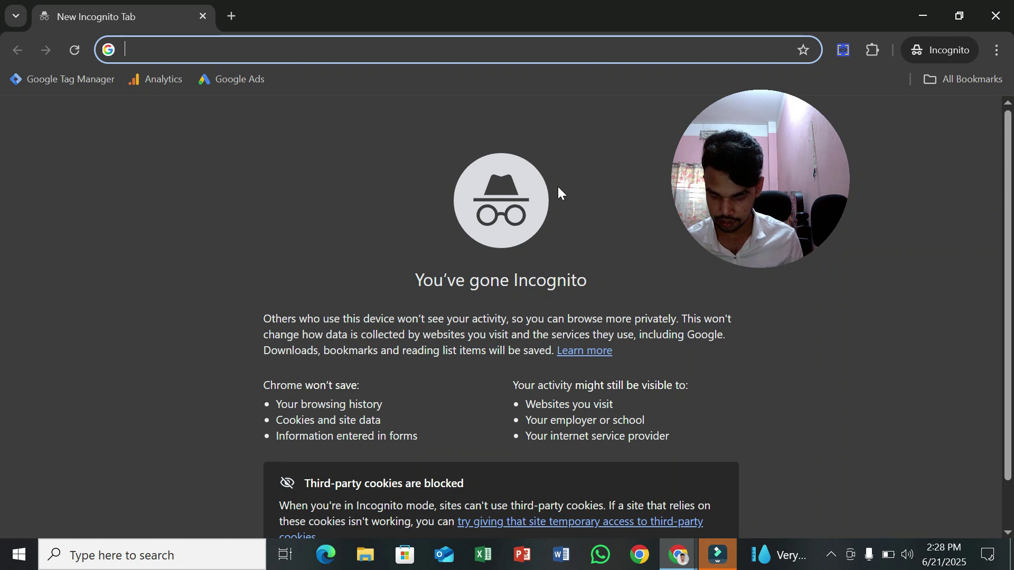
{"action": "type", "text": "shopify d"}
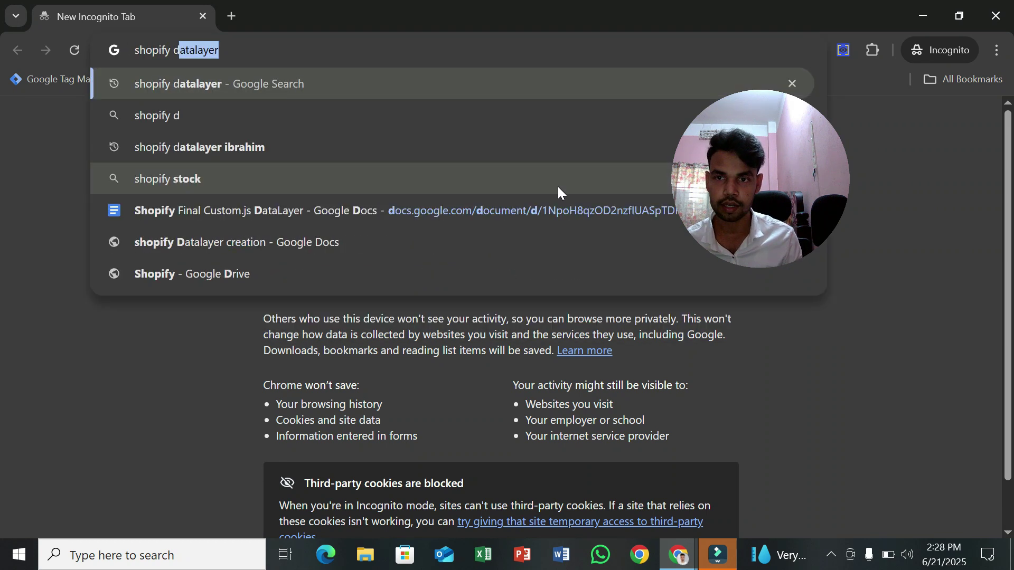
{"action": "type", "text": "atala"}
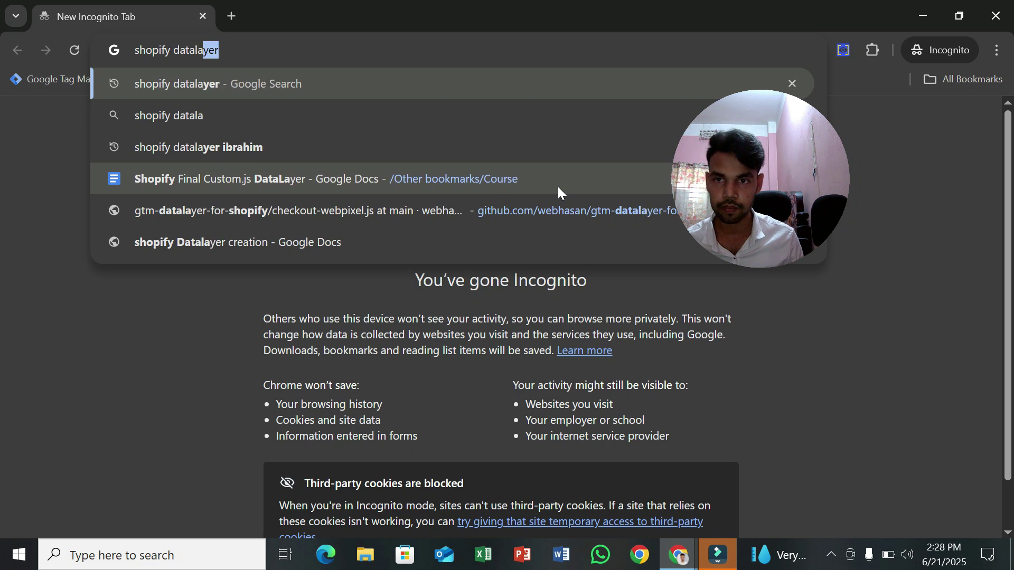
{"action": "type", "text": "yer ibrahim"}
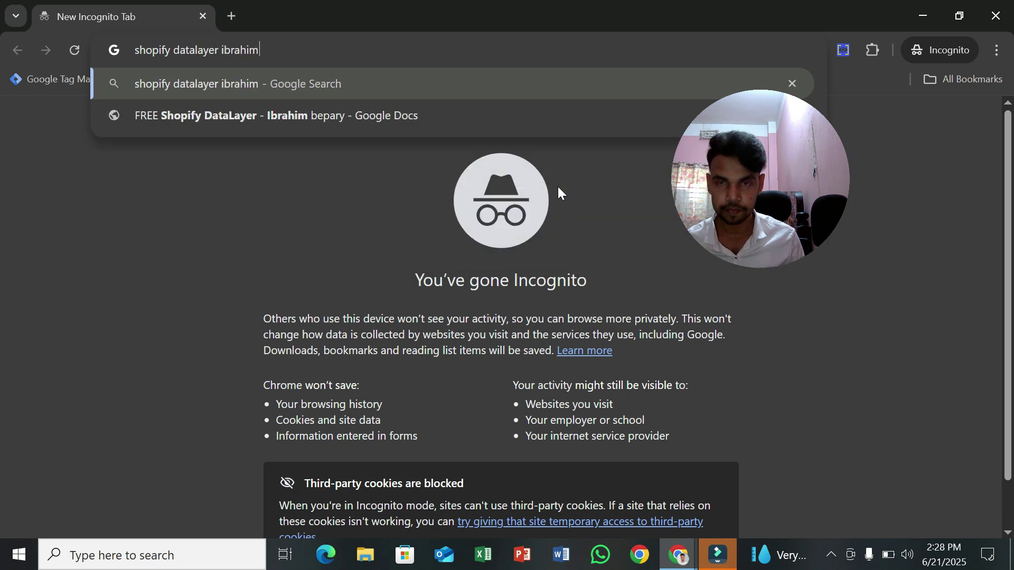
{"action": "key", "text": "Return"}
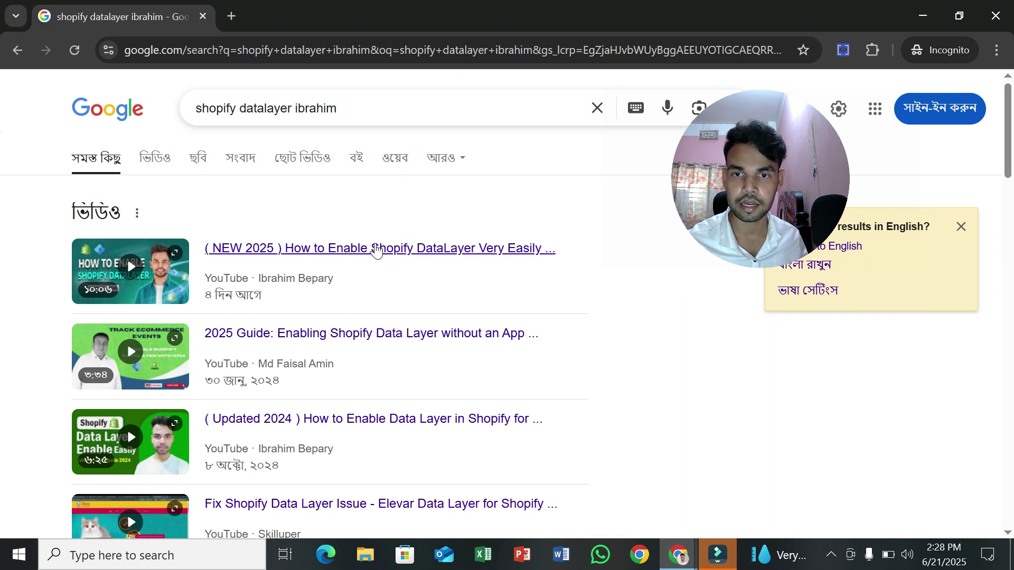
Open the article How to Enable Shopify DataLayer 2025 in a new tab and copy its data layer code
{"action": "scroll", "coordinate": [499, 306], "scroll_direction": "down", "scroll_amount": 9}
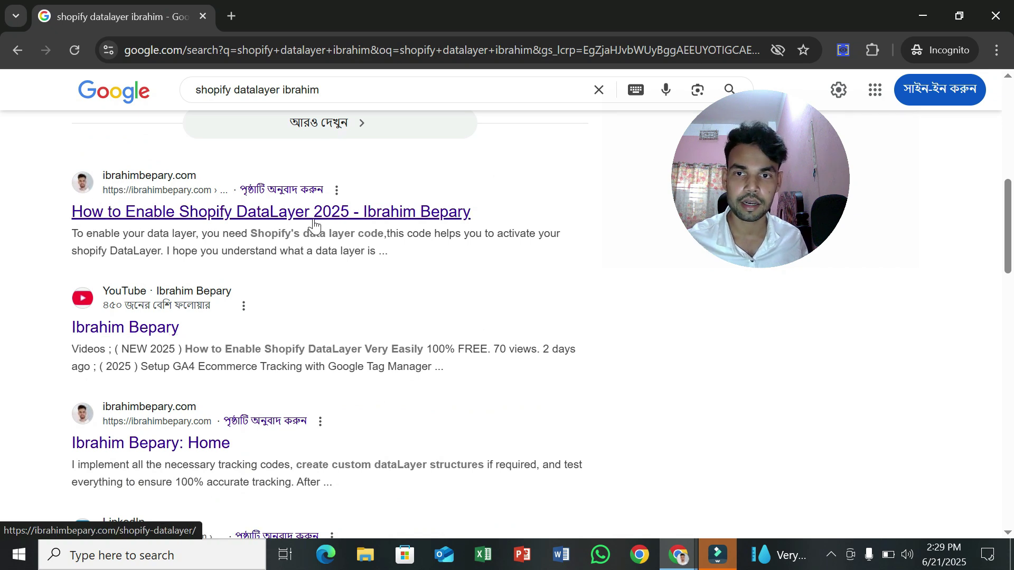
{"action": "right_click", "coordinate": [340, 217]}
{"action": "left_click", "coordinate": [391, 242]}
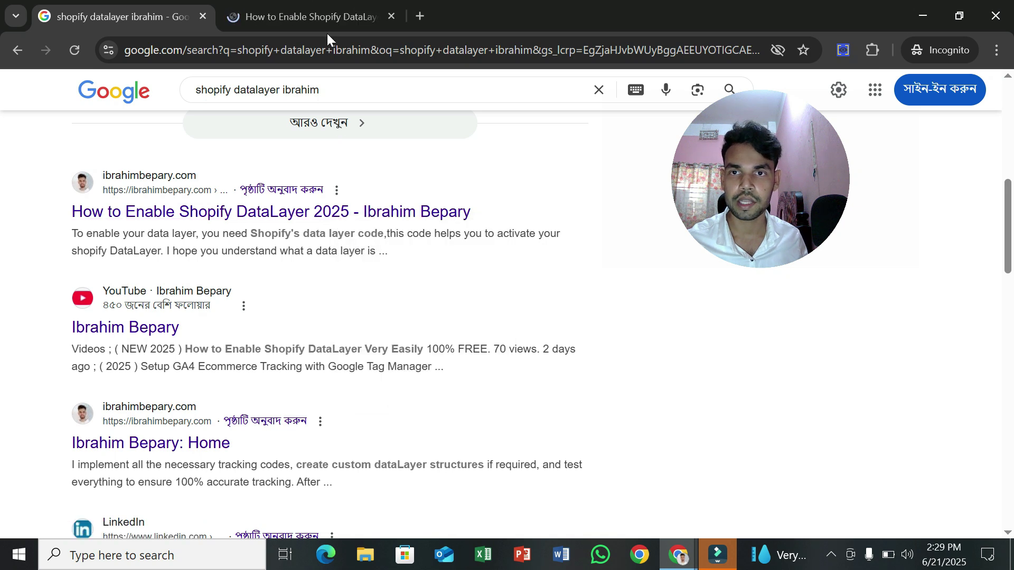
{"action": "left_click", "coordinate": [322, 21]}
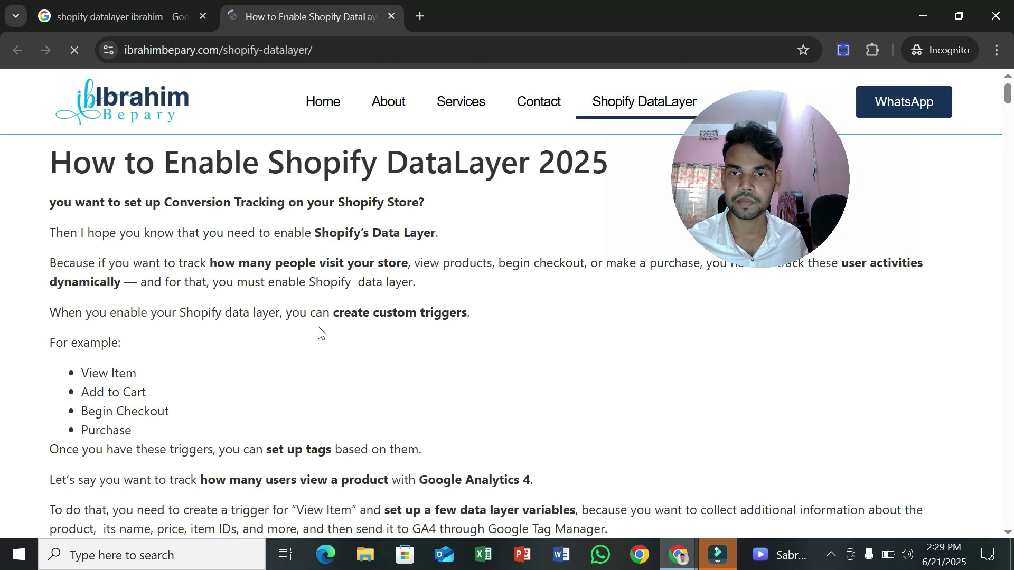
{"action": "scroll", "coordinate": [318, 328], "scroll_direction": "down", "scroll_amount": 2}
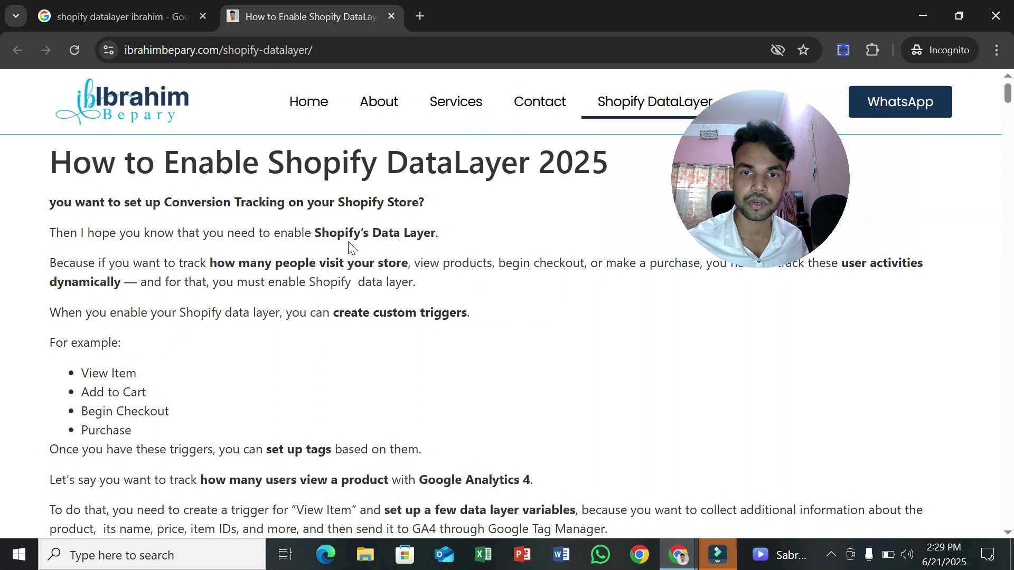
{"action": "scroll", "coordinate": [349, 244], "scroll_direction": "down", "scroll_amount": 5}
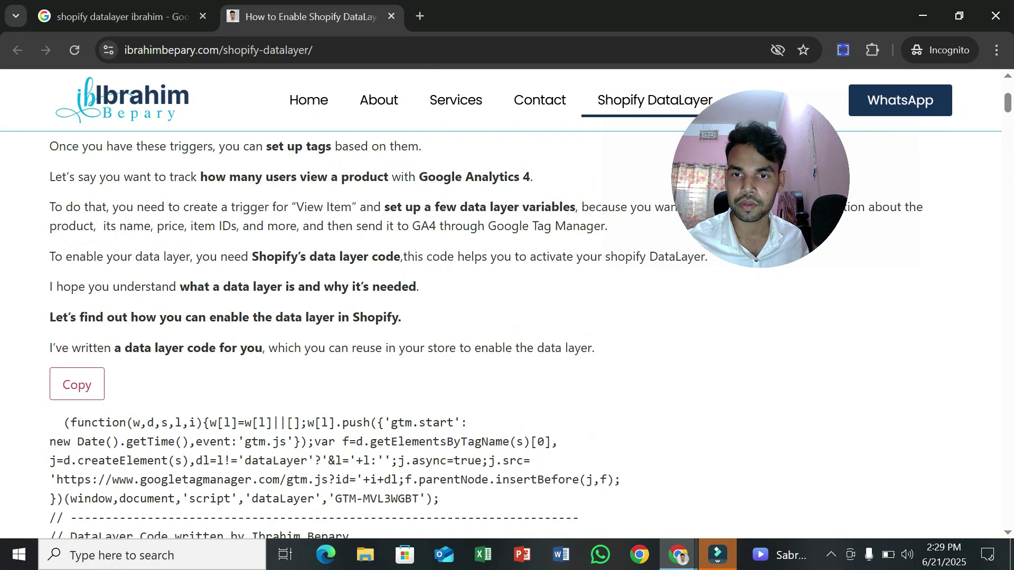
{"action": "left_click", "coordinate": [94, 386]}
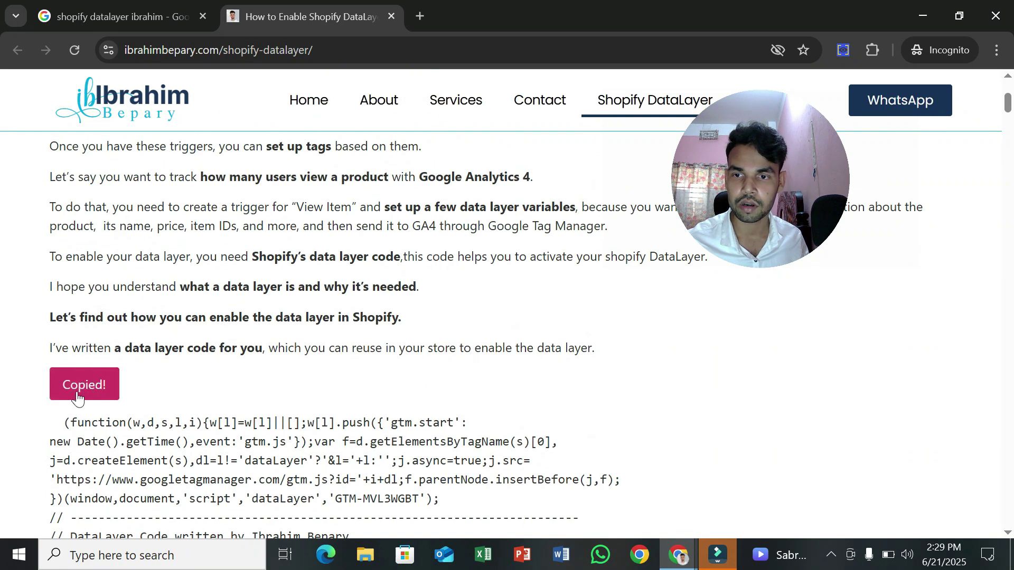
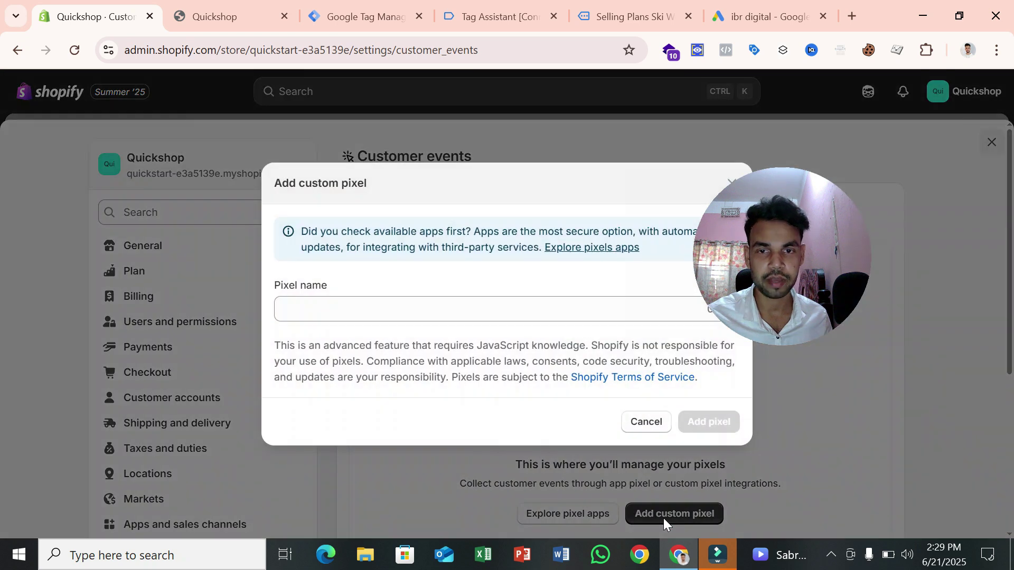
Name the new Shopify custom pixel GTM Pixel and add it
{"action": "left_click", "coordinate": [448, 310]}
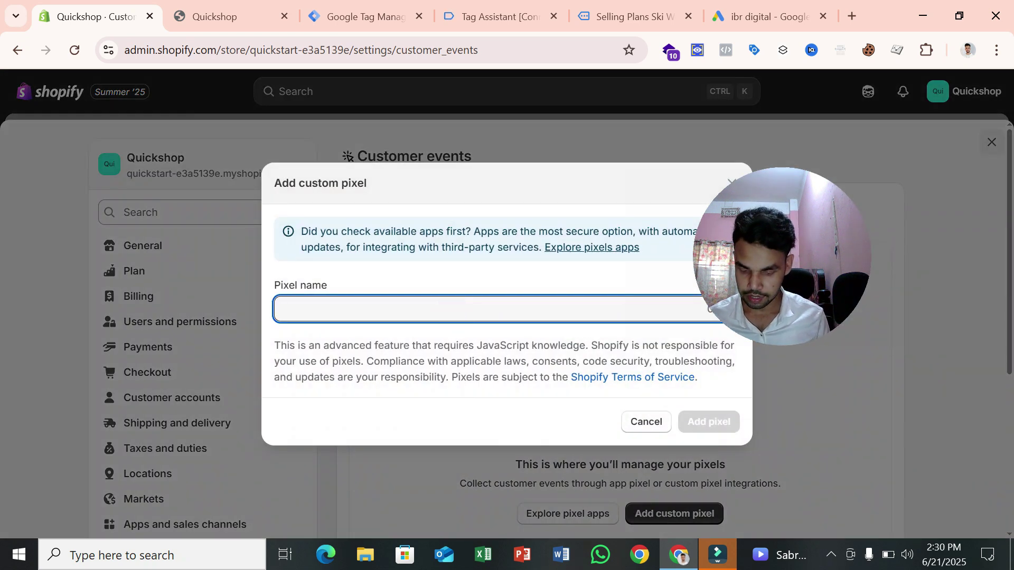
{"action": "type", "text": "GTM Pixel"}
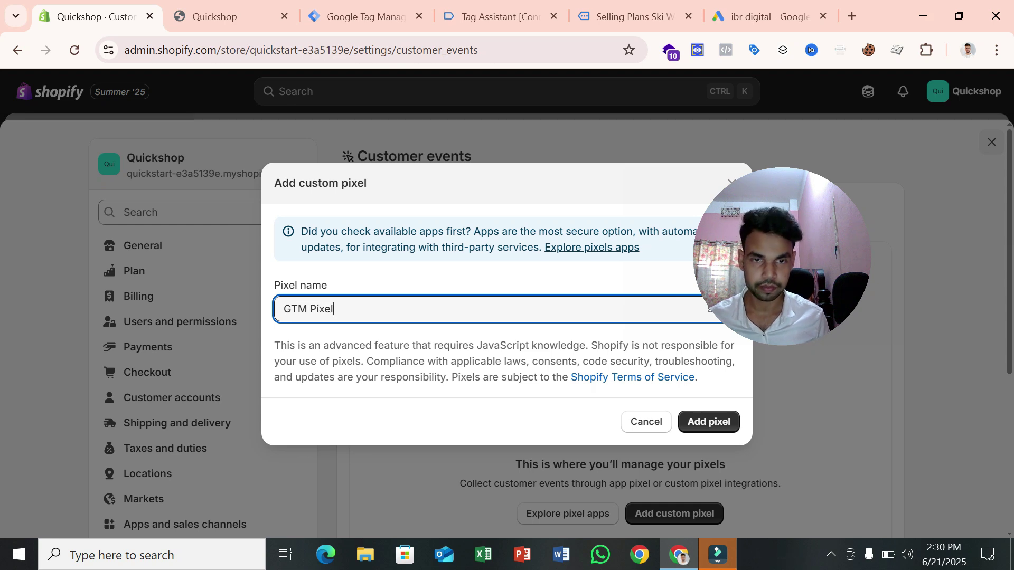
{"action": "left_click", "coordinate": [730, 433]}
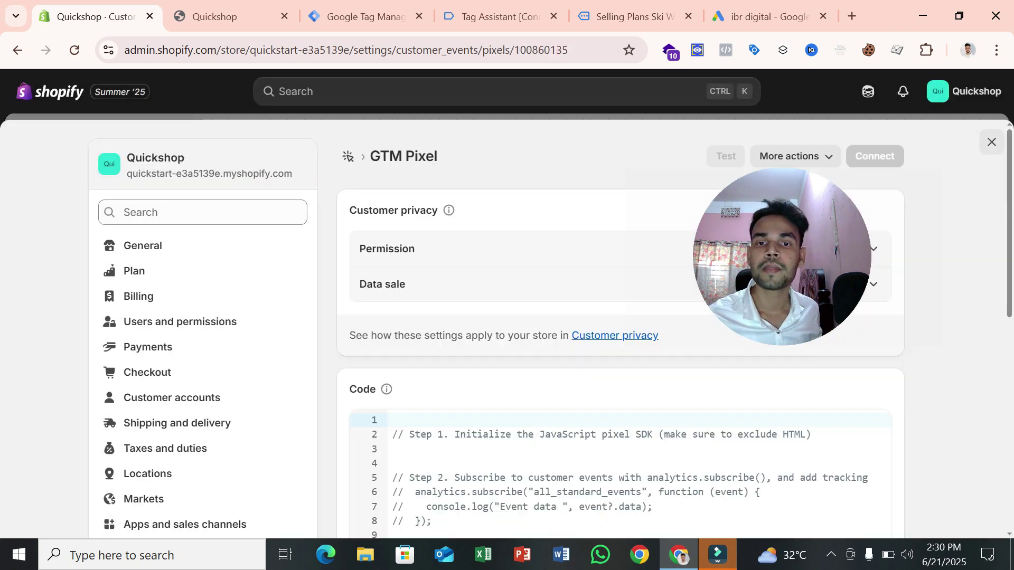
Replace the default code of the GTM Pixel with the copied data layer code
{"action": "scroll", "coordinate": [594, 350], "scroll_direction": "down", "scroll_amount": 5}
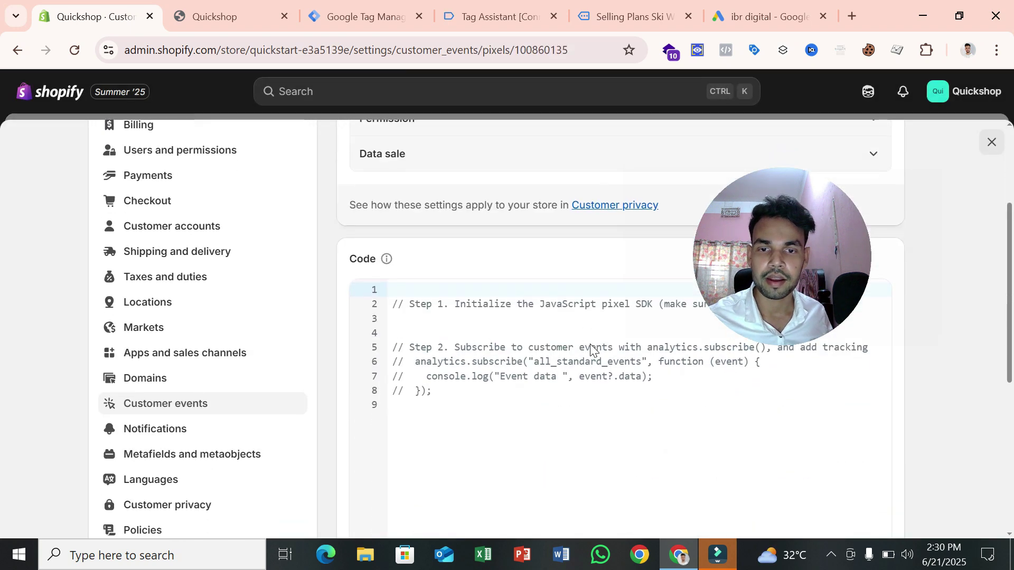
{"action": "left_click_drag", "start_coordinate": [439, 338], "coordinate": [386, 248]}
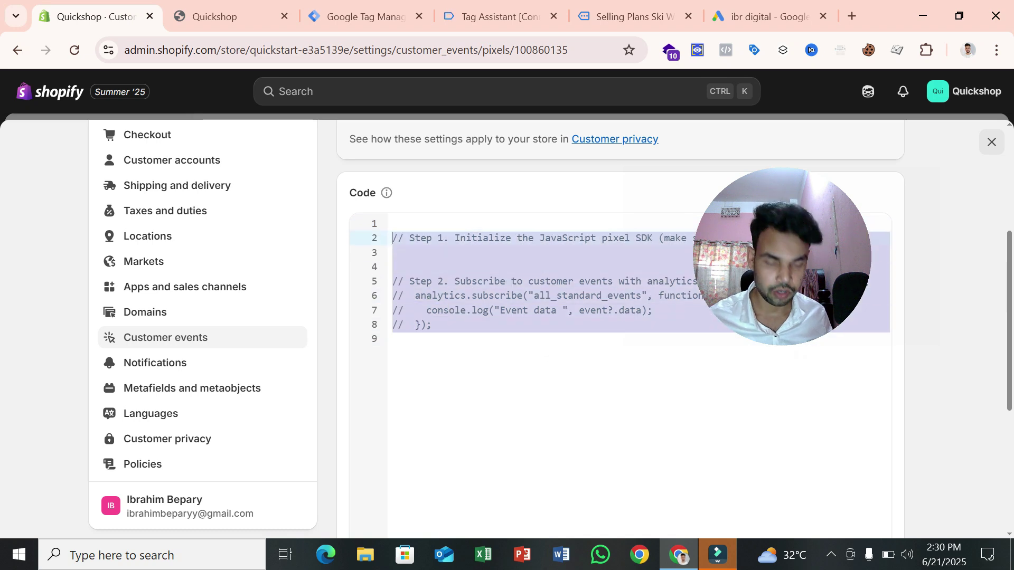
{"action": "key", "text": "BackSpace"}
{"action": "key", "text": "BackSpace"}
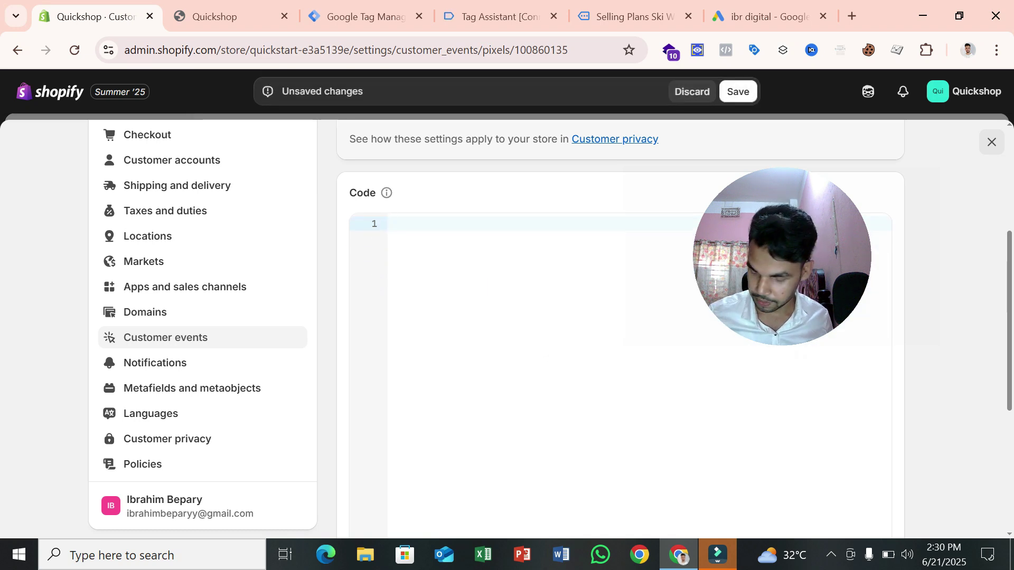
{"action": "key", "text": "ctrl+v"}
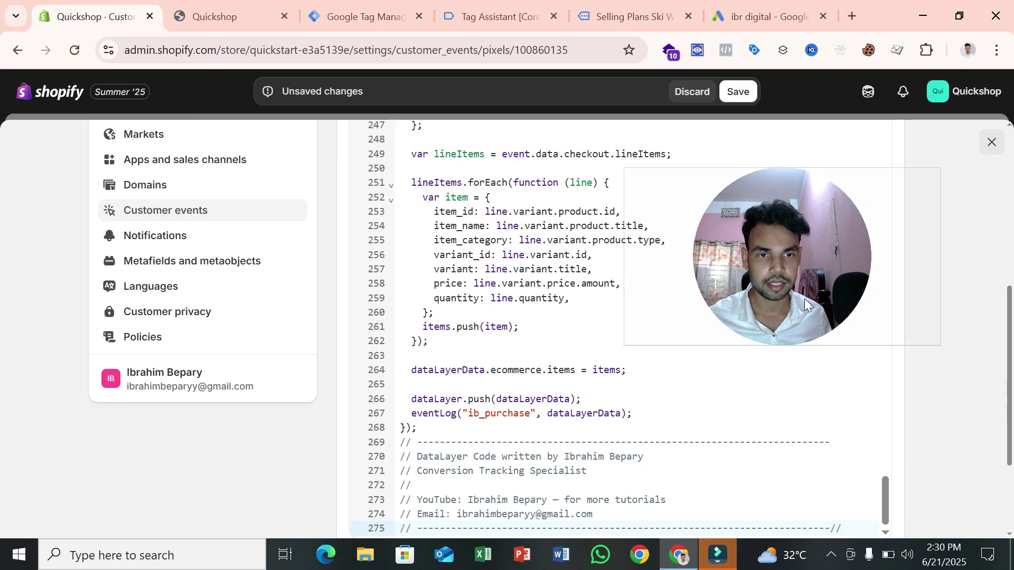
Find the container ID on line 5 of the pixel code and copy the demo container's ID, GTM-K493MQNX, from Google Tag Manager
{"action": "left_click_drag", "start_coordinate": [888, 519], "coordinate": [880, 141]}
{"action": "left_click", "coordinate": [618, 358]}
{"action": "scroll", "coordinate": [615, 364], "scroll_direction": "up", "scroll_amount": 6}
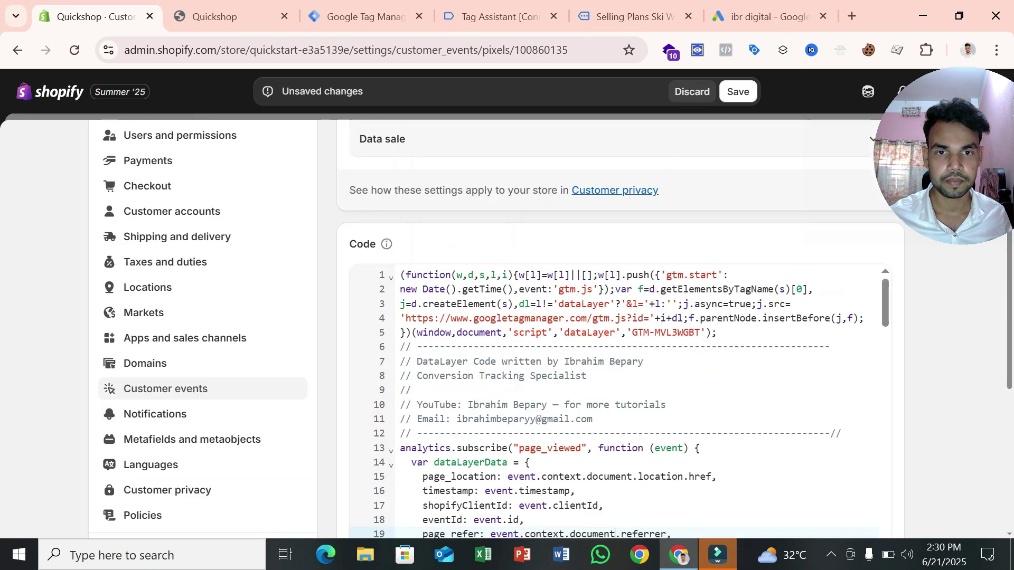
{"action": "scroll", "coordinate": [616, 364], "scroll_direction": "down", "scroll_amount": 4}
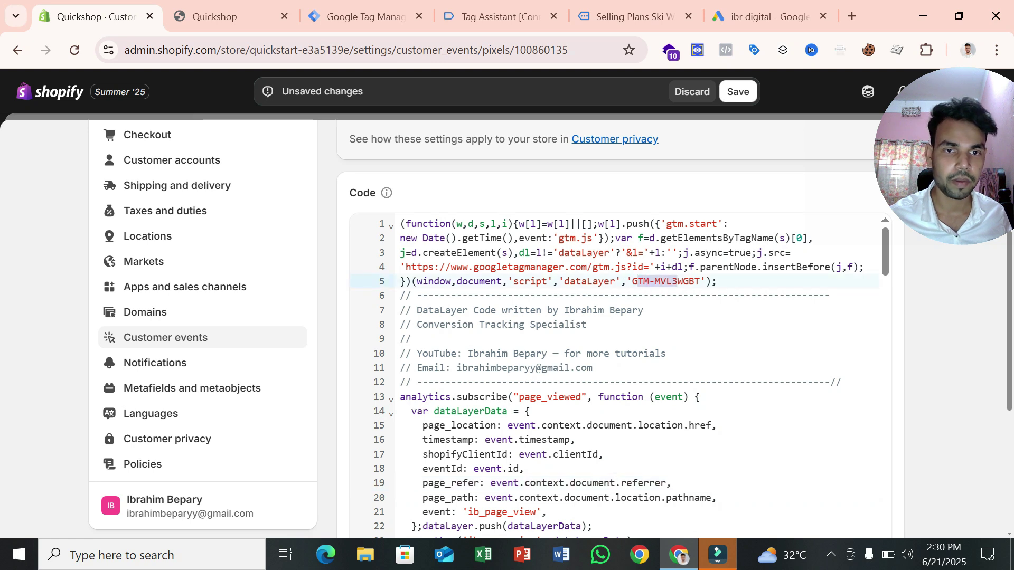
{"action": "left_click", "coordinate": [354, 6]}
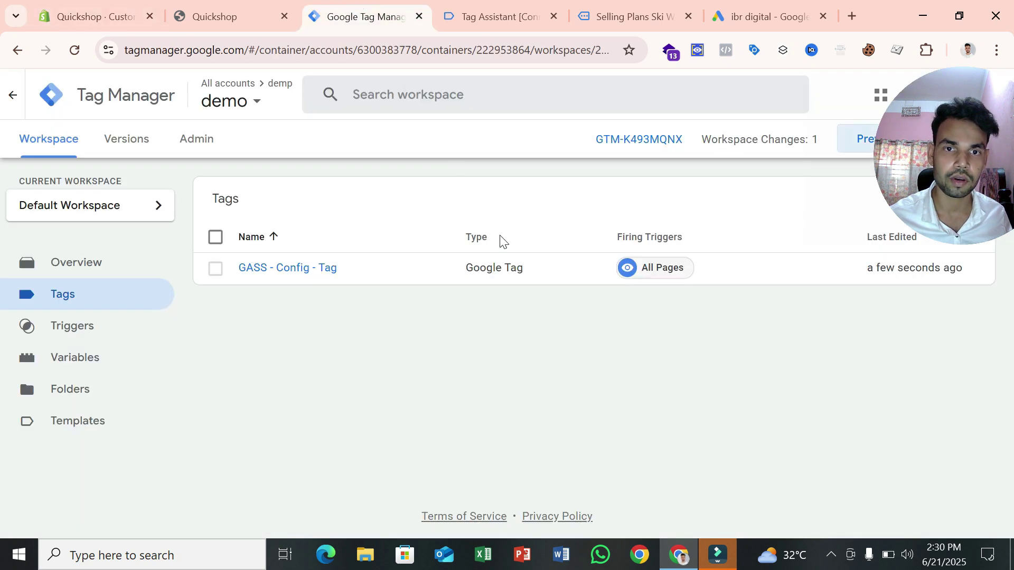
{"action": "left_click_drag", "start_coordinate": [581, 138], "coordinate": [680, 135]}
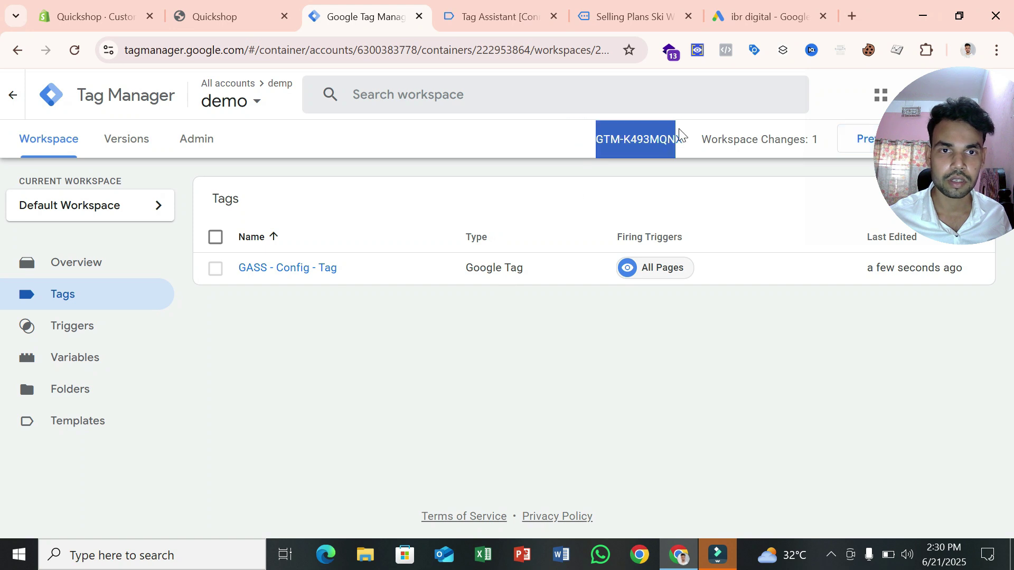
{"action": "right_click", "coordinate": [652, 146]}
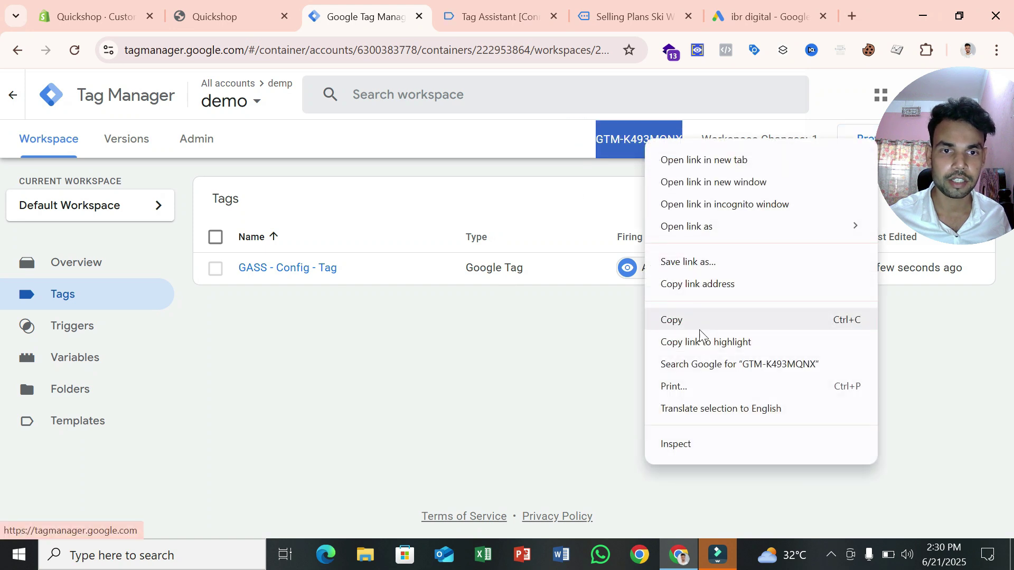
{"action": "left_click", "coordinate": [700, 319]}
Try to replace the container ID on line 5 of the Shopify pixel code with GTM-K493MQNX, and undo the paste
{"action": "left_click", "coordinate": [95, 16]}
{"action": "left_click", "coordinate": [636, 281]}
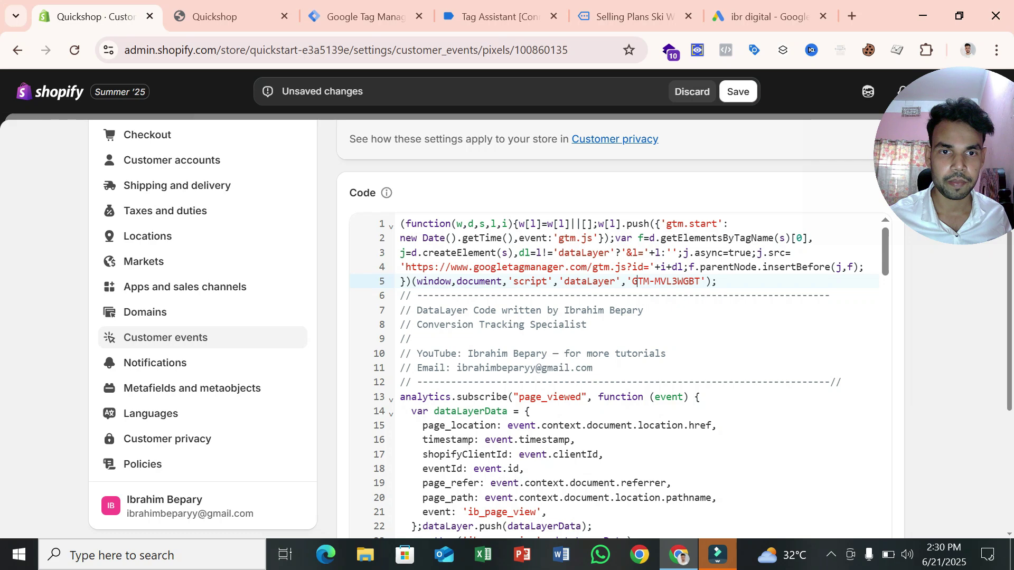
{"action": "right_click", "coordinate": [696, 287]}
{"action": "left_click", "coordinate": [781, 276]}
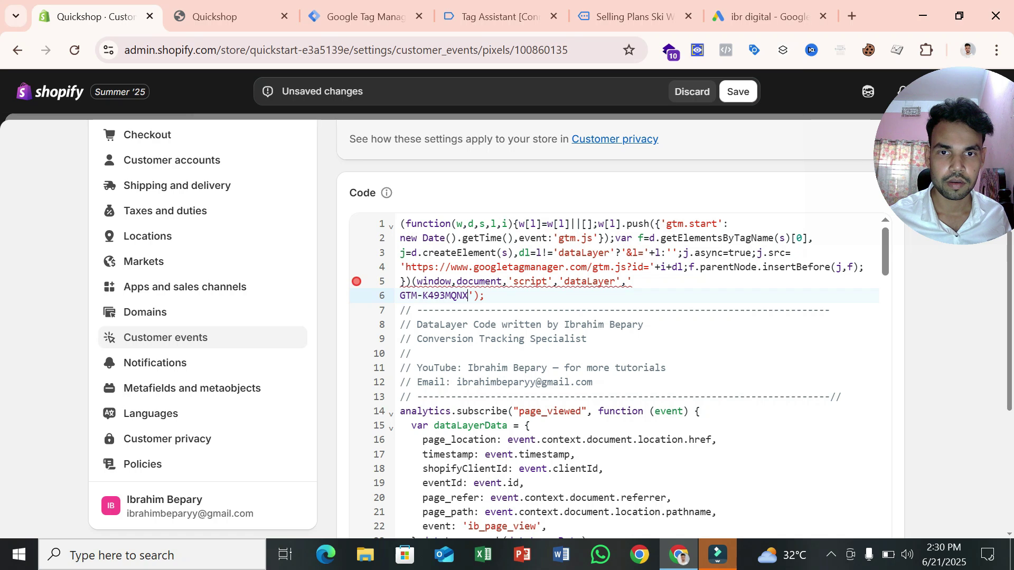
{"action": "key", "text": "ctrl+z"}
{"action": "left_click", "coordinate": [677, 281]}
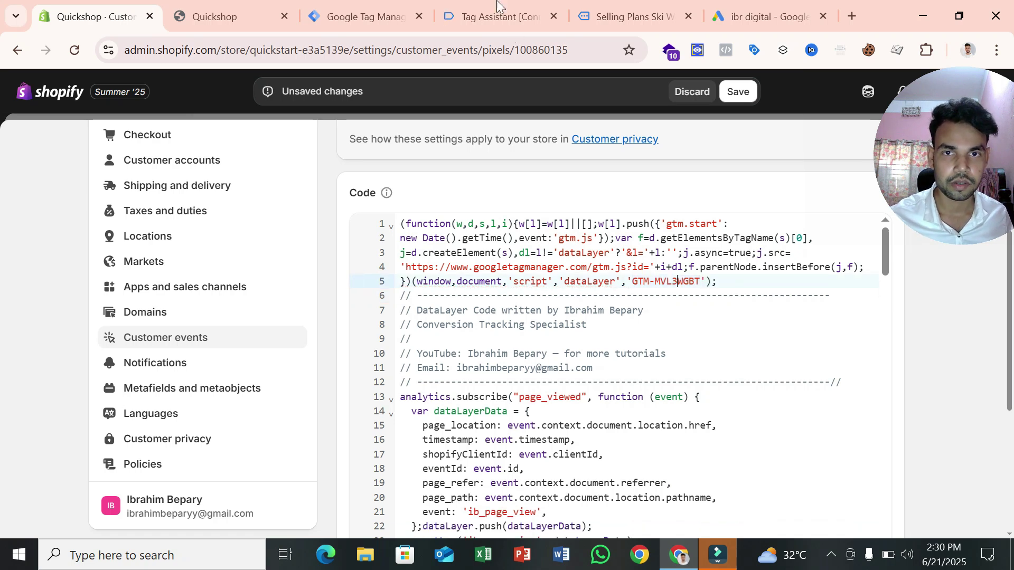
Copy the container ID GTM-K493MQNX from the demo container's head installation snippet in Google Tag Manager
{"action": "left_click", "coordinate": [497, 10]}
{"action": "left_click", "coordinate": [378, 19]}
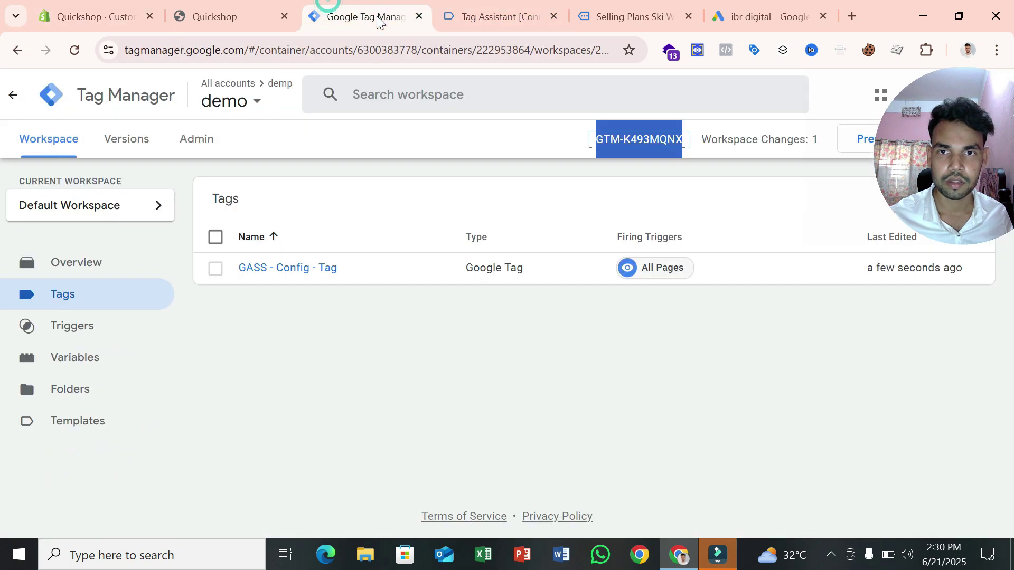
{"action": "left_click", "coordinate": [606, 143]}
{"action": "left_click", "coordinate": [487, 317]}
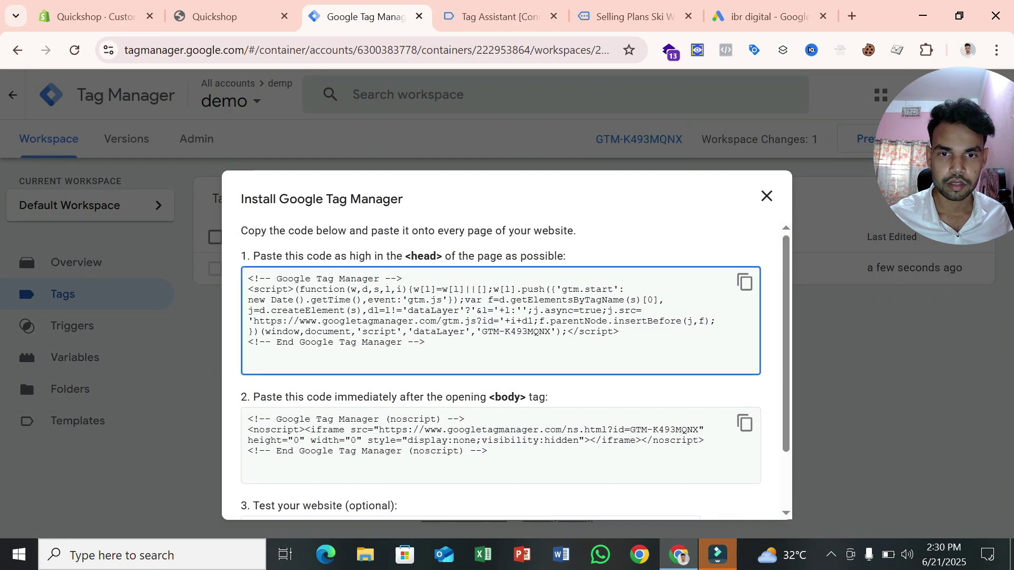
{"action": "right_click", "coordinate": [541, 331]}
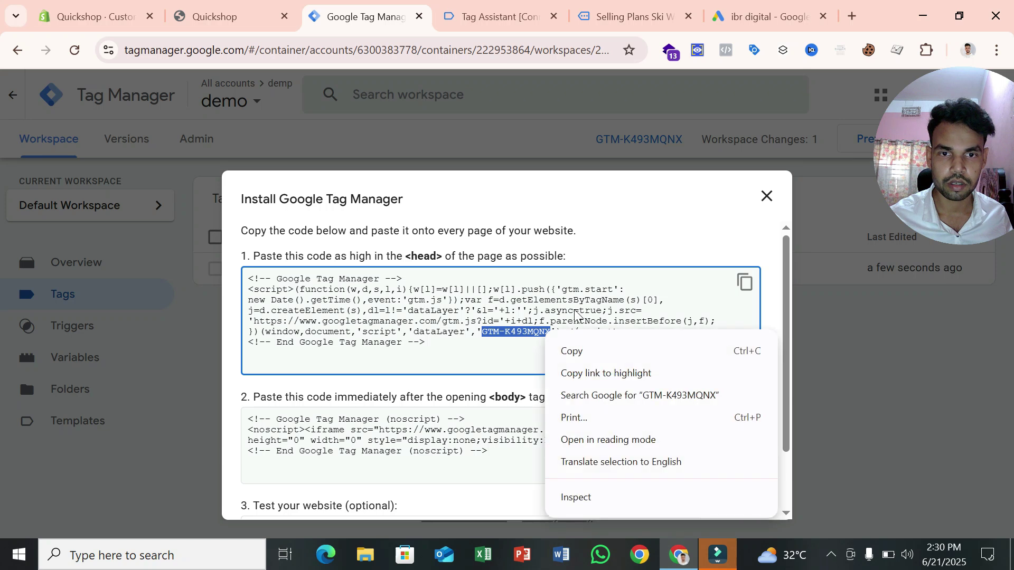
{"action": "left_click", "coordinate": [584, 351]}
Replace the container ID on line 5 of the Shopify pixel code with the copied GTM-K493MQNX
{"action": "left_click", "coordinate": [58, 16]}
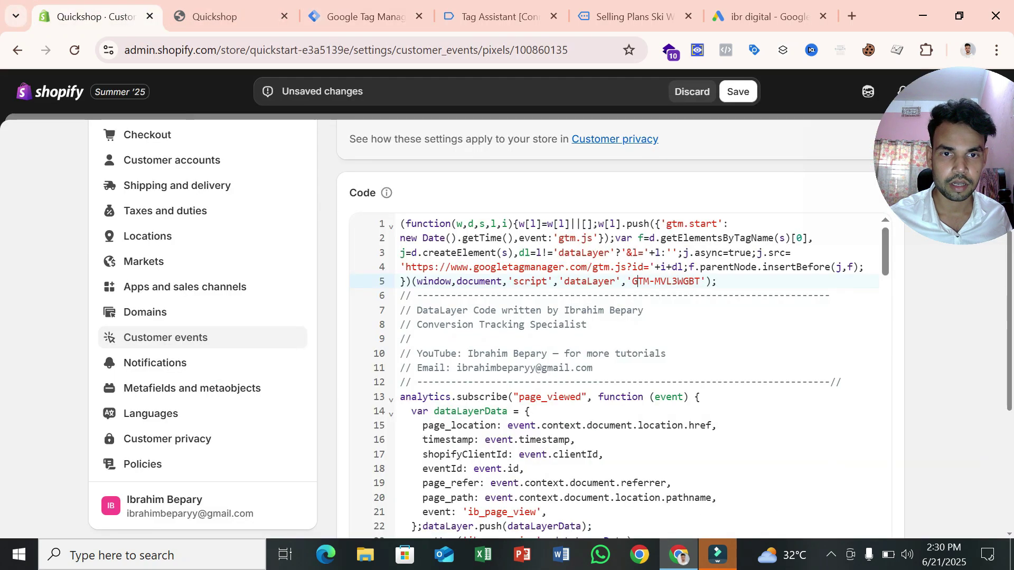
{"action": "key", "text": "shift+Left"}
{"action": "right_click", "coordinate": [694, 285]}
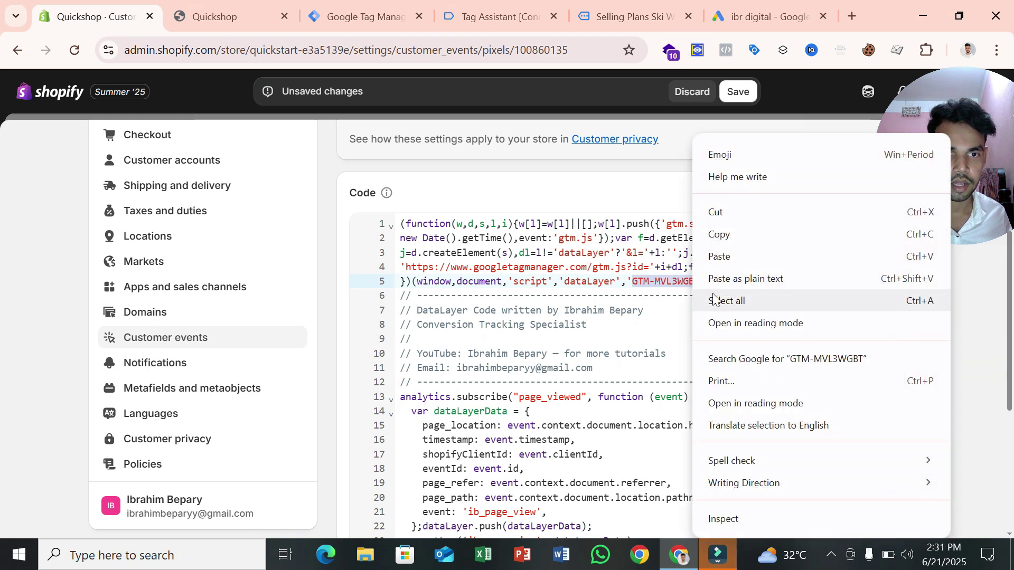
{"action": "left_click", "coordinate": [718, 255]}
Set the pixel's privacy permission to Not required and its data sale option to Data collected does not qualify as data sale
{"action": "scroll", "coordinate": [539, 374], "scroll_direction": "up", "scroll_amount": 5}
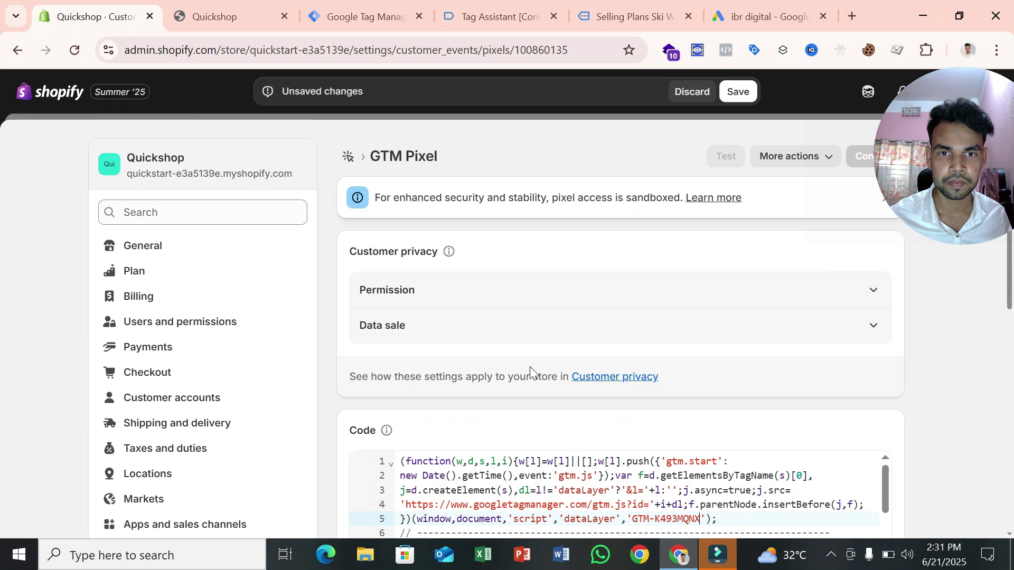
{"action": "left_click", "coordinate": [403, 291]}
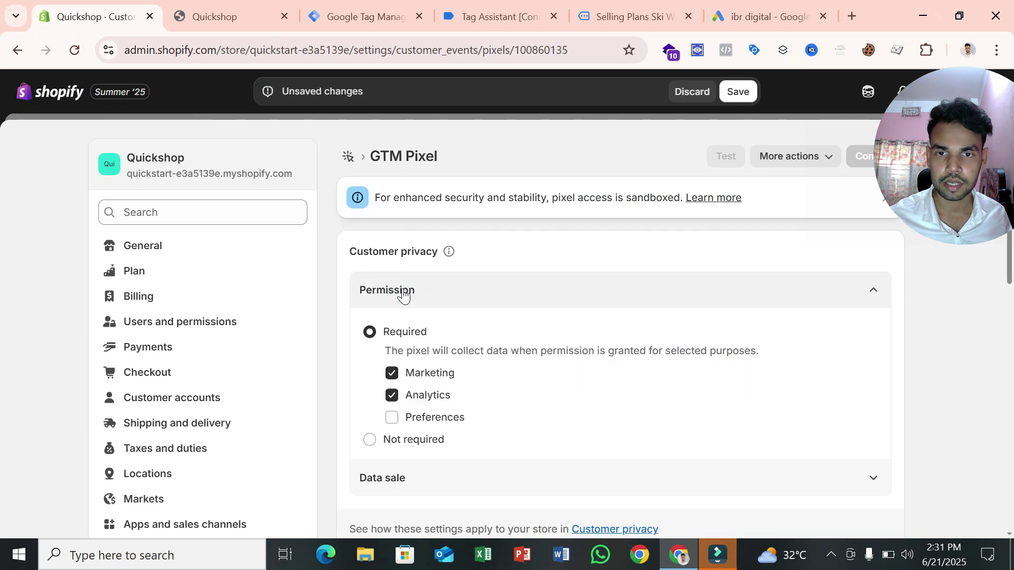
{"action": "left_click", "coordinate": [370, 440]}
{"action": "left_click", "coordinate": [388, 423]}
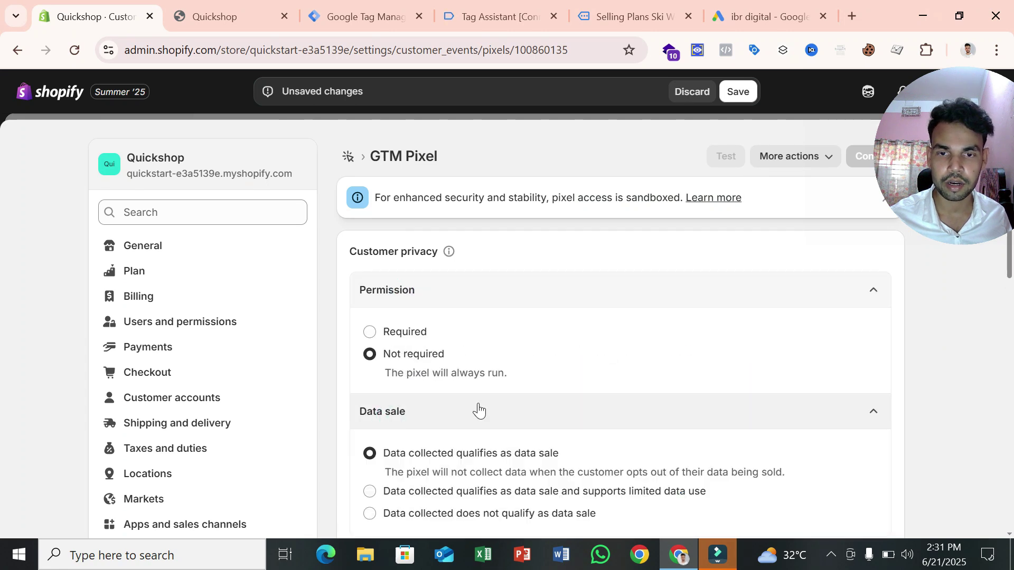
{"action": "scroll", "coordinate": [385, 355], "scroll_direction": "down", "scroll_amount": 3}
{"action": "left_click", "coordinate": [372, 356]}
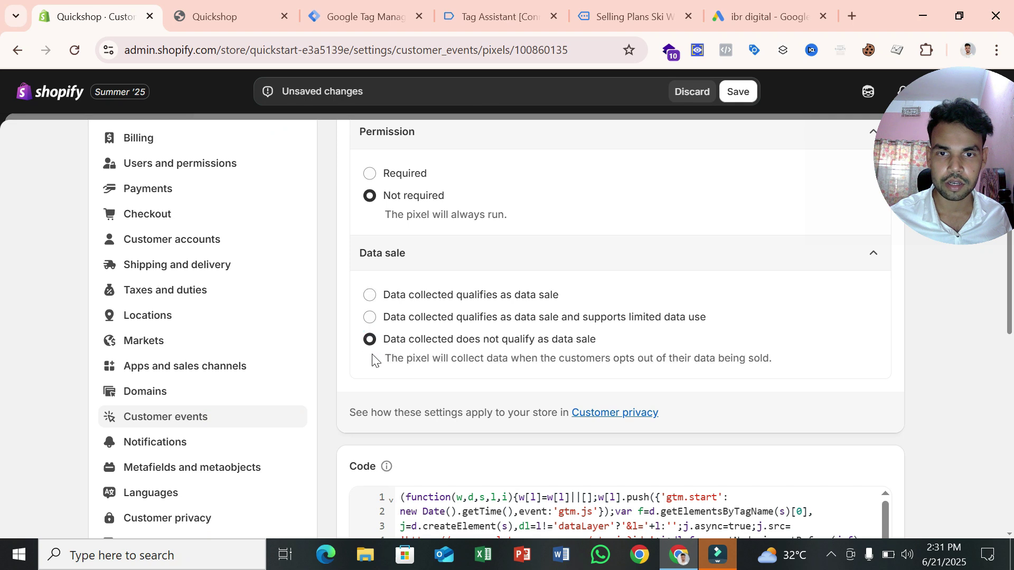
{"action": "scroll", "coordinate": [629, 355], "scroll_direction": "up", "scroll_amount": 3}
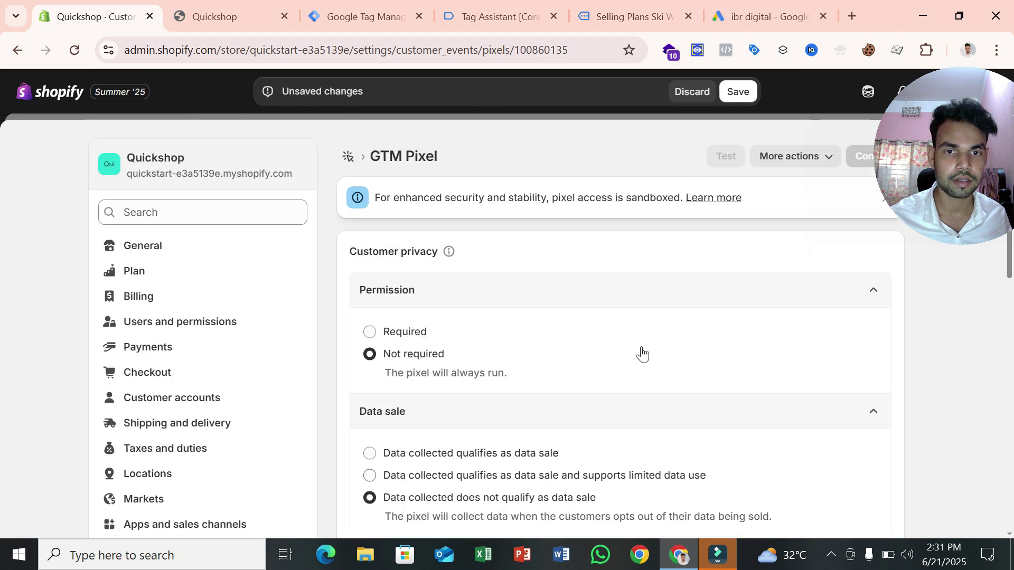
Save the GTM Pixel and connect it to the store
{"action": "left_click", "coordinate": [738, 91]}
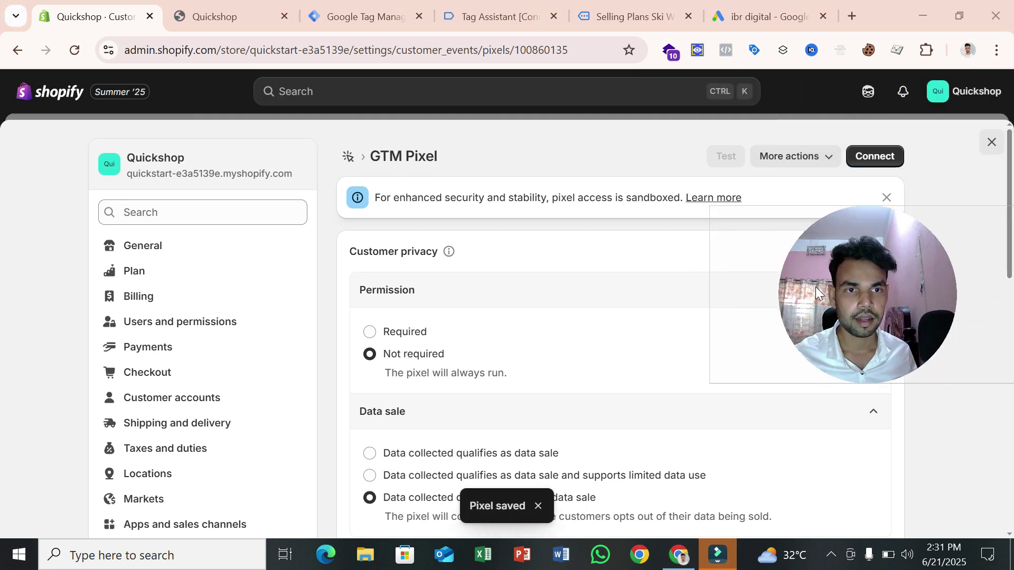
{"action": "left_click", "coordinate": [875, 157]}
{"action": "left_click", "coordinate": [707, 354]}
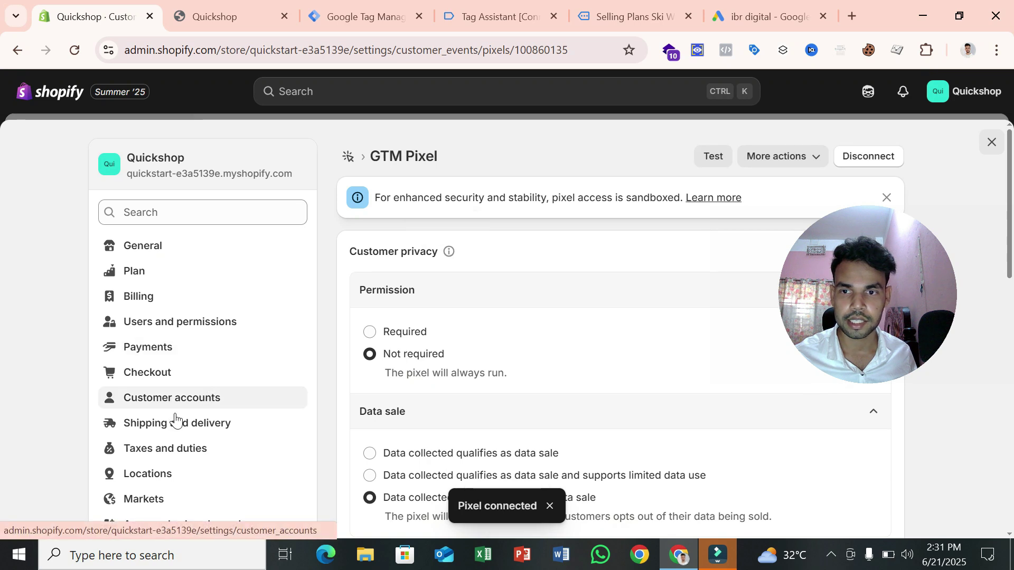
Return to the store's customer events and reload the page to check the GTM Pixel's status
{"action": "scroll", "coordinate": [196, 402], "scroll_direction": "down", "scroll_amount": 2}
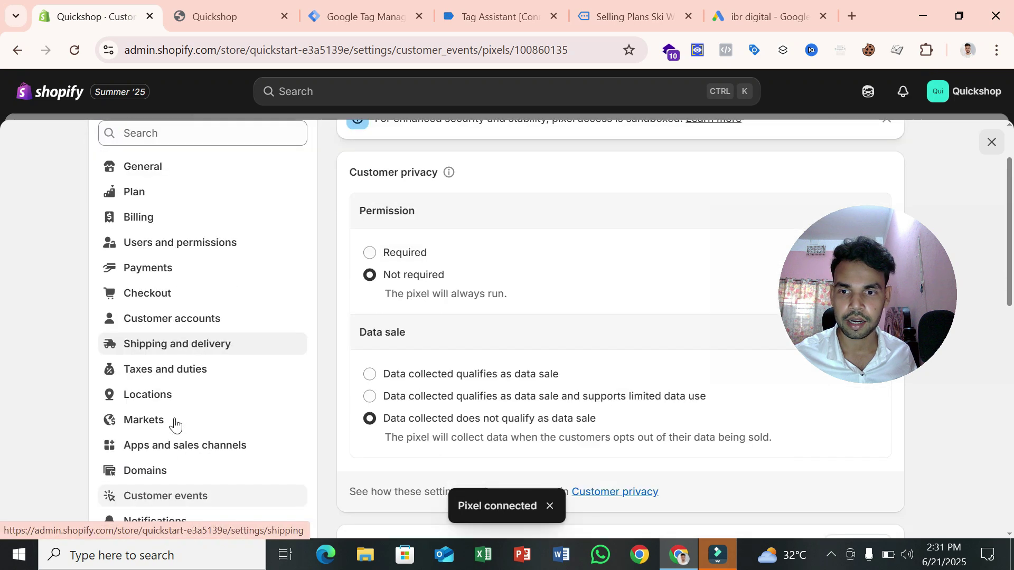
{"action": "left_click", "coordinate": [173, 502]}
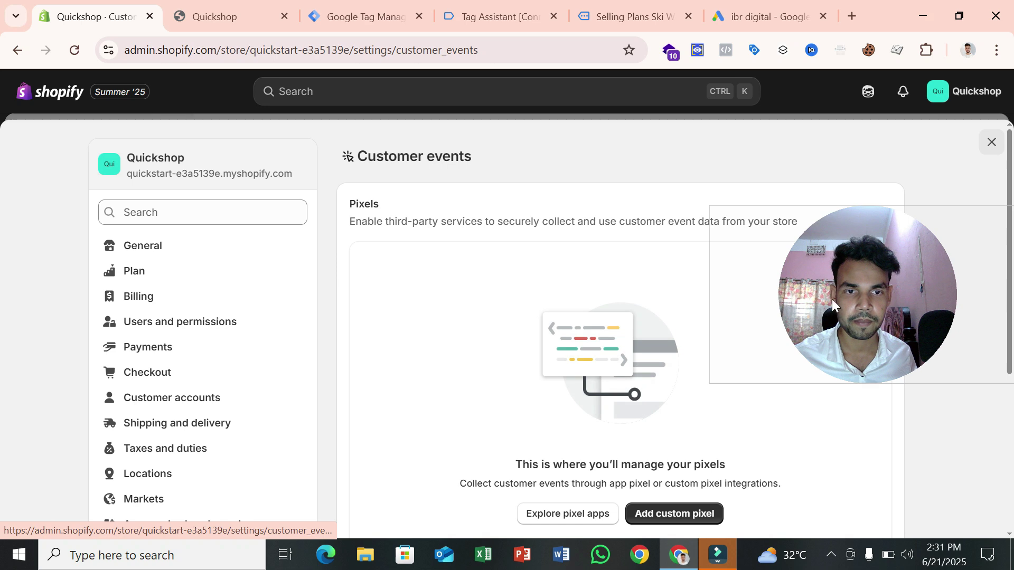
{"action": "left_click_drag", "start_coordinate": [835, 298], "coordinate": [848, 183]}
{"action": "scroll", "coordinate": [589, 366], "scroll_direction": "down", "scroll_amount": 3}
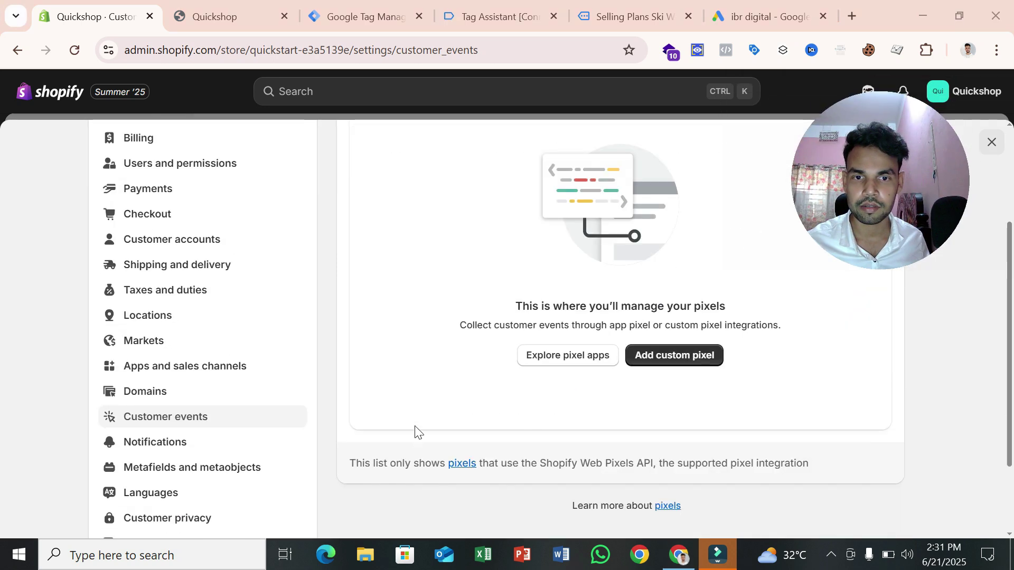
{"action": "left_click", "coordinate": [74, 52]}
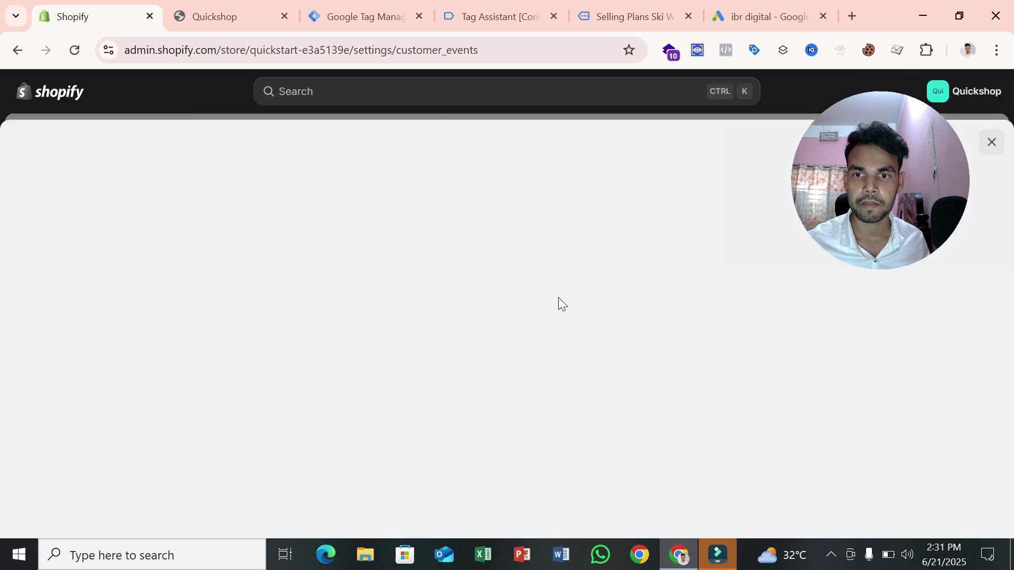
{"action": "scroll", "coordinate": [260, 430], "scroll_direction": "down", "scroll_amount": 4}
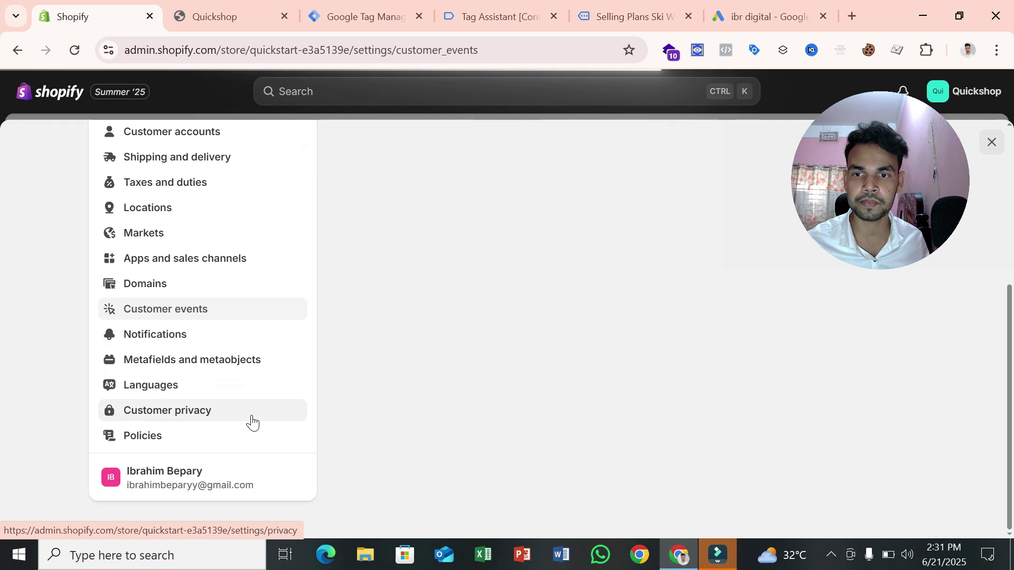
{"action": "scroll", "coordinate": [637, 350], "scroll_direction": "up", "scroll_amount": 4}
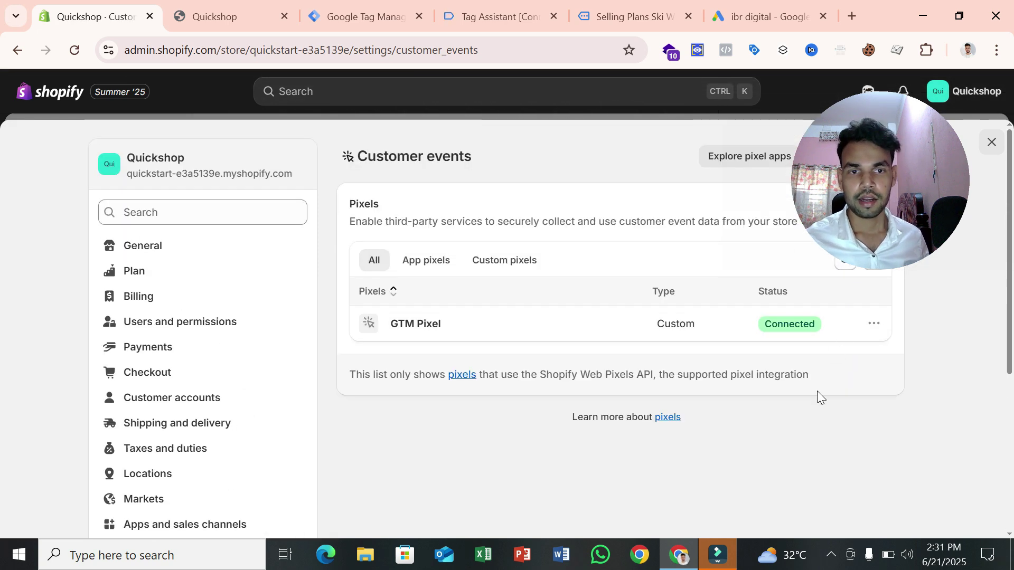
{"action": "left_click", "coordinate": [394, 8]}
{"action": "left_click", "coordinate": [464, 4]}
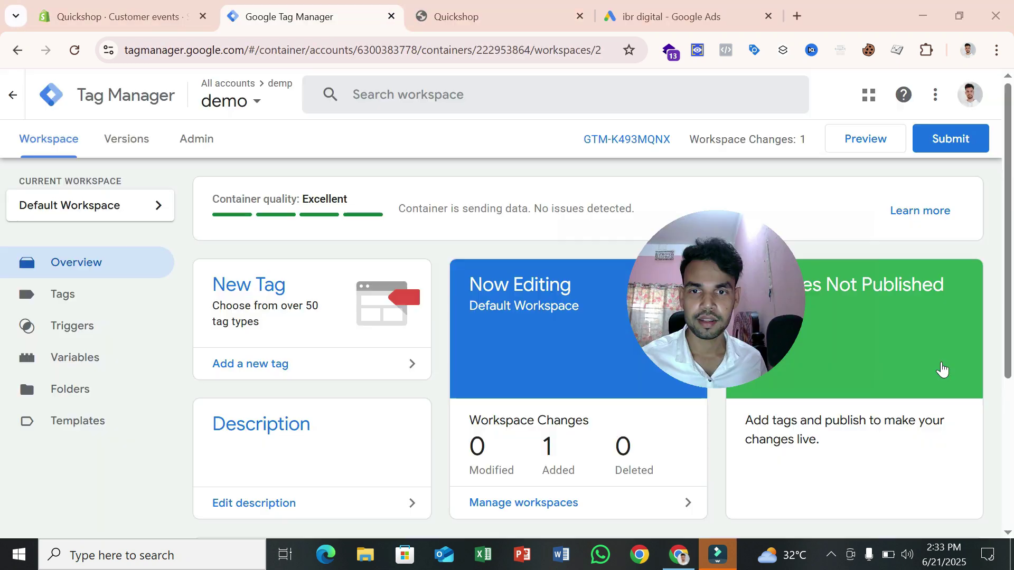
{"action": "left_click", "coordinate": [879, 139]}
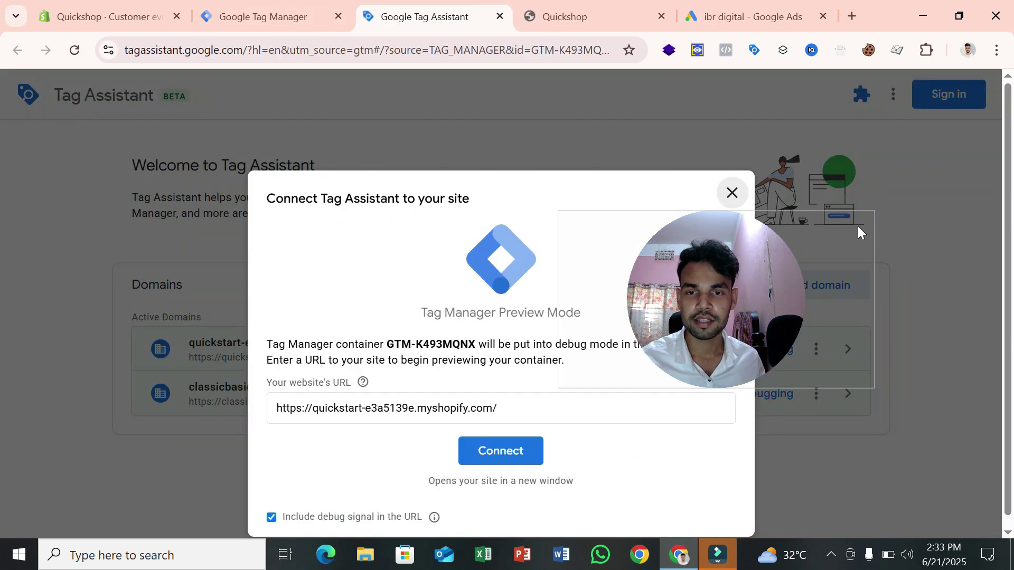
{"action": "left_click", "coordinate": [521, 452]}
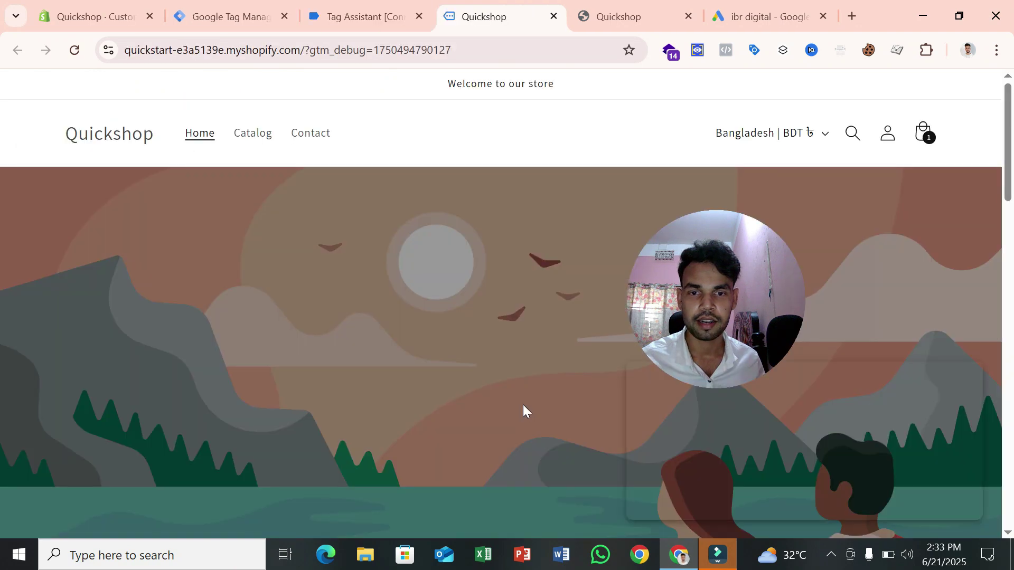
{"action": "scroll", "coordinate": [459, 303], "scroll_direction": "down", "scroll_amount": 5}
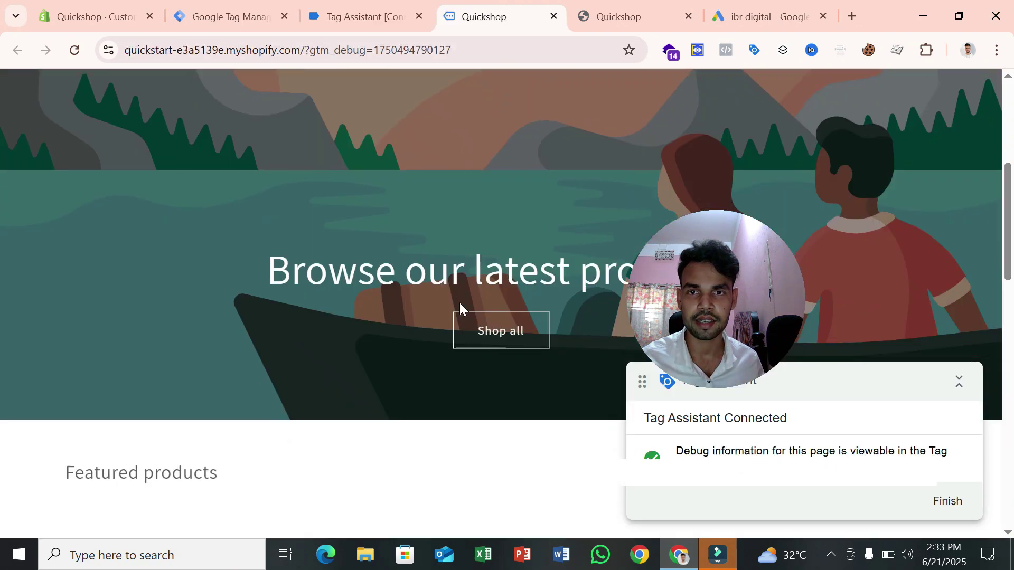
{"action": "scroll", "coordinate": [457, 303], "scroll_direction": "down", "scroll_amount": 5}
{"action": "left_click", "coordinate": [338, 5]}
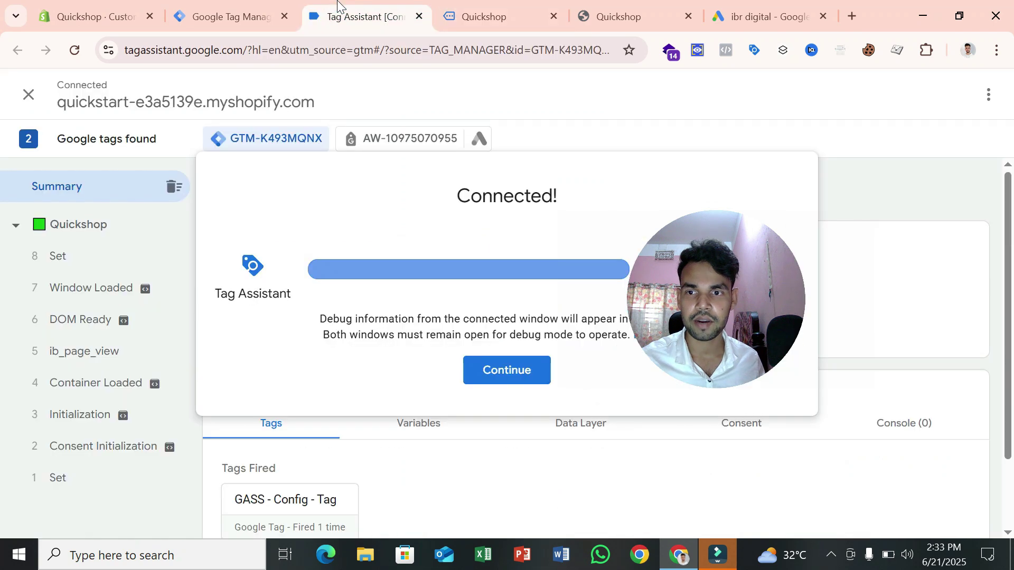
{"action": "left_click", "coordinate": [496, 364]}
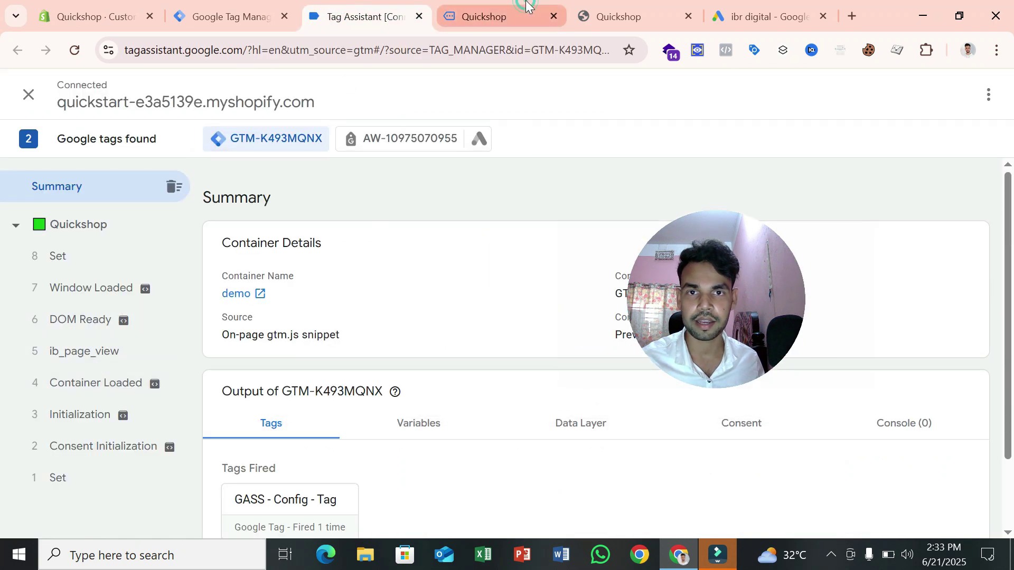
Open the Selling Plans Ski Wax product page in the previewed Quickshop store
{"action": "left_click", "coordinate": [483, 16]}
{"action": "scroll", "coordinate": [351, 290], "scroll_direction": "down", "scroll_amount": 5}
{"action": "scroll", "coordinate": [351, 283], "scroll_direction": "up", "scroll_amount": 3}
{"action": "scroll", "coordinate": [352, 283], "scroll_direction": "up", "scroll_amount": 2}
{"action": "left_click", "coordinate": [367, 265]}
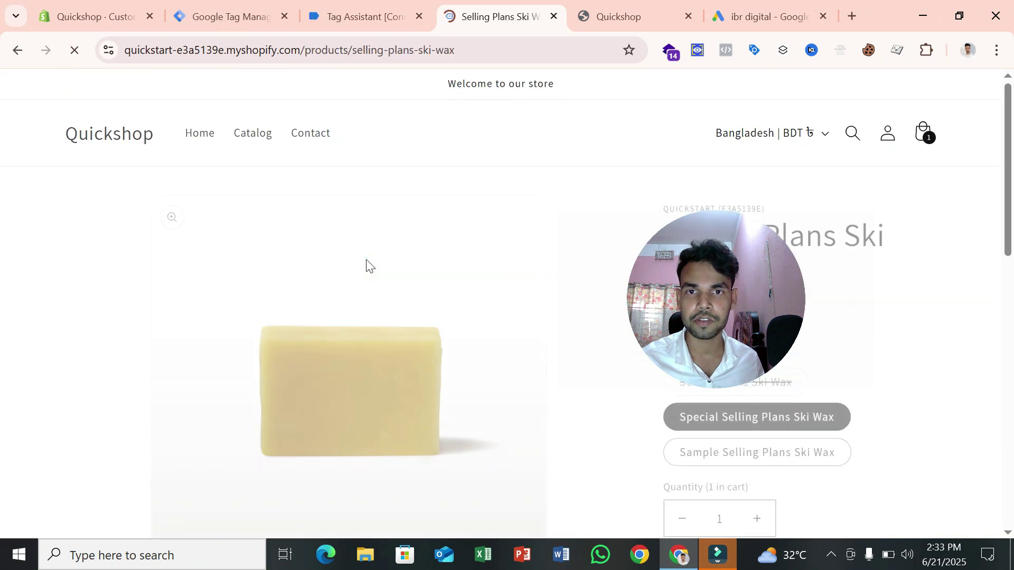
Examine the data layer contents of the product page's ib_view_item event in Tag Assistant
{"action": "left_click", "coordinate": [381, 3]}
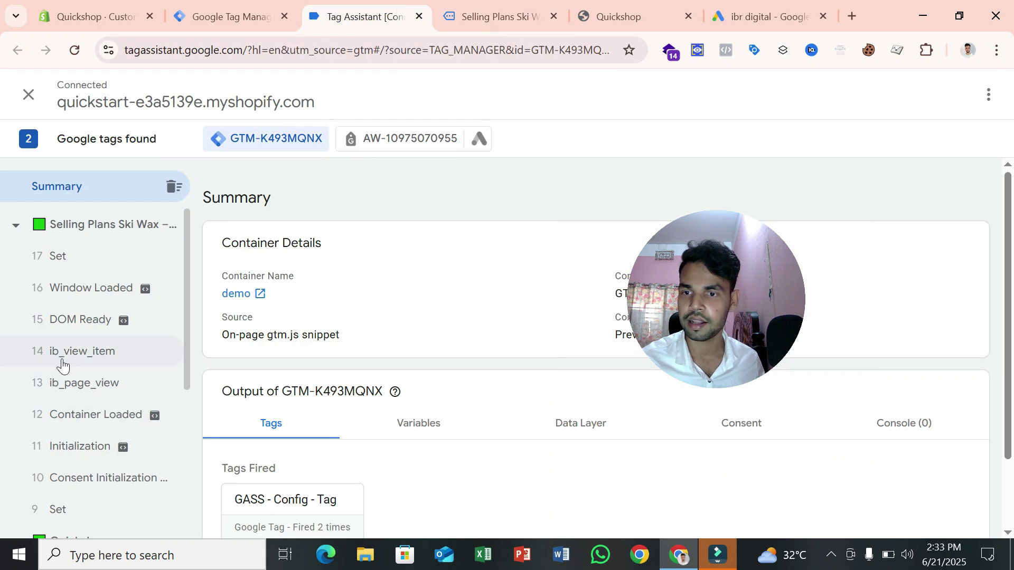
{"action": "left_click", "coordinate": [80, 360]}
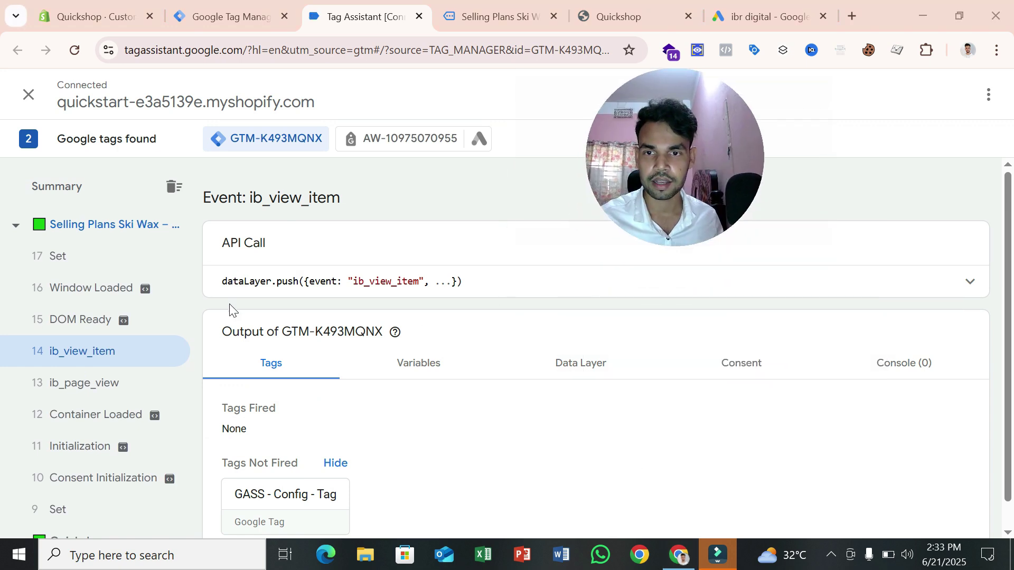
{"action": "left_click", "coordinate": [972, 285]}
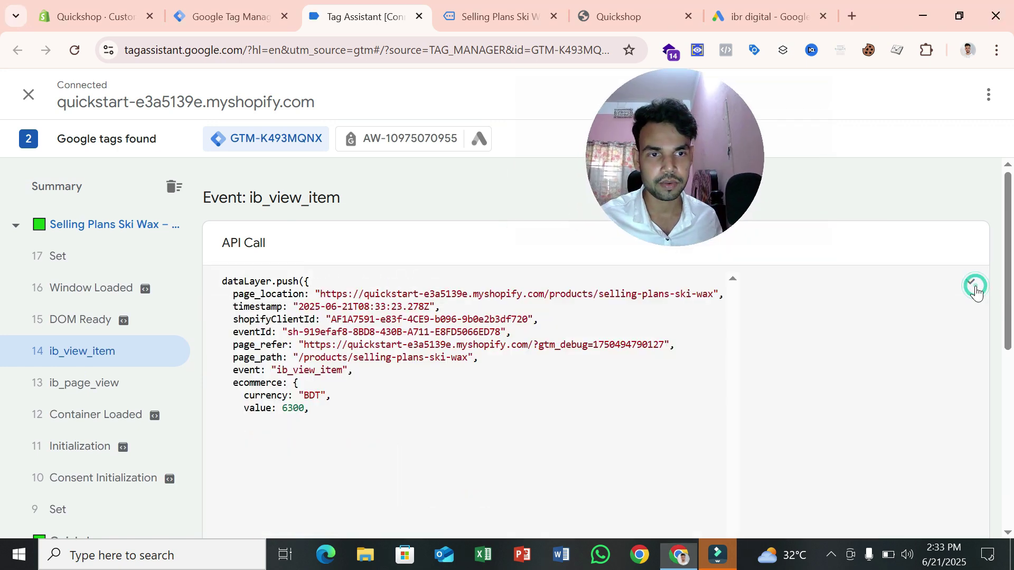
{"action": "scroll", "coordinate": [595, 348], "scroll_direction": "down", "scroll_amount": 3}
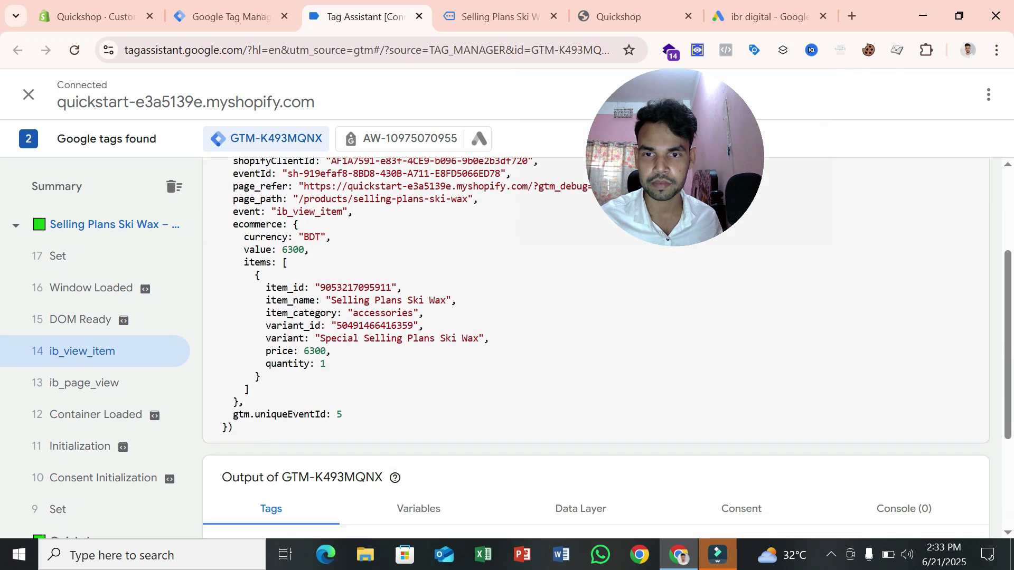
{"action": "scroll", "coordinate": [596, 348], "scroll_direction": "up", "scroll_amount": 3}
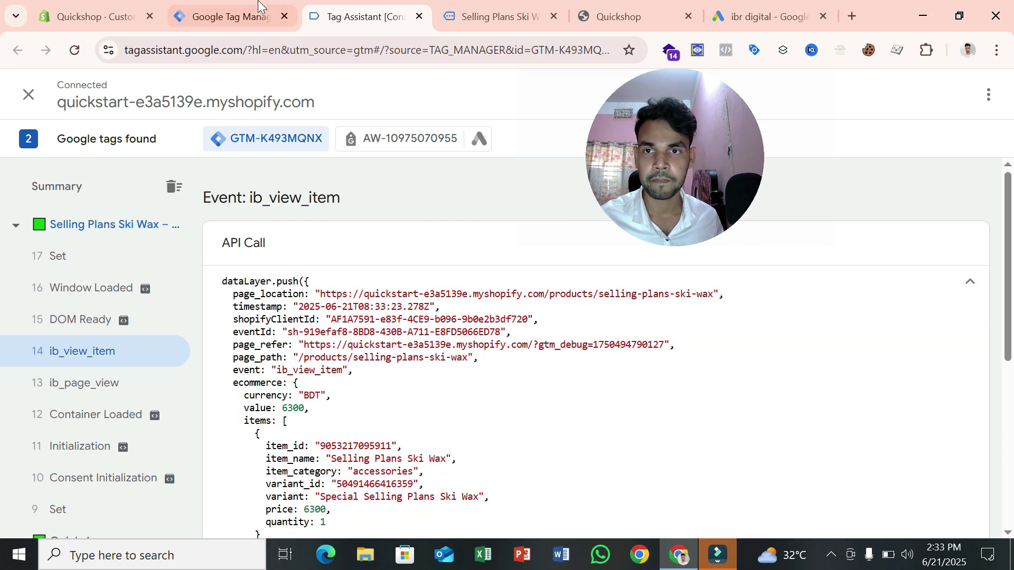
{"action": "left_click", "coordinate": [238, 25]}
{"action": "left_click", "coordinate": [85, 344]}
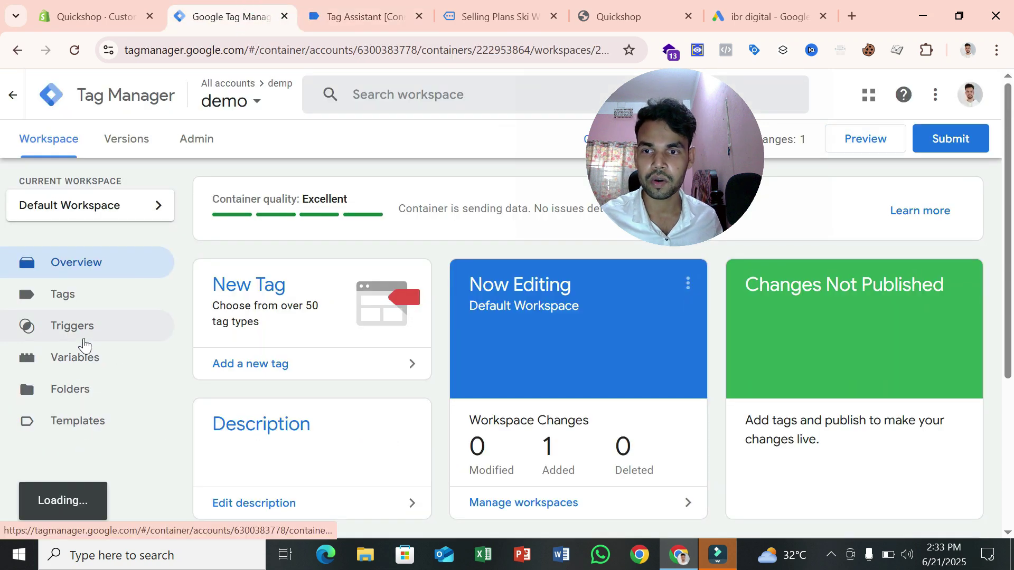
{"action": "left_click", "coordinate": [332, 5]}
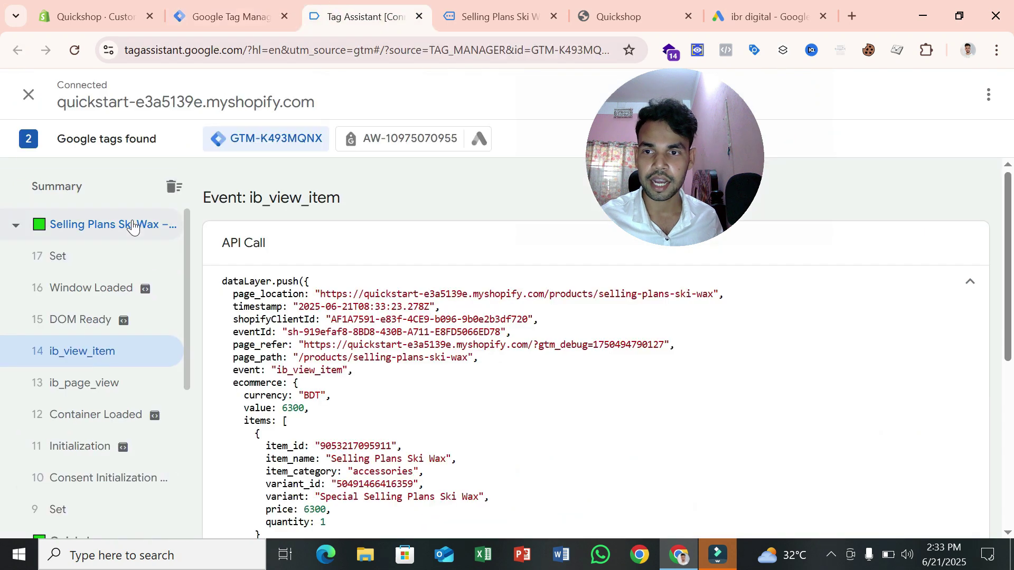
Collapse the Tag Assistant badge on the store page and add one Special Selling Plans Ski Wax to the cart
{"action": "left_click", "coordinate": [493, 16]}
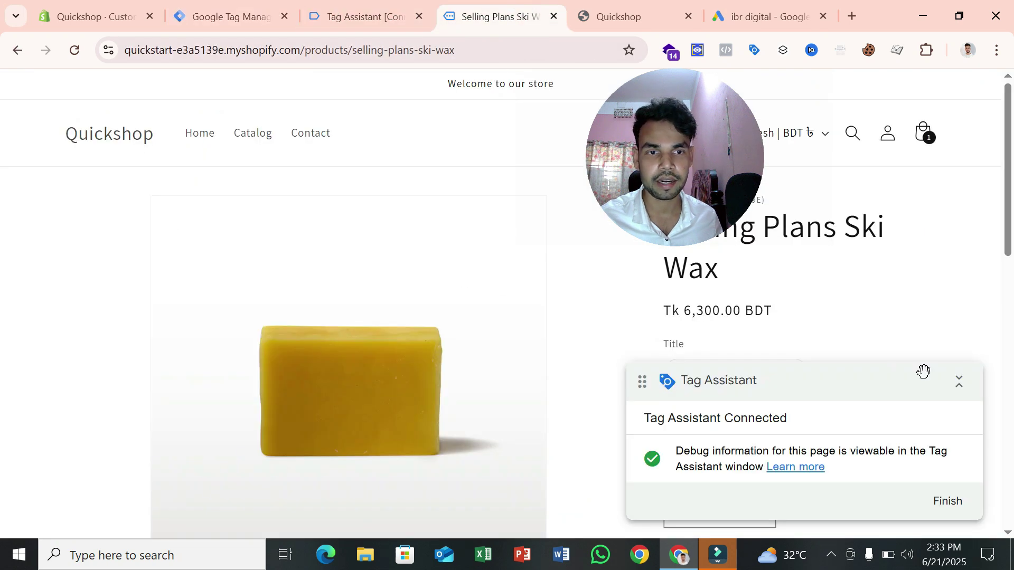
{"action": "left_click", "coordinate": [951, 389]}
{"action": "scroll", "coordinate": [803, 340], "scroll_direction": "down", "scroll_amount": 4}
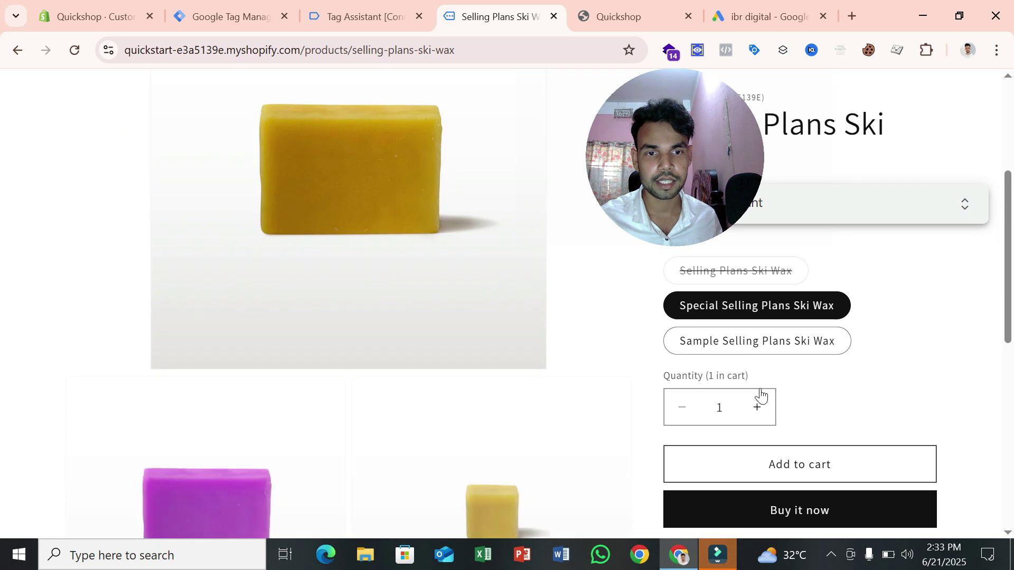
{"action": "left_click", "coordinate": [773, 464]}
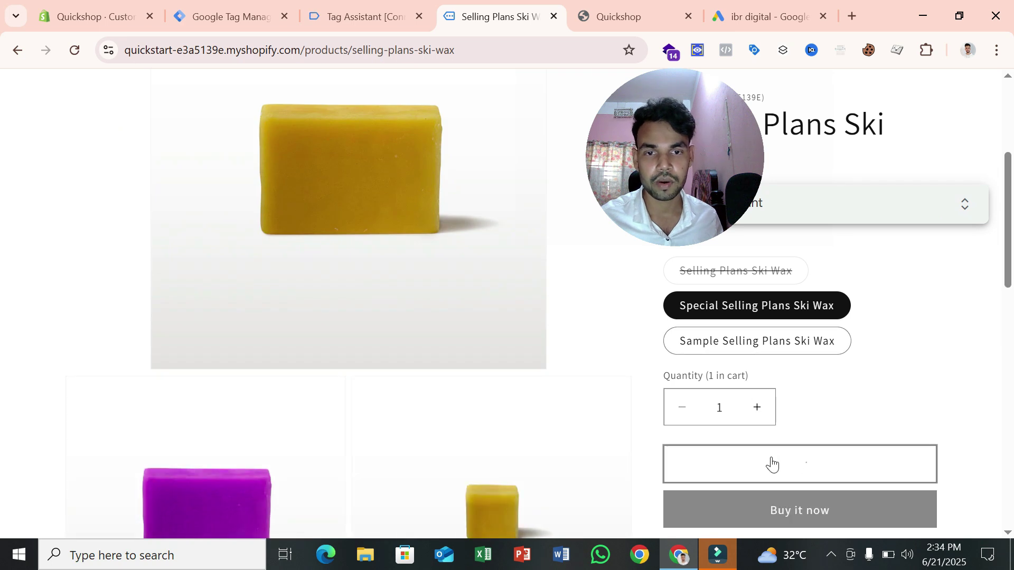
Open the store cart and examine the ib_view_cart event's ecommerce and item data in the browser console
{"action": "left_click", "coordinate": [770, 303]}
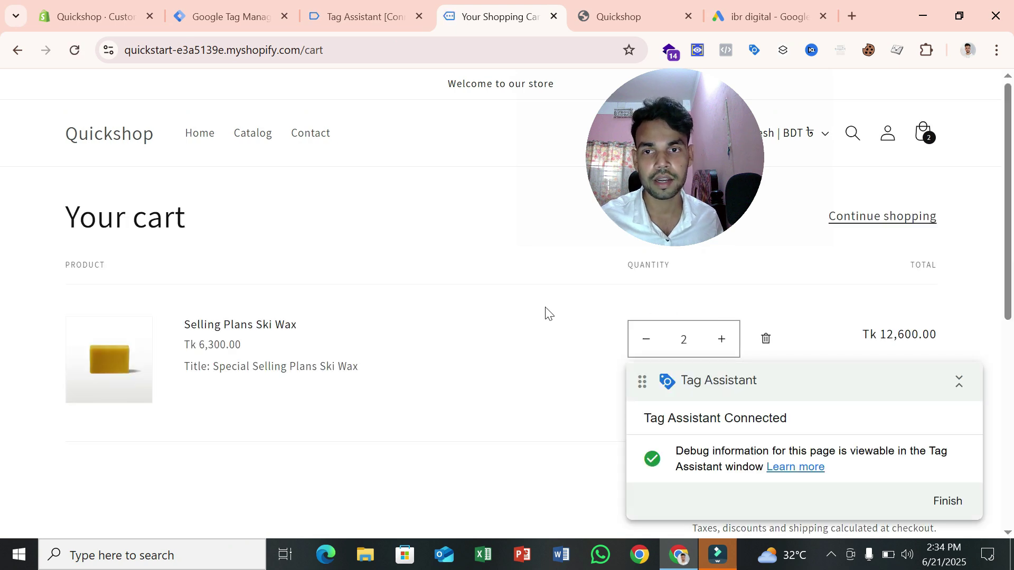
{"action": "right_click", "coordinate": [476, 219]}
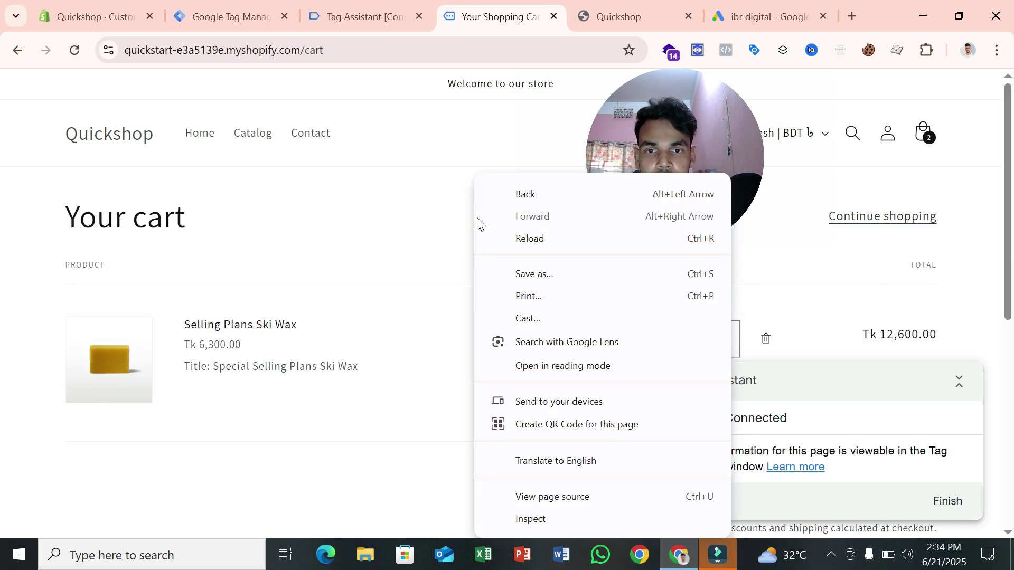
{"action": "left_click", "coordinate": [558, 522]}
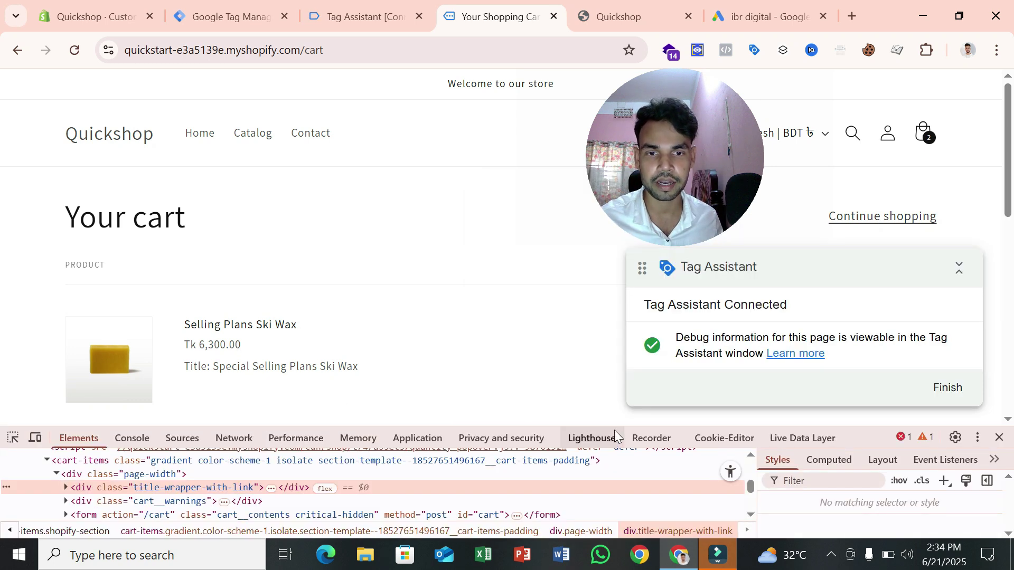
{"action": "left_click_drag", "start_coordinate": [614, 426], "coordinate": [370, 291]}
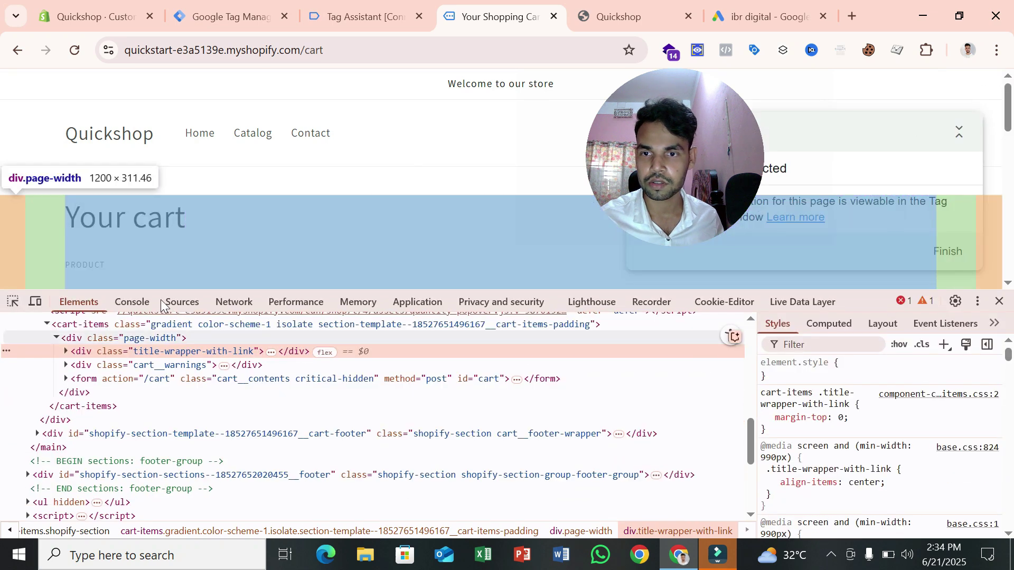
{"action": "left_click", "coordinate": [145, 300]}
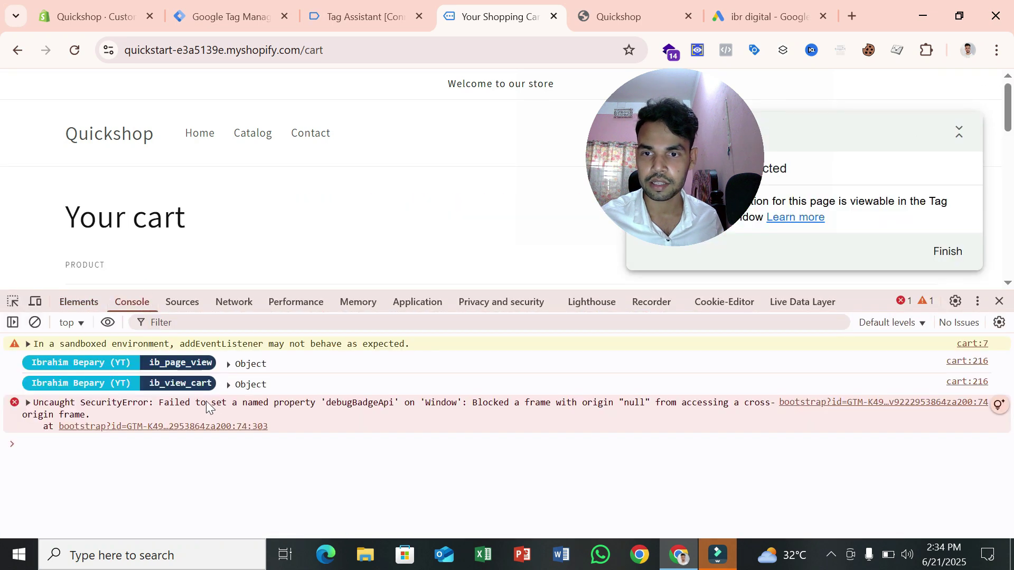
{"action": "left_click", "coordinate": [228, 385]}
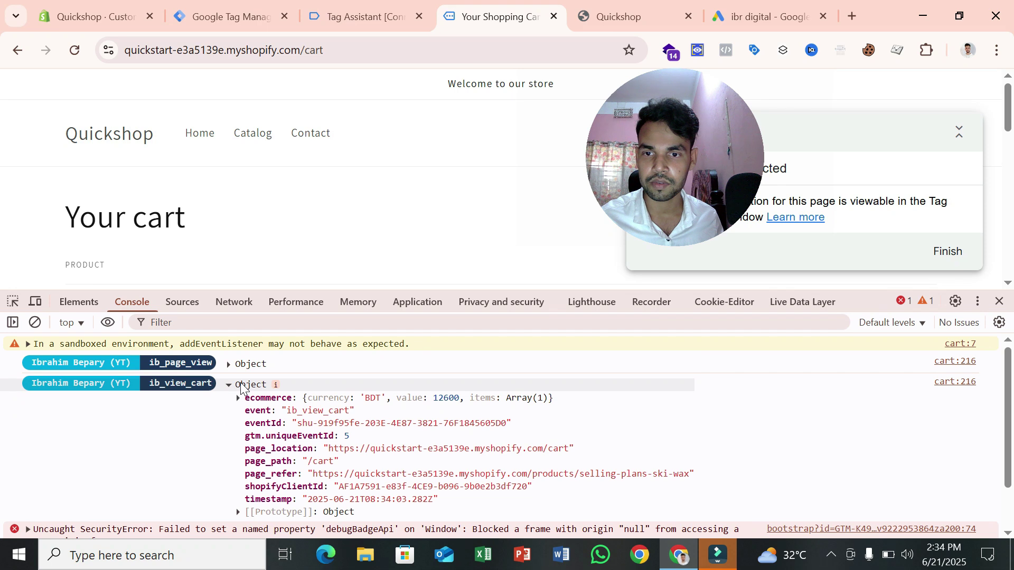
{"action": "left_click", "coordinate": [238, 398]}
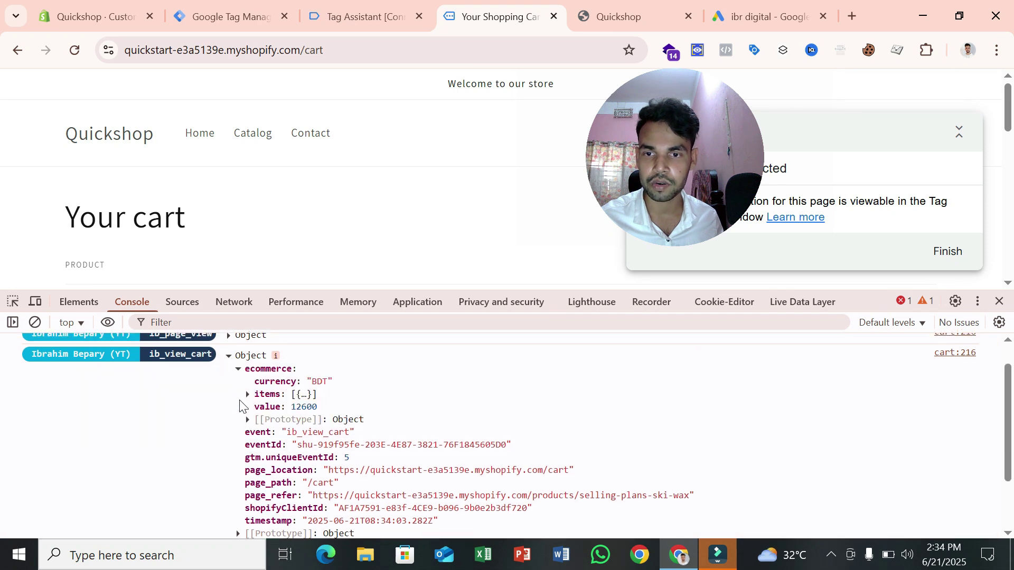
{"action": "left_click", "coordinate": [248, 395]}
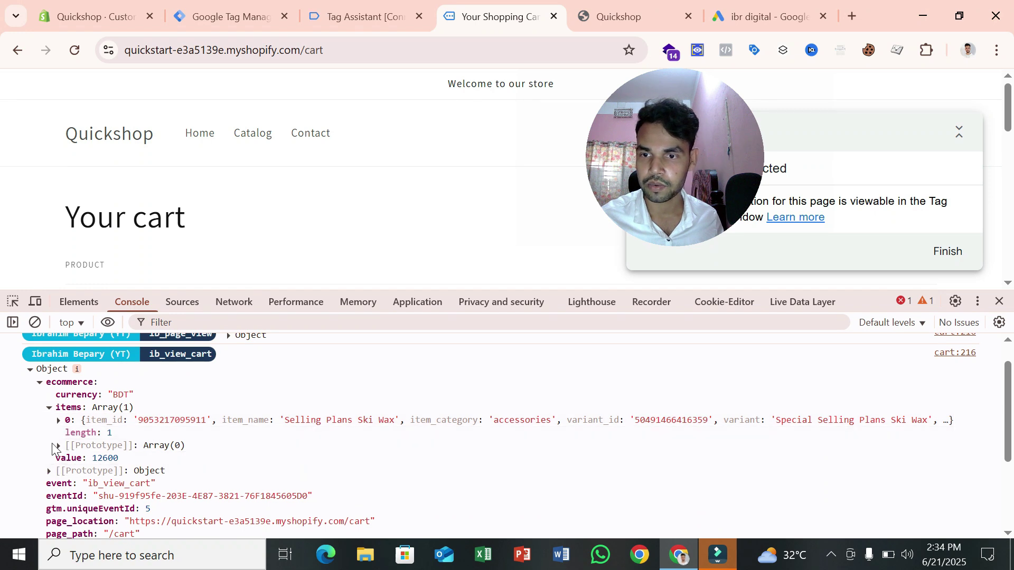
{"action": "left_click", "coordinate": [58, 421]}
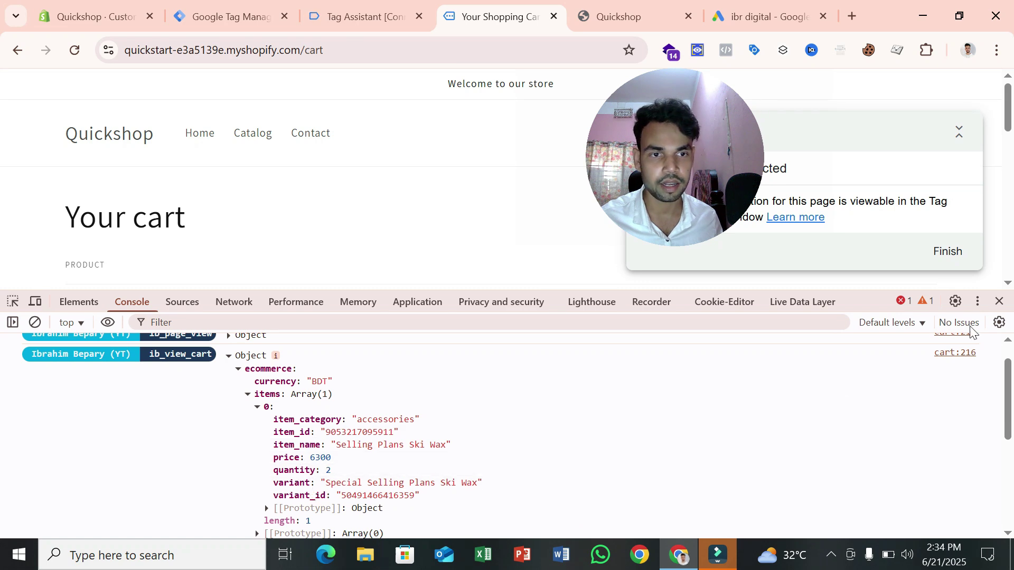
Close the developer tools and reduce the Selling Plans Ski Wax quantity in the cart to 1, moving the Tag Assistant badge aside
{"action": "left_click", "coordinate": [1000, 302]}
{"action": "scroll", "coordinate": [628, 315], "scroll_direction": "down", "scroll_amount": 3}
{"action": "left_click_drag", "start_coordinate": [793, 390], "coordinate": [523, 355]}
{"action": "left_click", "coordinate": [646, 182]}
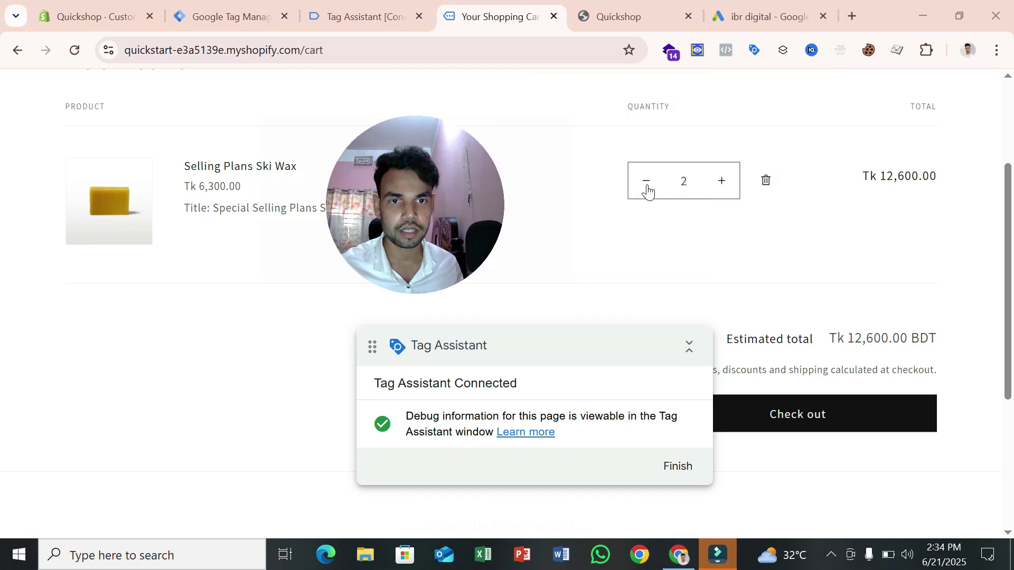
{"action": "left_click_drag", "start_coordinate": [636, 341], "coordinate": [620, 151]}
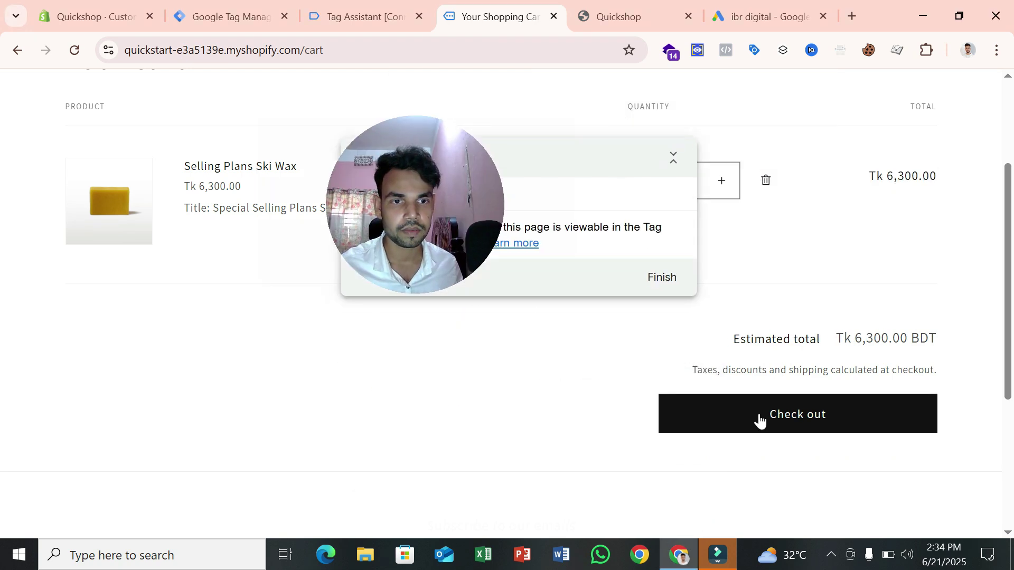
Check out the cart, fill the contact and delivery fields from the saved test address, and place the order
{"action": "left_click", "coordinate": [761, 418]}
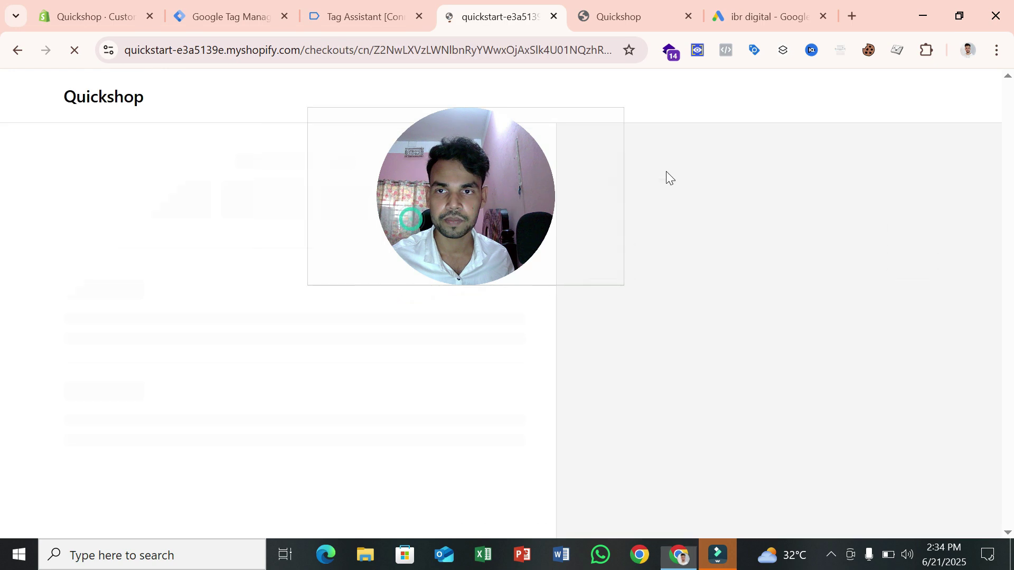
{"action": "left_click", "coordinate": [249, 196]}
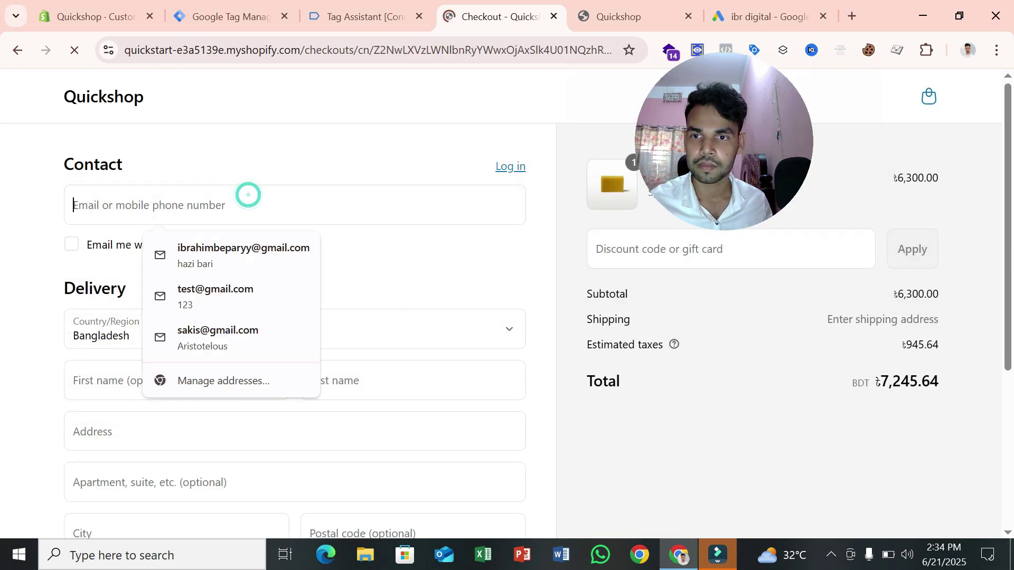
{"action": "left_click", "coordinate": [238, 299]}
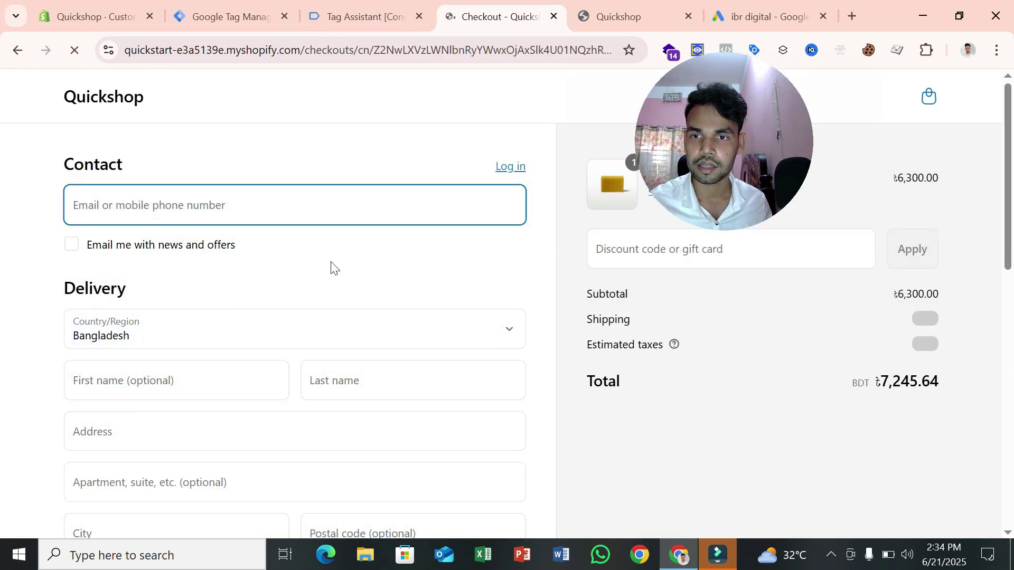
{"action": "left_click", "coordinate": [288, 210]}
{"action": "left_click", "coordinate": [252, 296]}
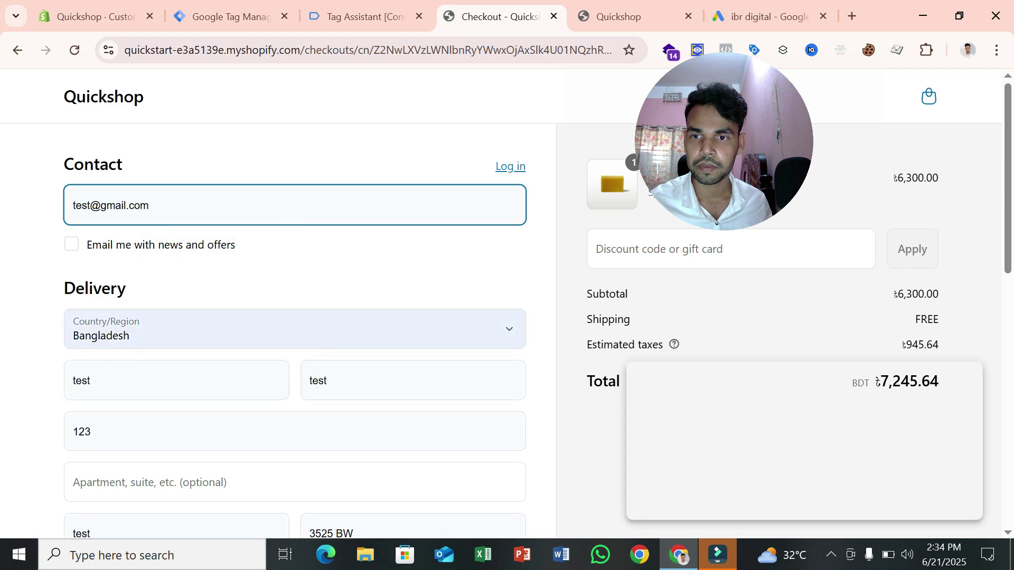
{"action": "scroll", "coordinate": [379, 253], "scroll_direction": "down", "scroll_amount": 4}
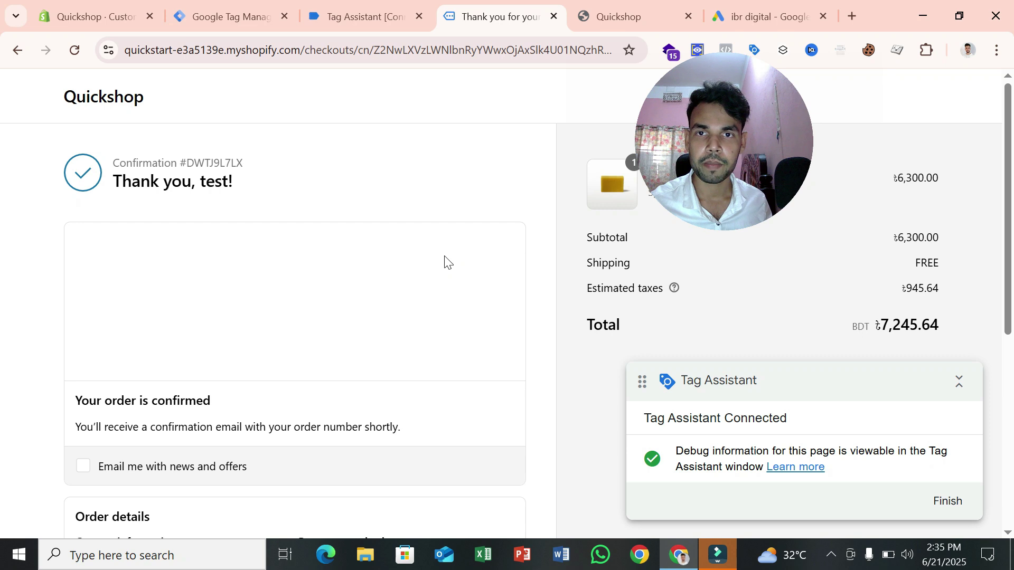
Examine the customer and ecommerce data in the checkout's ib_purchase event in Tag Assistant
{"action": "left_click", "coordinate": [362, 15]}
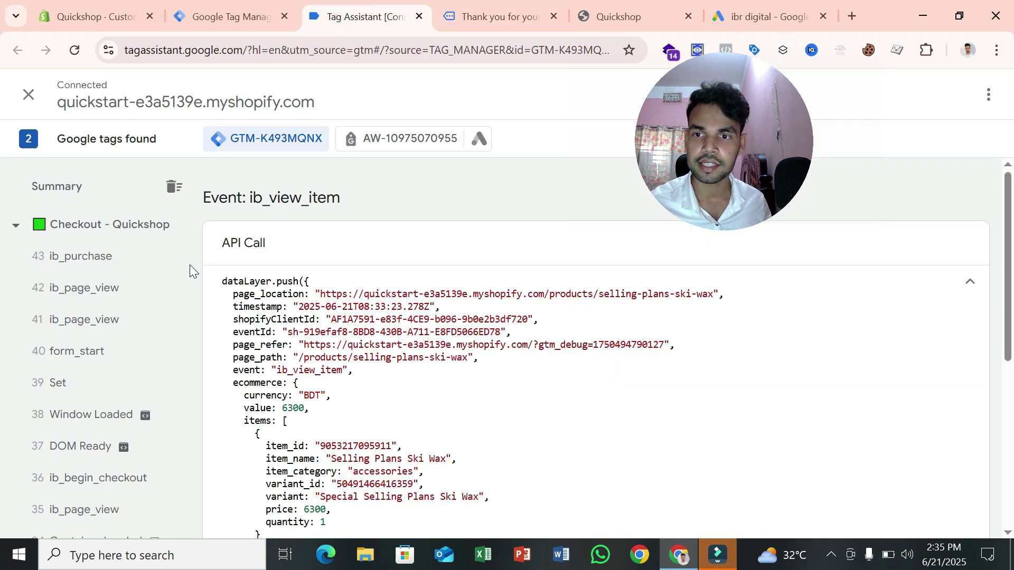
{"action": "left_click", "coordinate": [73, 259]}
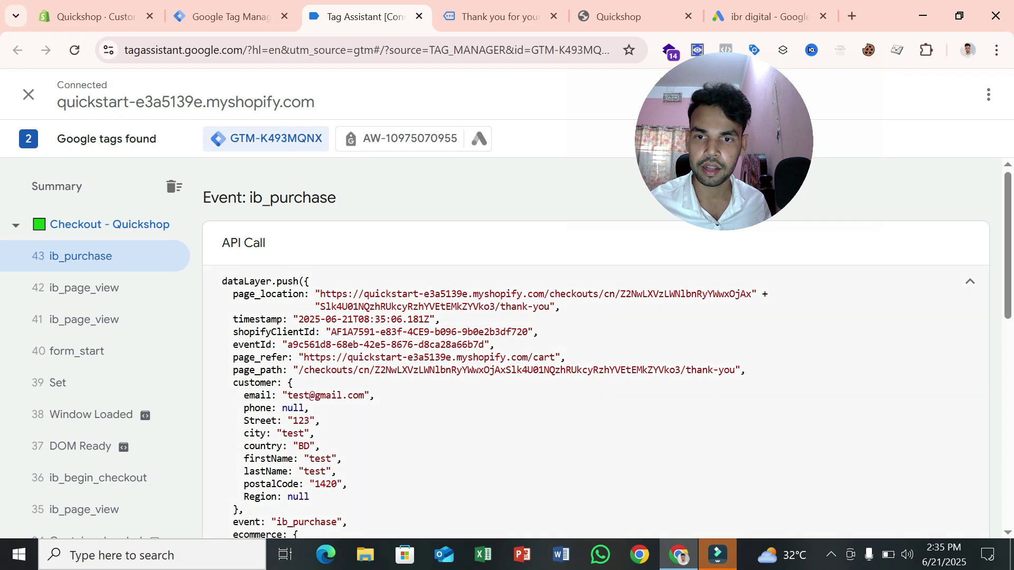
{"action": "scroll", "coordinate": [596, 348], "scroll_direction": "down", "scroll_amount": 5}
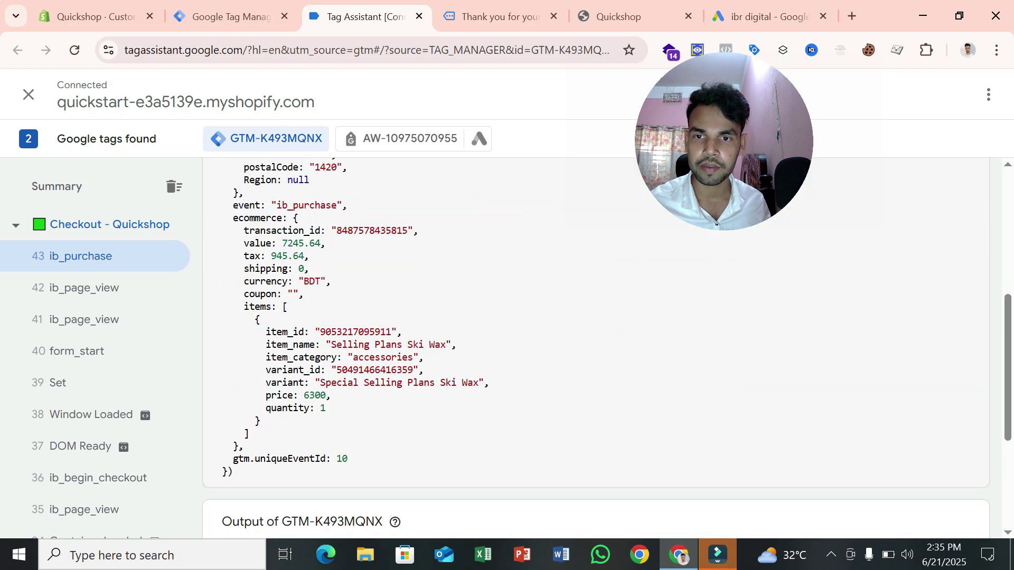
{"action": "scroll", "coordinate": [596, 348], "scroll_direction": "up", "scroll_amount": 7}
{"action": "scroll", "coordinate": [596, 349], "scroll_direction": "down", "scroll_amount": 3}
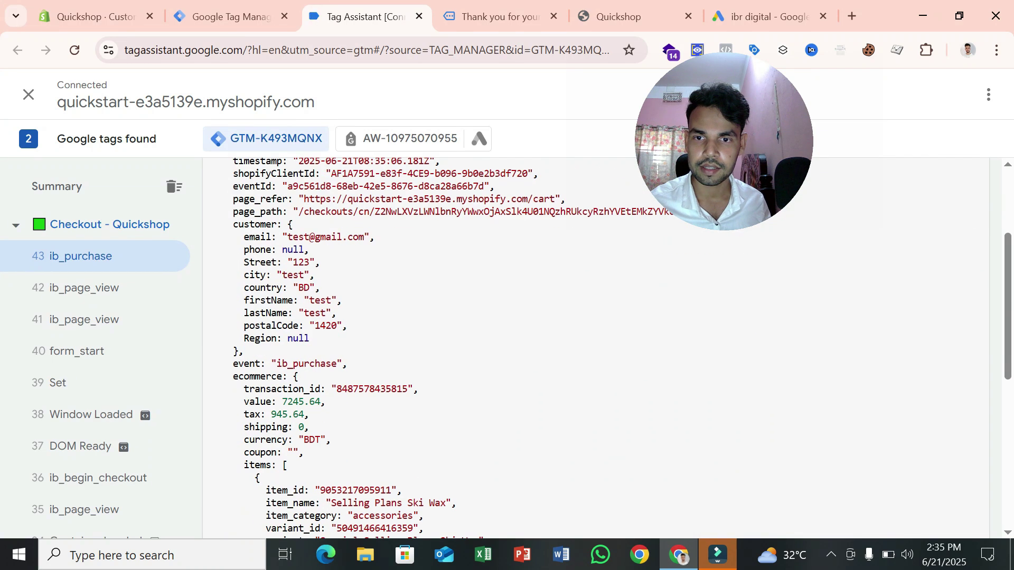
Copy the event name ib_purchase from the purchase event's data layer push
{"action": "double_click", "coordinate": [304, 363]}
{"action": "right_click", "coordinate": [295, 364]}
{"action": "left_click", "coordinate": [329, 203]}
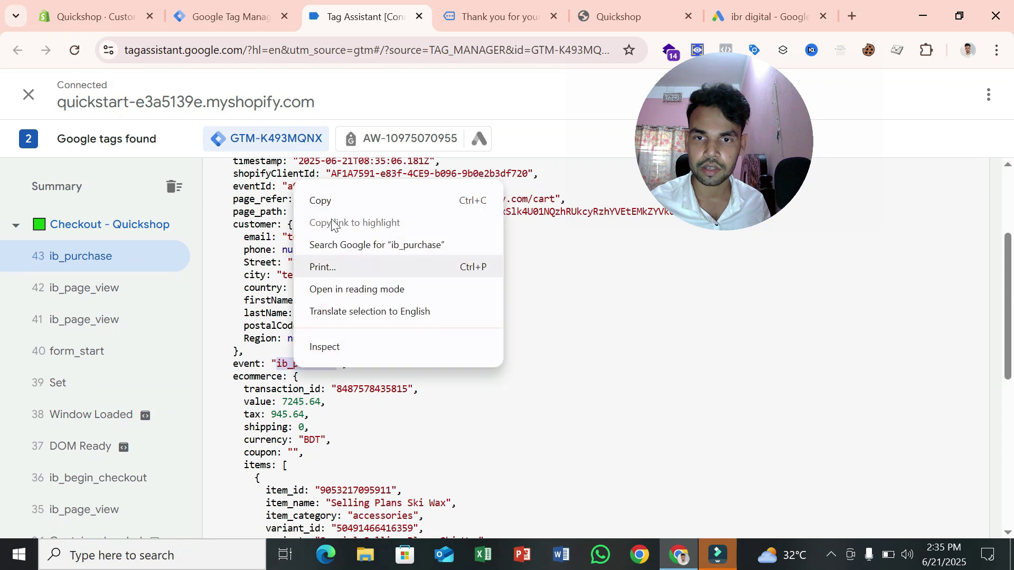
Create a Custom Event trigger in Google Tag Manager using the copied event name ib_purchase
{"action": "left_click", "coordinate": [233, 16]}
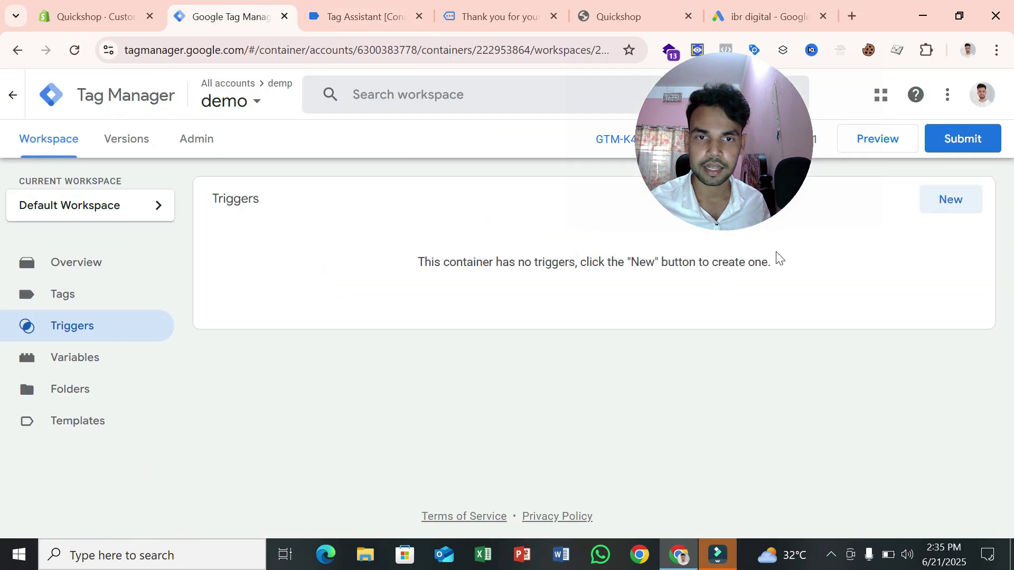
{"action": "left_click", "coordinate": [940, 214]}
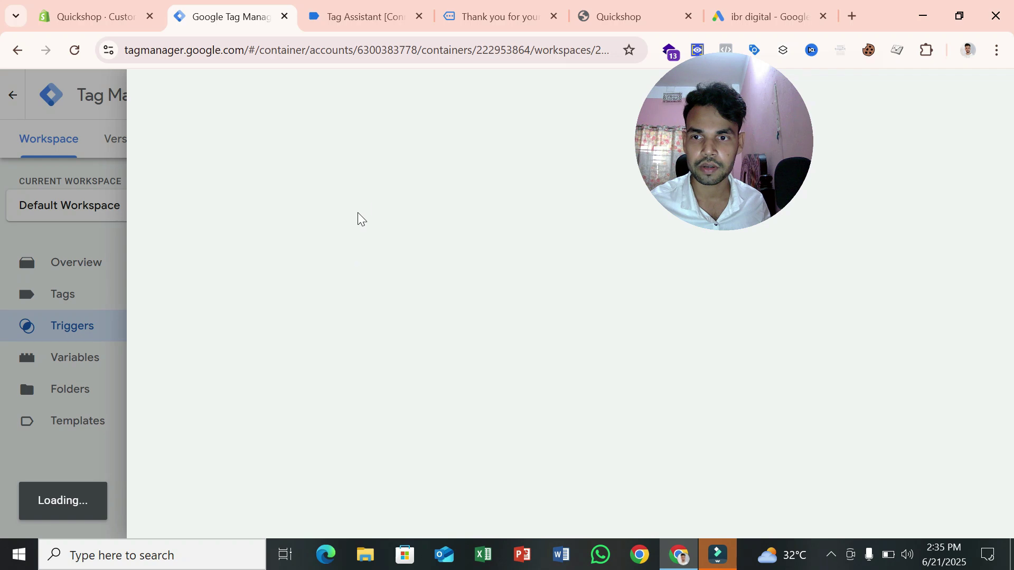
{"action": "left_click", "coordinate": [353, 202]}
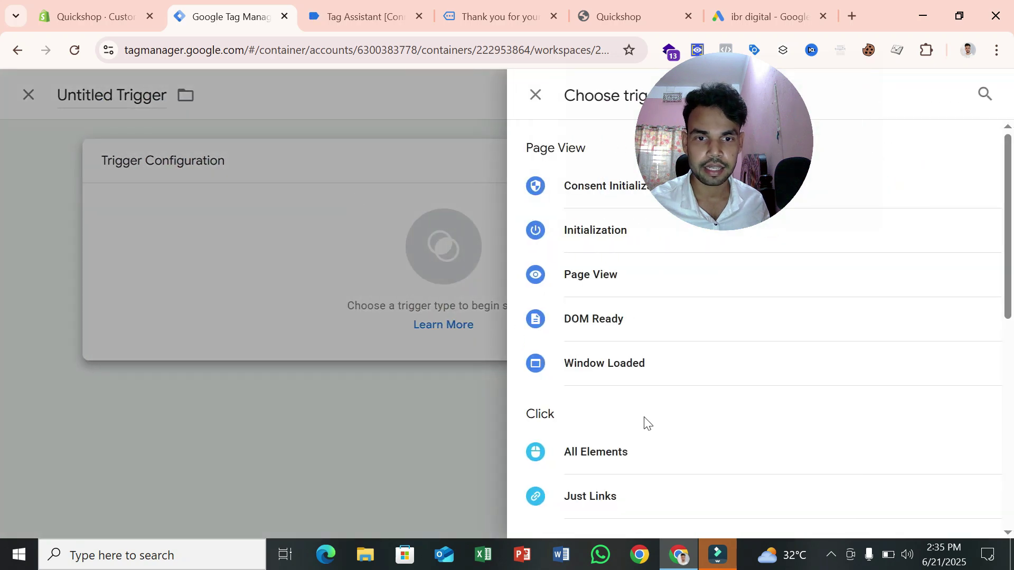
{"action": "scroll", "coordinate": [642, 421], "scroll_direction": "down", "scroll_amount": 7}
{"action": "left_click", "coordinate": [624, 421]}
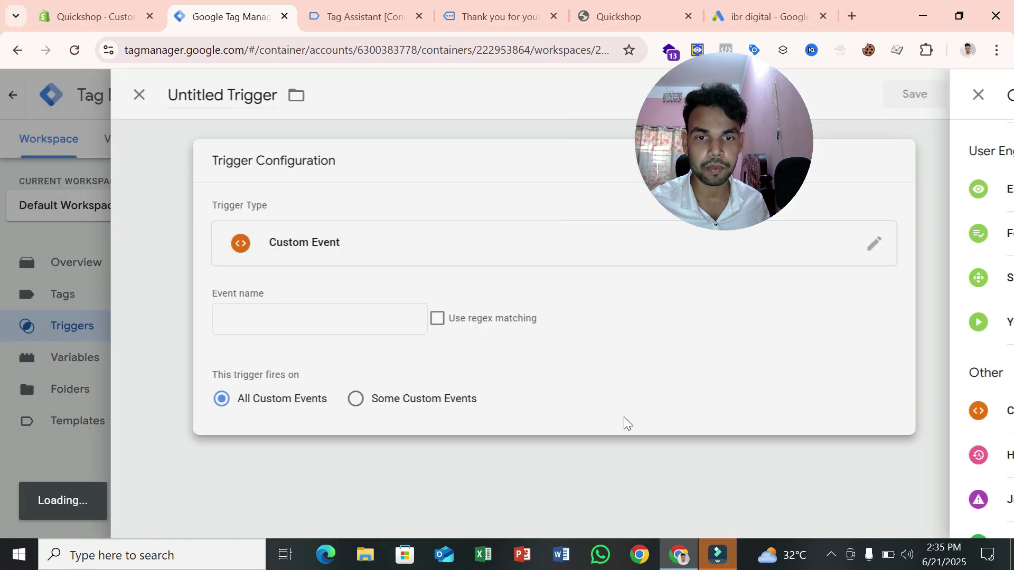
{"action": "left_click", "coordinate": [324, 317]}
{"action": "right_click", "coordinate": [324, 317]}
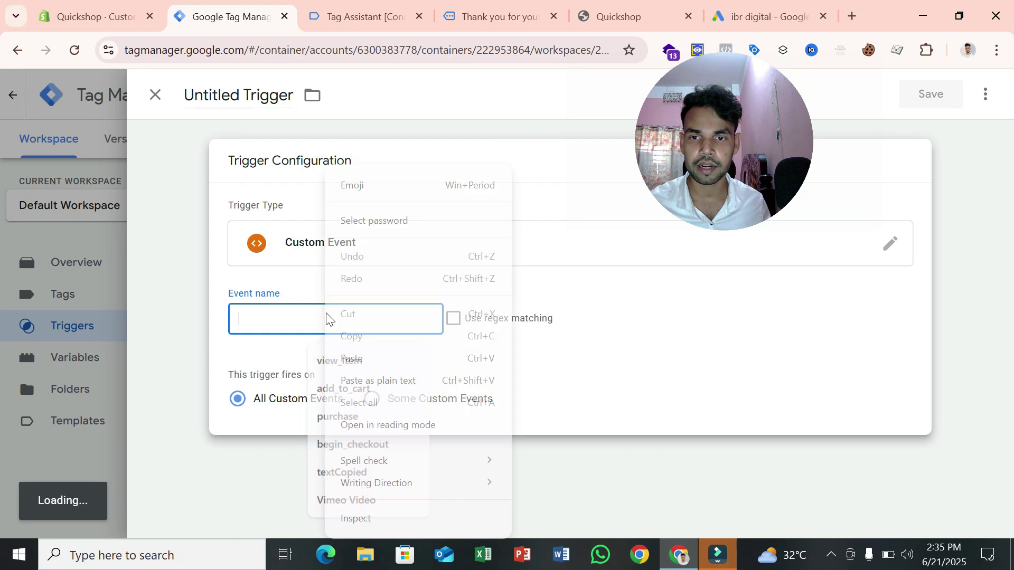
{"action": "left_click", "coordinate": [376, 357]}
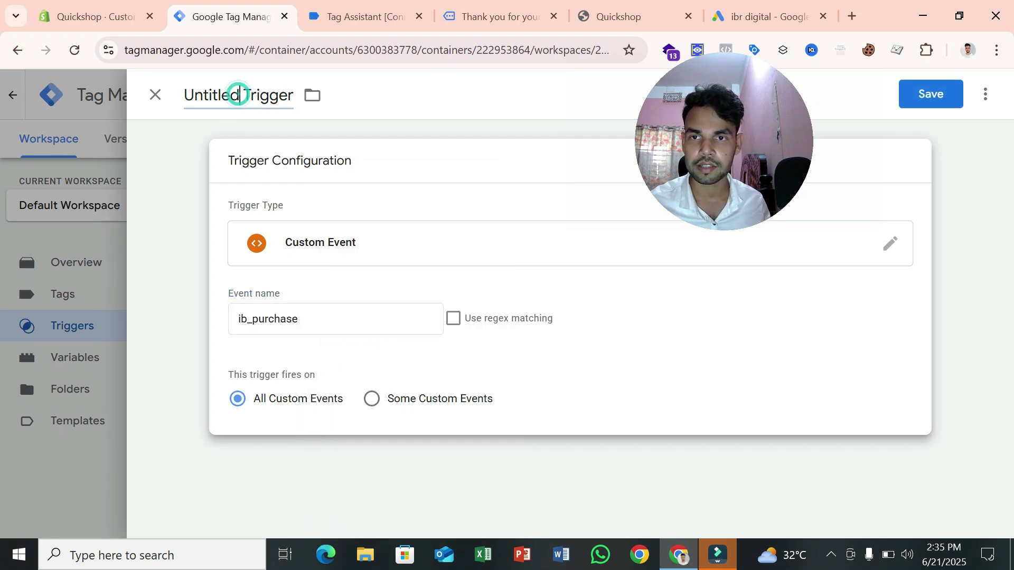
Name the trigger "Purchase - Trigger" and save it
{"action": "double_click", "coordinate": [232, 95]}
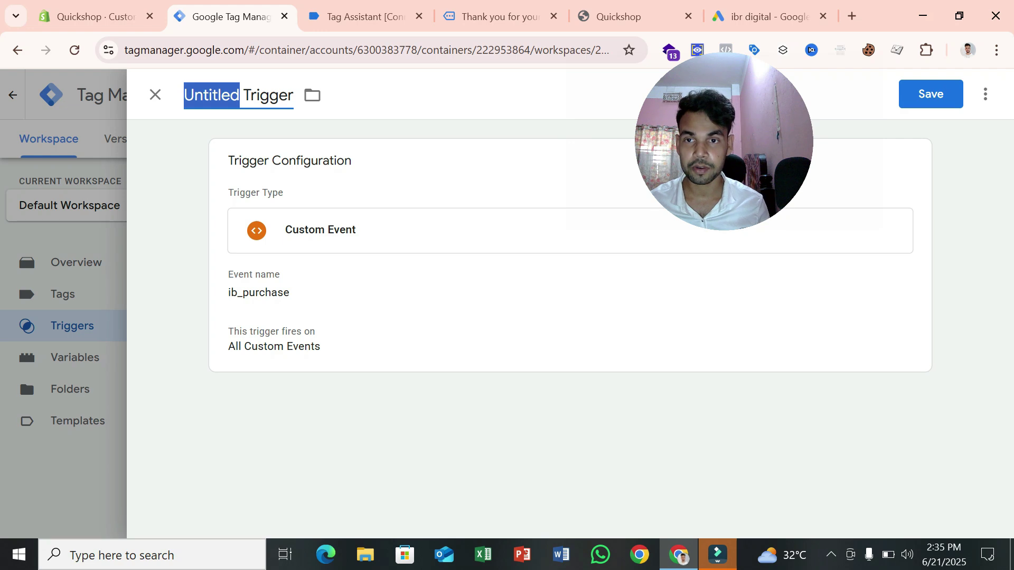
{"action": "type", "text": "Purchase"}
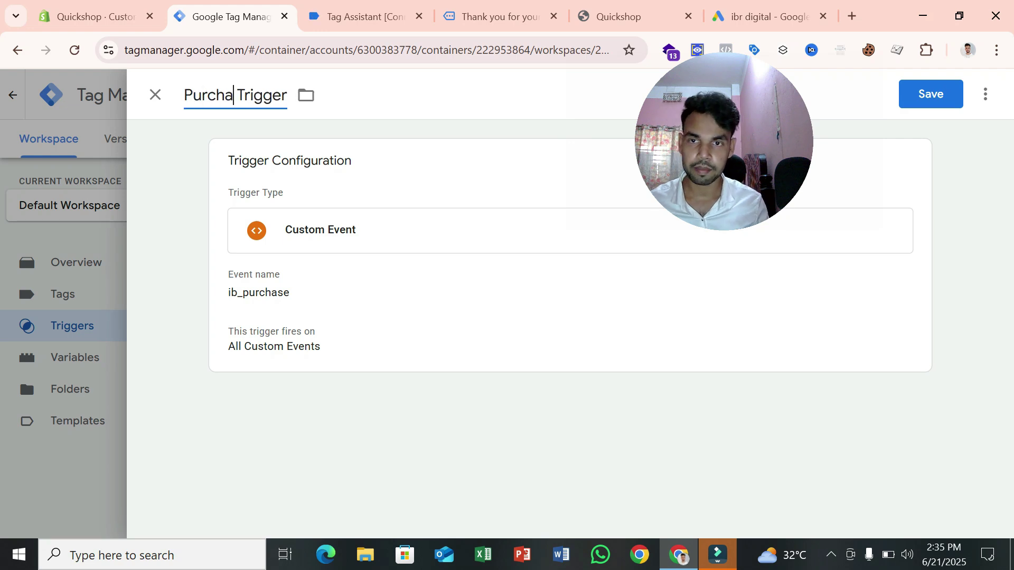
{"action": "type", "text": " -"}
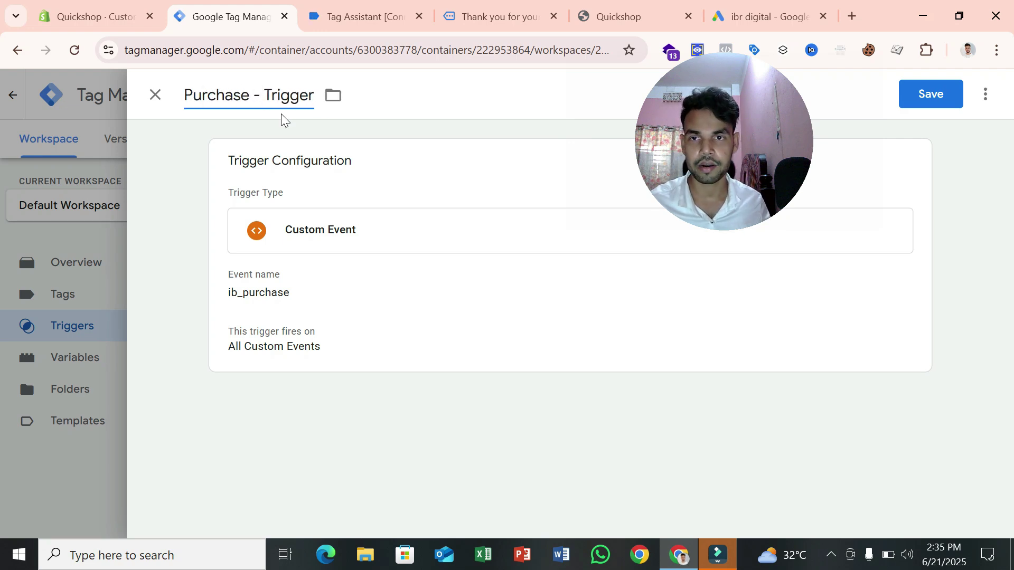
{"action": "left_click", "coordinate": [954, 100]}
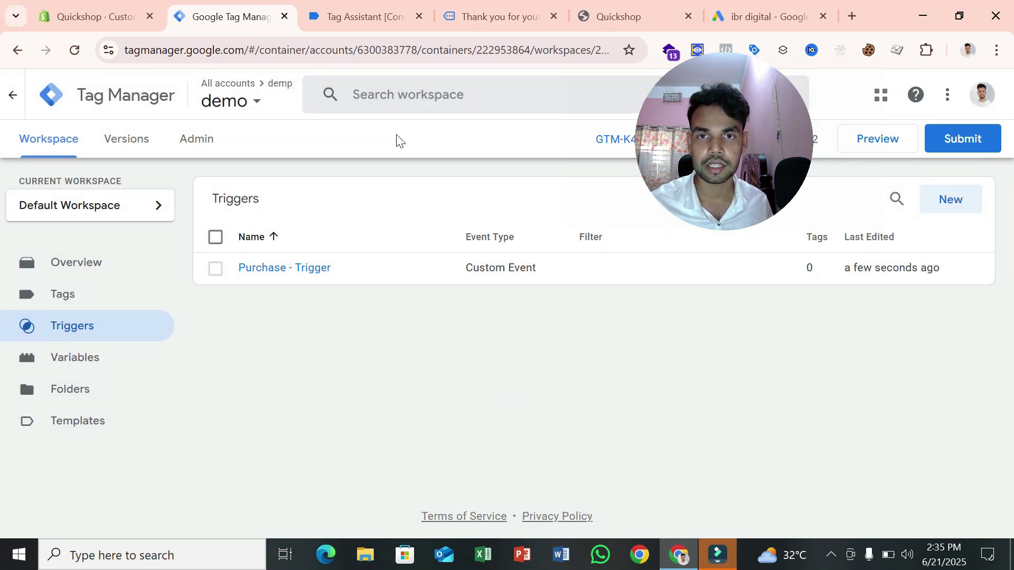
{"action": "left_click", "coordinate": [478, 16]}
{"action": "left_click", "coordinate": [360, 18]}
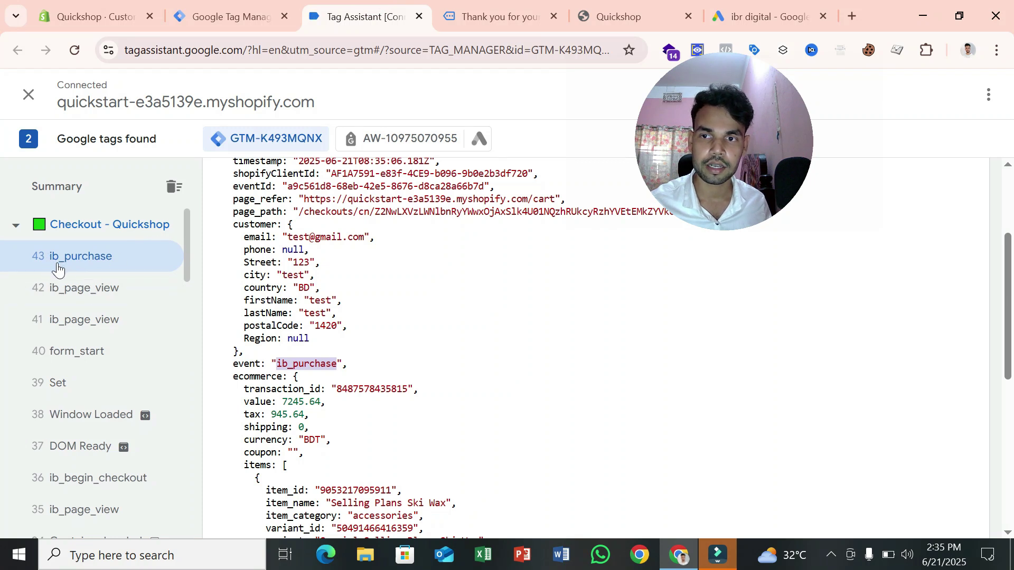
{"action": "left_click", "coordinate": [244, 16]}
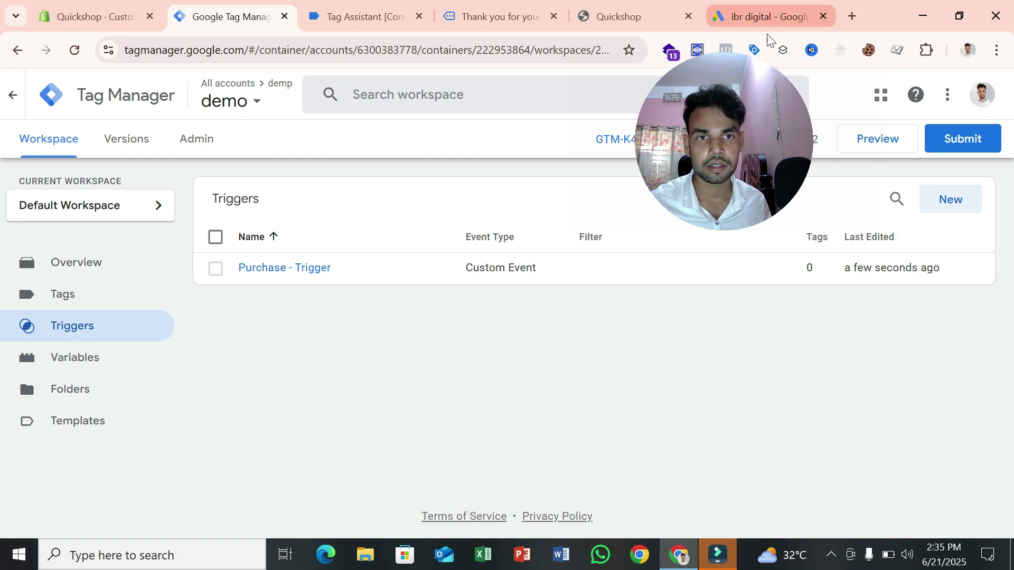
Create a new tag of type Google Ads Conversion Tracking
{"action": "left_click", "coordinate": [108, 305]}
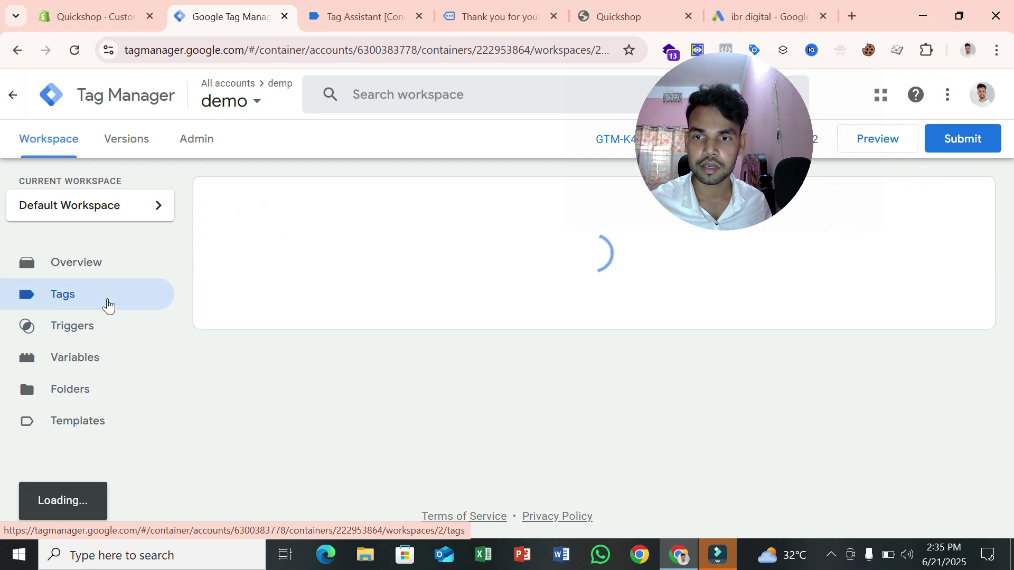
{"action": "left_click", "coordinate": [948, 195]}
{"action": "left_click", "coordinate": [390, 241]}
{"action": "left_click", "coordinate": [569, 278]}
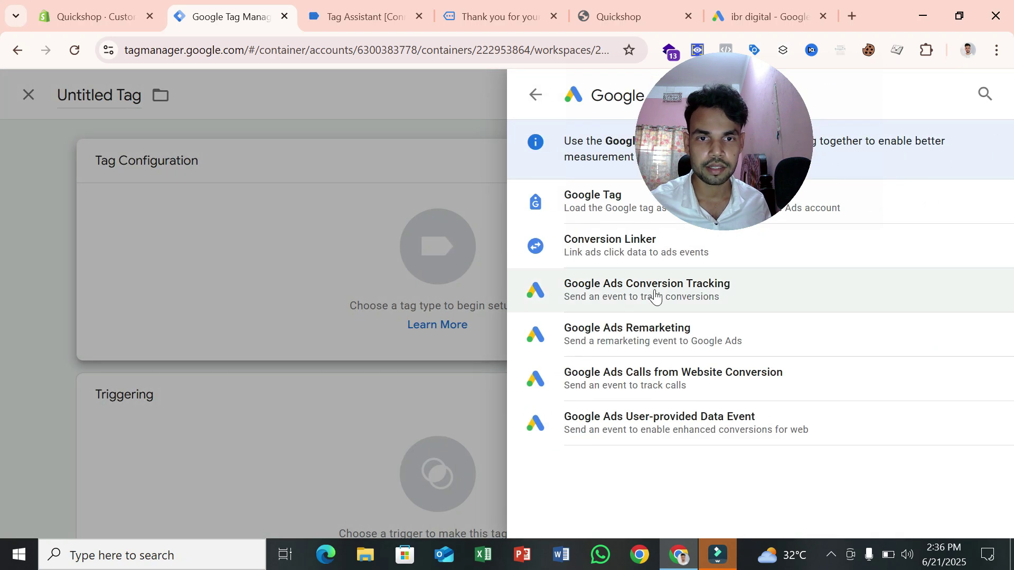
{"action": "left_click", "coordinate": [655, 297]}
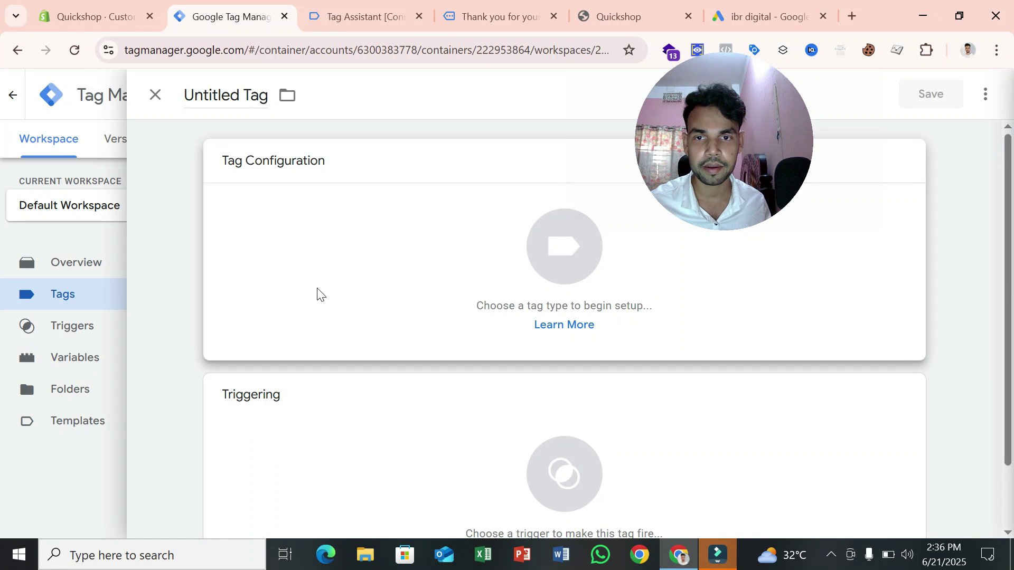
Copy the Conversion ID from the Google Ads conversion setup page into the tag's Conversion ID field
{"action": "mouse_move", "coordinate": [313, 311]}
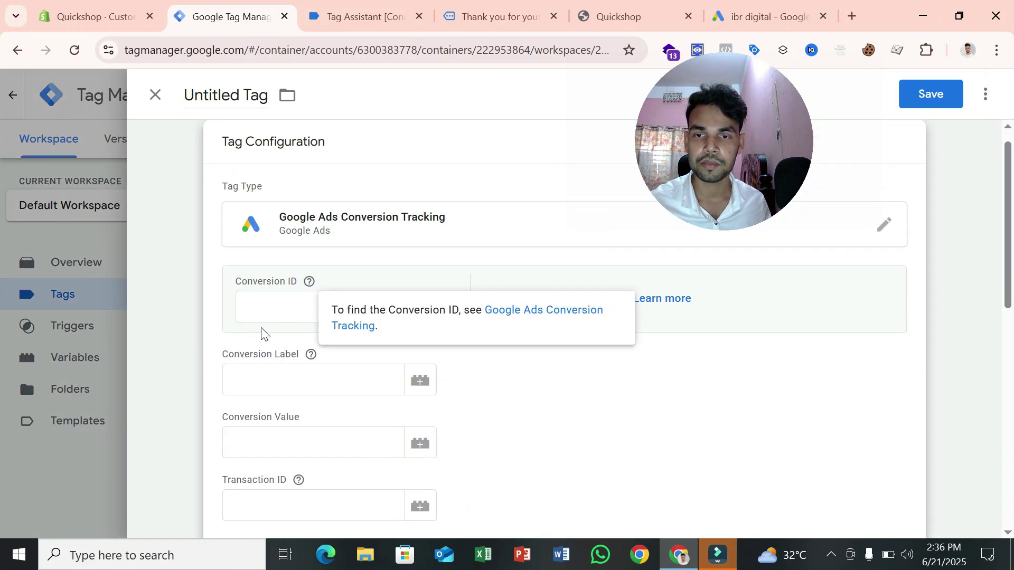
{"action": "left_click", "coordinate": [260, 312]}
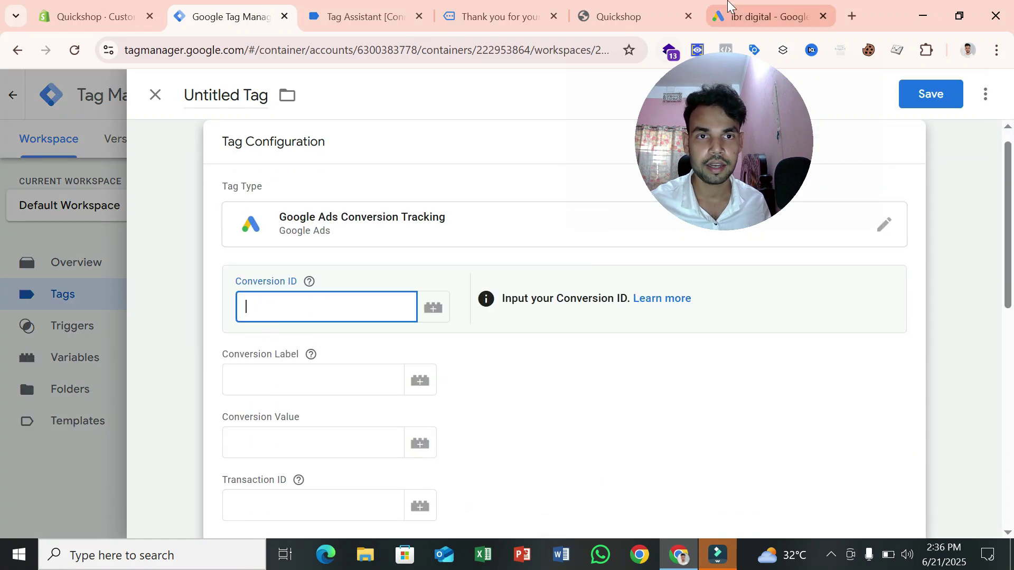
{"action": "left_click", "coordinate": [739, 15]}
{"action": "right_click", "coordinate": [211, 252]}
{"action": "left_click", "coordinate": [229, 274]}
{"action": "left_click", "coordinate": [225, 15]}
{"action": "right_click", "coordinate": [289, 312]}
{"action": "left_click", "coordinate": [333, 355]}
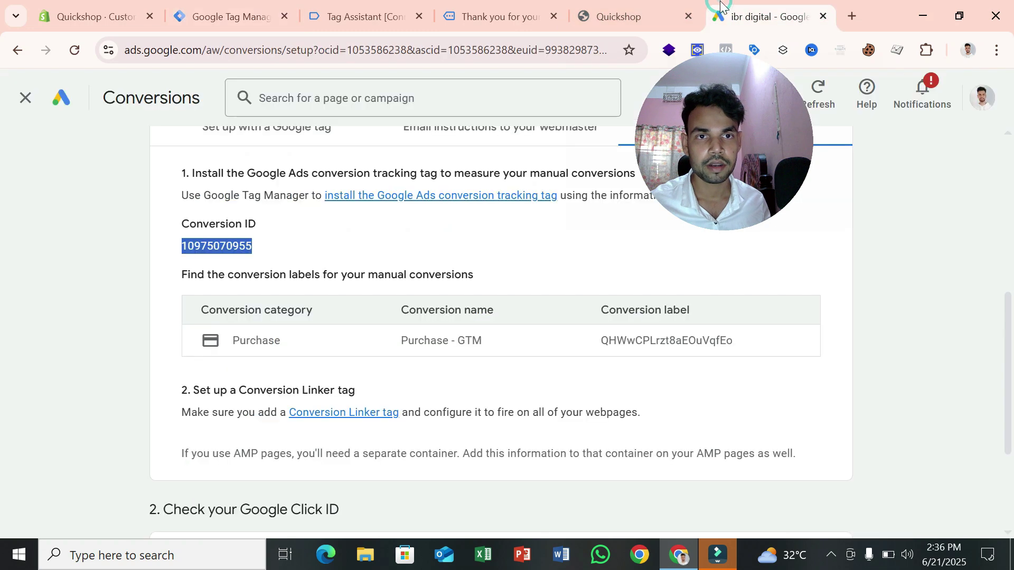
Copy the conversion label of the Purchase - GTM conversion from Google Ads into the tag's Conversion Label field
{"action": "left_click", "coordinate": [761, 16]}
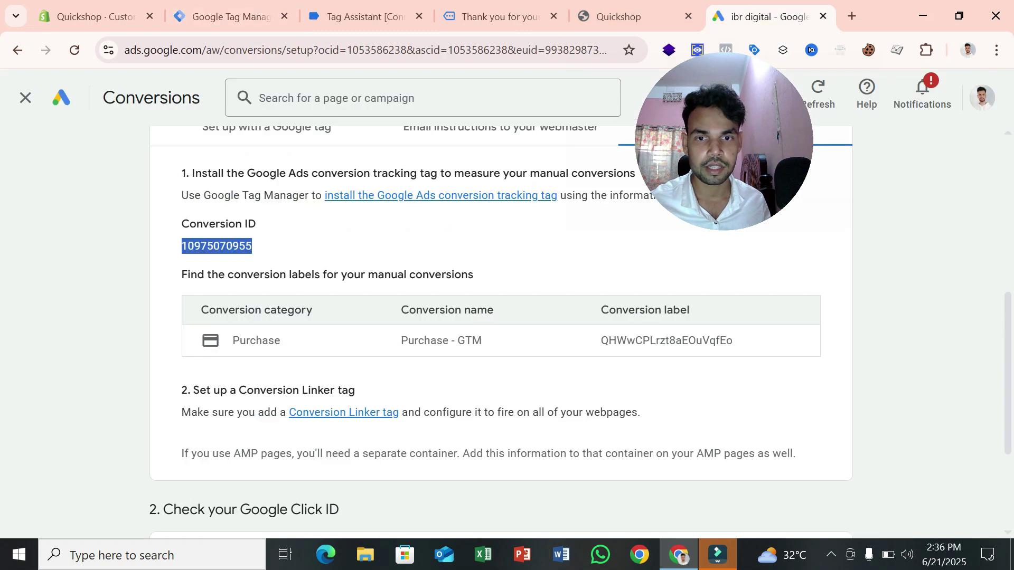
{"action": "left_click_drag", "start_coordinate": [598, 349], "coordinate": [739, 341]}
{"action": "right_click", "coordinate": [707, 349]}
{"action": "left_click", "coordinate": [732, 363]}
{"action": "left_click", "coordinate": [365, 17]}
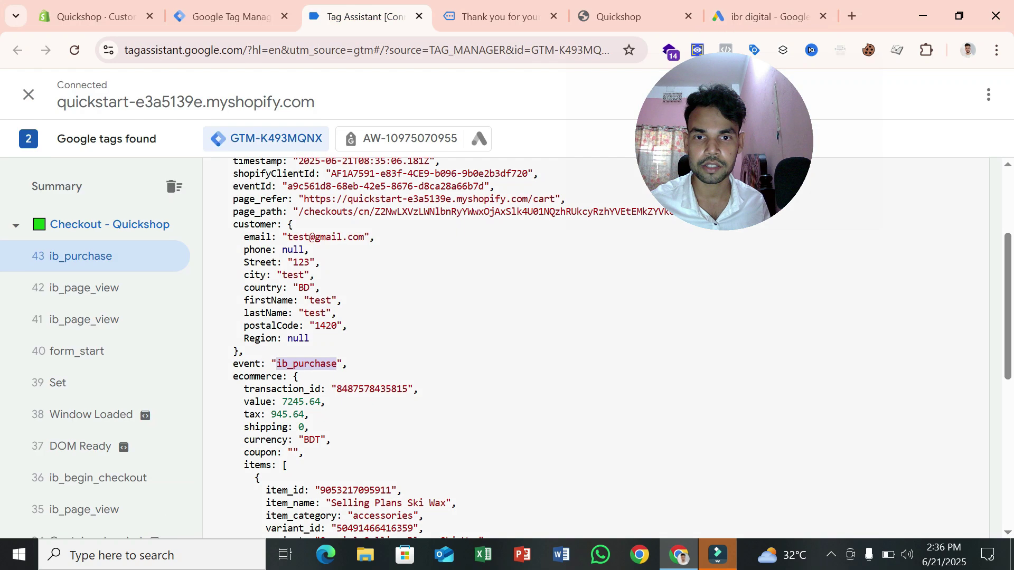
{"action": "left_click", "coordinate": [231, 17]}
{"action": "left_click", "coordinate": [294, 380]}
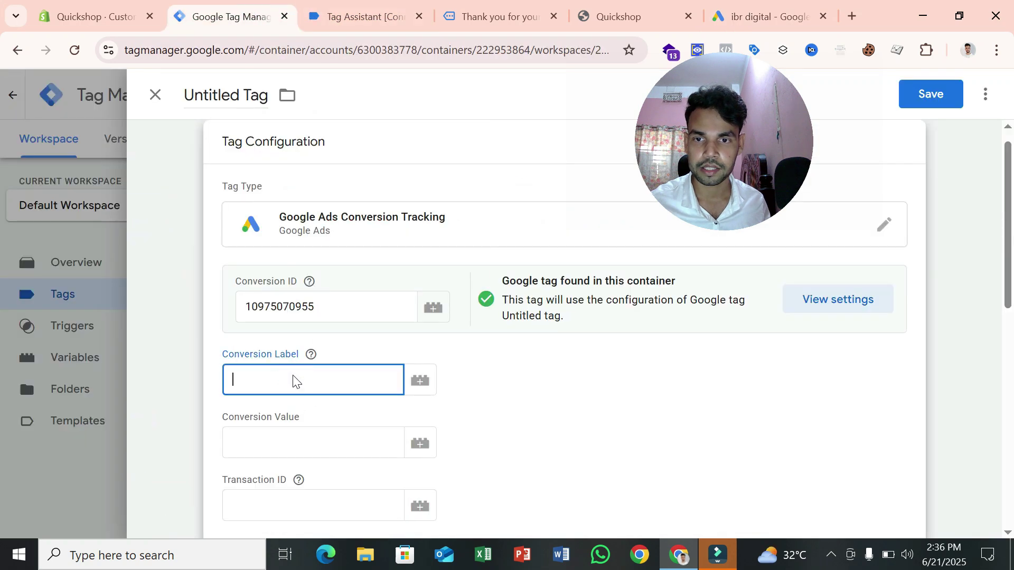
{"action": "right_click", "coordinate": [294, 381]}
{"action": "left_click", "coordinate": [332, 194]}
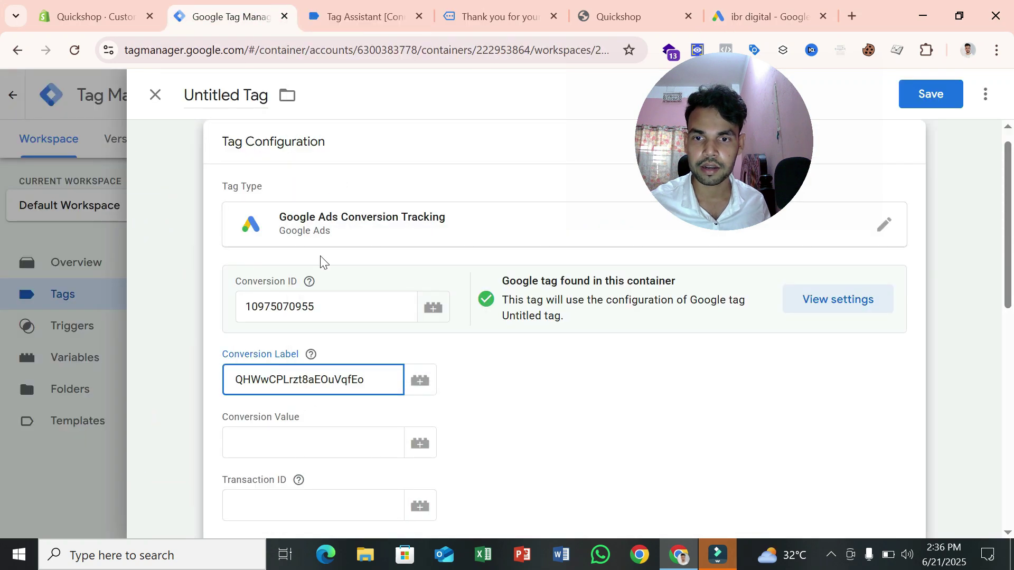
Assign Purchase - Trigger as the firing trigger of the Google Ads Conversion Tracking tag
{"action": "scroll", "coordinate": [489, 380], "scroll_direction": "down", "scroll_amount": 5}
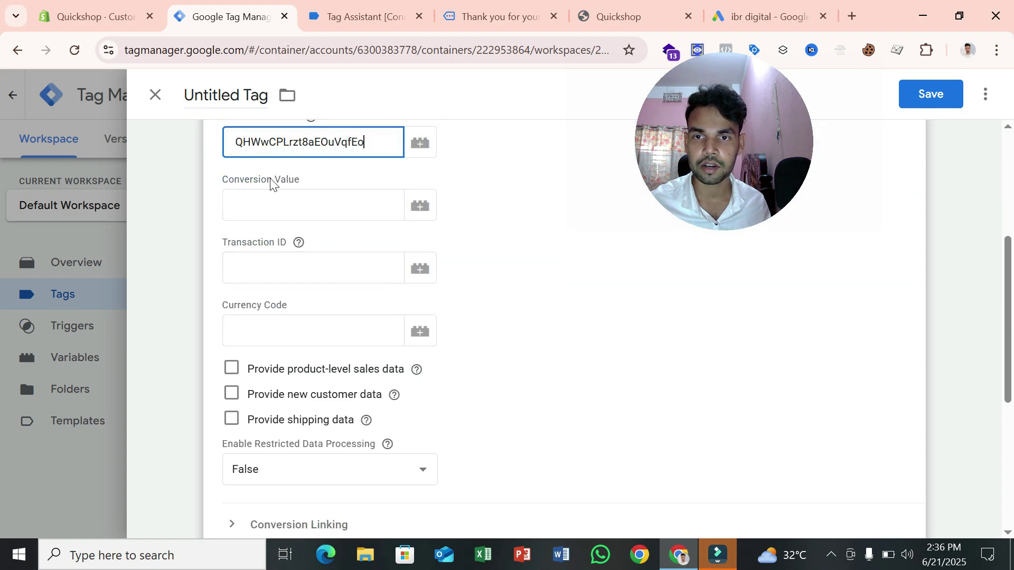
{"action": "left_click", "coordinate": [240, 307]}
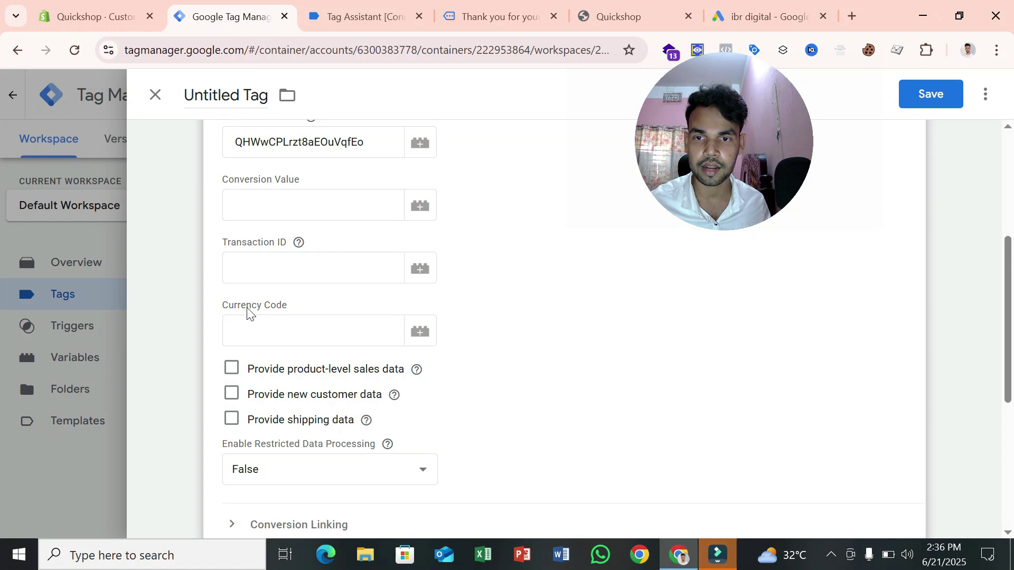
{"action": "left_click", "coordinate": [312, 206]}
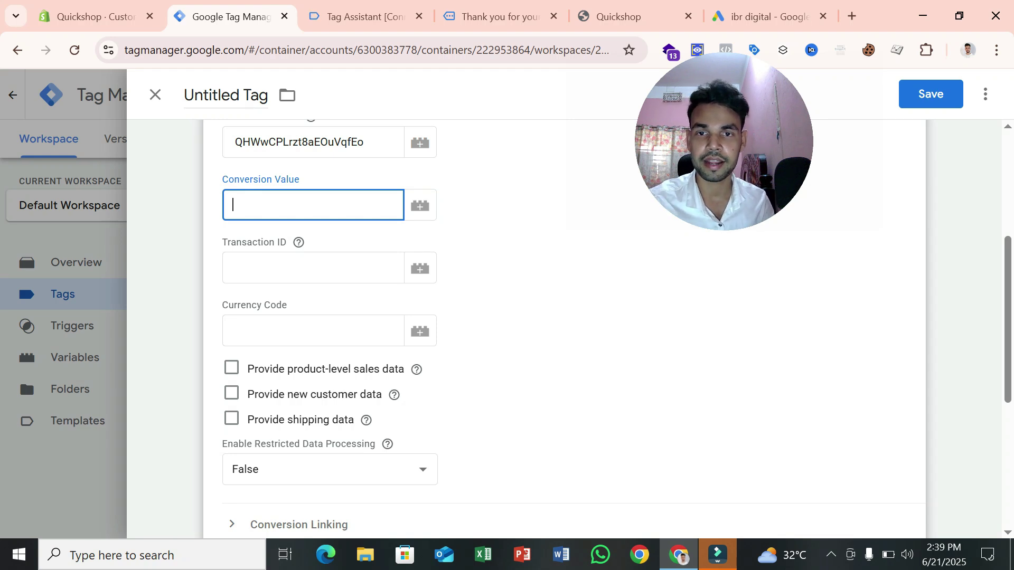
{"action": "scroll", "coordinate": [562, 265], "scroll_direction": "down", "scroll_amount": 5}
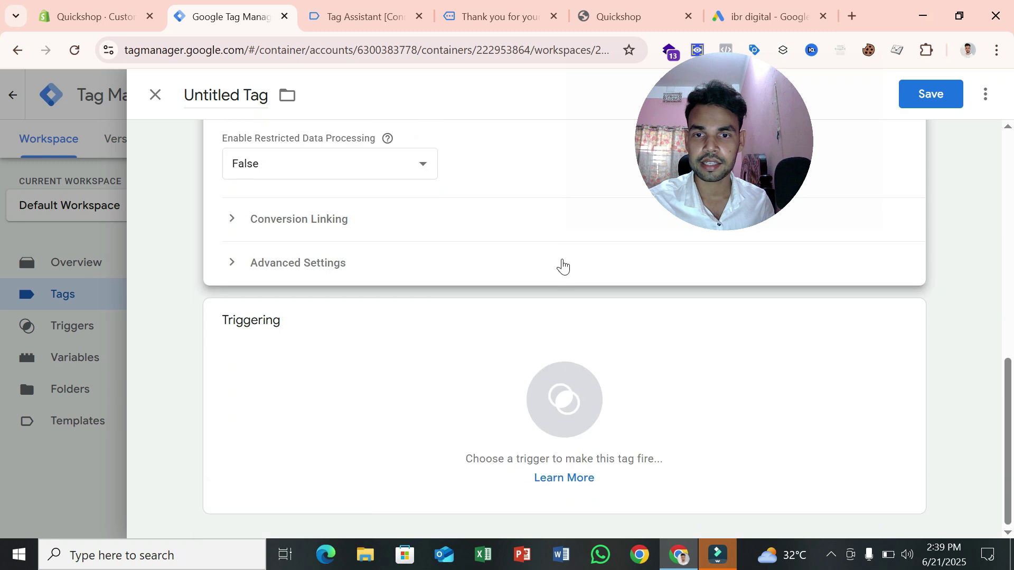
{"action": "left_click", "coordinate": [547, 398]}
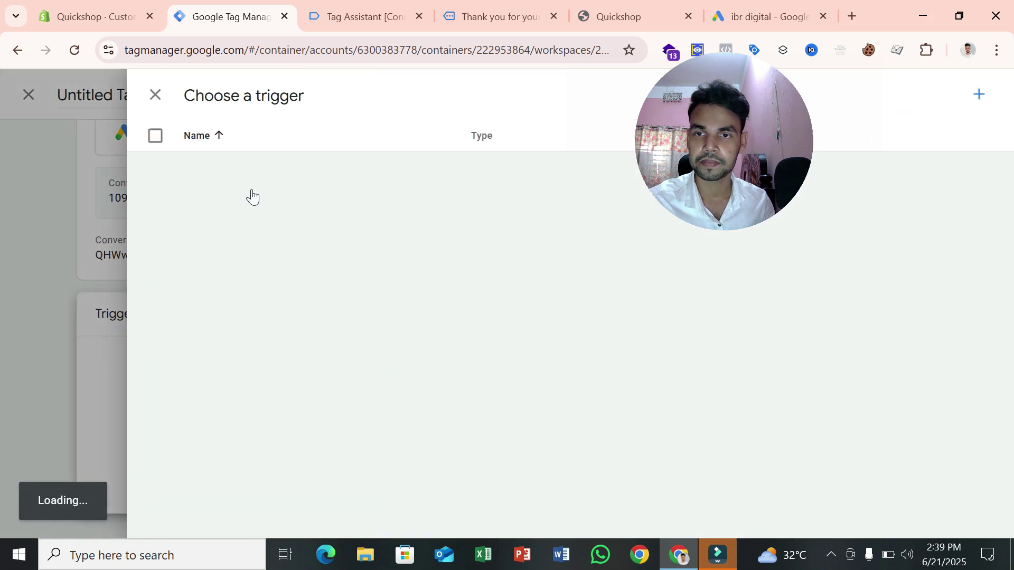
{"action": "left_click", "coordinate": [224, 262]}
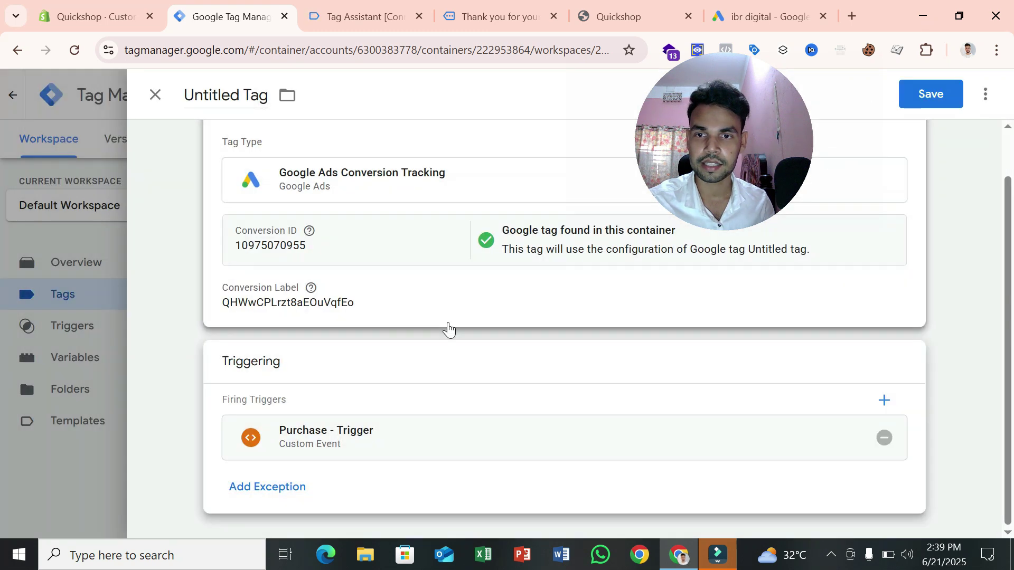
Name the tag "GADS - Purchase - Tag" and save it
{"action": "double_click", "coordinate": [212, 95]}
{"action": "left_click", "coordinate": [237, 96]}
{"action": "double_click", "coordinate": [237, 96]}
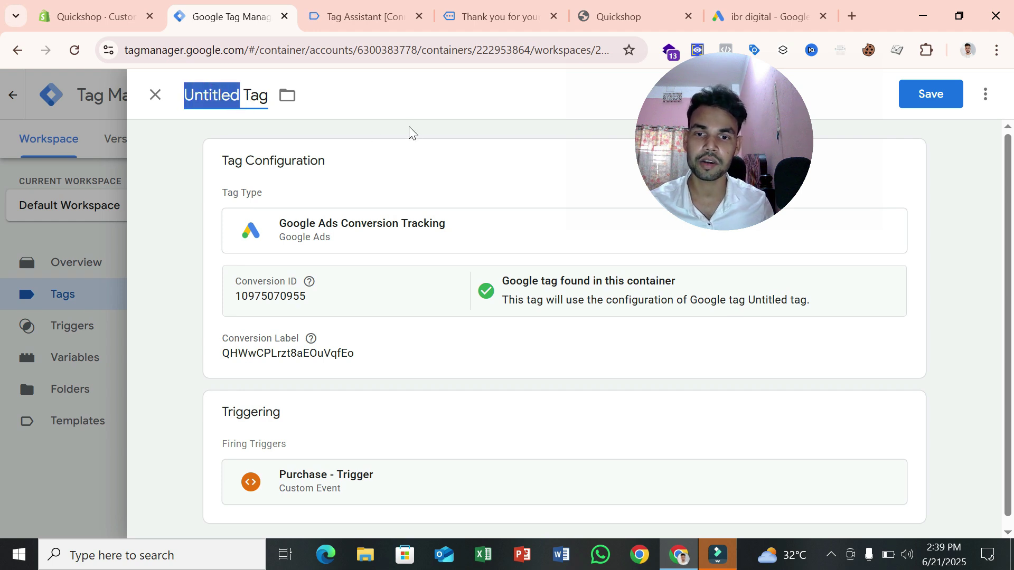
{"action": "type", "text": "GADS - "}
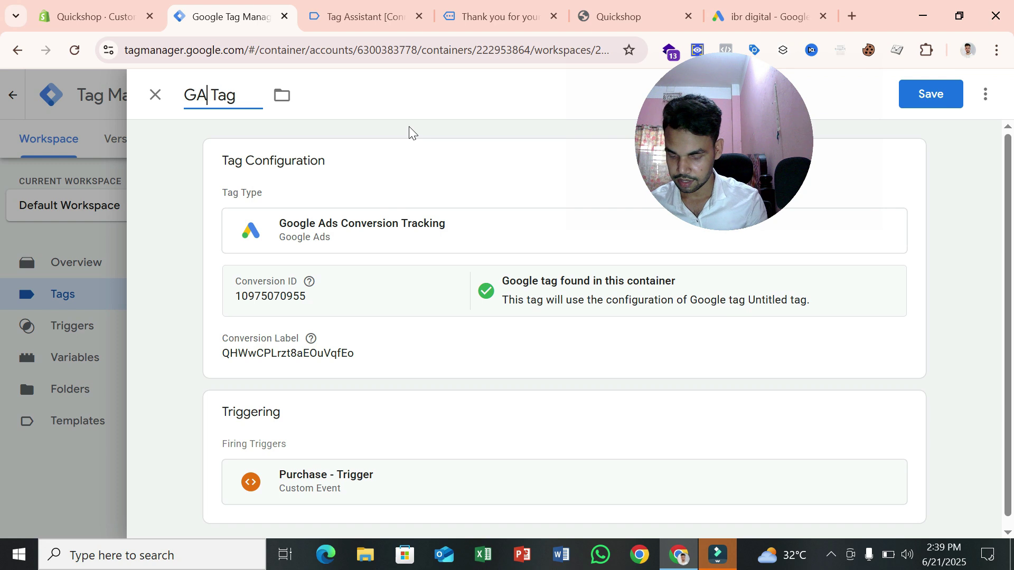
{"action": "type", "text": "Purchase -"}
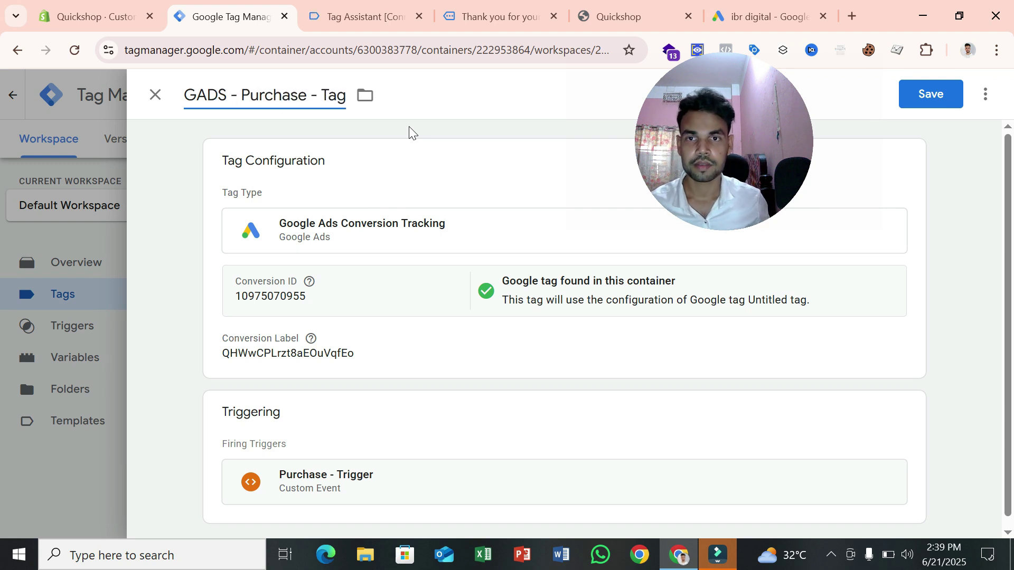
{"action": "left_click", "coordinate": [944, 102]}
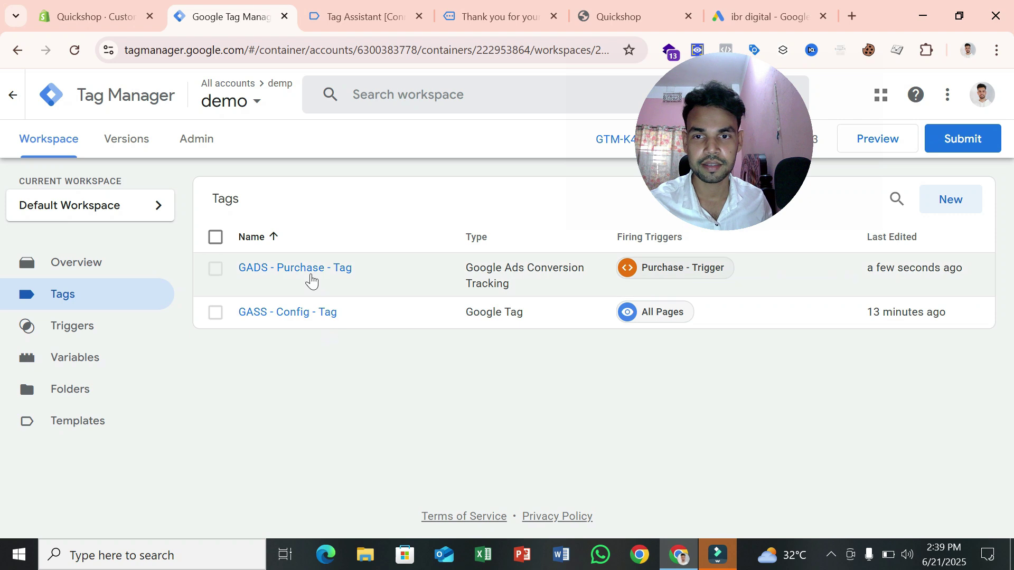
Create a new user-defined variable of type Data Layer Variable
{"action": "left_click", "coordinate": [111, 366]}
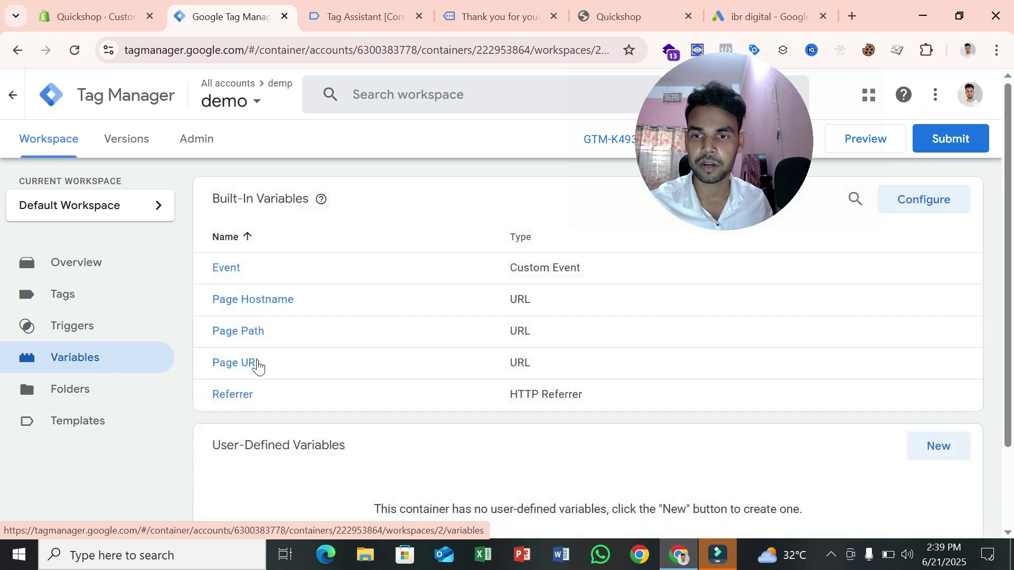
{"action": "scroll", "coordinate": [821, 415], "scroll_direction": "down", "scroll_amount": 2}
{"action": "left_click", "coordinate": [930, 347]}
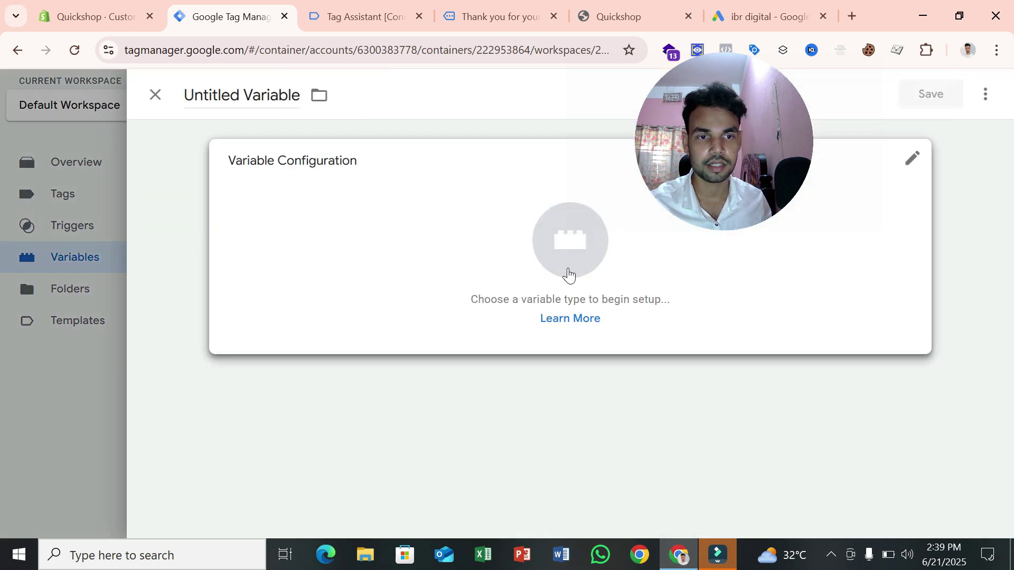
{"action": "left_click", "coordinate": [482, 240]}
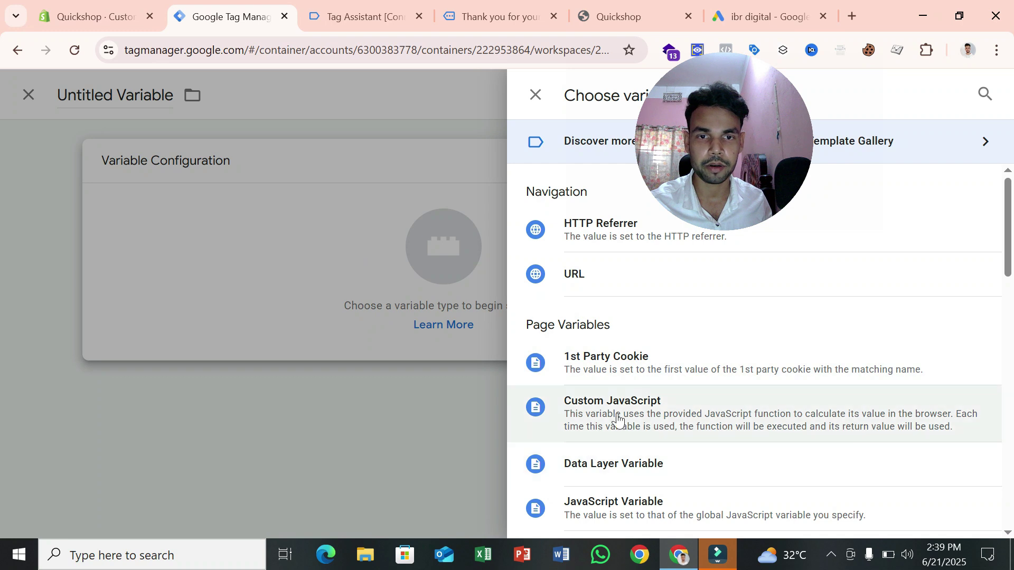
{"action": "left_click", "coordinate": [611, 472]}
{"action": "left_click", "coordinate": [335, 323]}
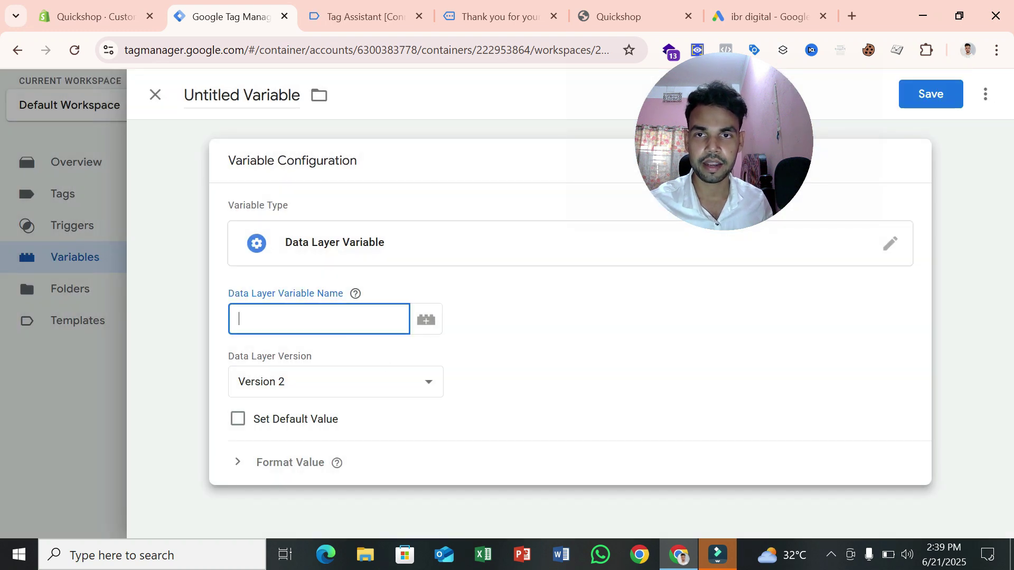
Copy the key ecommerce from the ib_purchase event's data layer push in Tag Assistant
{"action": "left_click", "coordinate": [365, 16]}
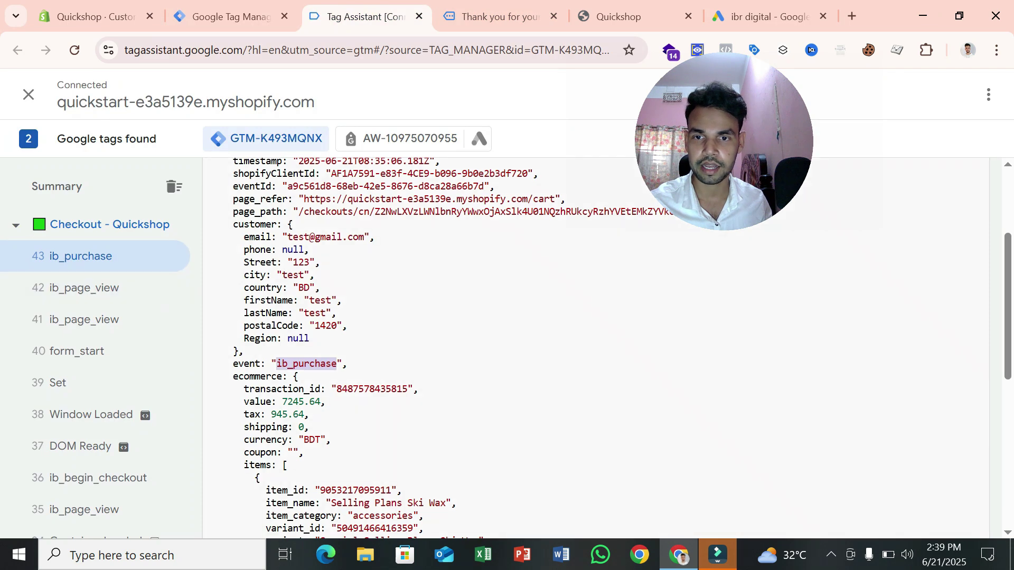
{"action": "scroll", "coordinate": [528, 349], "scroll_direction": "down", "scroll_amount": 7}
{"action": "scroll", "coordinate": [529, 349], "scroll_direction": "up", "scroll_amount": 7}
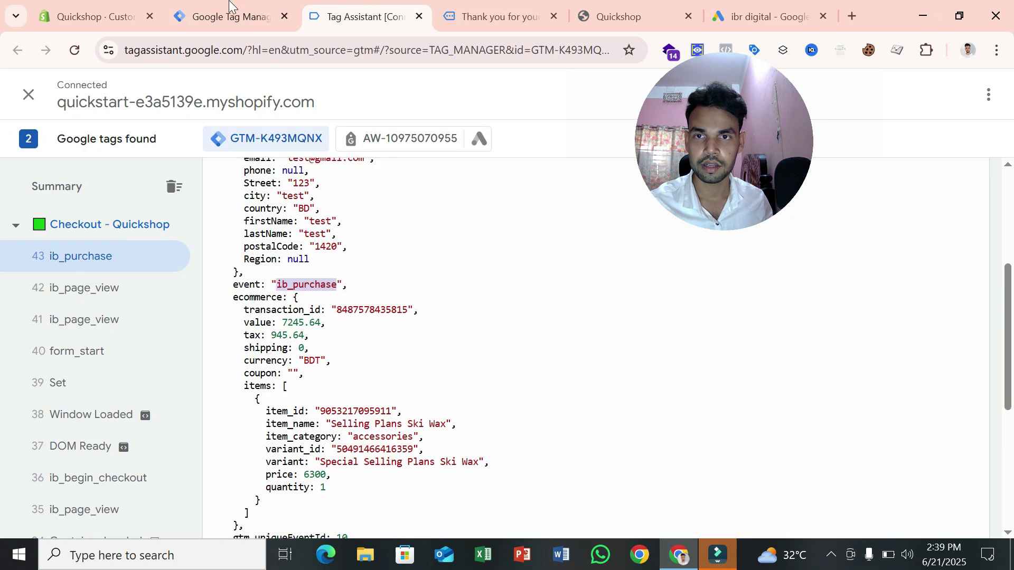
{"action": "left_click", "coordinate": [232, 17]}
{"action": "left_click", "coordinate": [338, 16]}
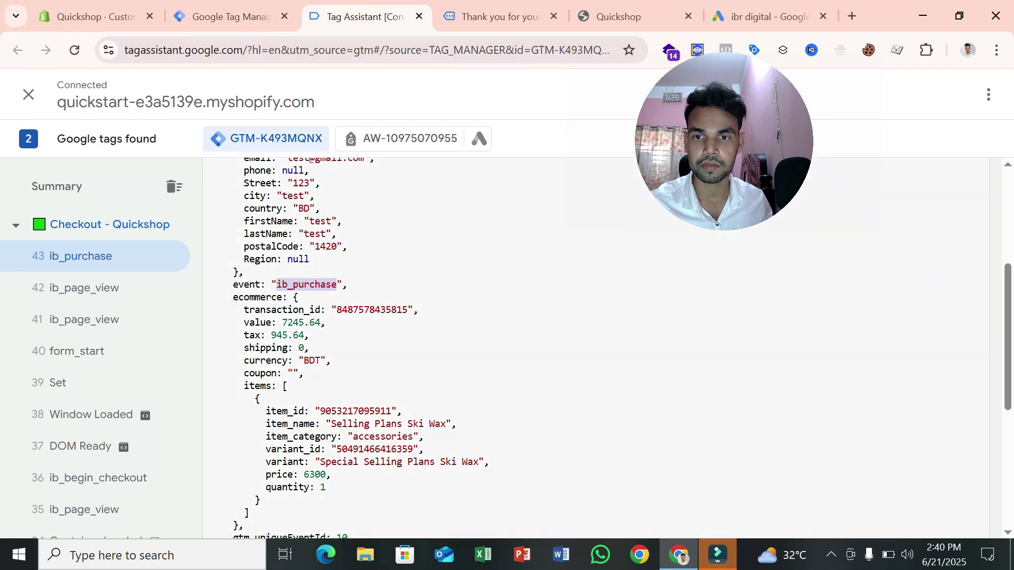
{"action": "double_click", "coordinate": [261, 297]}
{"action": "right_click", "coordinate": [260, 297]}
{"action": "left_click", "coordinate": [285, 321]}
{"action": "left_click_drag", "start_coordinate": [294, 297], "coordinate": [330, 361]}
{"action": "left_click", "coordinate": [272, 304]}
{"action": "double_click", "coordinate": [258, 297]}
{"action": "right_click", "coordinate": [260, 298]}
{"action": "left_click", "coordinate": [289, 313]}
Paste the copied key into the variable's Data Layer Variable Name in Tag Manager, followed by a dot: "ecommerce."
{"action": "left_click", "coordinate": [235, 8]}
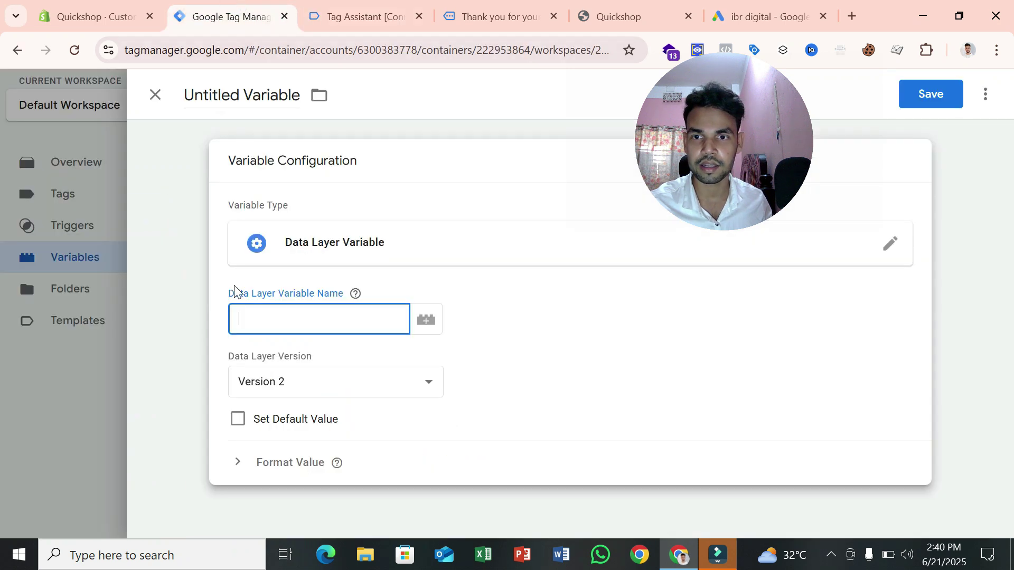
{"action": "right_click", "coordinate": [281, 324]}
{"action": "left_click", "coordinate": [315, 360]}
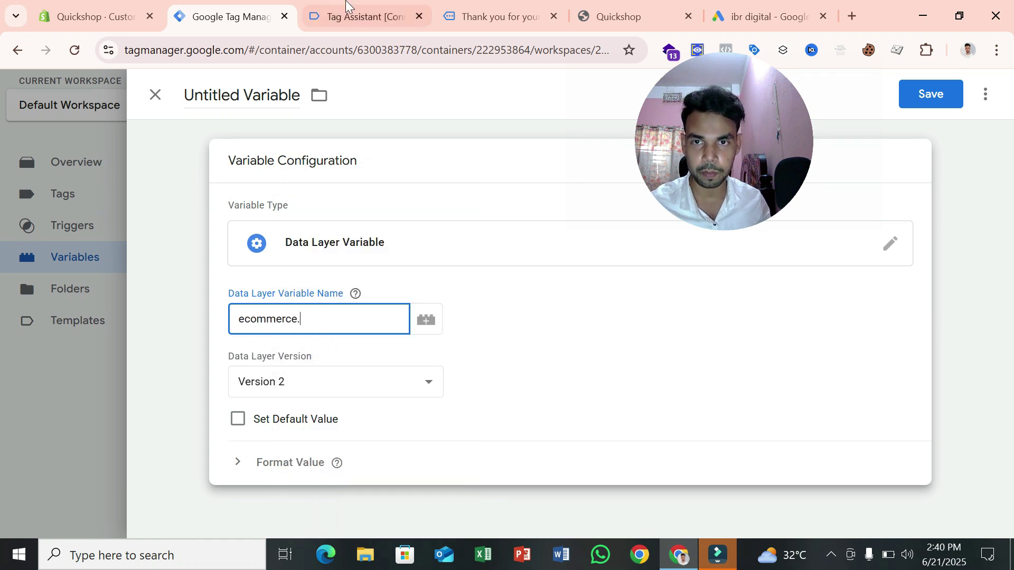
Copy the key value from the event's ecommerce data in Tag Assistant and complete the Data Layer Variable Name as ecommerce.value
{"action": "left_click", "coordinate": [365, 16]}
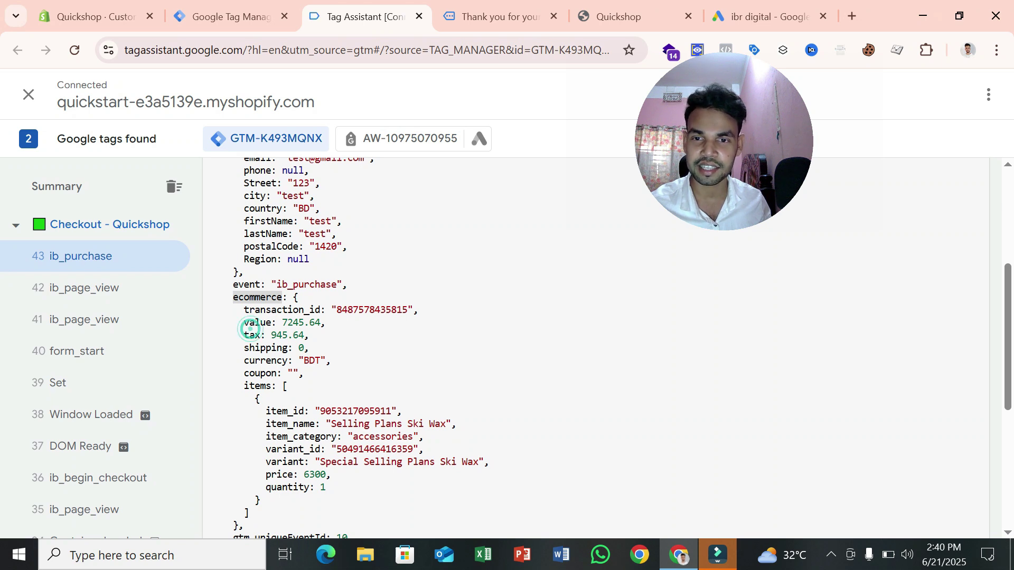
{"action": "double_click", "coordinate": [257, 323]}
{"action": "right_click", "coordinate": [258, 324]}
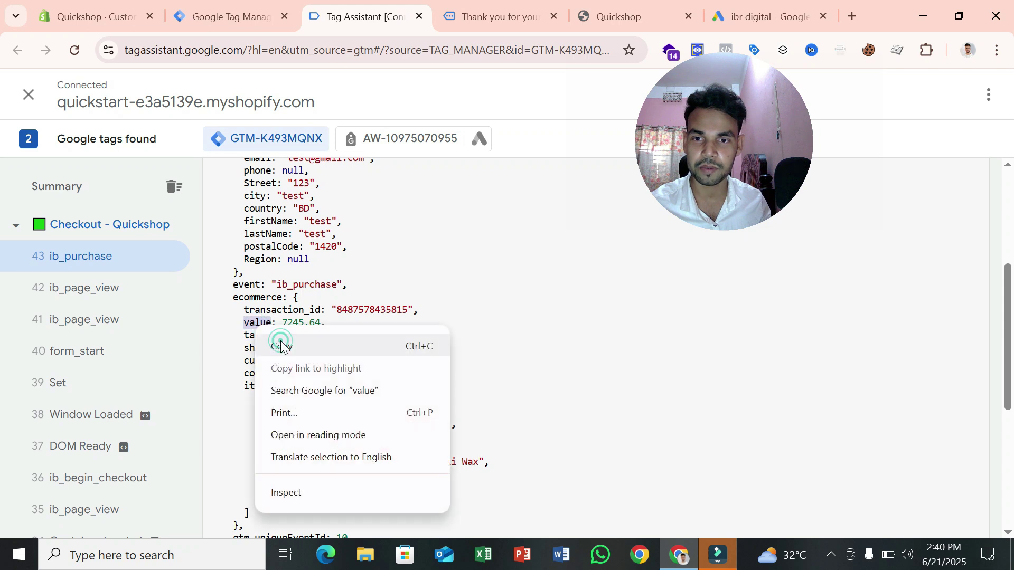
{"action": "left_click", "coordinate": [276, 345]}
{"action": "left_click", "coordinate": [229, 15]}
{"action": "left_click", "coordinate": [355, 324]}
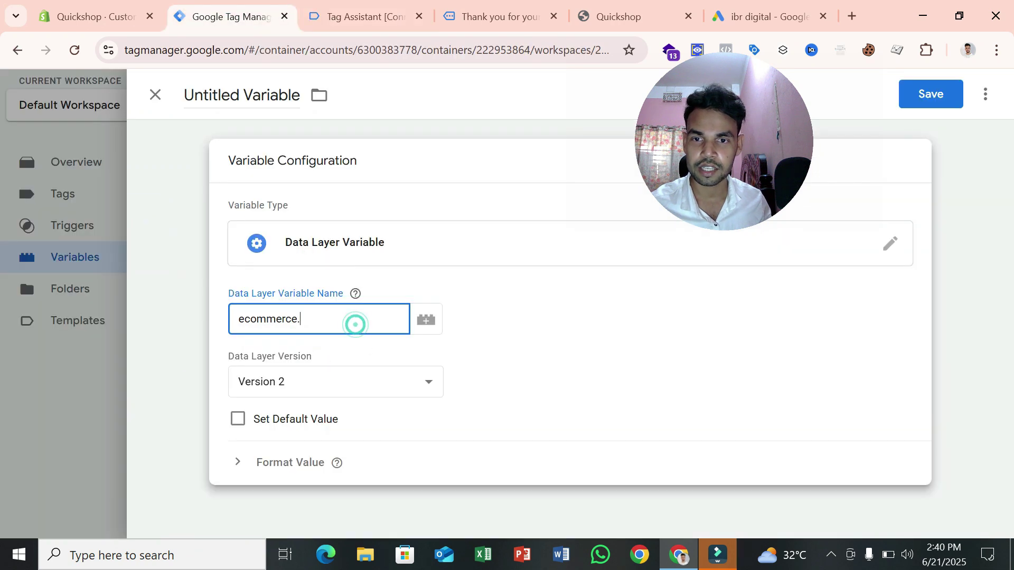
{"action": "right_click", "coordinate": [356, 323]}
{"action": "left_click", "coordinate": [385, 357]}
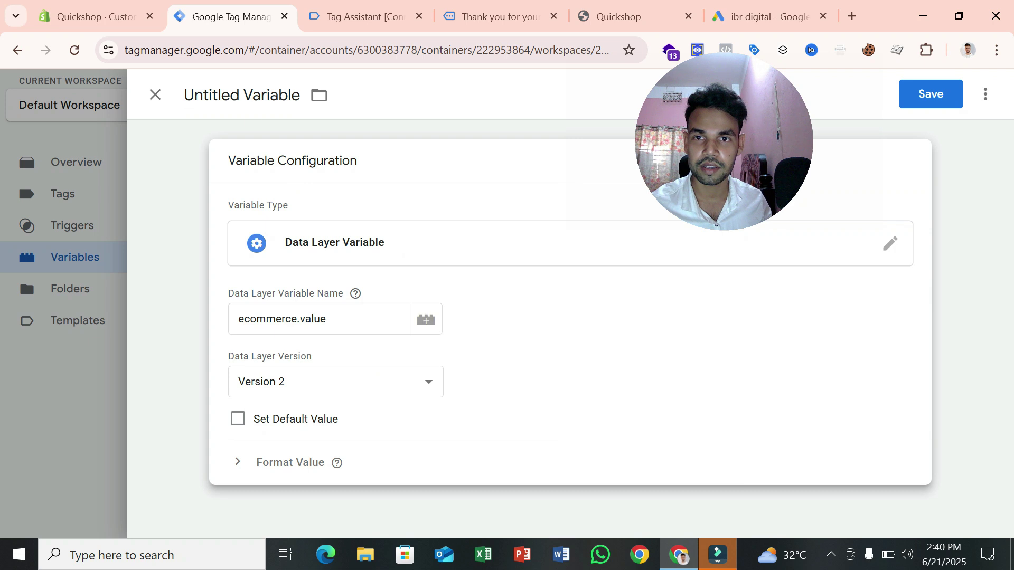
Rename the untitled data layer variable "dlv - value"
{"action": "left_click_drag", "start_coordinate": [243, 95], "coordinate": [212, 95]}
{"action": "key", "text": "ctrl+a"}
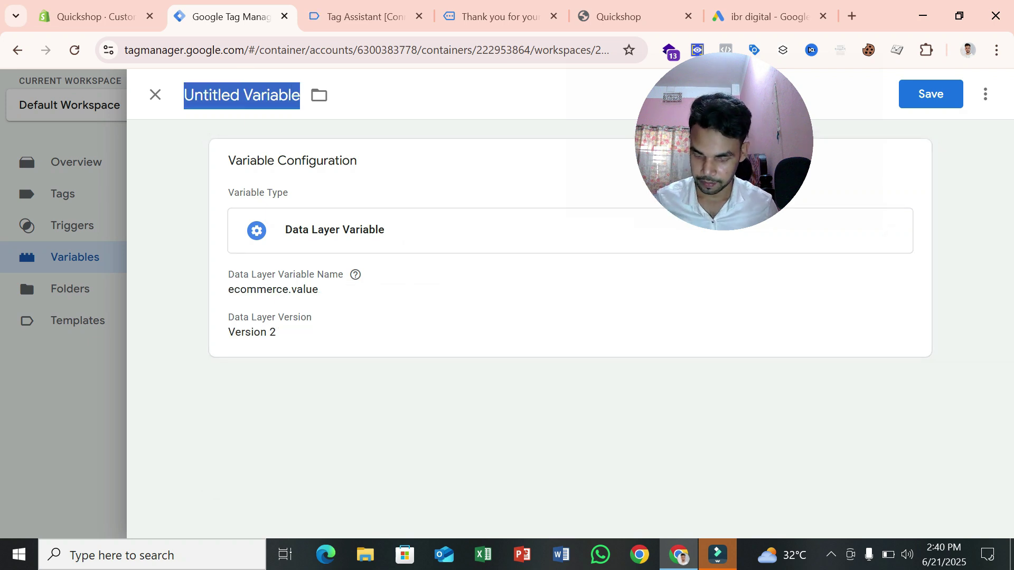
{"action": "type", "text": "dlv - value"}
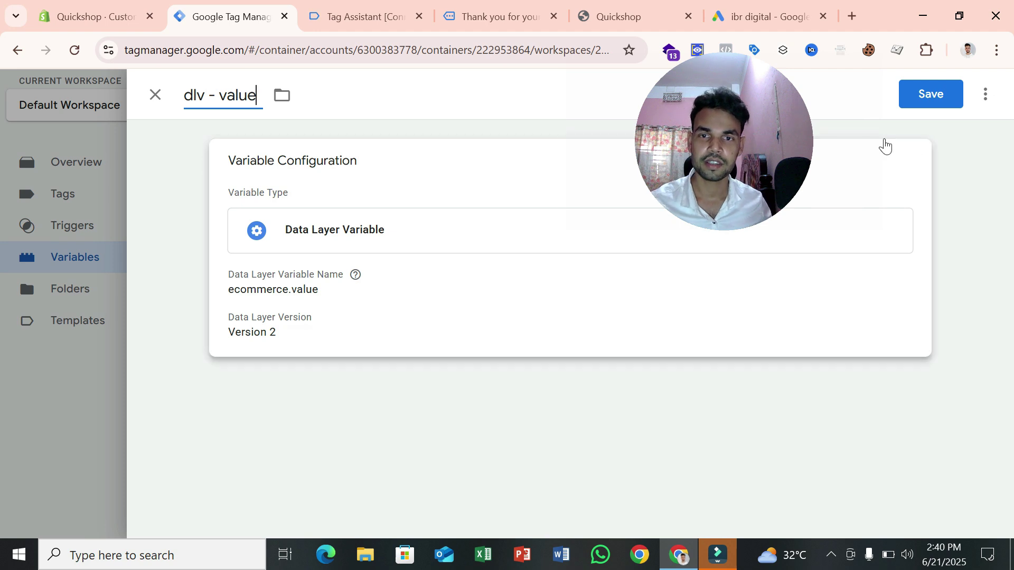
Save the dlv - value variable and create a copy of it
{"action": "left_click", "coordinate": [949, 91]}
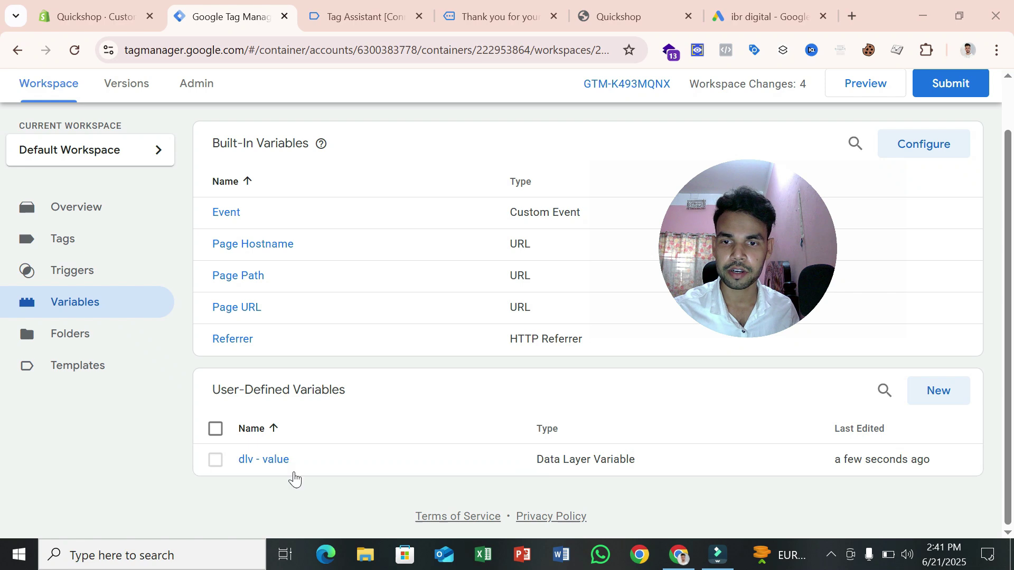
{"action": "left_click", "coordinate": [283, 459]}
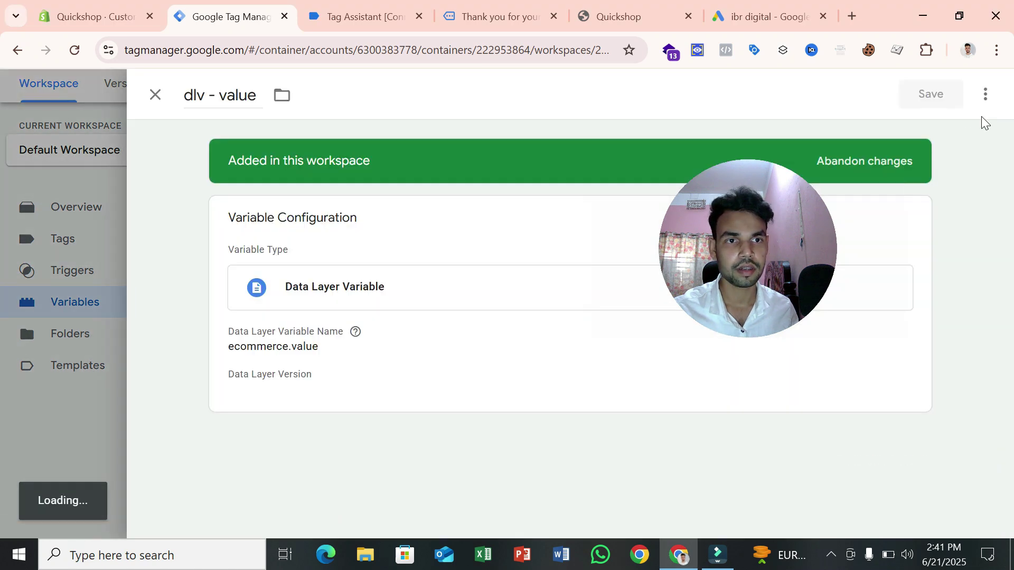
{"action": "left_click", "coordinate": [986, 96]}
{"action": "left_click", "coordinate": [964, 138]}
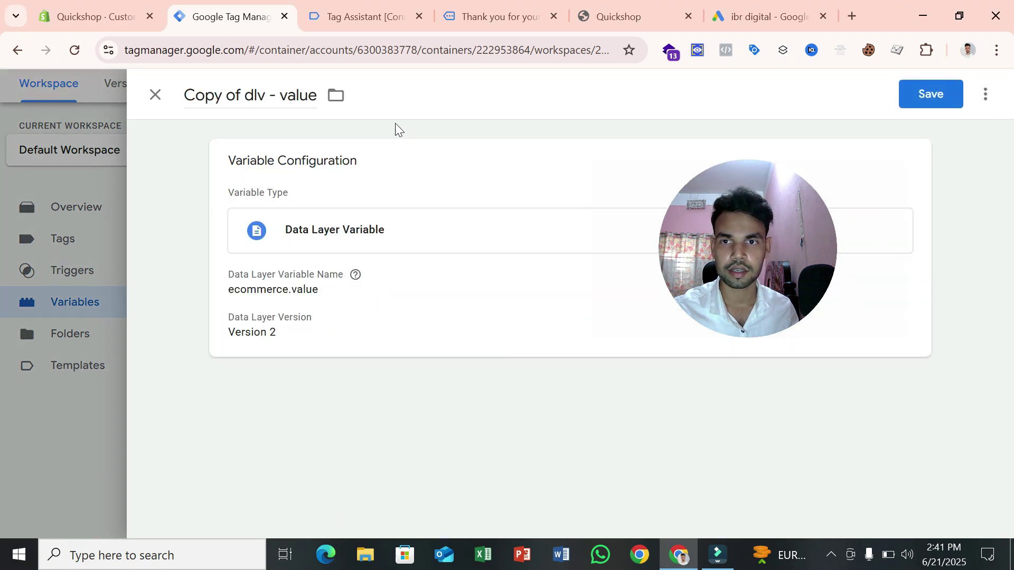
Rename the copied data layer variable "dlv - currency"
{"action": "left_click", "coordinate": [244, 95]}
{"action": "key", "text": "BackSpace"}
{"action": "key", "text": "BackSpace"}
{"action": "key", "text": "BackSpace"}
{"action": "key", "text": "BackSpace"}
{"action": "key", "text": "BackSpace"}
{"action": "key", "text": "BackSpace"}
{"action": "key", "text": "BackSpace"}
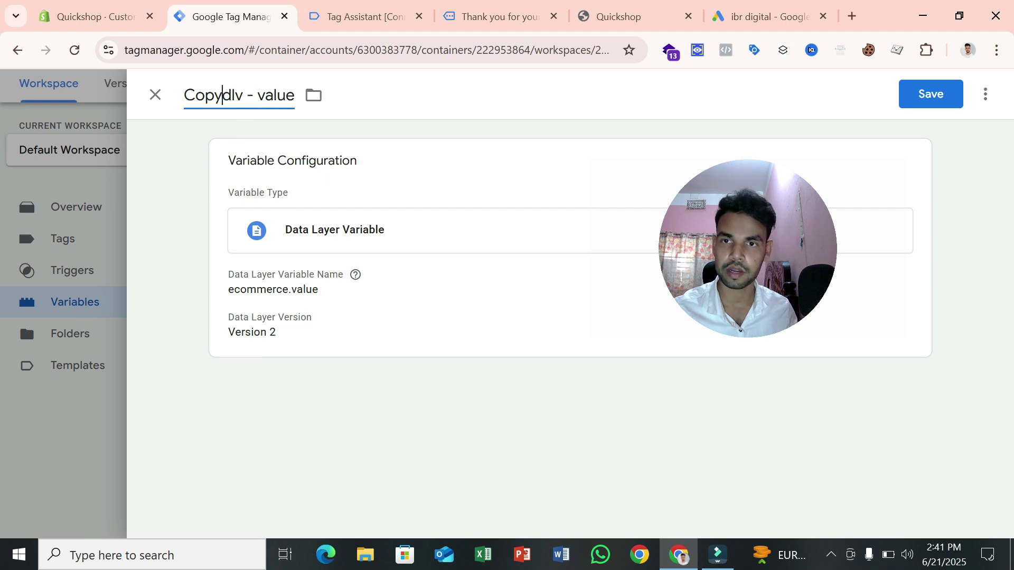
{"action": "double_click", "coordinate": [238, 95]}
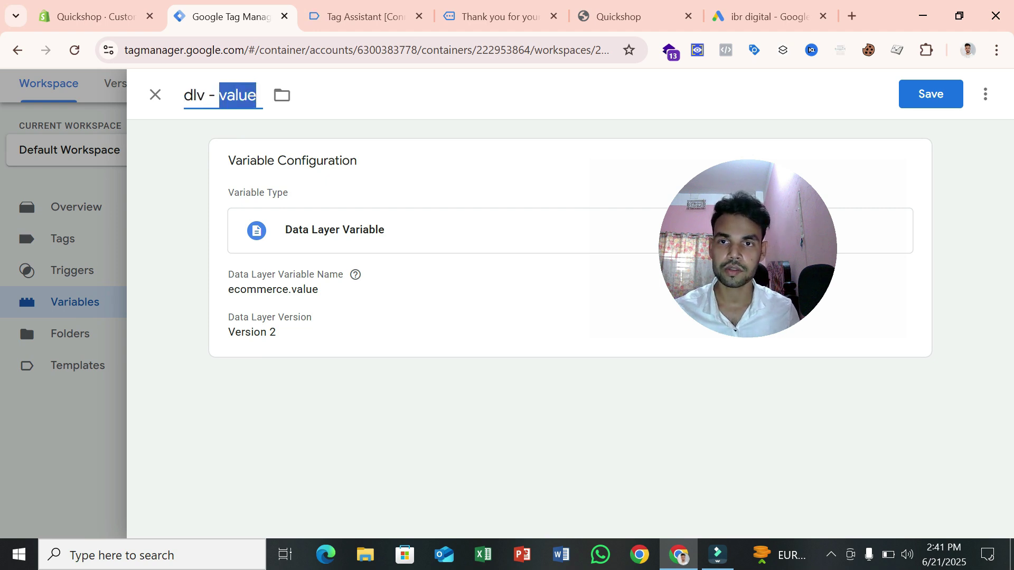
{"action": "type", "text": "c"}
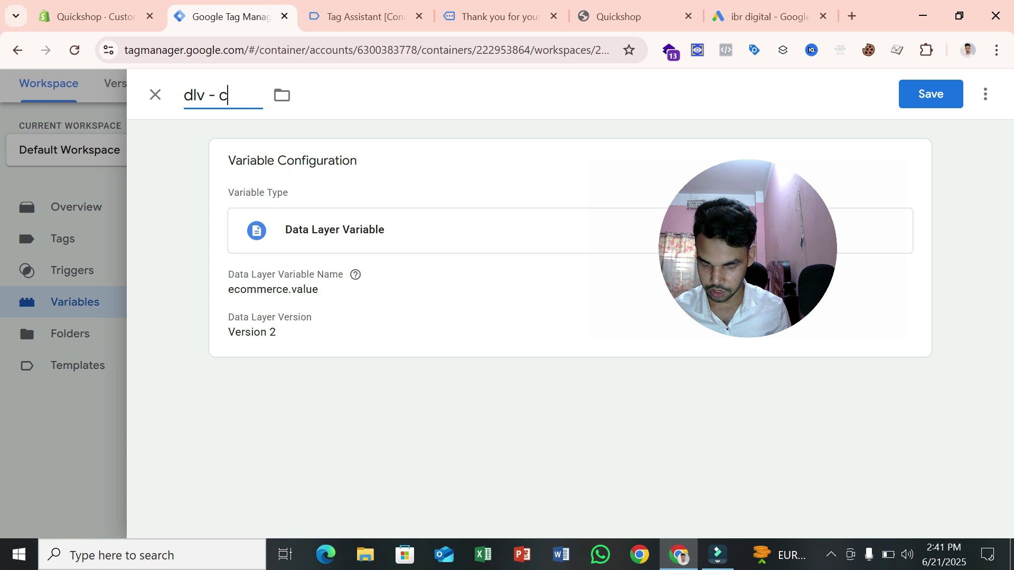
{"action": "type", "text": "urrency"}
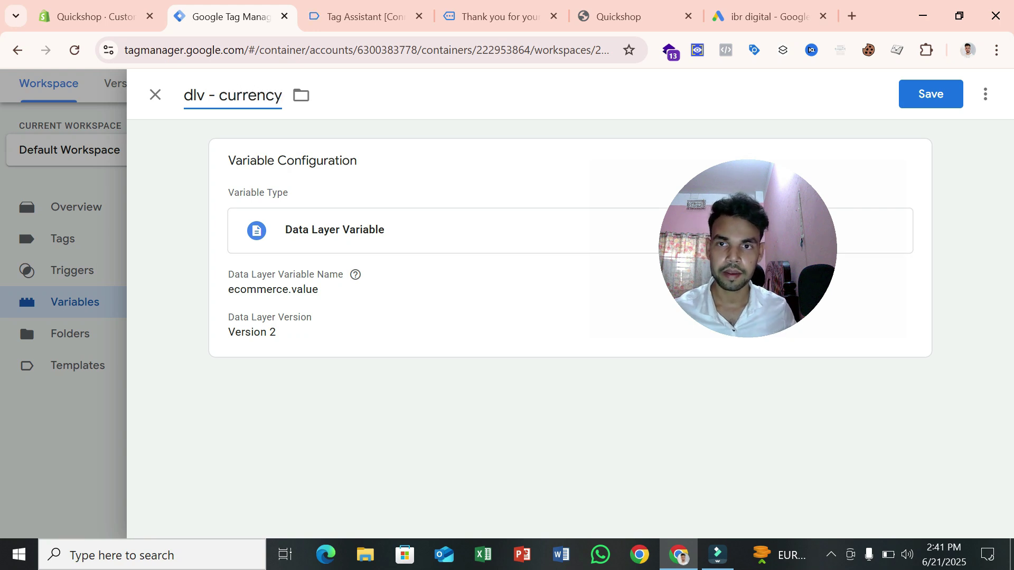
Copy the key currency from the ib_purchase event's ecommerce data in Tag Assistant
{"action": "left_click", "coordinate": [349, 16]}
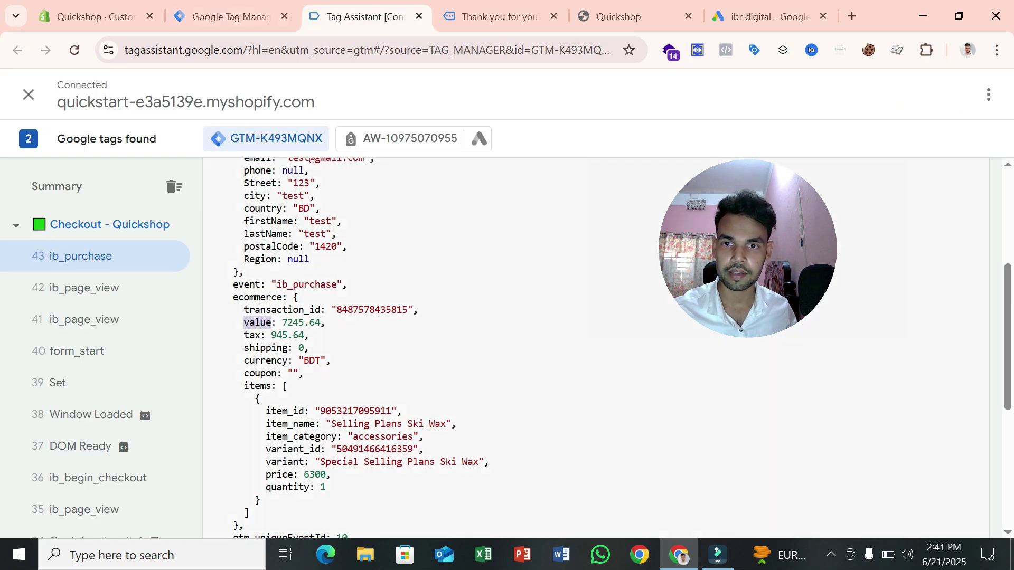
{"action": "double_click", "coordinate": [262, 362]}
{"action": "right_click", "coordinate": [267, 182]}
{"action": "left_click", "coordinate": [287, 194]}
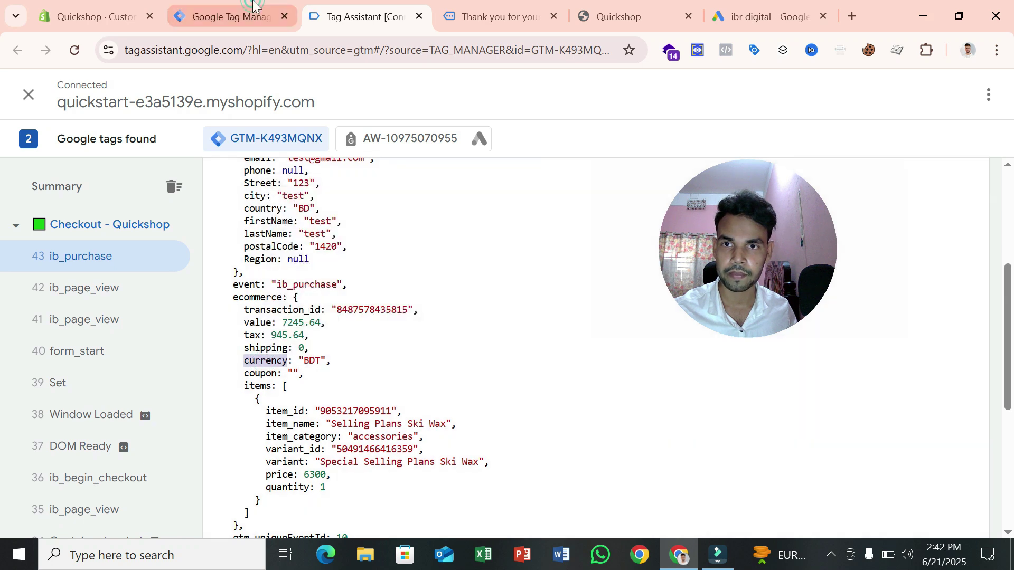
Set the Data Layer Variable Name of dlv - currency to ecommerce.currency in Tag Manager and save the variable
{"action": "left_click", "coordinate": [252, 2]}
{"action": "left_click", "coordinate": [396, 315]}
{"action": "left_click", "coordinate": [327, 320]}
{"action": "double_click", "coordinate": [314, 319]}
{"action": "type", "text": "currency"}
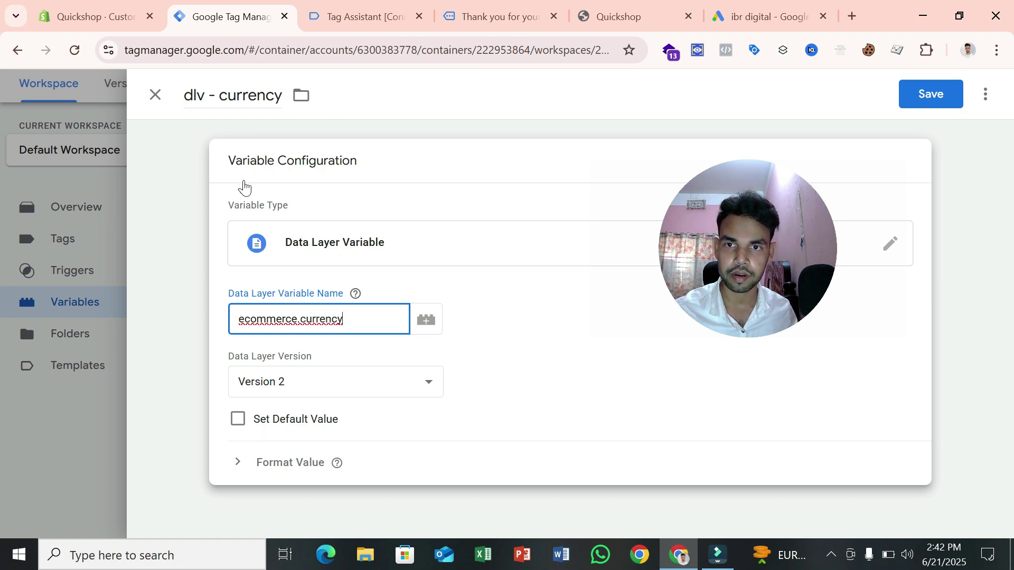
{"action": "left_click", "coordinate": [963, 92]}
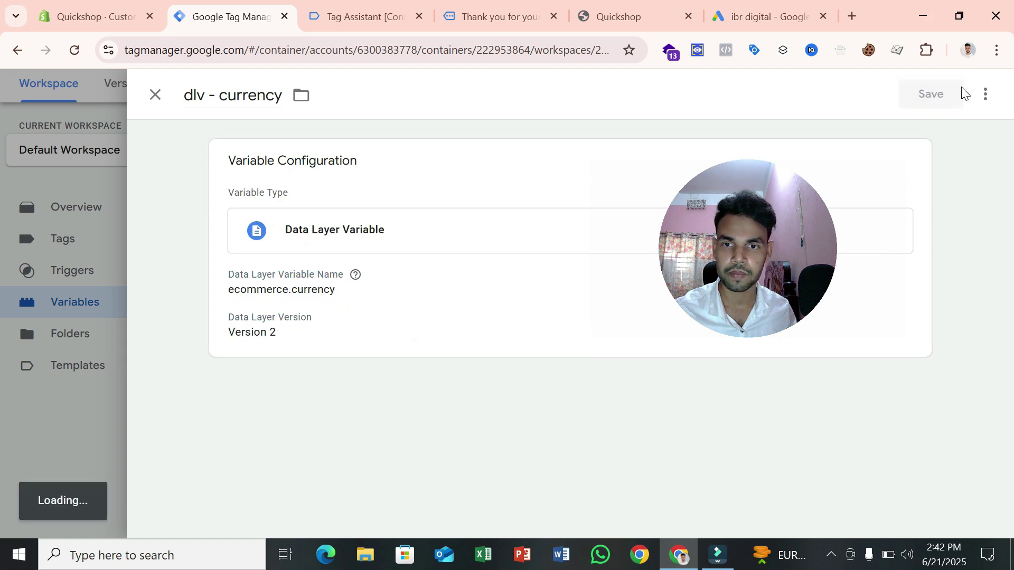
Create another copy of the dlv - value variable from the user-defined variables
{"action": "scroll", "coordinate": [310, 474], "scroll_direction": "down", "scroll_amount": 1}
{"action": "scroll", "coordinate": [310, 474], "scroll_direction": "down", "scroll_amount": 1}
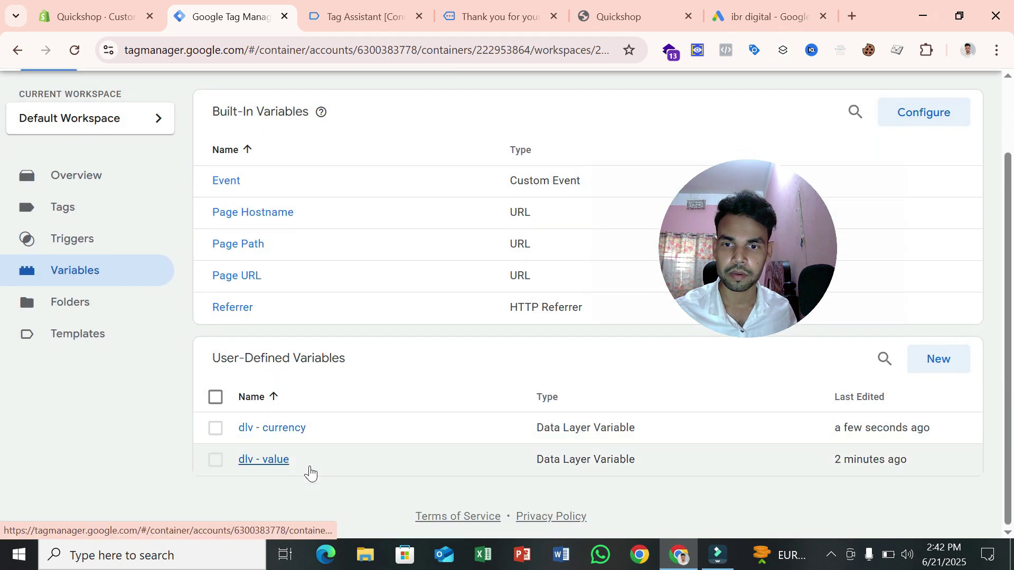
{"action": "left_click", "coordinate": [285, 471]}
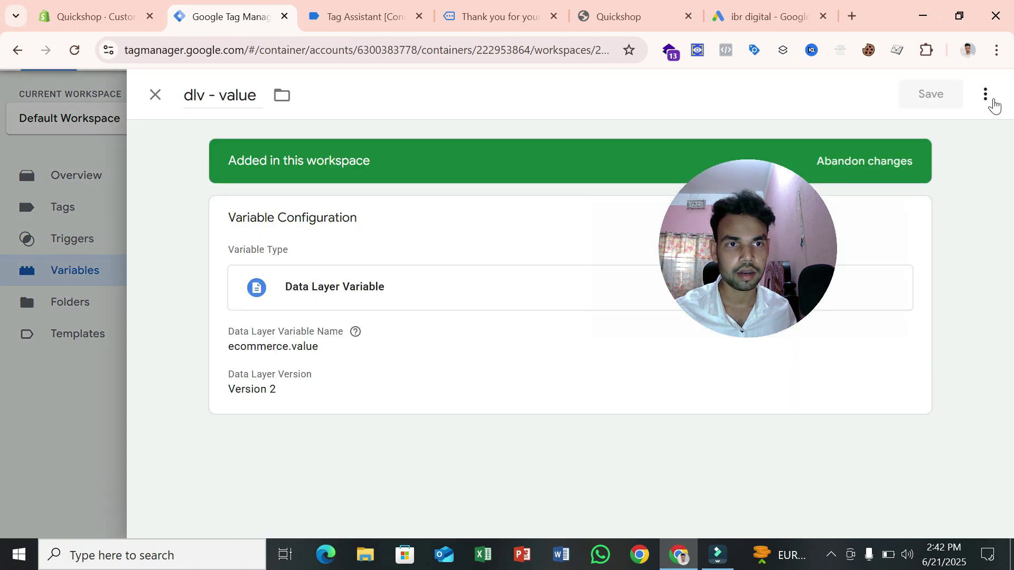
{"action": "left_click", "coordinate": [986, 95]}
{"action": "left_click", "coordinate": [968, 131]}
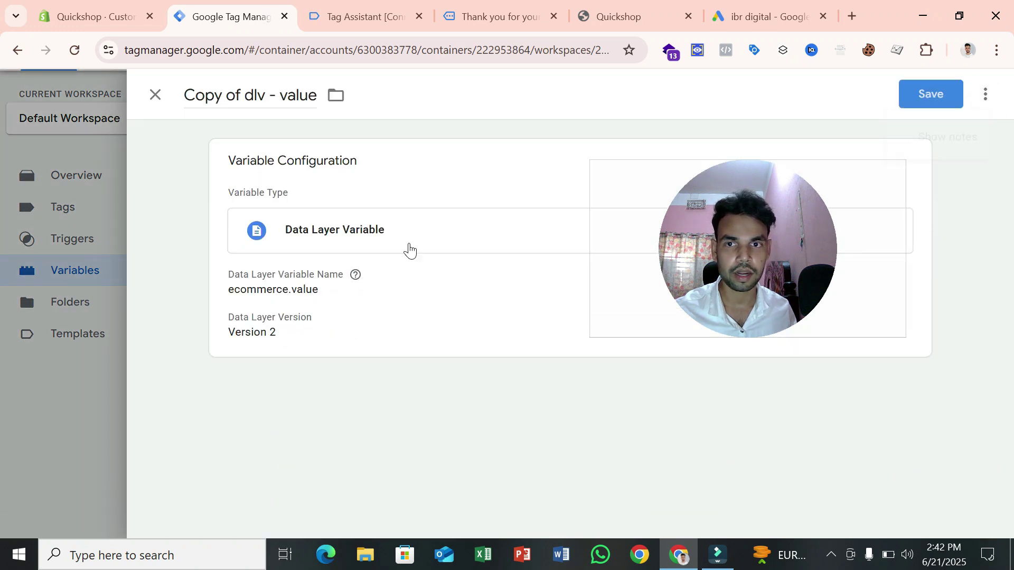
Rename the new copy of the data layer variable "dlv - transaction id"
{"action": "left_click", "coordinate": [241, 95]}
{"action": "key", "text": "BackSpace"}
{"action": "key", "text": "BackSpace"}
{"action": "key", "text": "BackSpace"}
{"action": "key", "text": "BackSpace"}
{"action": "key", "text": "BackSpace"}
{"action": "key", "text": "BackSpace"}
{"action": "key", "text": "BackSpace"}
{"action": "key", "text": "BackSpace"}
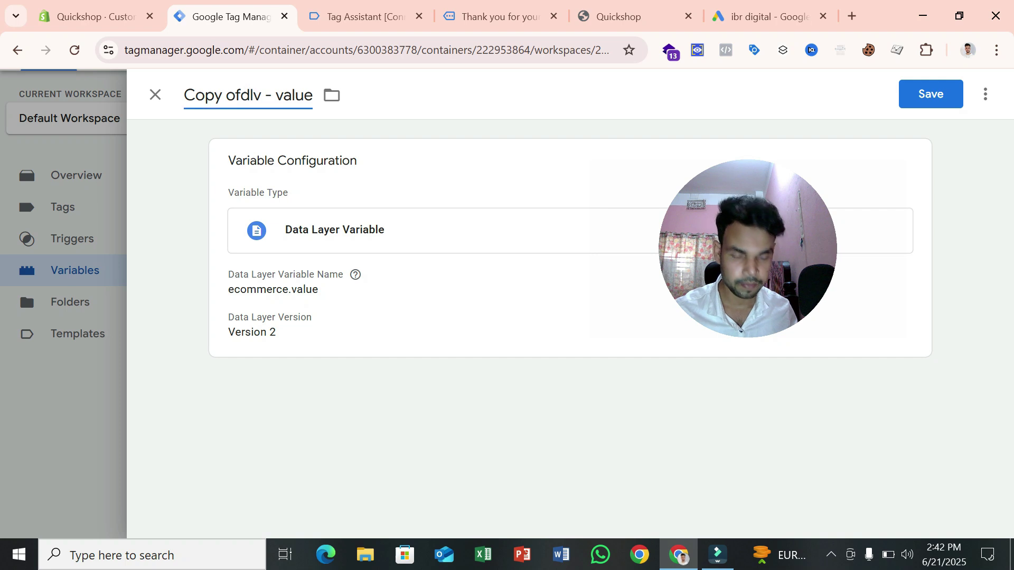
{"action": "double_click", "coordinate": [238, 95]}
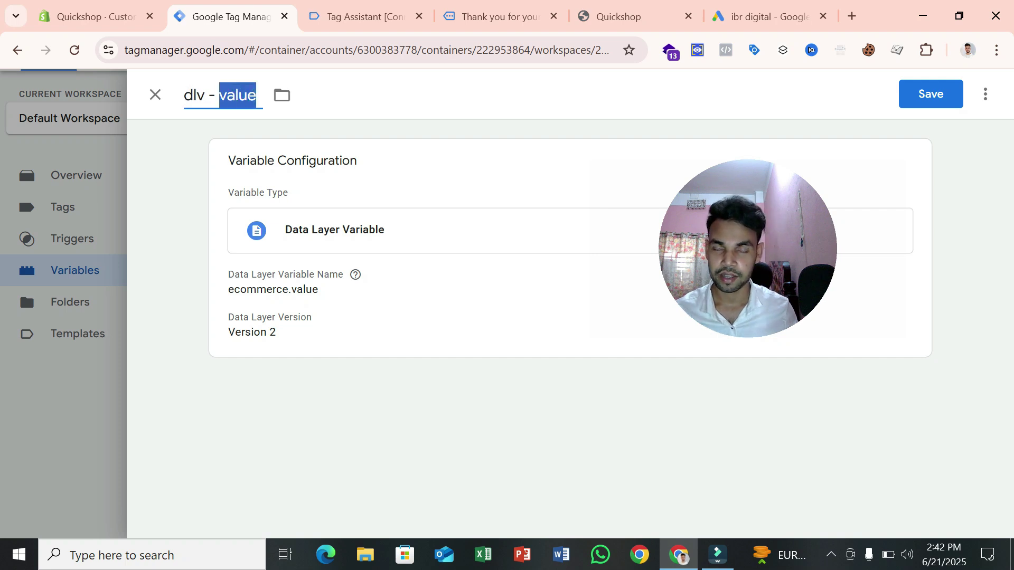
{"action": "type", "text": "Tra"}
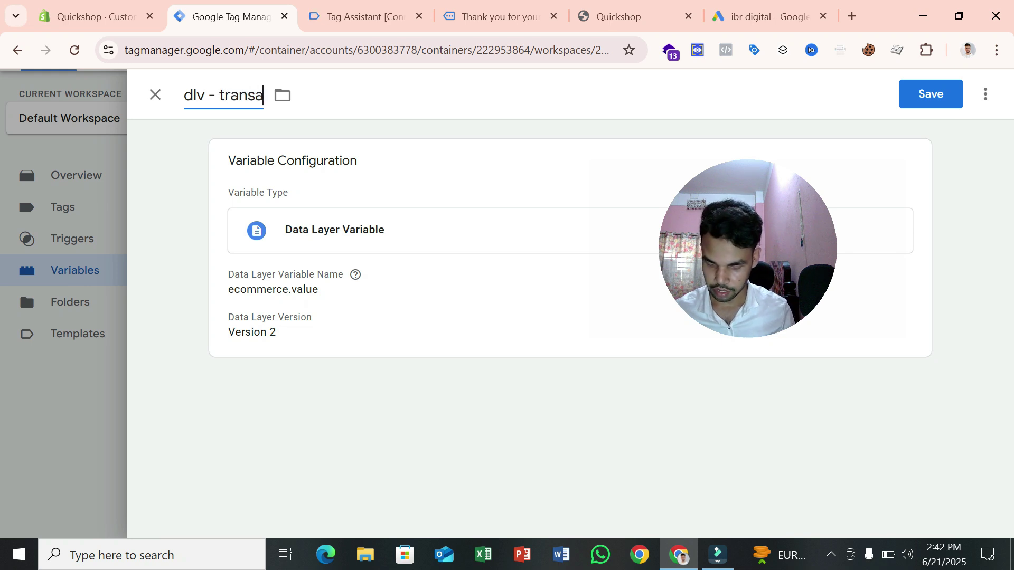
{"action": "type", "text": "nsaction id"}
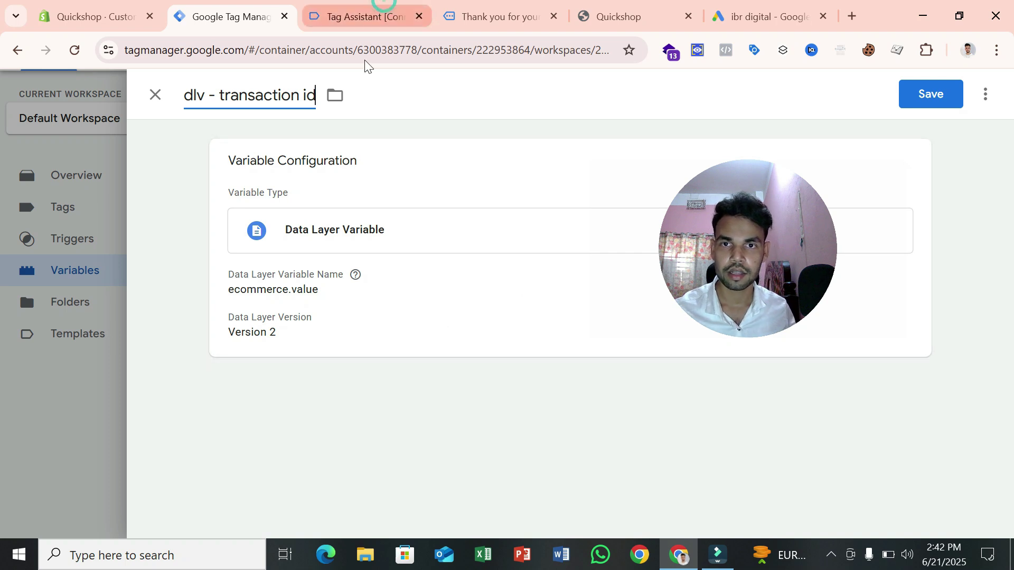
Copy the key transaction_id from the ib_purchase event's ecommerce data in Tag Assistant
{"action": "left_click", "coordinate": [366, 16]}
{"action": "double_click", "coordinate": [283, 309]}
{"action": "right_click", "coordinate": [268, 318]}
{"action": "left_click", "coordinate": [288, 331]}
Set the Data Layer Variable Name of dlv - transaction id to ecommerce.transaction_id in Tag Manager and save the variable
{"action": "left_click", "coordinate": [232, 16]}
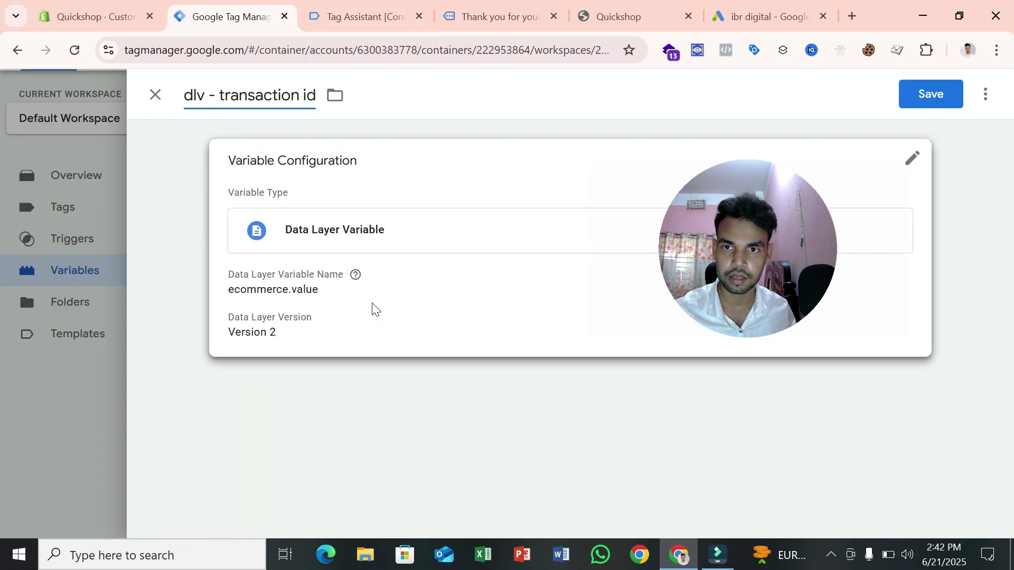
{"action": "left_click", "coordinate": [337, 340]}
{"action": "double_click", "coordinate": [318, 317]}
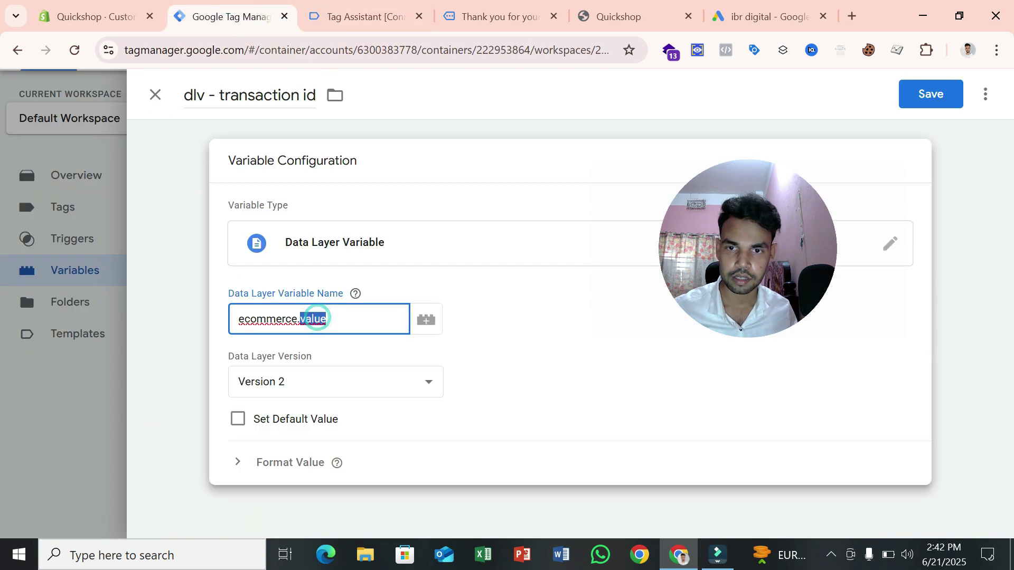
{"action": "key", "text": "ctrl+v"}
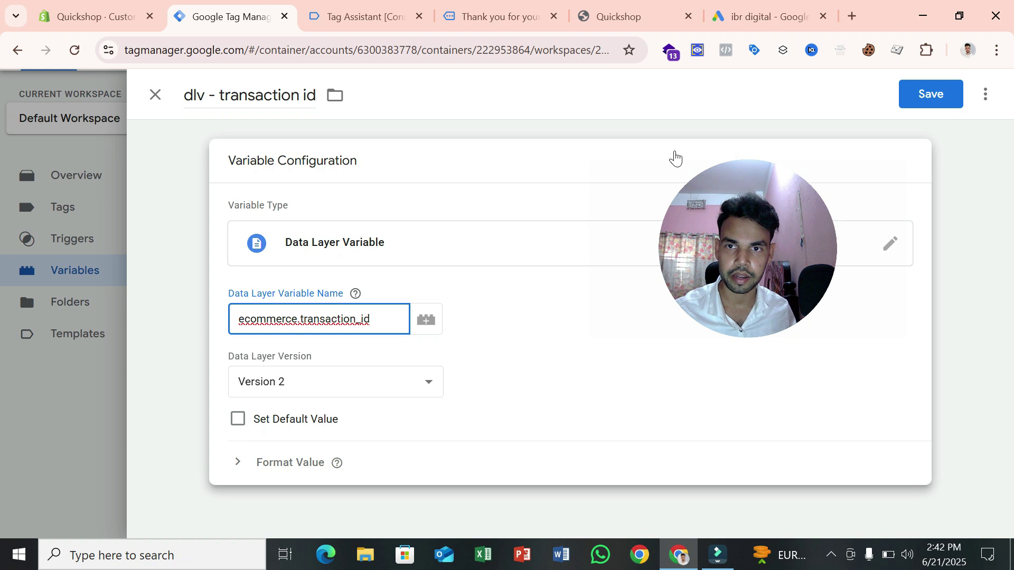
{"action": "left_click", "coordinate": [906, 105]}
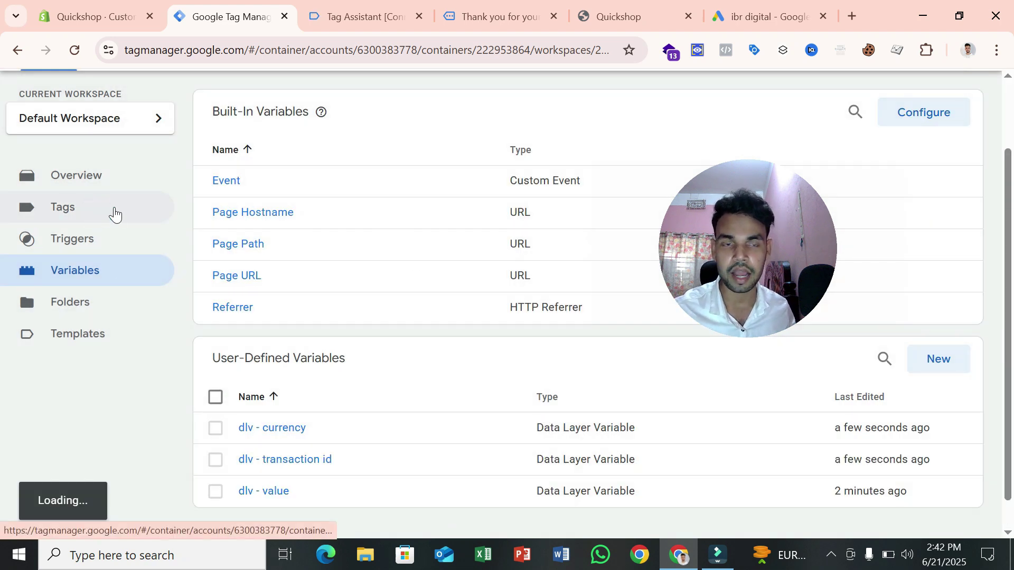
Open the GADS - Purchase - Tag configuration for editing and set its Conversion Value to {{dlv - value}}
{"action": "left_click", "coordinate": [61, 207]}
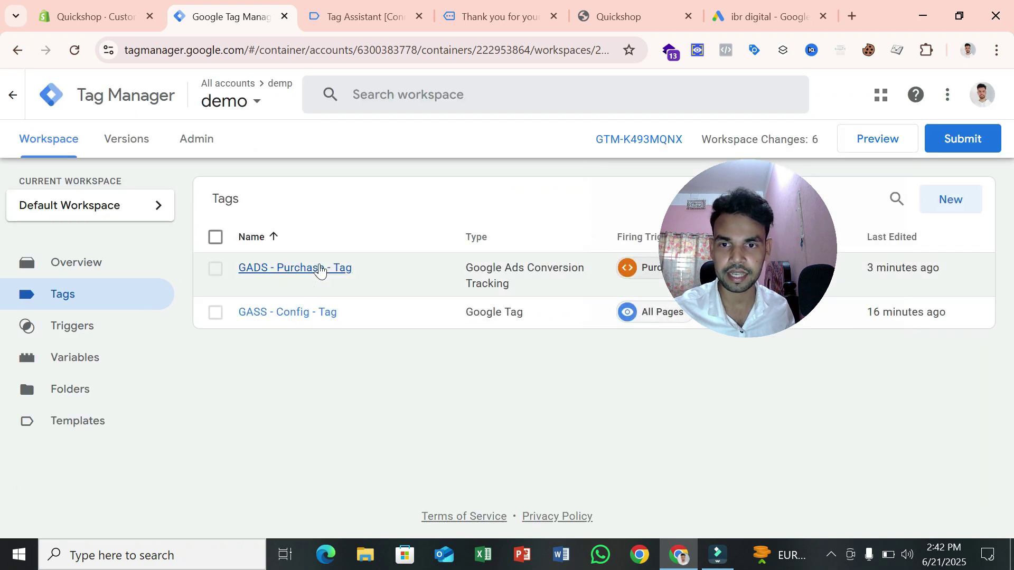
{"action": "left_click", "coordinate": [319, 269]}
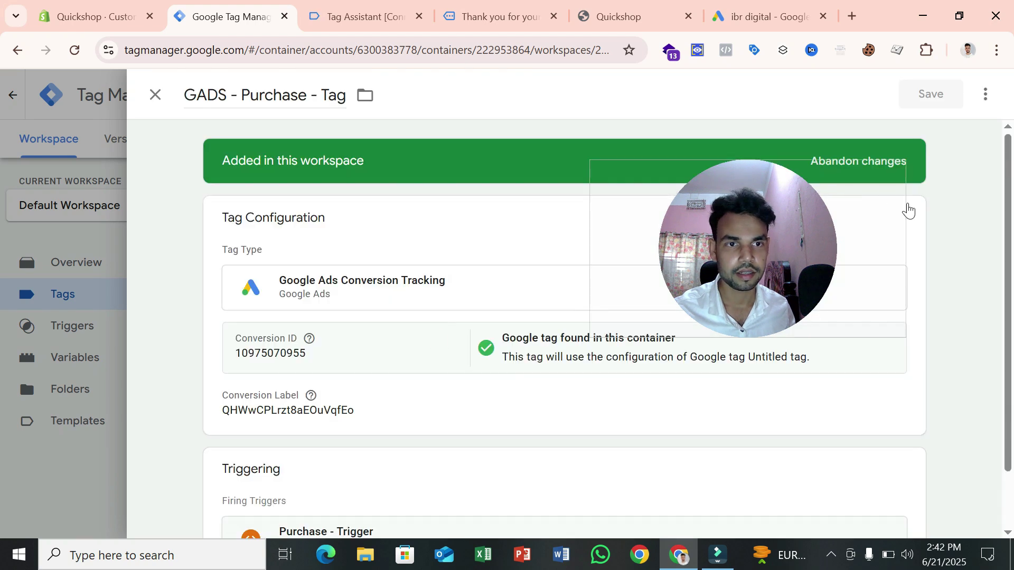
{"action": "left_click", "coordinate": [910, 217]}
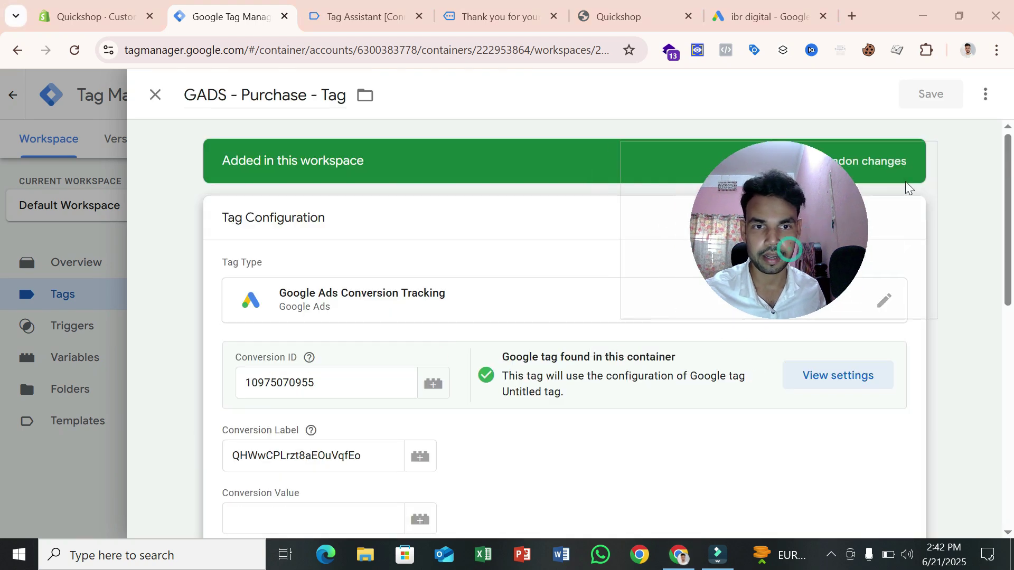
{"action": "scroll", "coordinate": [407, 351], "scroll_direction": "down", "scroll_amount": 3}
{"action": "left_click", "coordinate": [351, 353]}
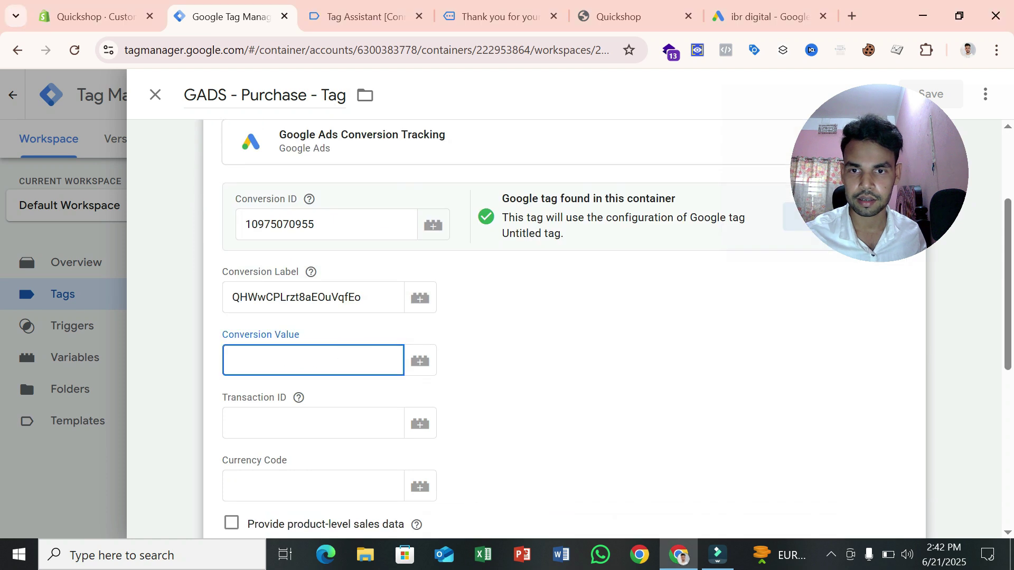
{"action": "left_click", "coordinate": [420, 361]}
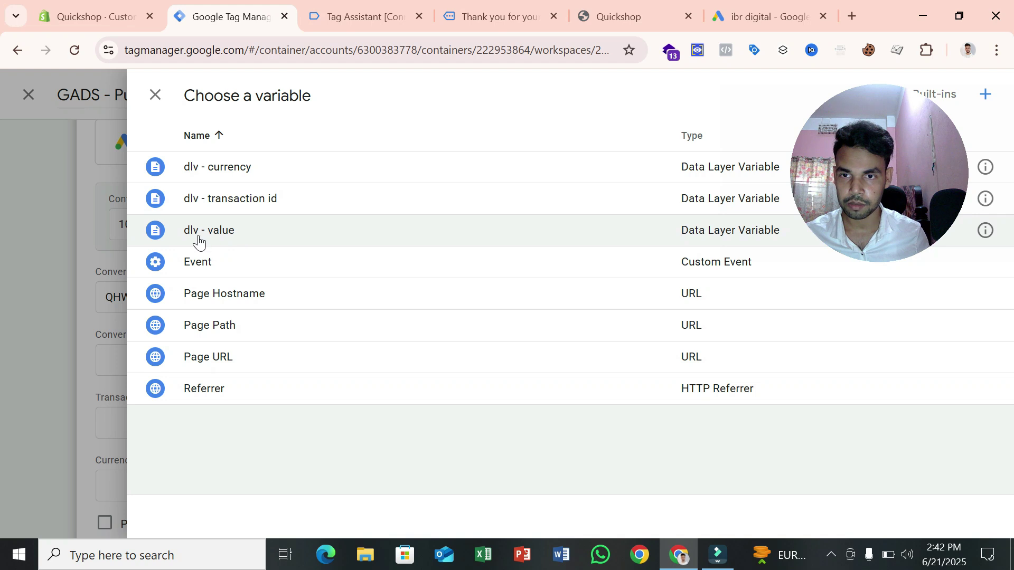
{"action": "left_click", "coordinate": [257, 233]}
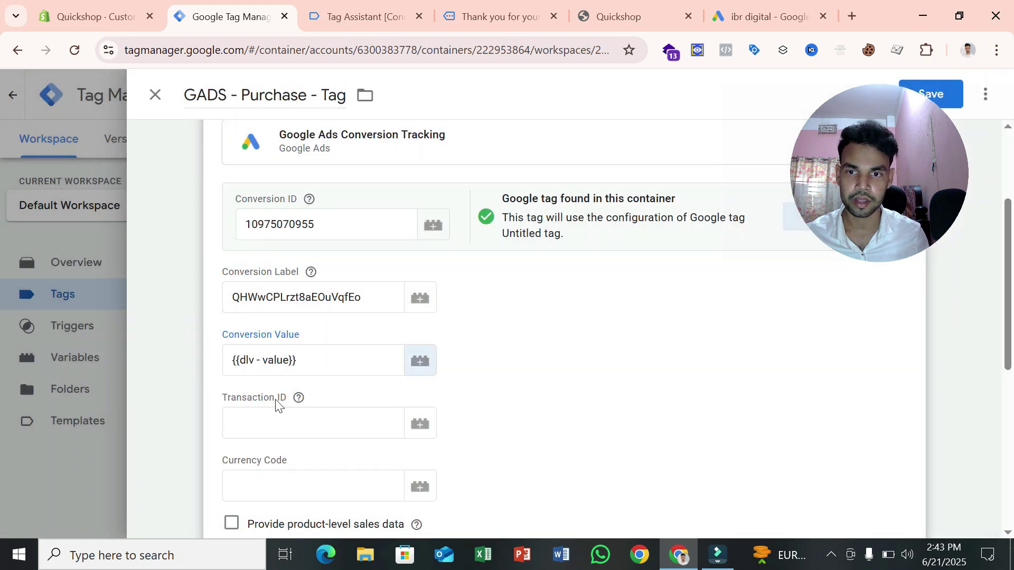
Set the purchase tag's Transaction ID to {{dlv - transaction id}} and its Currency Code to {{dlv - currency}}
{"action": "left_click", "coordinate": [272, 425]}
{"action": "left_click", "coordinate": [418, 429]}
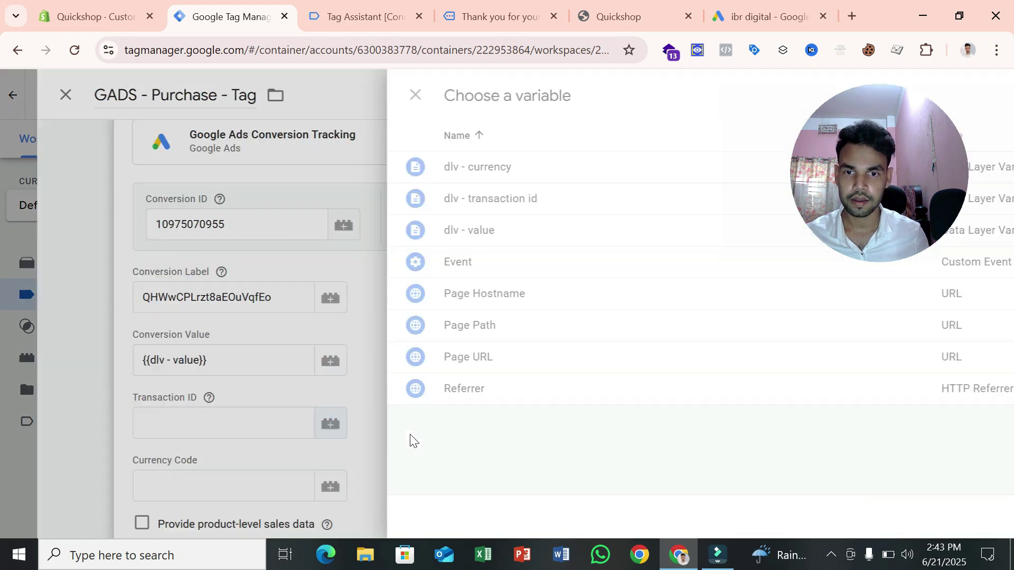
{"action": "left_click", "coordinate": [283, 200]}
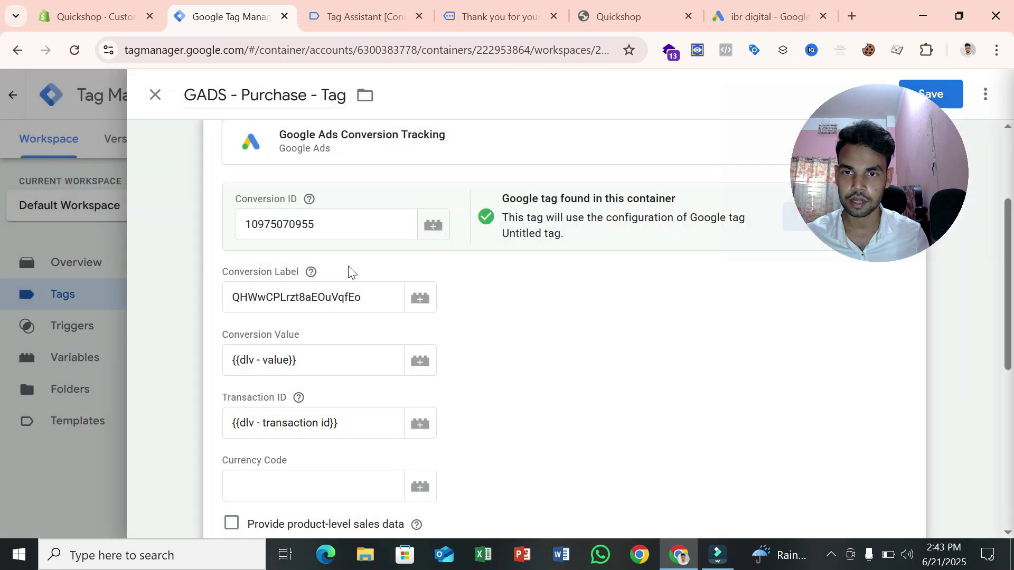
{"action": "left_click", "coordinate": [427, 405]}
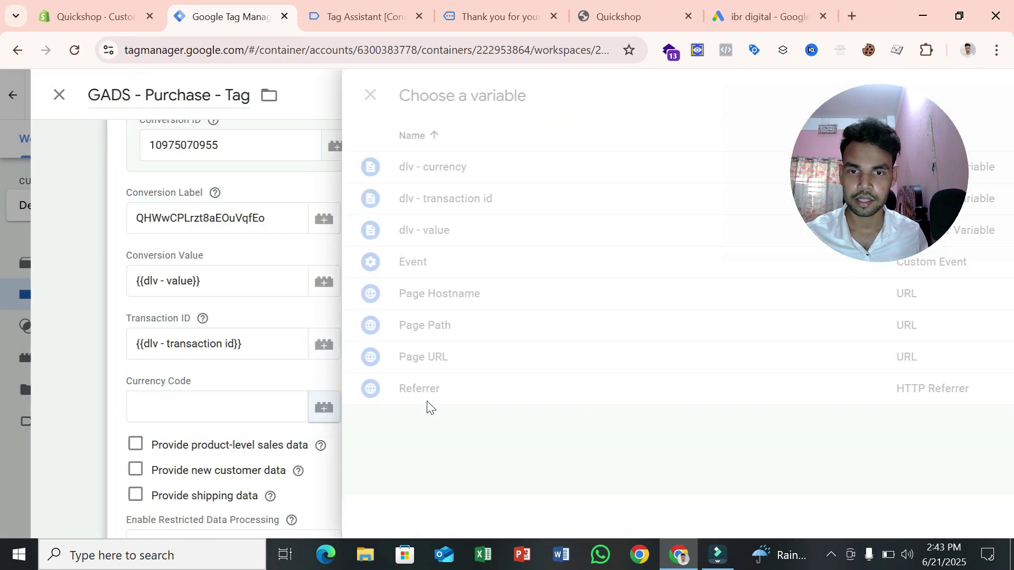
{"action": "left_click", "coordinate": [273, 177]}
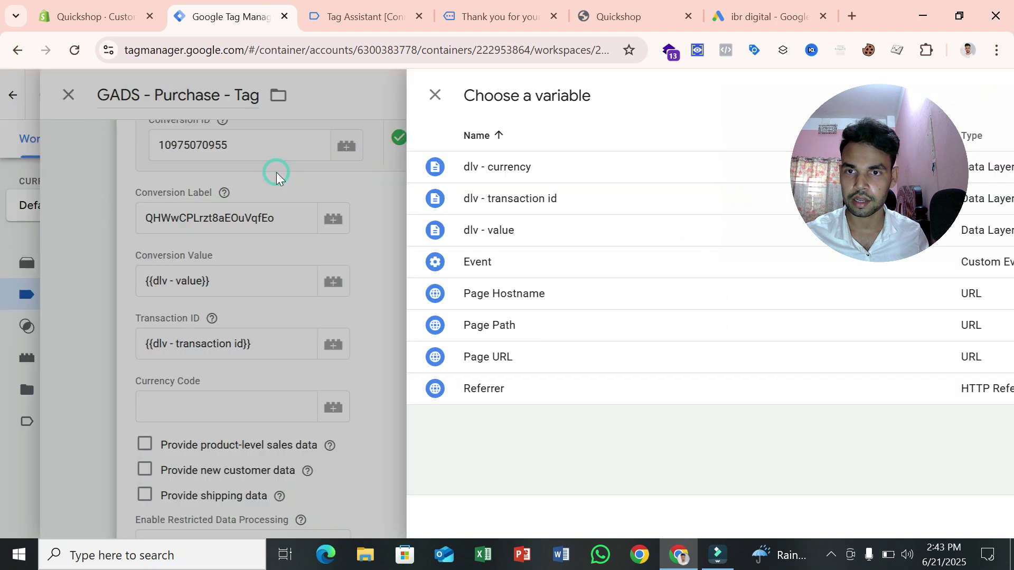
{"action": "scroll", "coordinate": [455, 356], "scroll_direction": "down", "scroll_amount": 4}
{"action": "scroll", "coordinate": [523, 405], "scroll_direction": "down", "scroll_amount": 1}
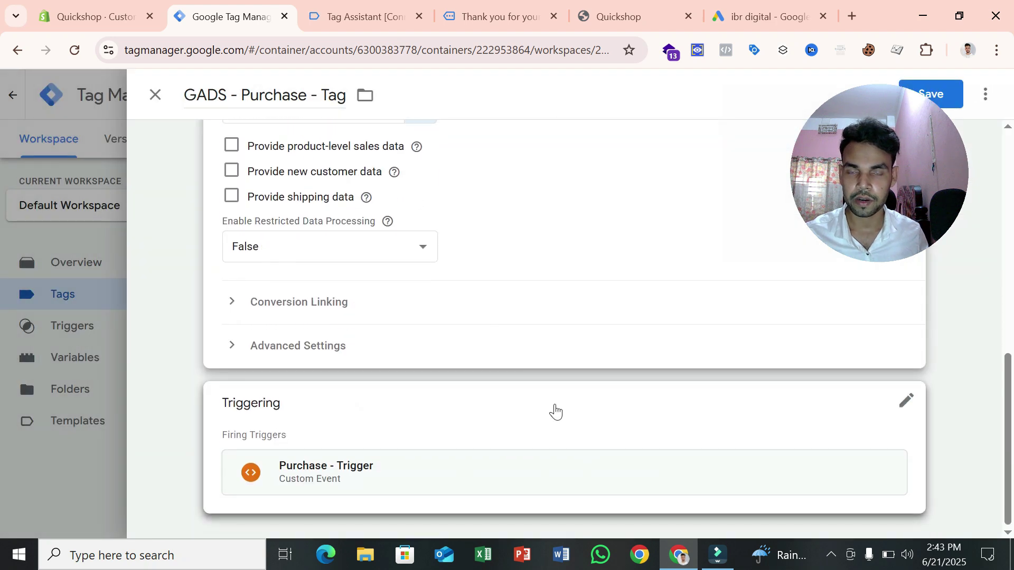
{"action": "scroll", "coordinate": [555, 410], "scroll_direction": "up", "scroll_amount": 4}
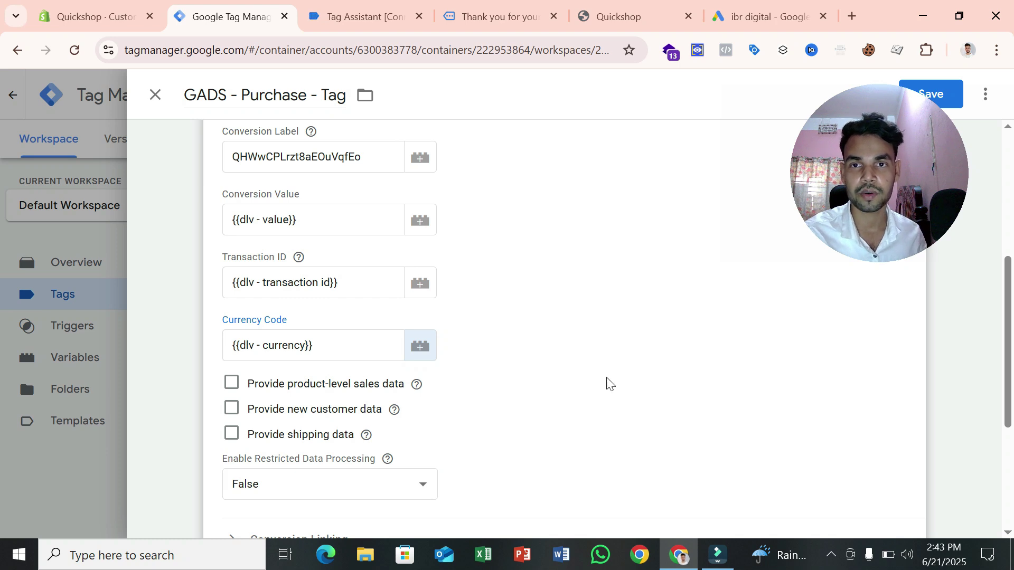
{"action": "scroll", "coordinate": [608, 384], "scroll_direction": "down", "scroll_amount": 5}
{"action": "scroll", "coordinate": [680, 326], "scroll_direction": "up", "scroll_amount": 10}
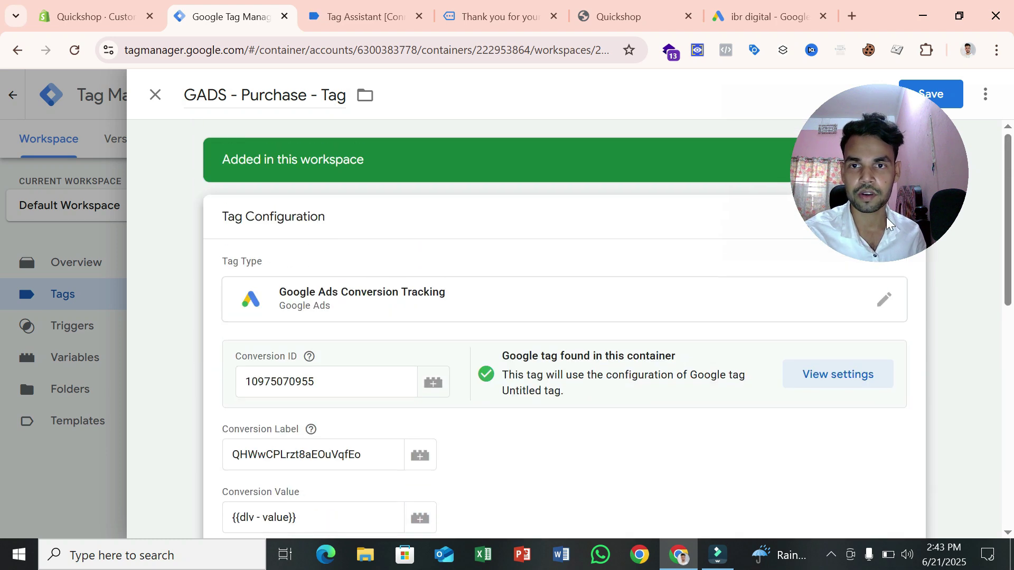
Save the GADS - Purchase - Tag and review the customer data of the ib_purchase event in Tag Assistant
{"action": "left_click", "coordinate": [954, 95]}
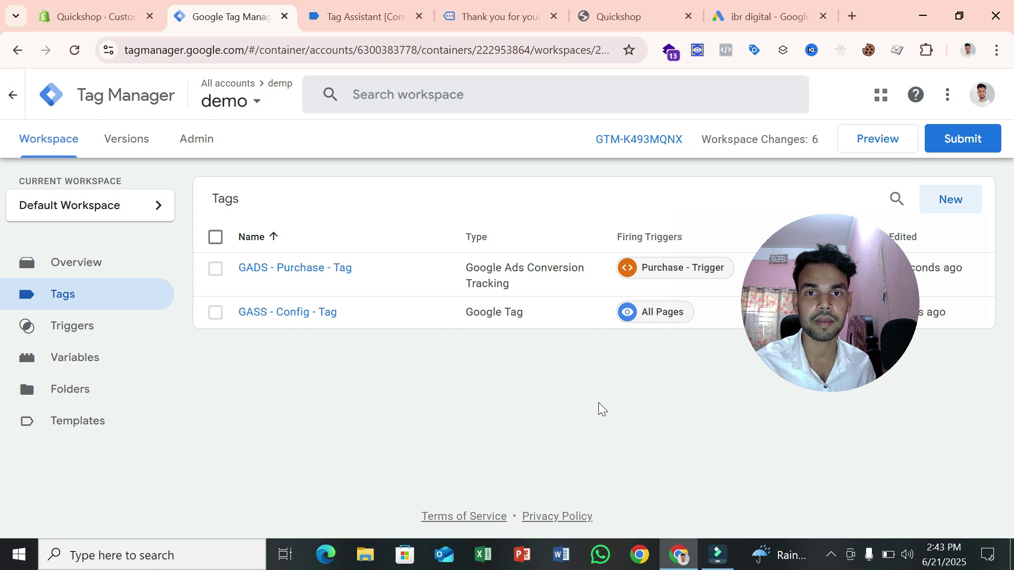
{"action": "left_click", "coordinate": [486, 4]}
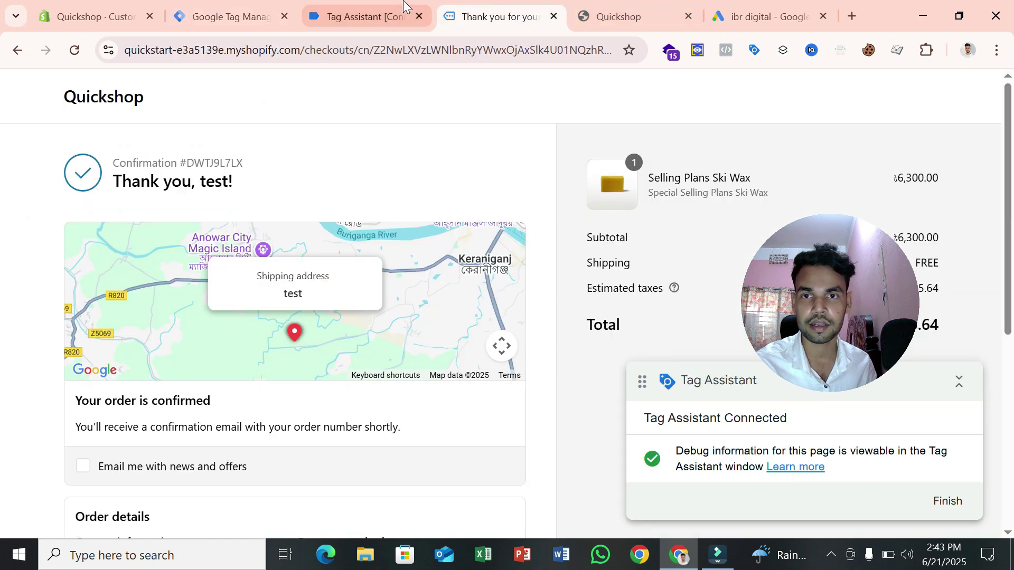
{"action": "left_click", "coordinate": [365, 15]}
{"action": "scroll", "coordinate": [596, 348], "scroll_direction": "down", "scroll_amount": 1}
{"action": "scroll", "coordinate": [596, 349], "scroll_direction": "up", "scroll_amount": 2}
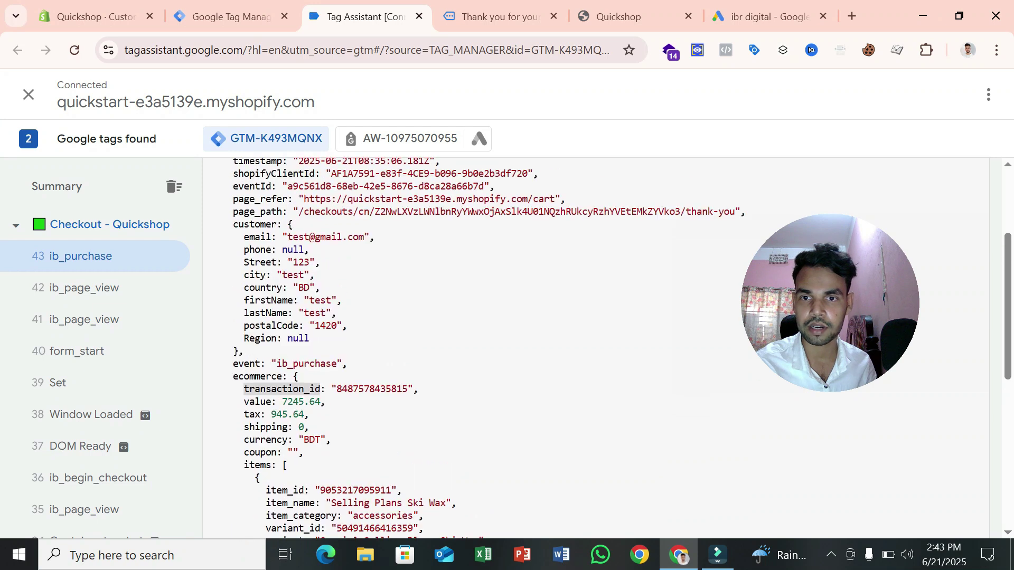
{"action": "left_click", "coordinate": [238, 224]}
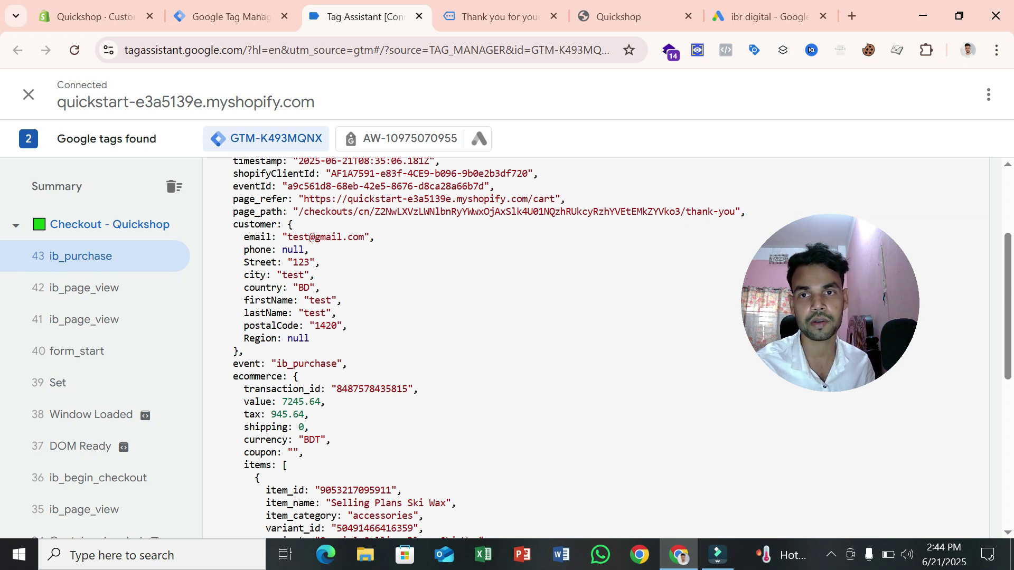
Create a new user-defined variable of type Data Layer Variable in Tag Manager
{"action": "left_click", "coordinate": [222, 16]}
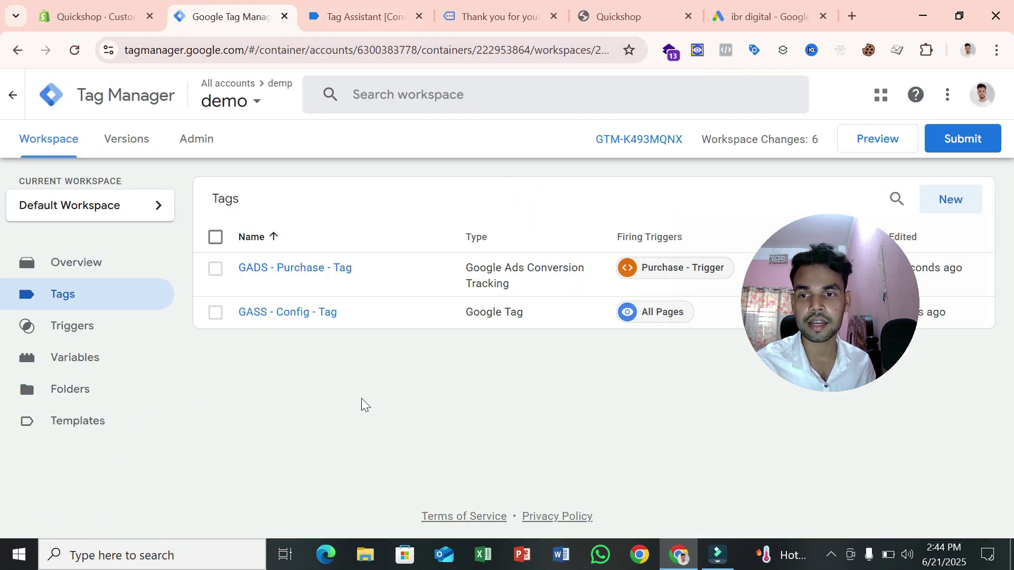
{"action": "left_click", "coordinate": [125, 373]}
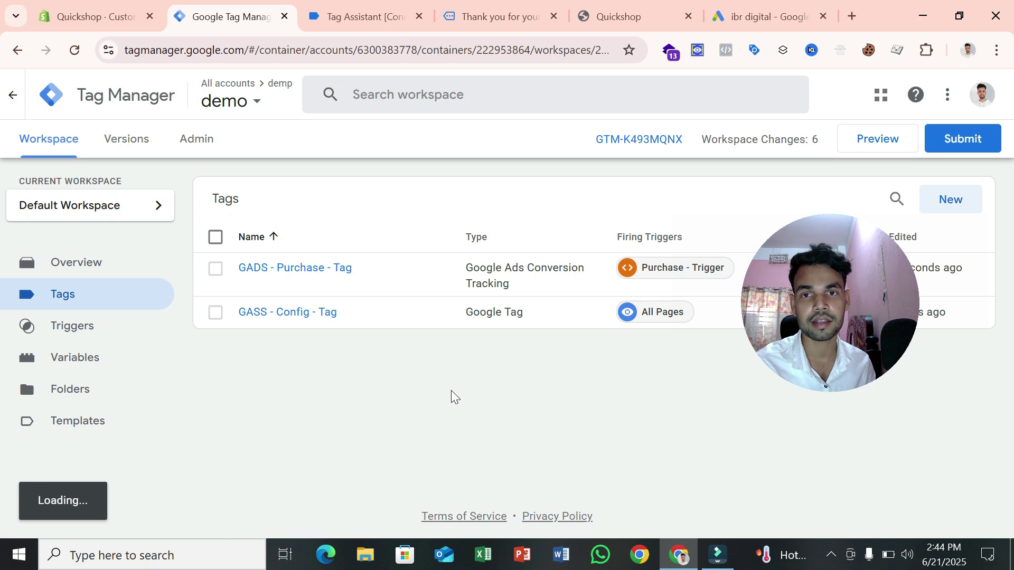
{"action": "left_click", "coordinate": [365, 17]}
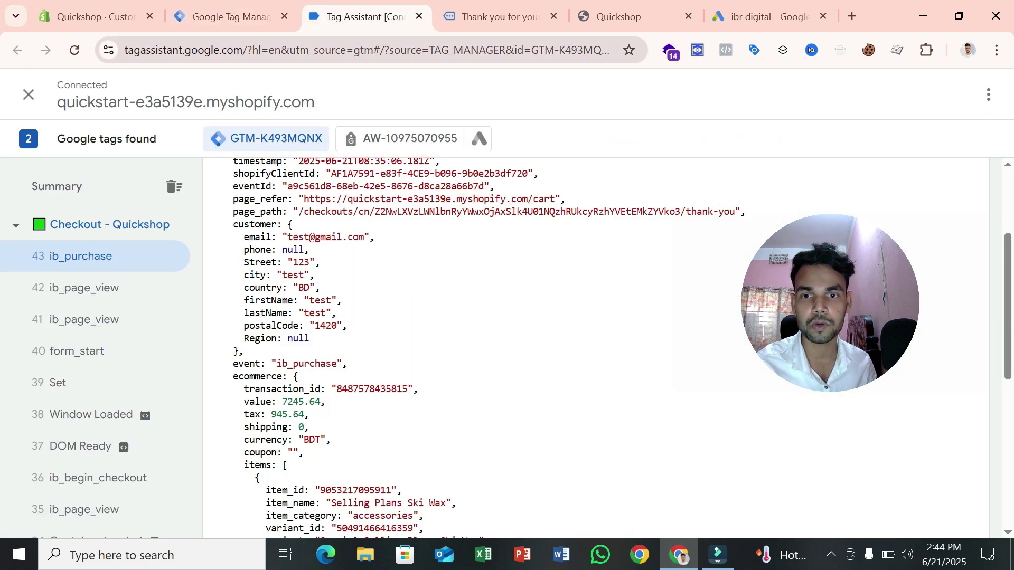
{"action": "left_click_drag", "start_coordinate": [244, 237], "coordinate": [347, 326]}
{"action": "left_click", "coordinate": [294, 15]}
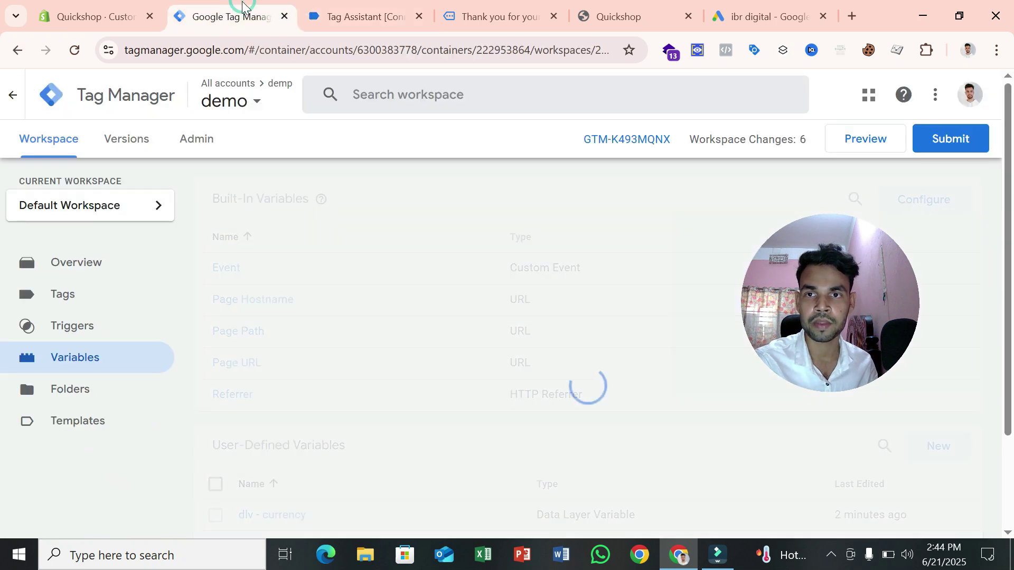
{"action": "scroll", "coordinate": [413, 383], "scroll_direction": "down", "scroll_amount": 3}
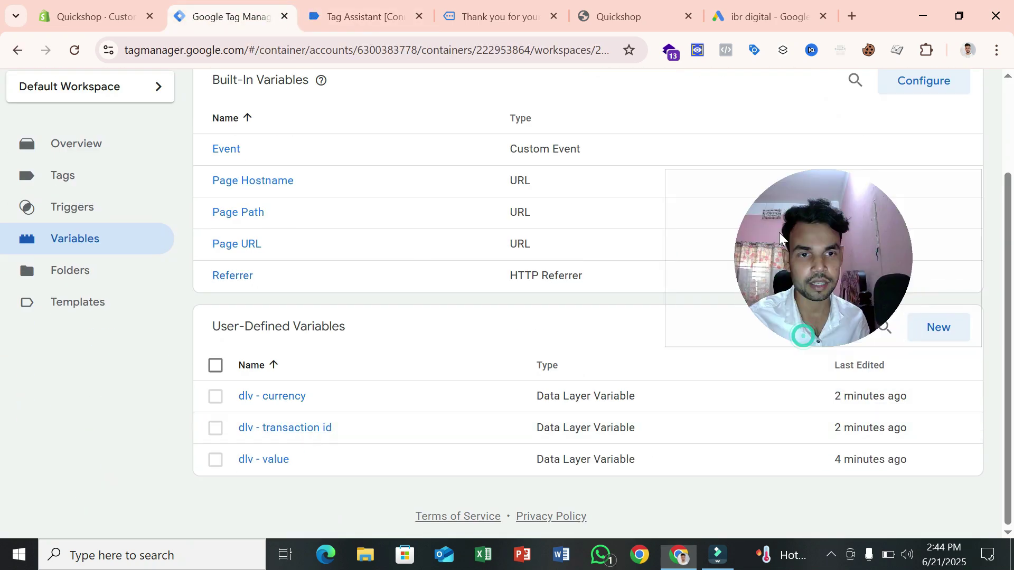
{"action": "left_click", "coordinate": [951, 333]}
{"action": "left_click", "coordinate": [489, 248]}
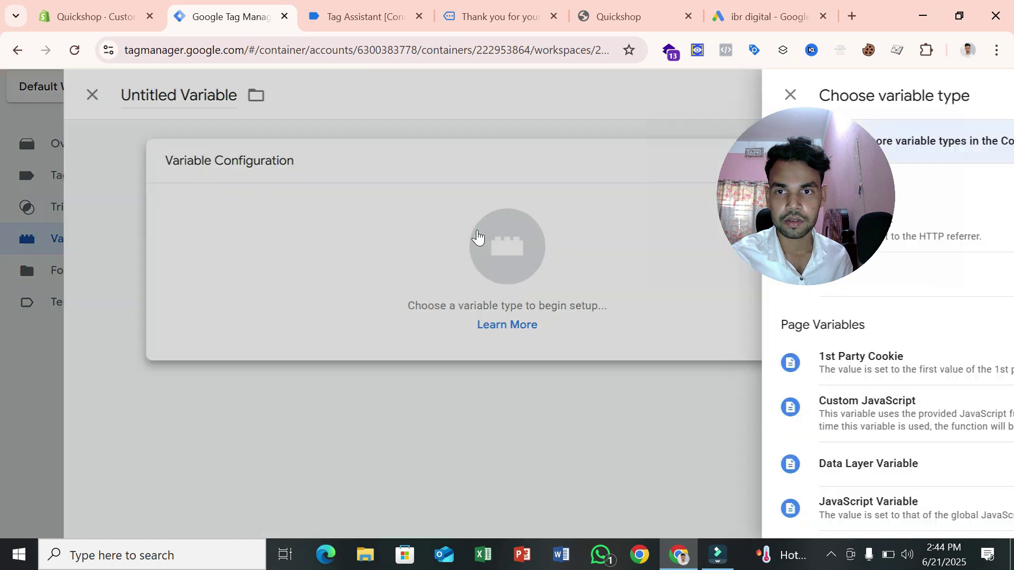
{"action": "scroll", "coordinate": [671, 442], "scroll_direction": "down", "scroll_amount": 2}
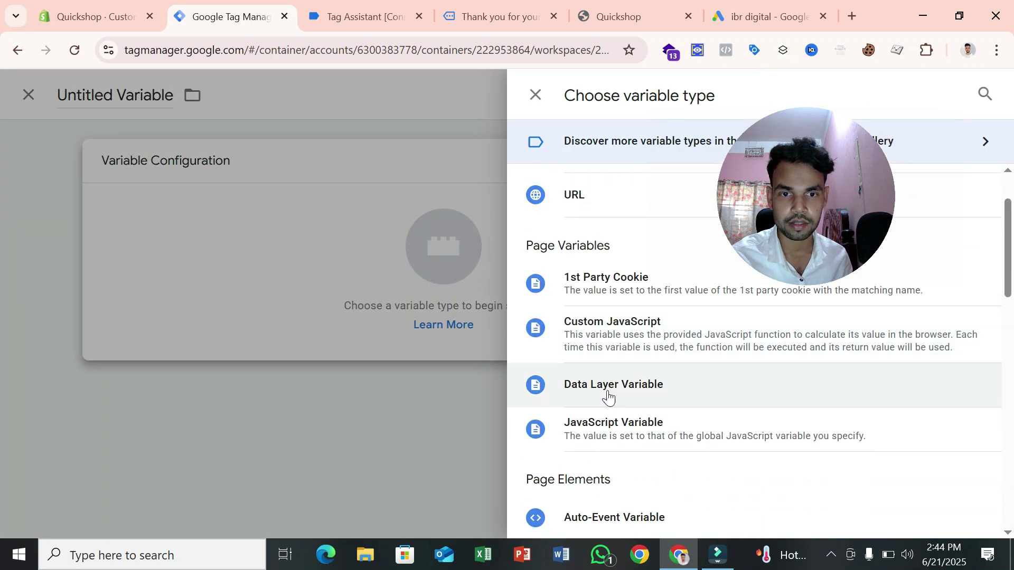
{"action": "left_click", "coordinate": [608, 391]}
Copy the key customer from the ib_purchase data in Tag Assistant and enter customer. as the new variable's Data Layer Variable Name
{"action": "left_click", "coordinate": [351, 7]}
{"action": "left_click", "coordinate": [260, 248]}
{"action": "double_click", "coordinate": [254, 225]}
{"action": "right_click", "coordinate": [257, 232]}
{"action": "left_click", "coordinate": [288, 245]}
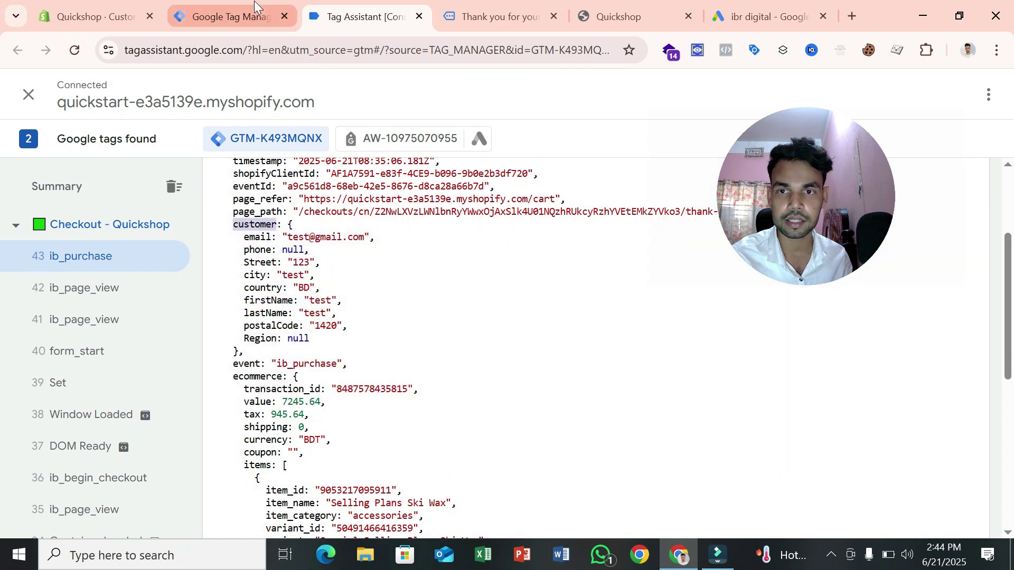
{"action": "left_click", "coordinate": [229, 16]}
{"action": "right_click", "coordinate": [346, 331]}
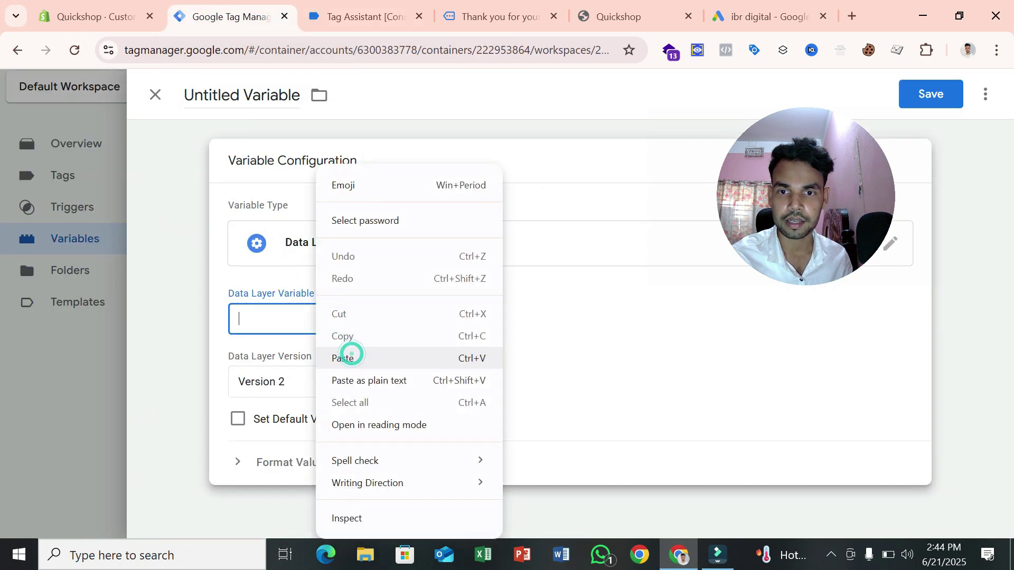
{"action": "left_click", "coordinate": [344, 355]}
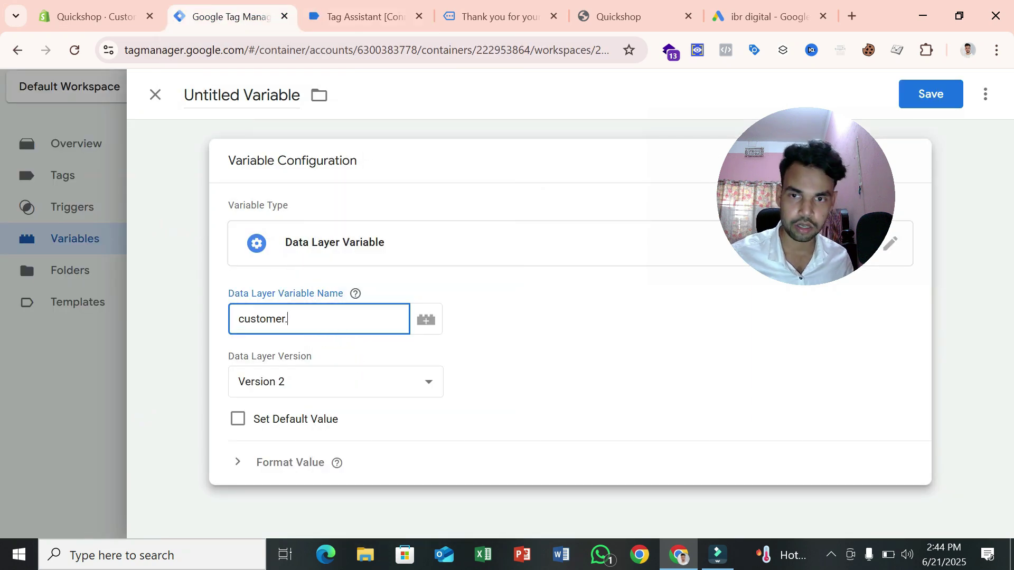
Copy the key email from the customer data in Tag Assistant and complete the Data Layer Variable Name as customer.email
{"action": "left_click", "coordinate": [358, 15]}
{"action": "double_click", "coordinate": [254, 237]}
{"action": "right_click", "coordinate": [258, 239]}
{"action": "left_click", "coordinate": [283, 255]}
{"action": "left_click", "coordinate": [229, 16]}
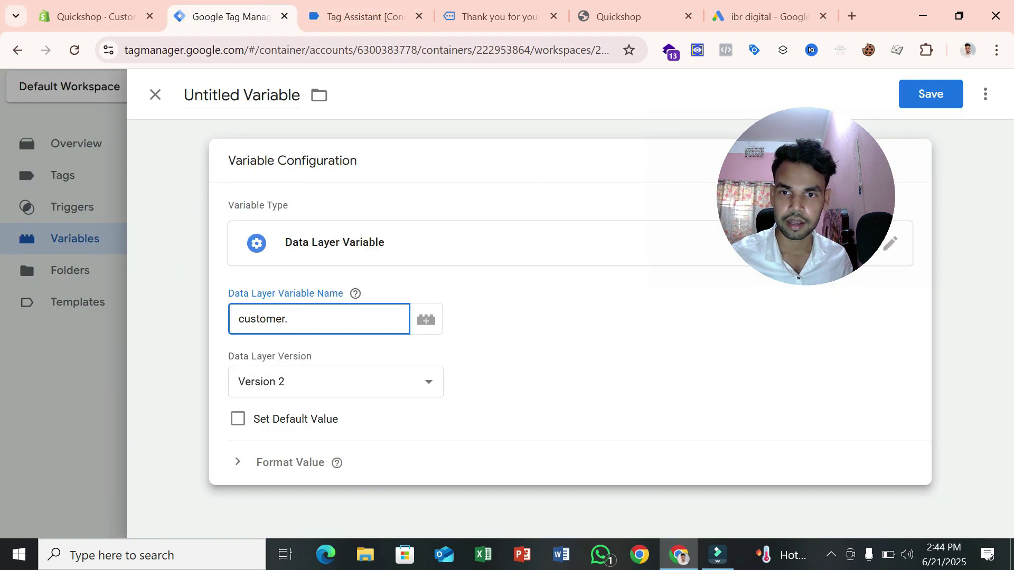
{"action": "right_click", "coordinate": [317, 324]}
{"action": "left_click", "coordinate": [341, 358]}
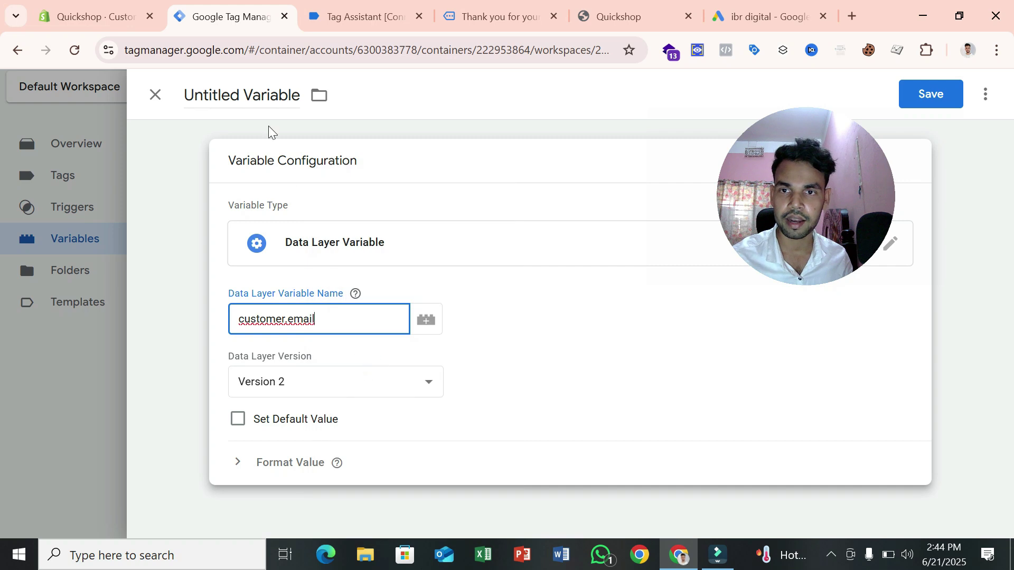
Name the variable dlv - email and save it
{"action": "left_click", "coordinate": [271, 95]}
{"action": "type", "text": "dlv - email"}
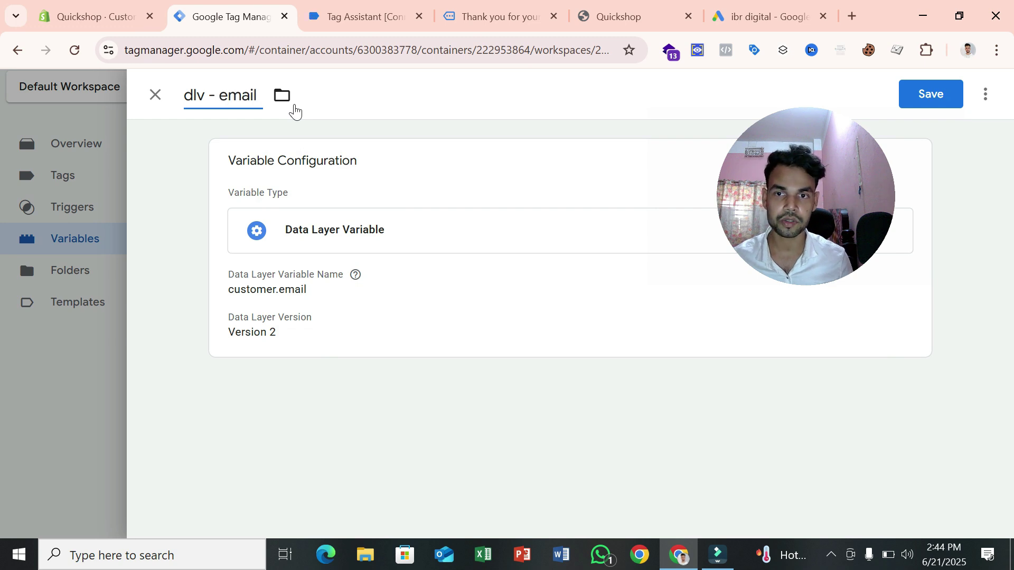
{"action": "left_click", "coordinate": [954, 92]}
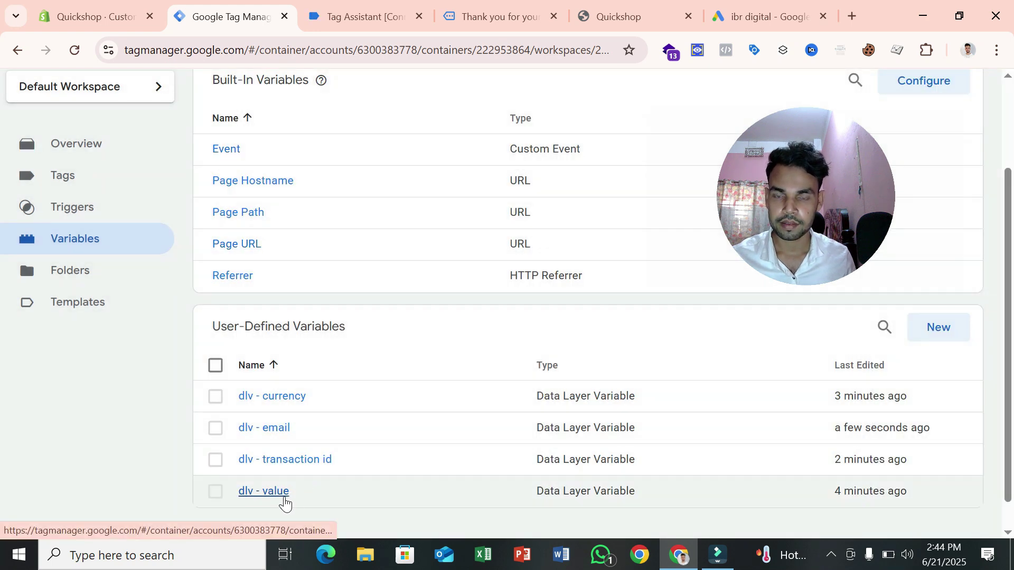
Duplicate the dlv - email variable and rename the copy dlv - phone
{"action": "left_click", "coordinate": [285, 430]}
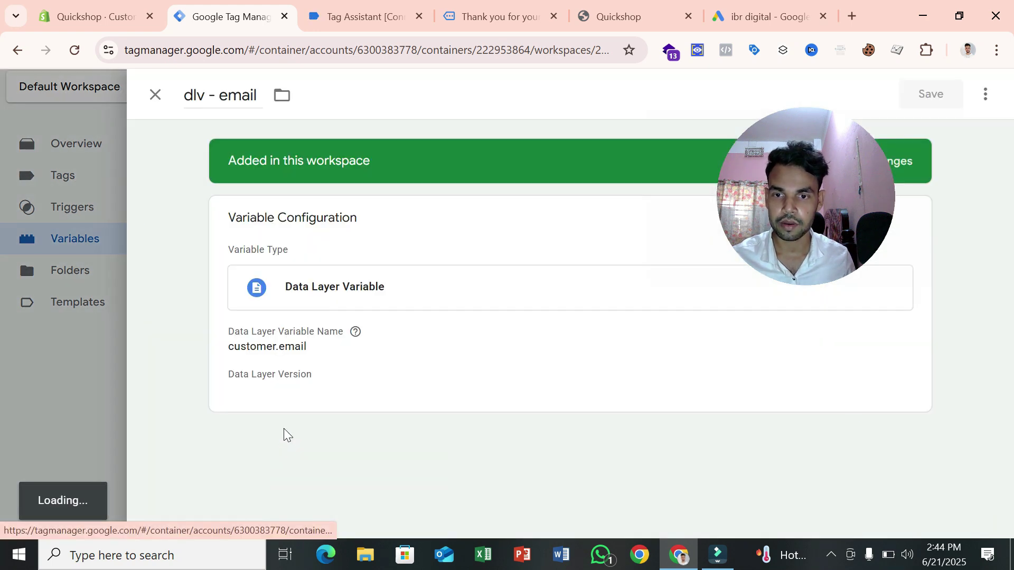
{"action": "left_click", "coordinate": [985, 94]}
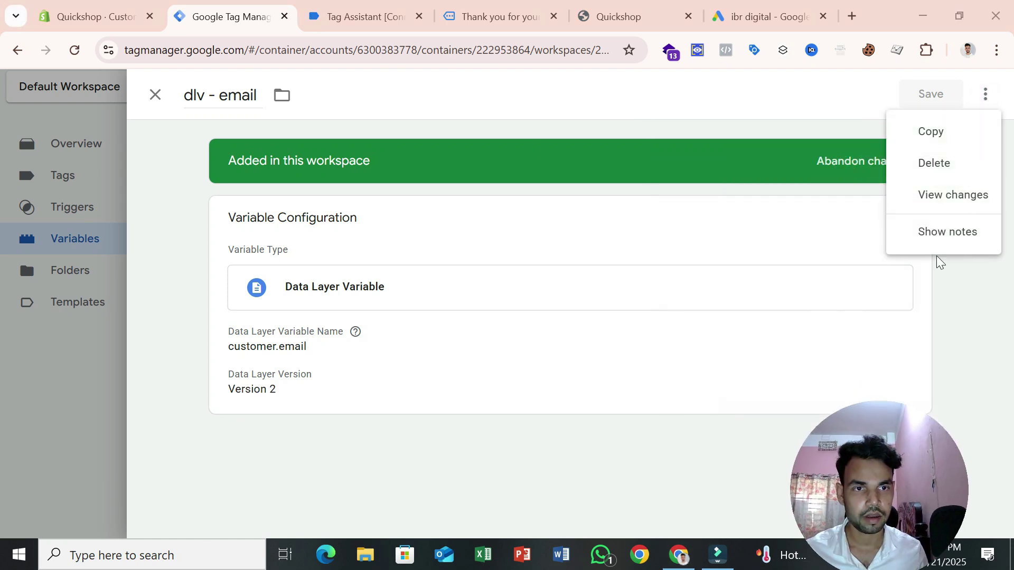
{"action": "left_click", "coordinate": [937, 130]}
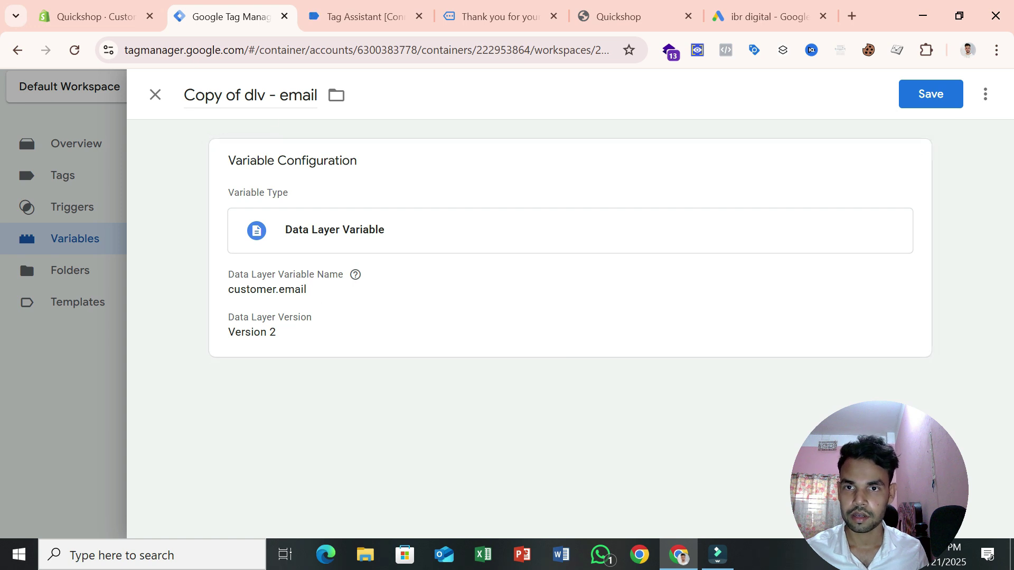
{"action": "left_click", "coordinate": [246, 94]}
{"action": "key", "text": "BackSpace"}
{"action": "key", "text": "BackSpace"}
{"action": "key", "text": "BackSpace"}
{"action": "key", "text": "BackSpace"}
{"action": "key", "text": "BackSpace"}
{"action": "key", "text": "BackSpace"}
{"action": "key", "text": "BackSpace"}
{"action": "key", "text": "BackSpace"}
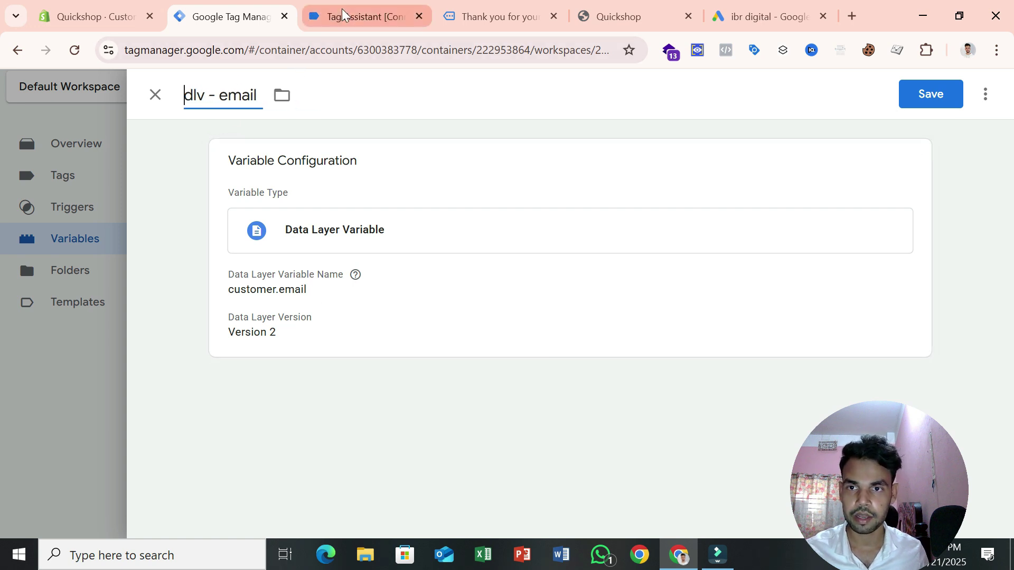
{"action": "double_click", "coordinate": [239, 95]}
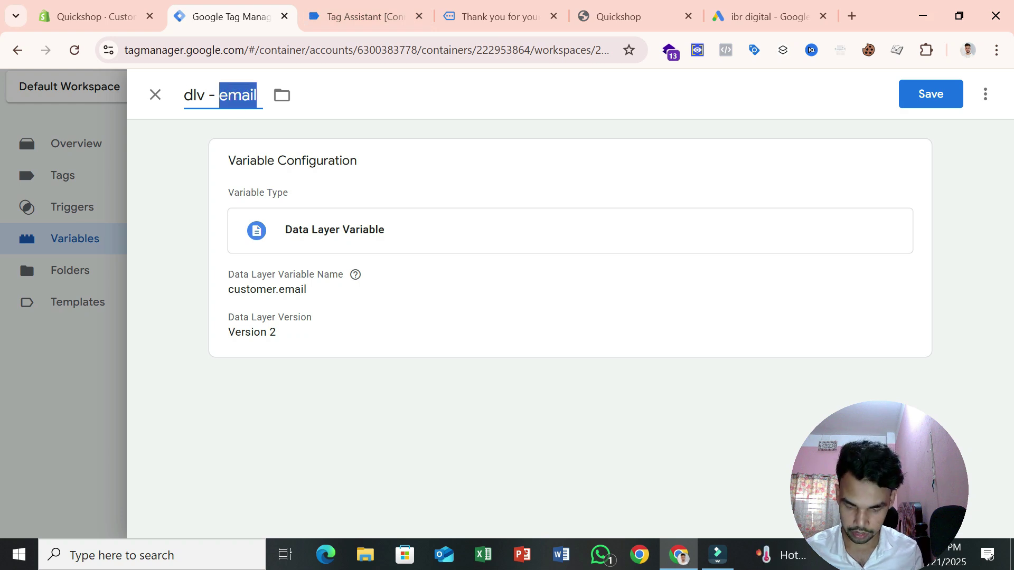
{"action": "type", "text": "phon"}
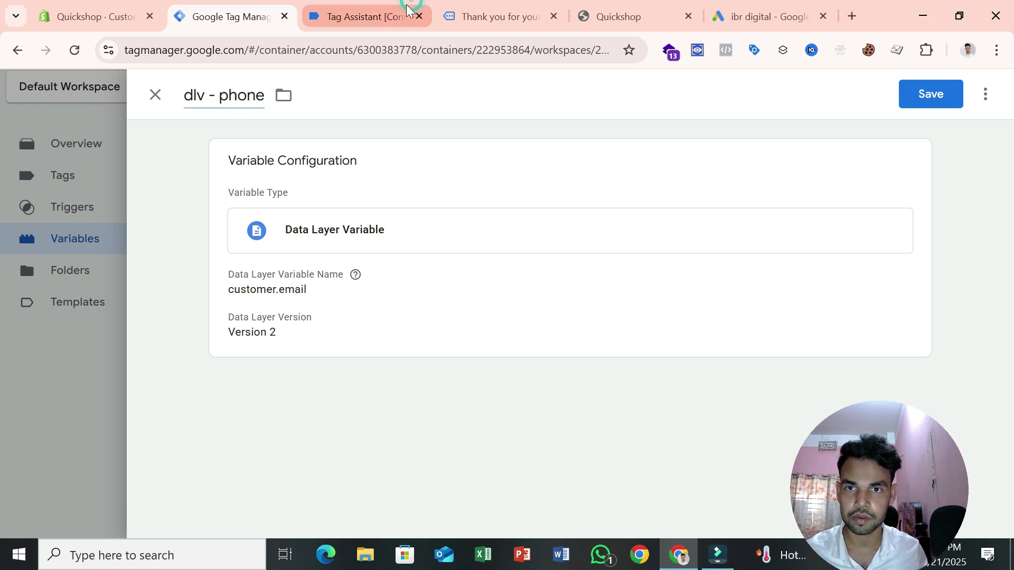
Copy the key phone from Tag Assistant, set the Data Layer Variable Name of dlv - phone to customer.phone and save the variable
{"action": "left_click", "coordinate": [408, 17]}
{"action": "double_click", "coordinate": [256, 249]}
{"action": "right_click", "coordinate": [263, 251]}
{"action": "left_click", "coordinate": [286, 267]}
{"action": "left_click", "coordinate": [233, 16]}
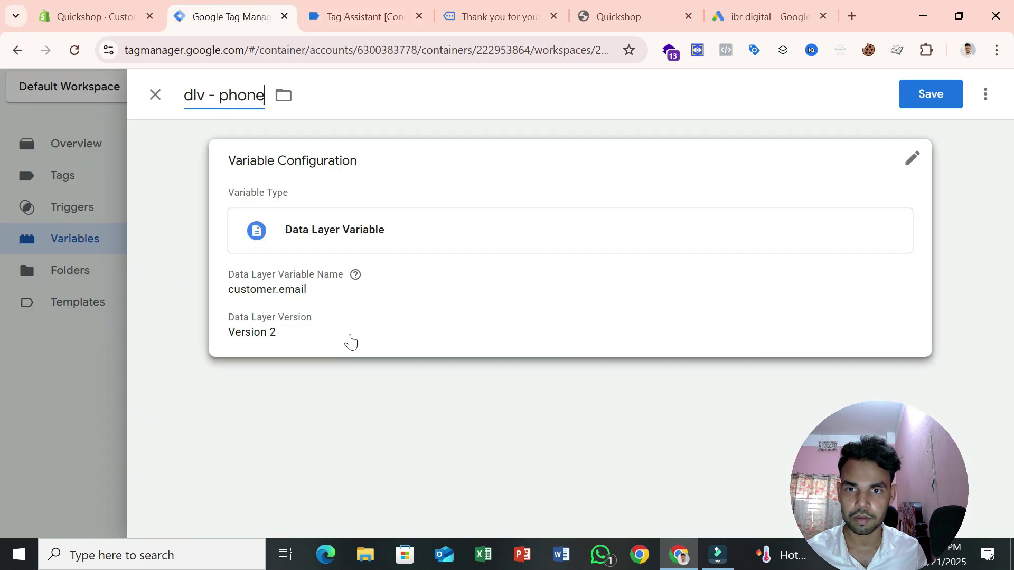
{"action": "left_click", "coordinate": [349, 340]}
{"action": "double_click", "coordinate": [301, 319]}
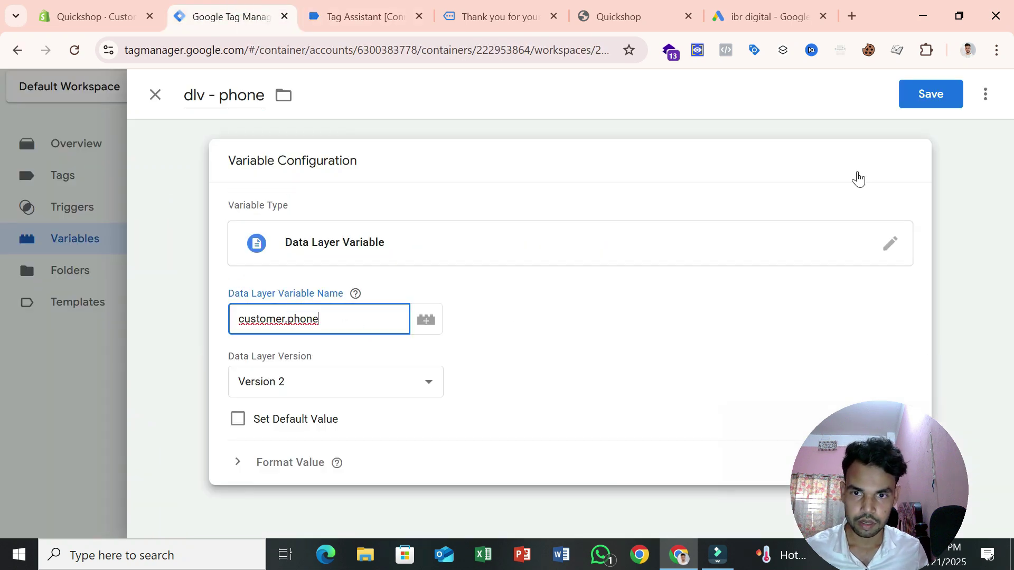
{"action": "left_click", "coordinate": [927, 94]}
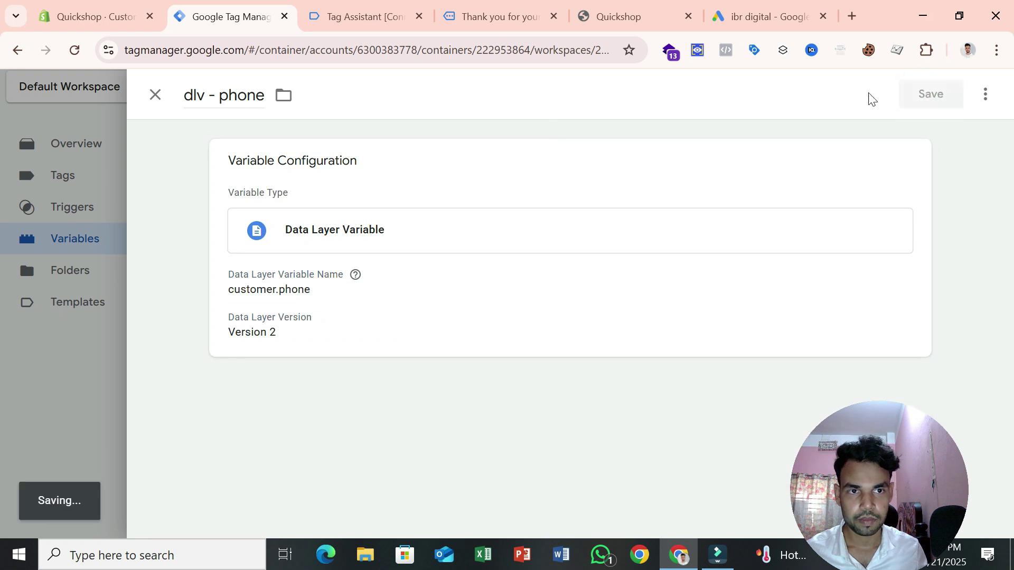
Copy the key Street from the ib_purchase event's customer data in Tag Assistant and return to Tag Manager
{"action": "left_click", "coordinate": [339, 3]}
{"action": "double_click", "coordinate": [259, 262]}
{"action": "right_click", "coordinate": [277, 267]}
{"action": "left_click", "coordinate": [292, 281]}
{"action": "left_click", "coordinate": [236, 5]}
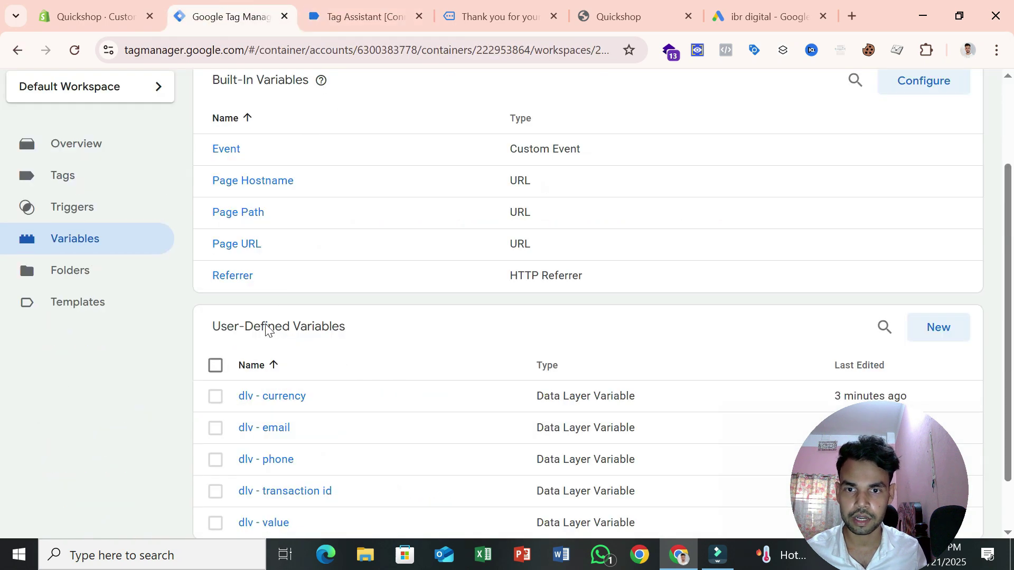
Duplicate the dlv - email variable and set the copy's Data Layer Variable Name to customer.Street
{"action": "scroll", "coordinate": [315, 417], "scroll_direction": "down", "scroll_amount": 2}
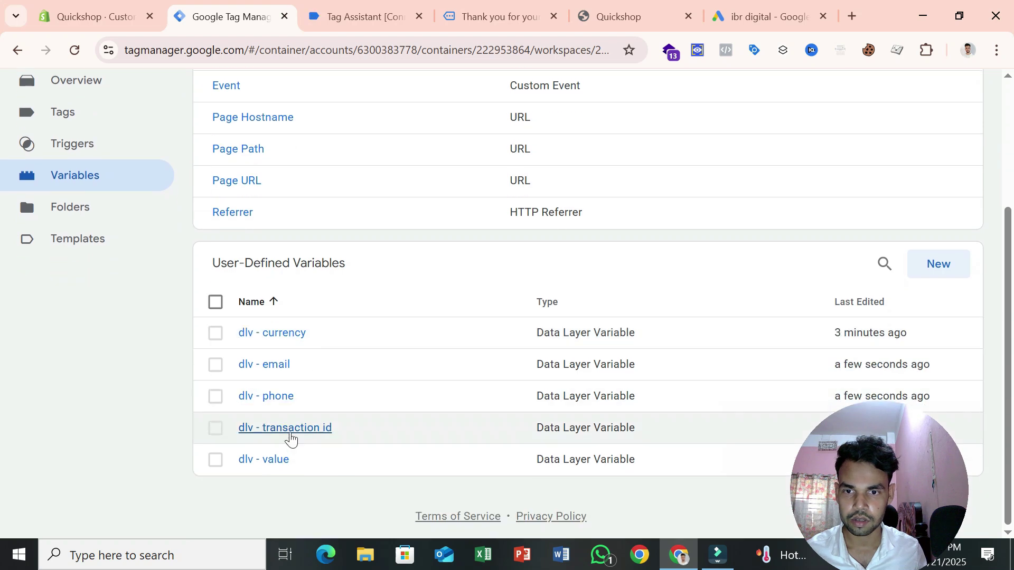
{"action": "left_click", "coordinate": [277, 363]}
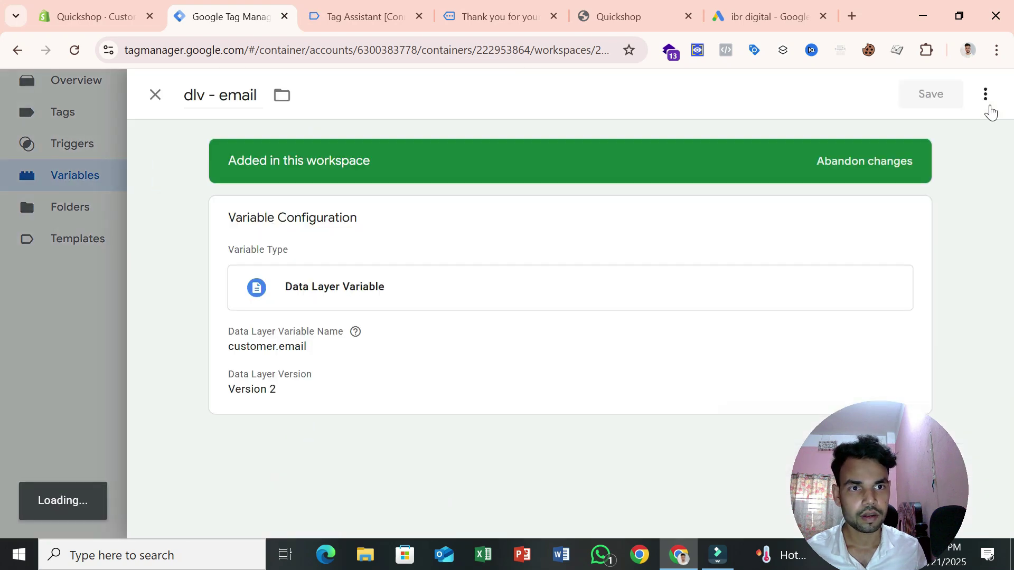
{"action": "left_click", "coordinate": [985, 95]}
{"action": "left_click", "coordinate": [961, 133]}
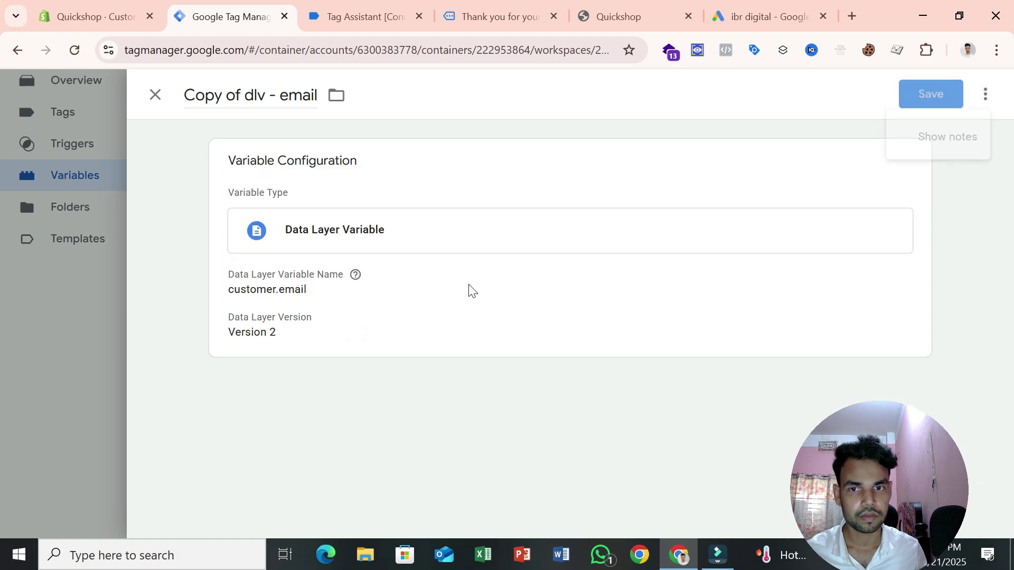
{"action": "double_click", "coordinate": [303, 319]}
{"action": "type", "text": "Street"}
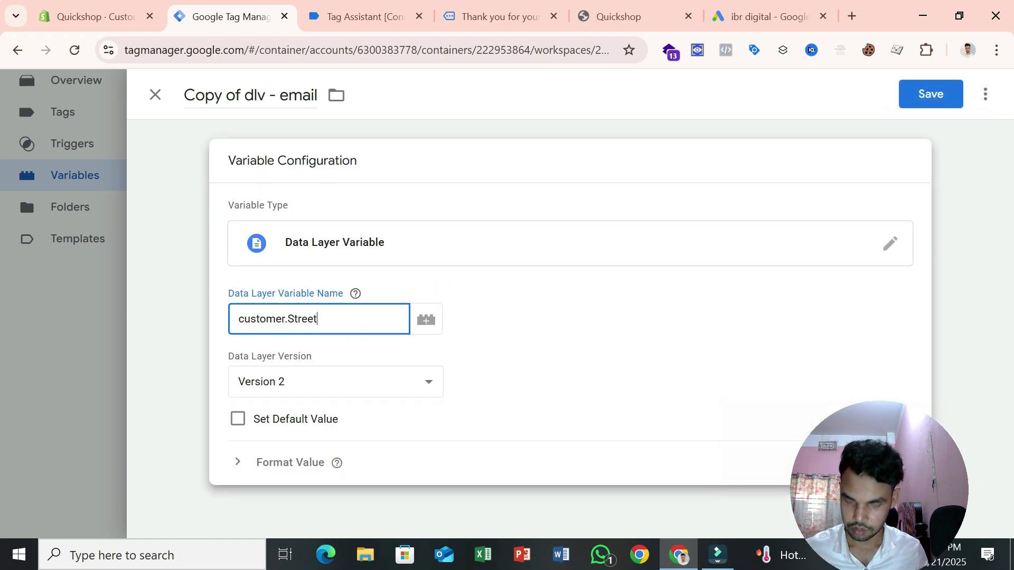
Rename the copied variable dlv - Street and save it
{"action": "left_click", "coordinate": [246, 94]}
{"action": "key", "text": "BackSpace"}
{"action": "key", "text": "BackSpace"}
{"action": "key", "text": "BackSpace"}
{"action": "key", "text": "BackSpace"}
{"action": "key", "text": "BackSpace"}
{"action": "key", "text": "BackSpace"}
{"action": "key", "text": "BackSpace"}
{"action": "key", "text": "BackSpace"}
{"action": "double_click", "coordinate": [238, 95]}
{"action": "type", "text": "Street"}
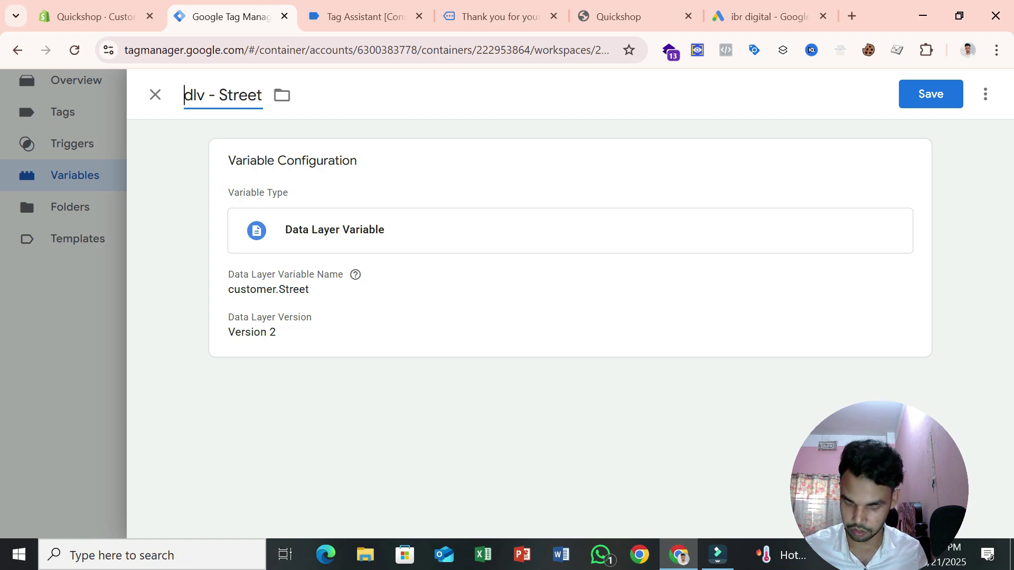
{"action": "left_click", "coordinate": [924, 101]}
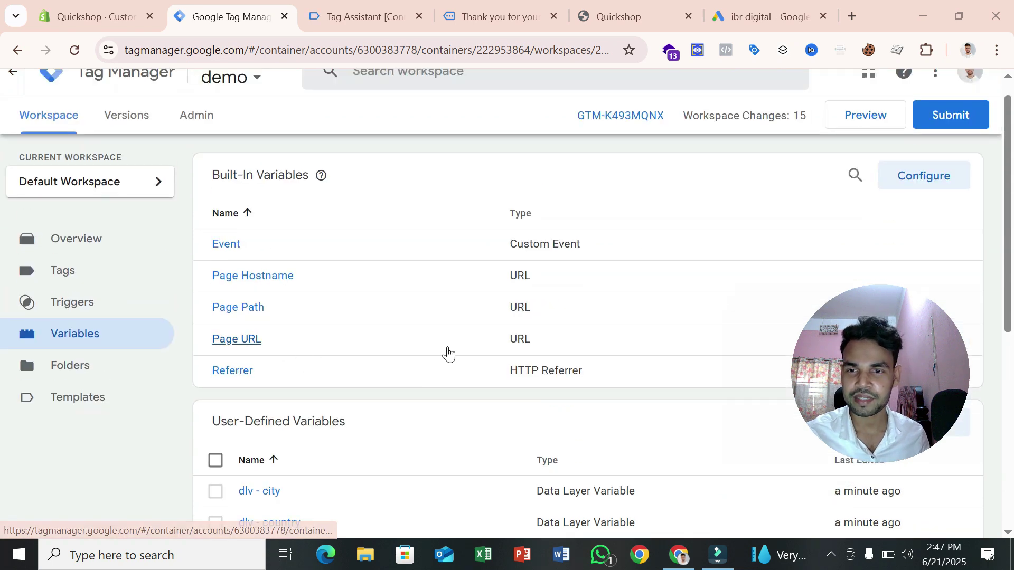
Create a new user-defined variable of the type User-Provided Data
{"action": "scroll", "coordinate": [554, 356], "scroll_direction": "down", "scroll_amount": 4}
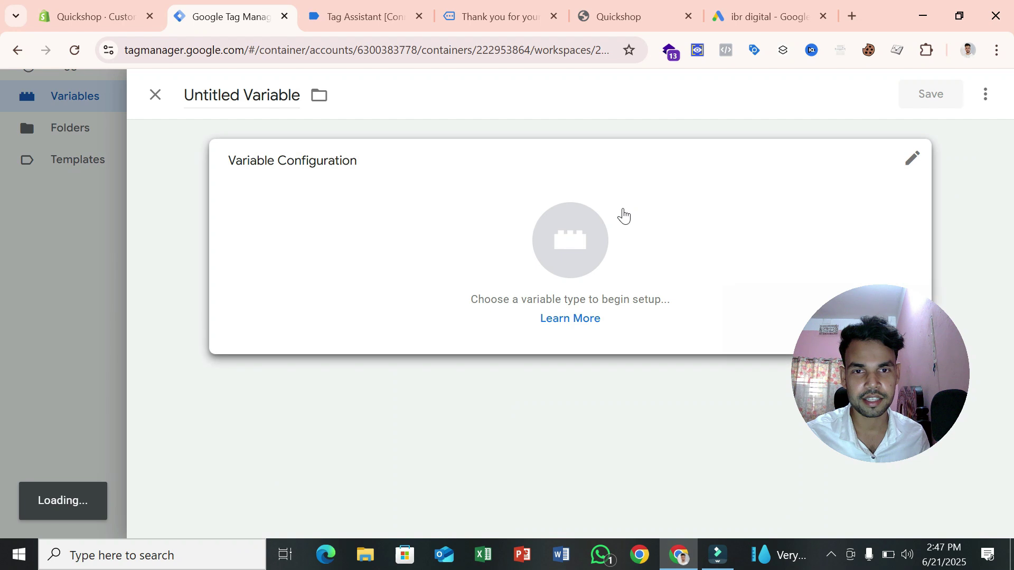
{"action": "left_click", "coordinate": [629, 215]}
{"action": "left_click", "coordinate": [986, 96]}
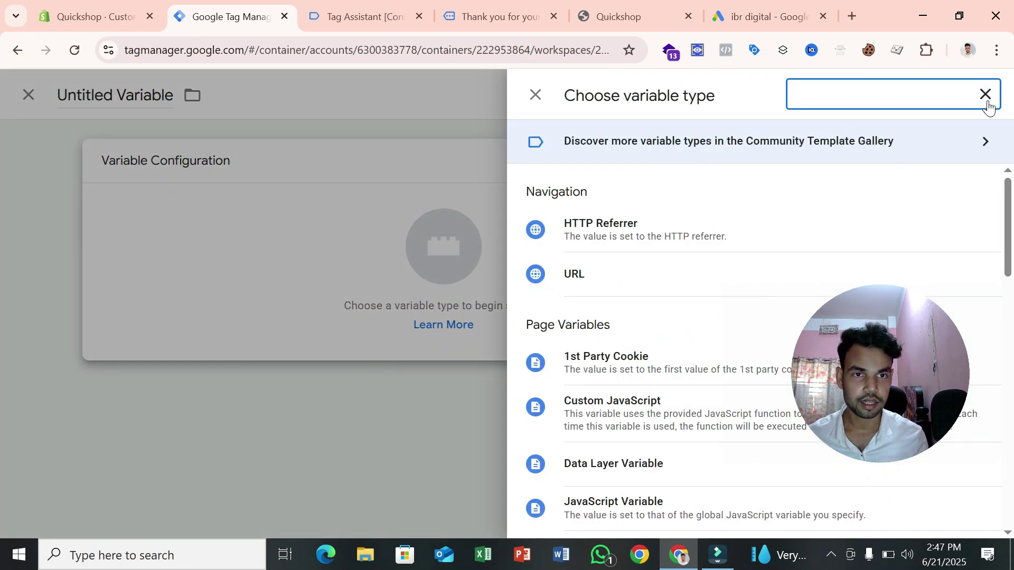
{"action": "type", "text": "use"}
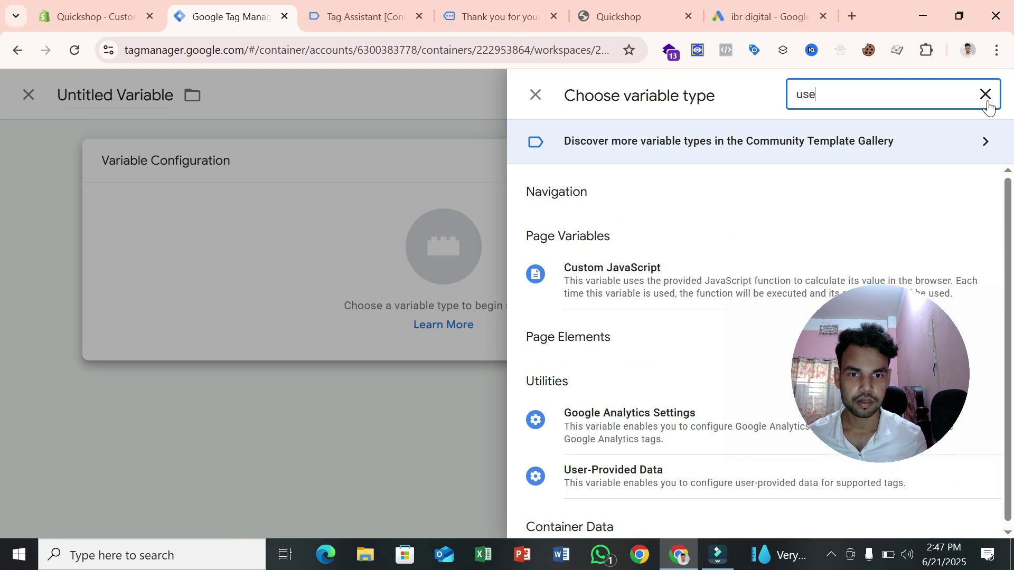
{"action": "left_click", "coordinate": [683, 493]}
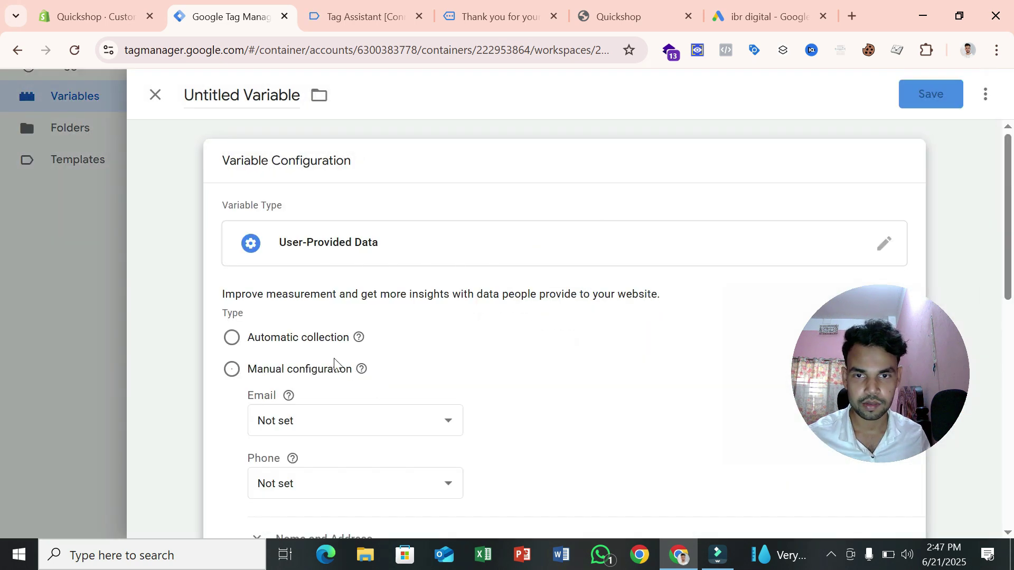
Choose Manual configuration and map Email to {{dlv - email}} and Phone to {{dlv - phone}}
{"action": "scroll", "coordinate": [331, 358], "scroll_direction": "down", "scroll_amount": 1}
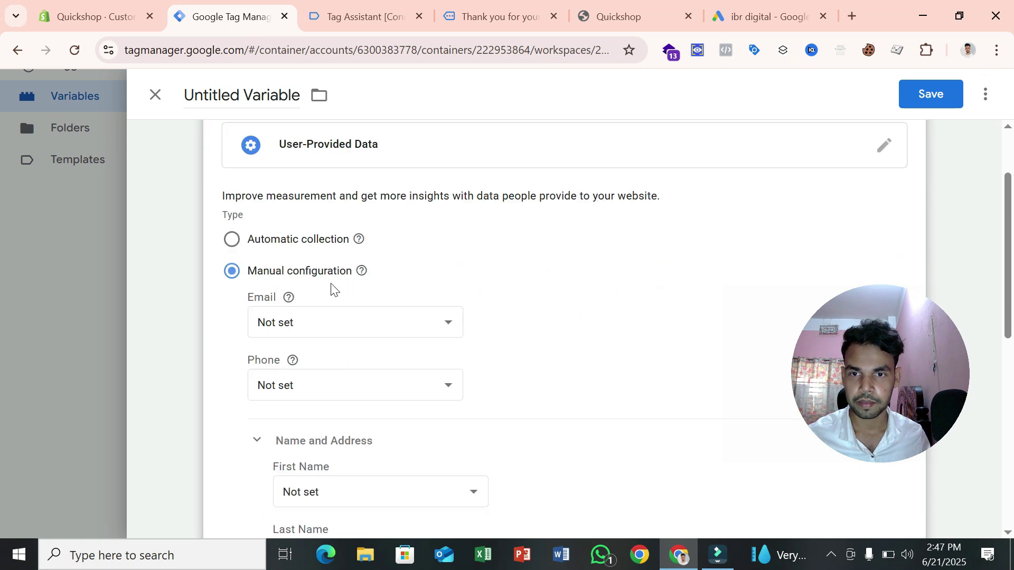
{"action": "left_click", "coordinate": [328, 322]}
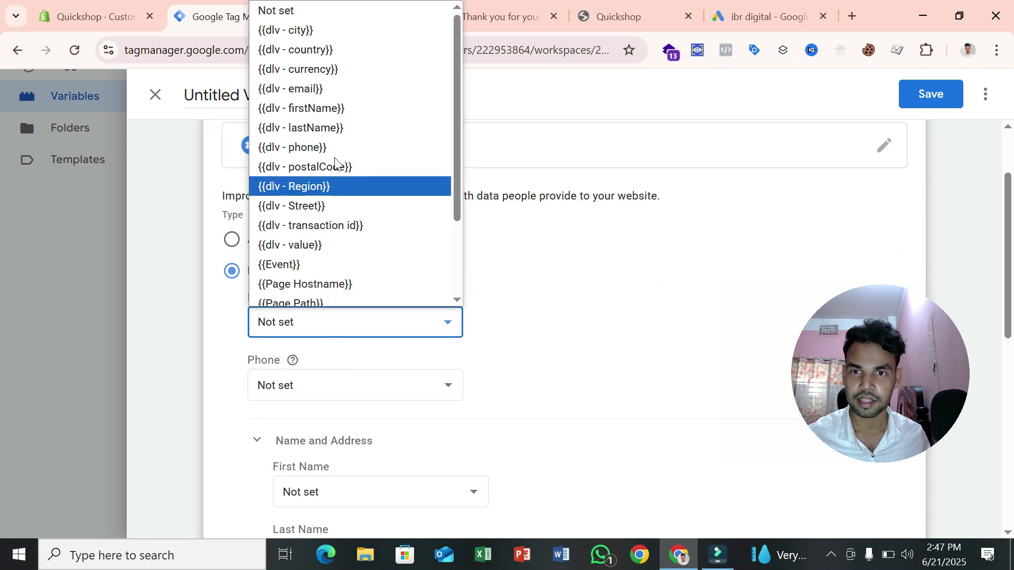
{"action": "left_click", "coordinate": [331, 91]}
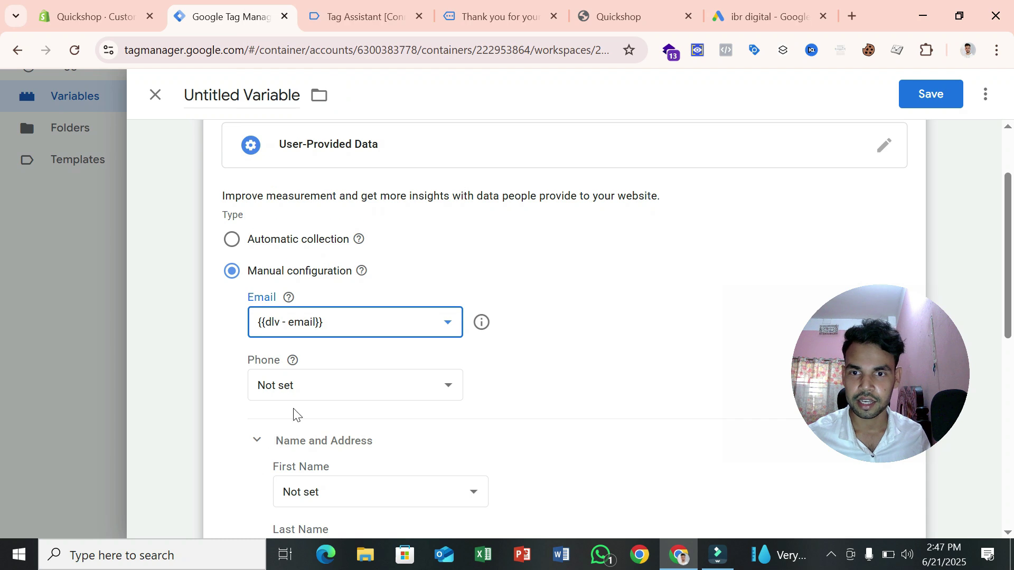
{"action": "left_click", "coordinate": [300, 387]}
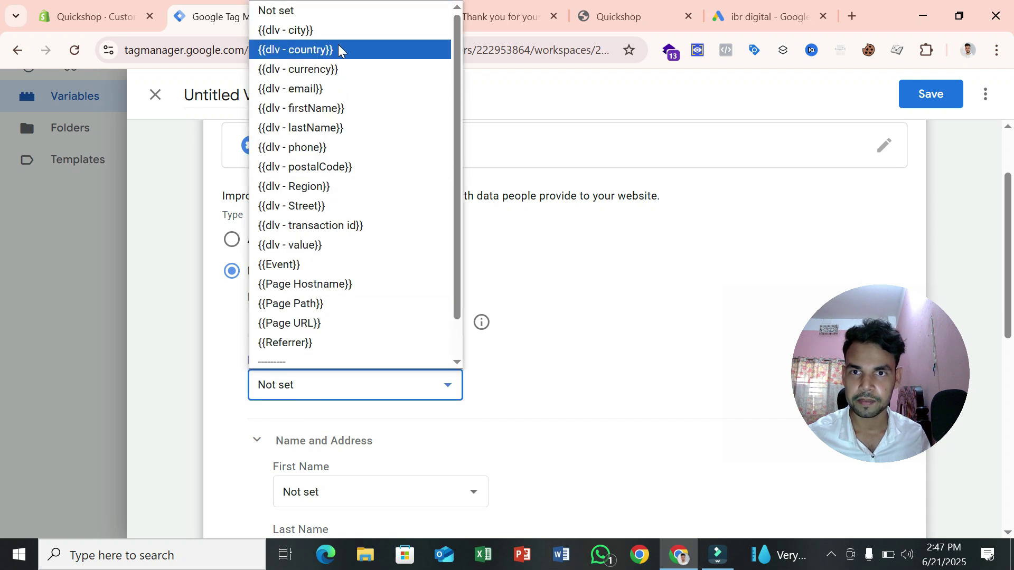
{"action": "left_click", "coordinate": [316, 147]}
Map the Name and Address fields to the matching dlv variables: firstName, lastName, Street, city, Region, country and postalCode
{"action": "scroll", "coordinate": [449, 301], "scroll_direction": "down", "scroll_amount": 4}
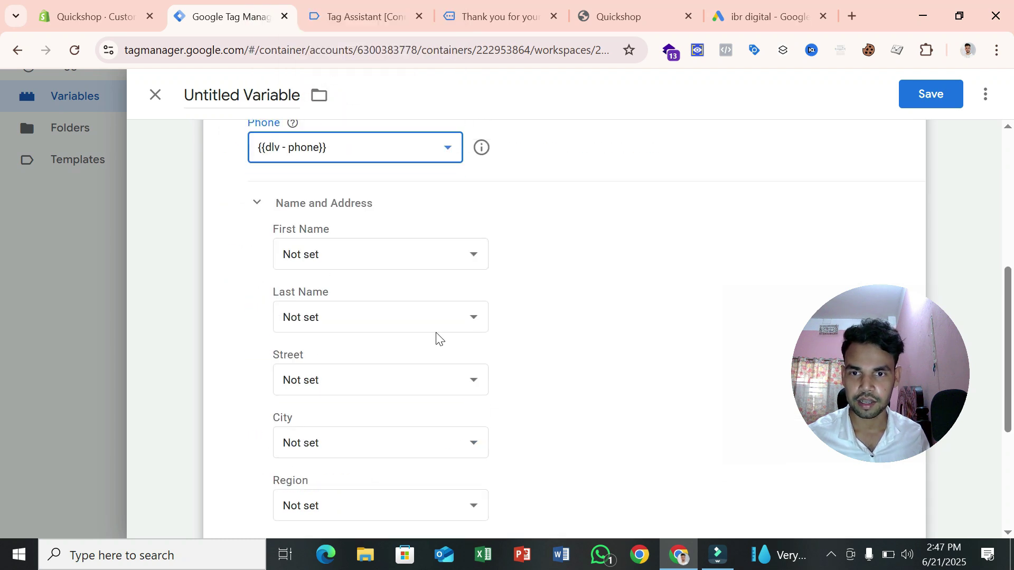
{"action": "scroll", "coordinate": [360, 244], "scroll_direction": "down", "scroll_amount": 1}
{"action": "left_click", "coordinate": [355, 180]}
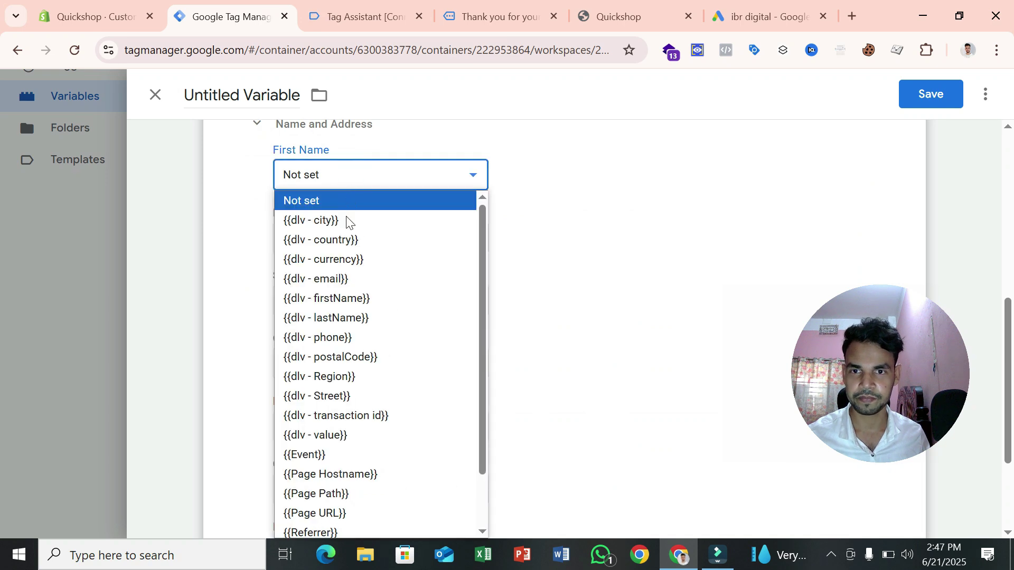
{"action": "left_click", "coordinate": [325, 299]}
{"action": "left_click", "coordinate": [349, 238]}
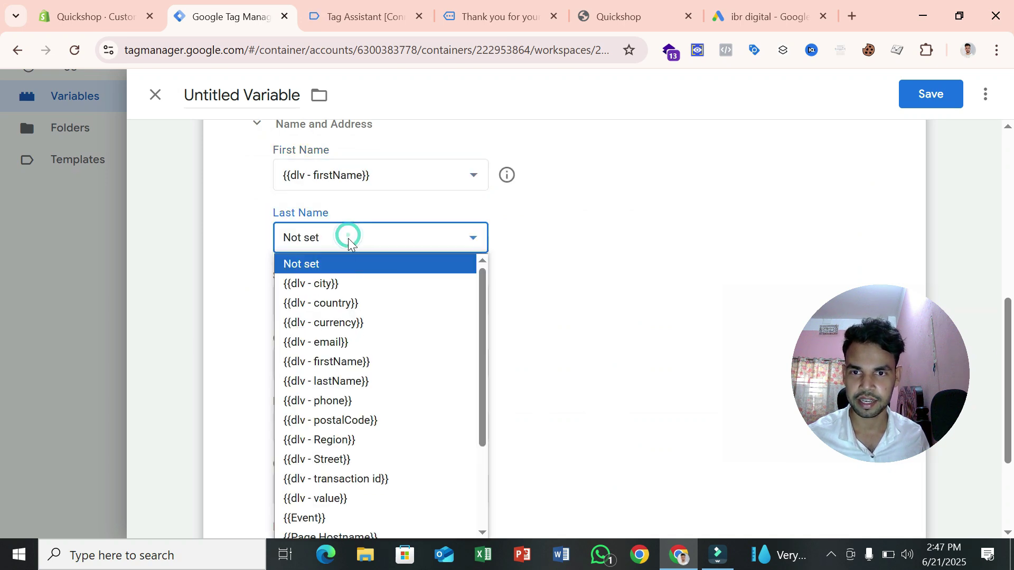
{"action": "left_click", "coordinate": [362, 381]}
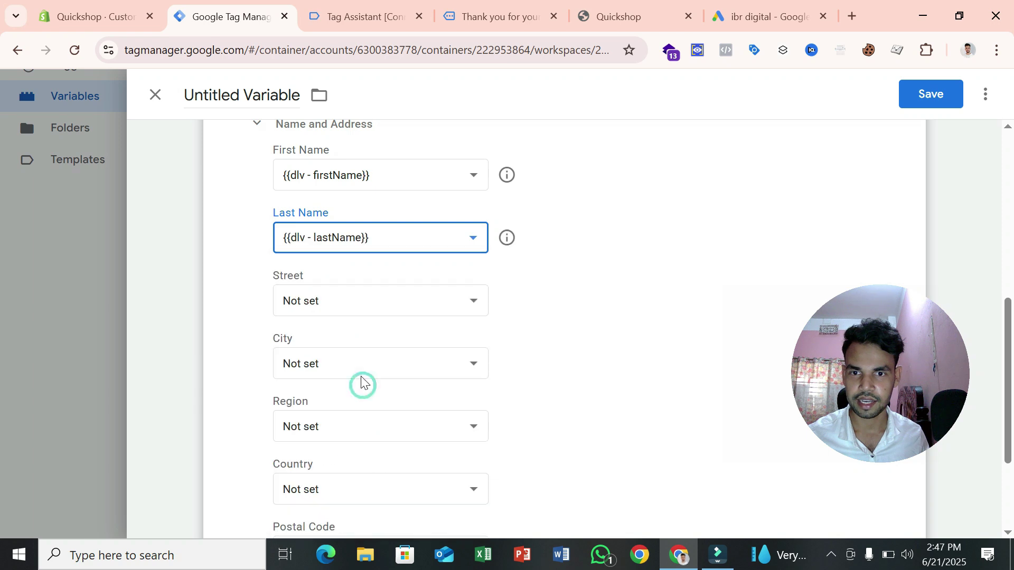
{"action": "left_click", "coordinate": [355, 305]}
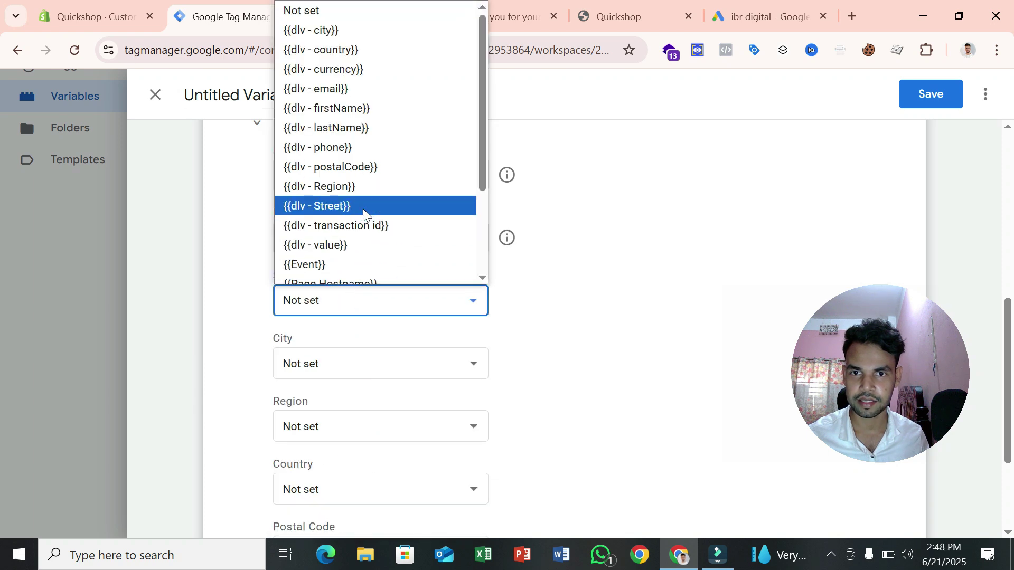
{"action": "left_click", "coordinate": [363, 206]}
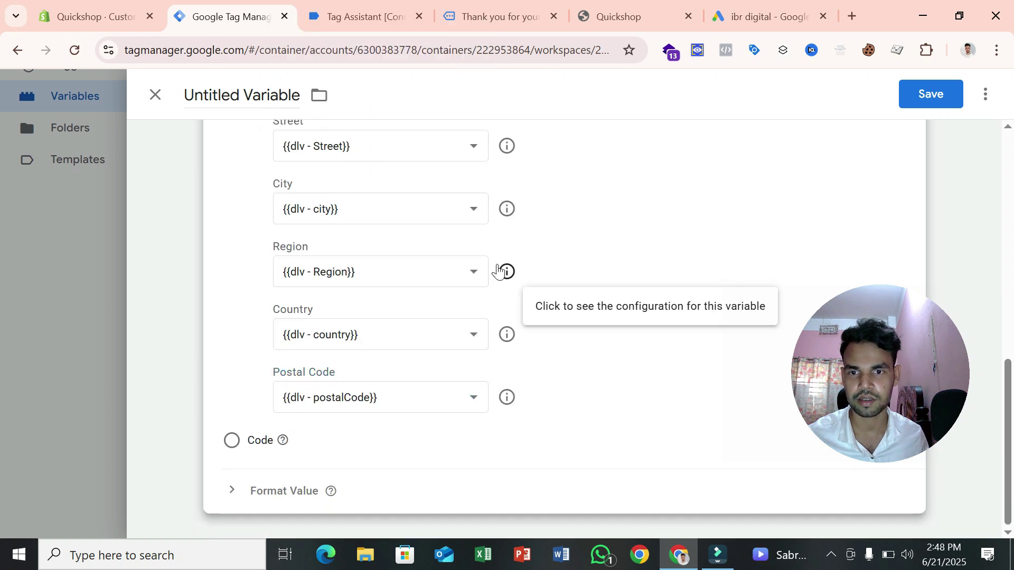
Save the variable under the suggested name User-Provided Data
{"action": "scroll", "coordinate": [385, 215], "scroll_direction": "up", "scroll_amount": 7}
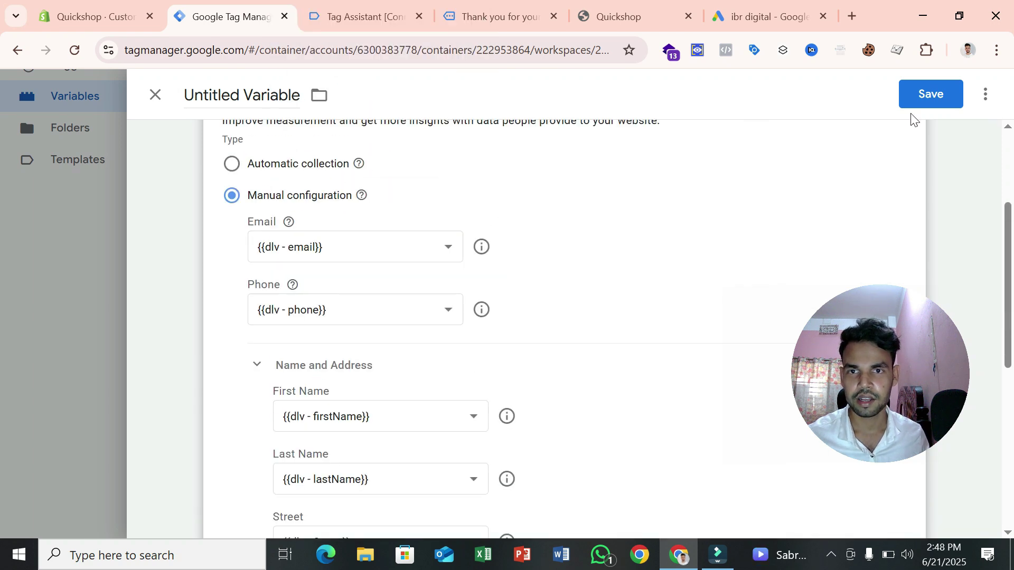
{"action": "left_click", "coordinate": [928, 94]}
{"action": "left_click", "coordinate": [618, 328]}
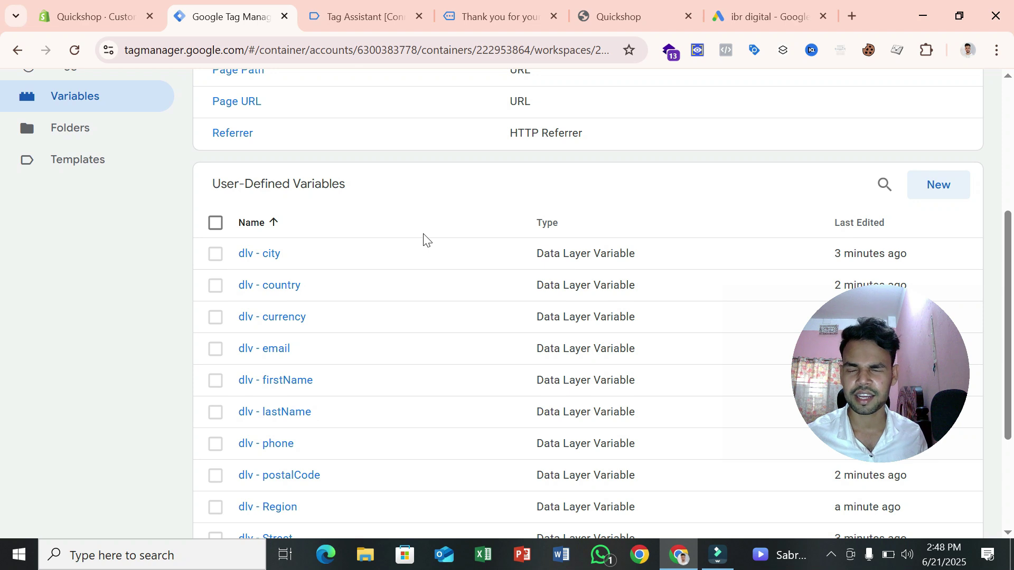
Create a new tag of the Google Ads type Google Ads User-provided Data Event
{"action": "scroll", "coordinate": [424, 240], "scroll_direction": "up", "scroll_amount": 5}
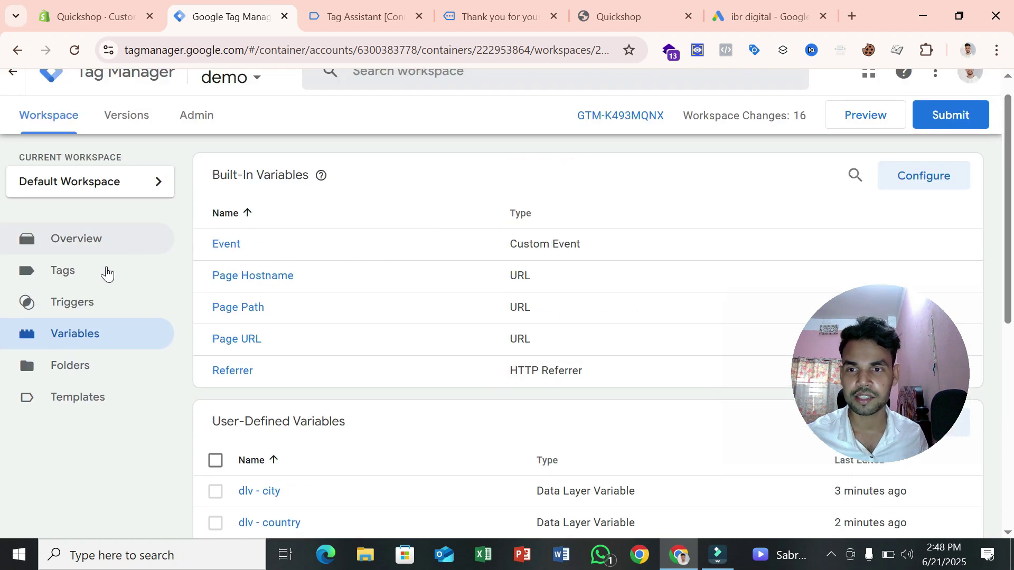
{"action": "left_click", "coordinate": [106, 272]}
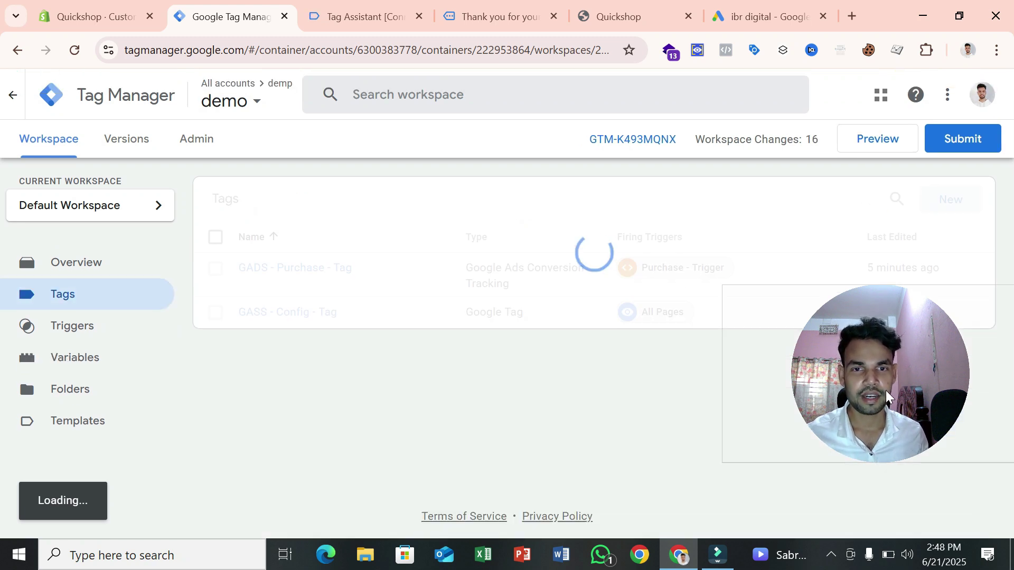
{"action": "left_click_drag", "start_coordinate": [885, 397], "coordinate": [727, 429]}
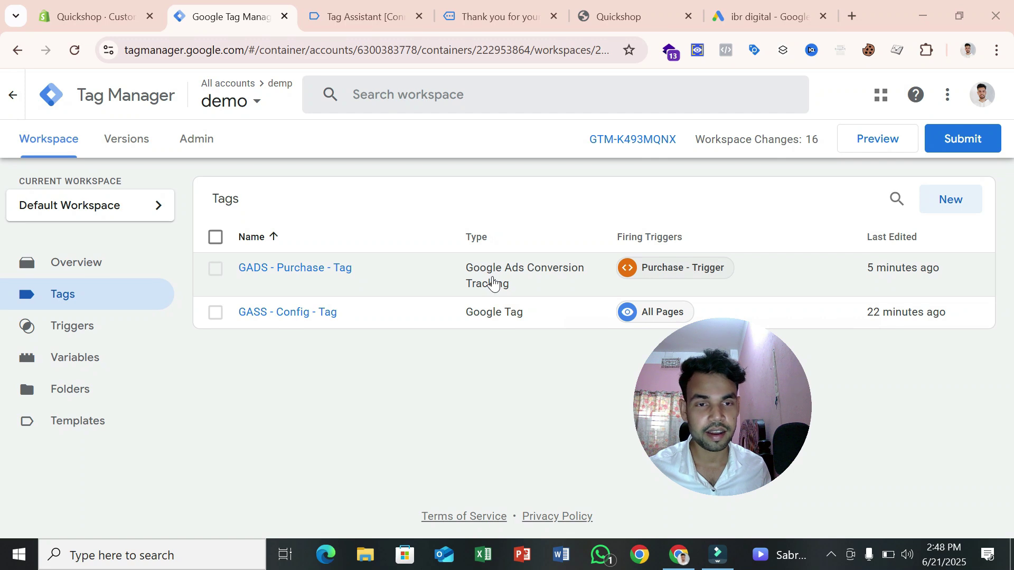
{"action": "left_click", "coordinate": [948, 198]}
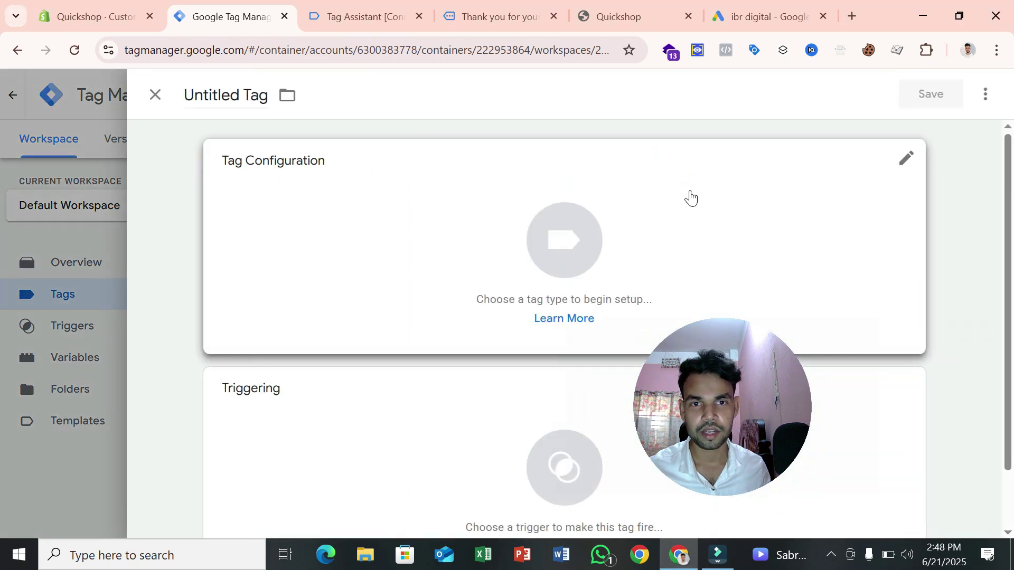
{"action": "left_click", "coordinate": [691, 198]}
{"action": "left_click_drag", "start_coordinate": [731, 405], "coordinate": [811, 103]}
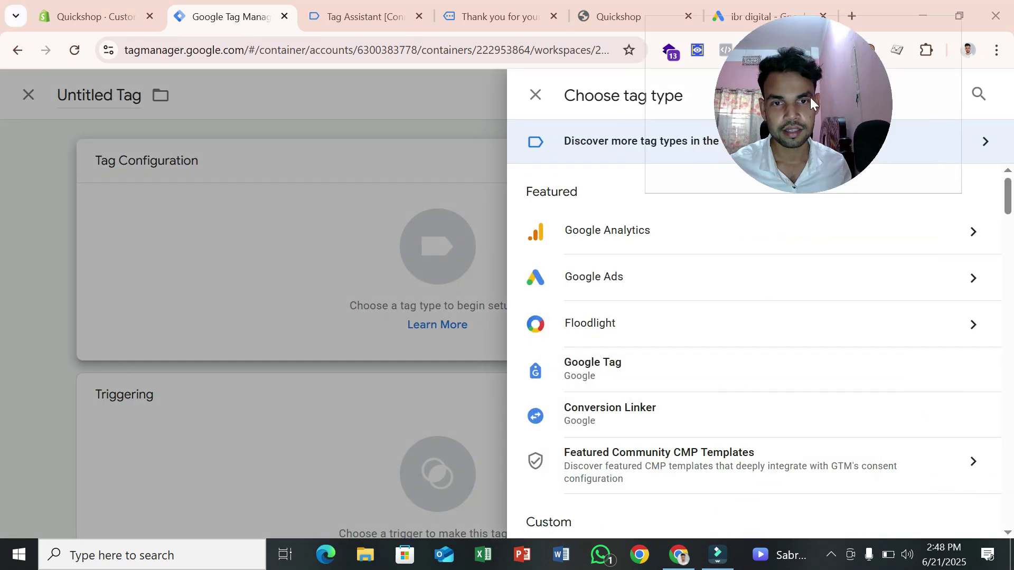
{"action": "left_click", "coordinate": [645, 274]}
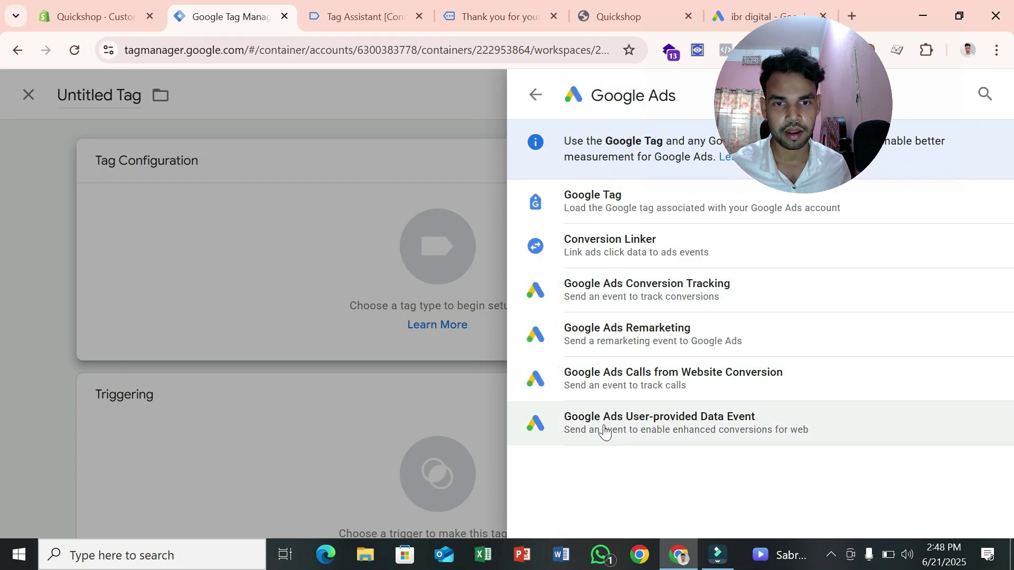
{"action": "left_click", "coordinate": [814, 417]}
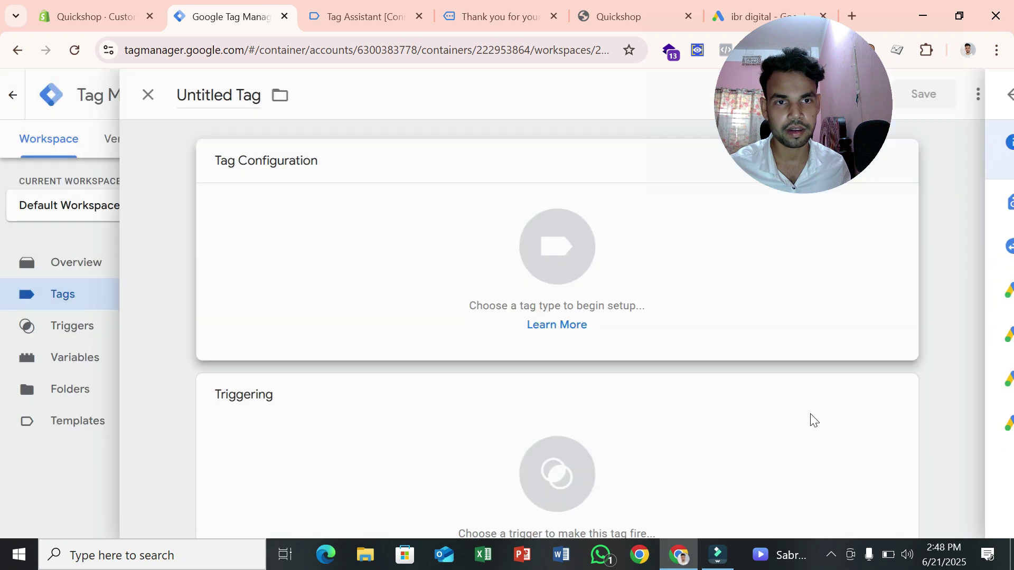
{"action": "scroll", "coordinate": [446, 350], "scroll_direction": "down", "scroll_amount": 3}
{"action": "scroll", "coordinate": [390, 163], "scroll_direction": "up", "scroll_amount": 4}
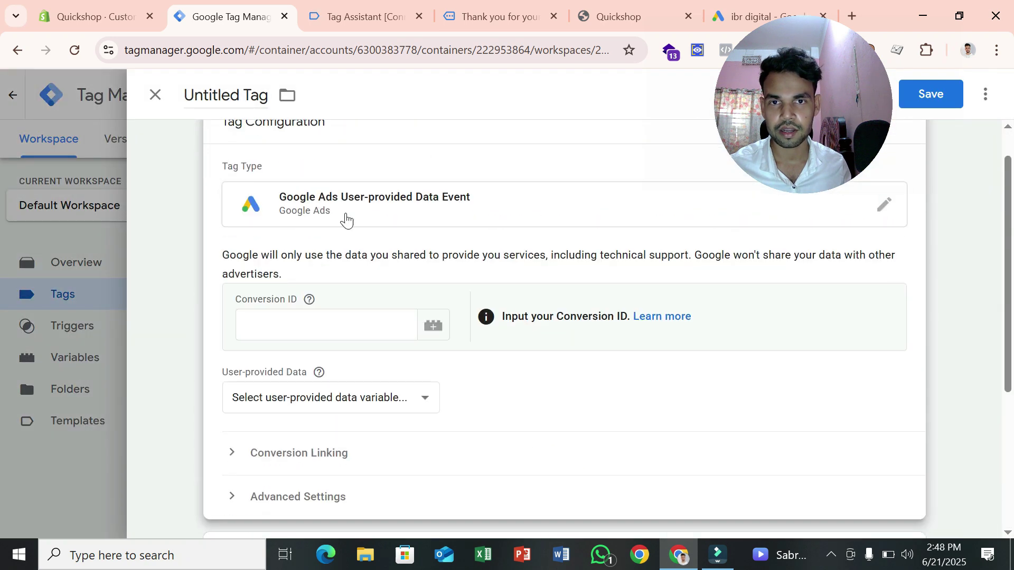
Copy the Conversion ID from the Google Ads conversion setup page and paste it into the tag's Conversion ID
{"action": "left_click", "coordinate": [338, 327]}
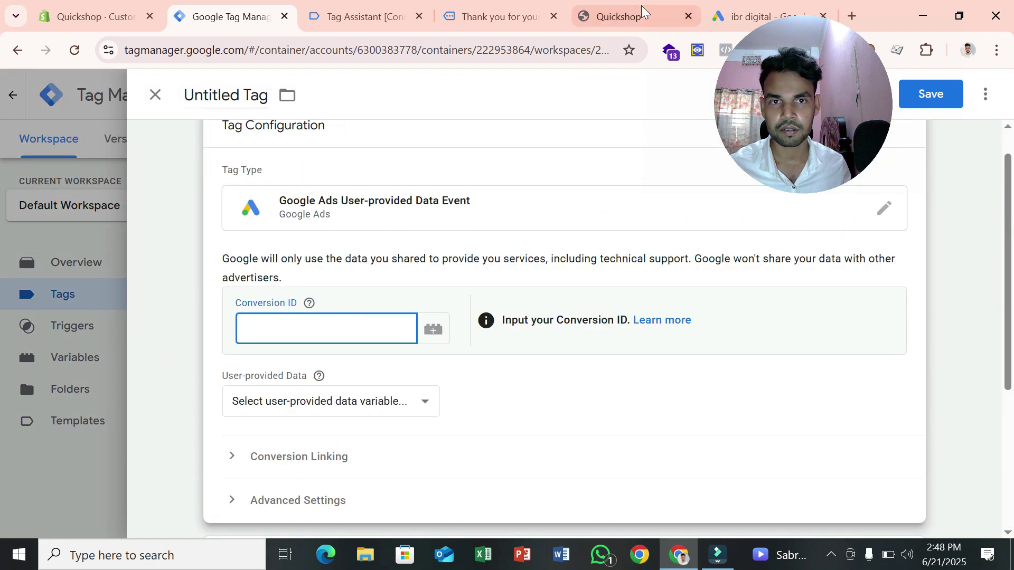
{"action": "left_click", "coordinate": [747, 15]}
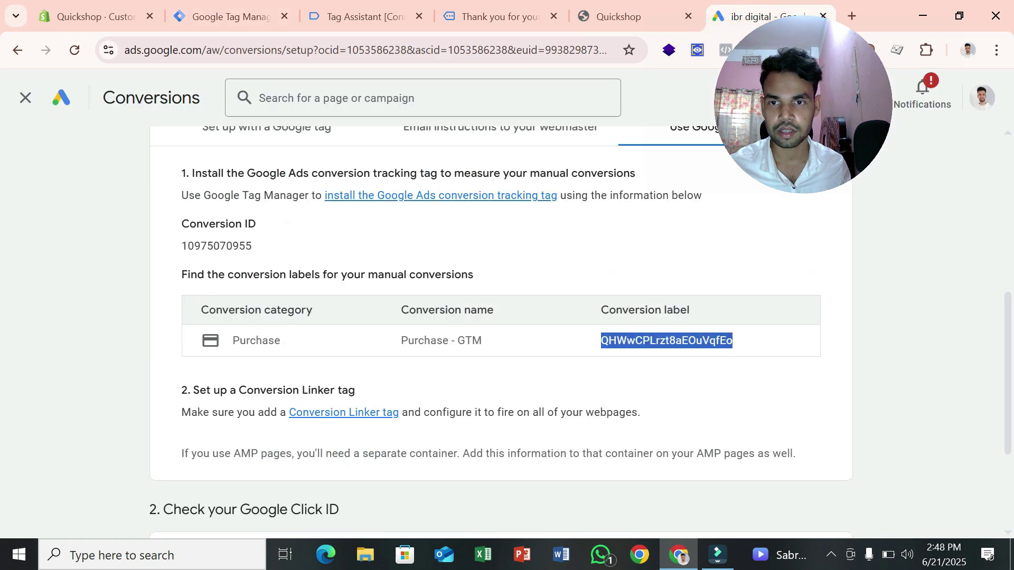
{"action": "double_click", "coordinate": [220, 245]}
{"action": "right_click", "coordinate": [220, 247]}
{"action": "left_click", "coordinate": [245, 281]}
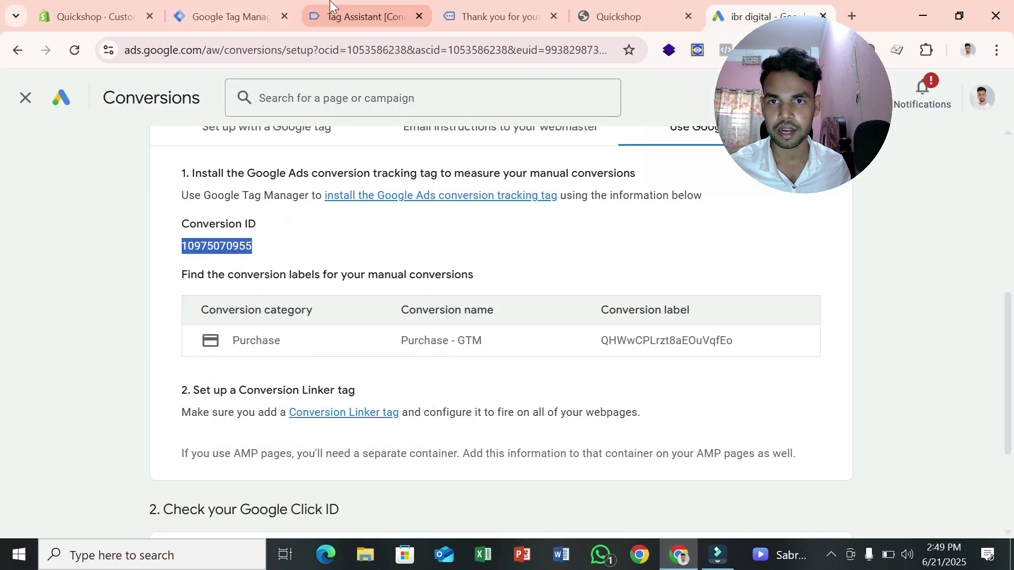
{"action": "left_click", "coordinate": [330, 6]}
{"action": "left_click", "coordinate": [246, 12]}
{"action": "left_click", "coordinate": [321, 333]}
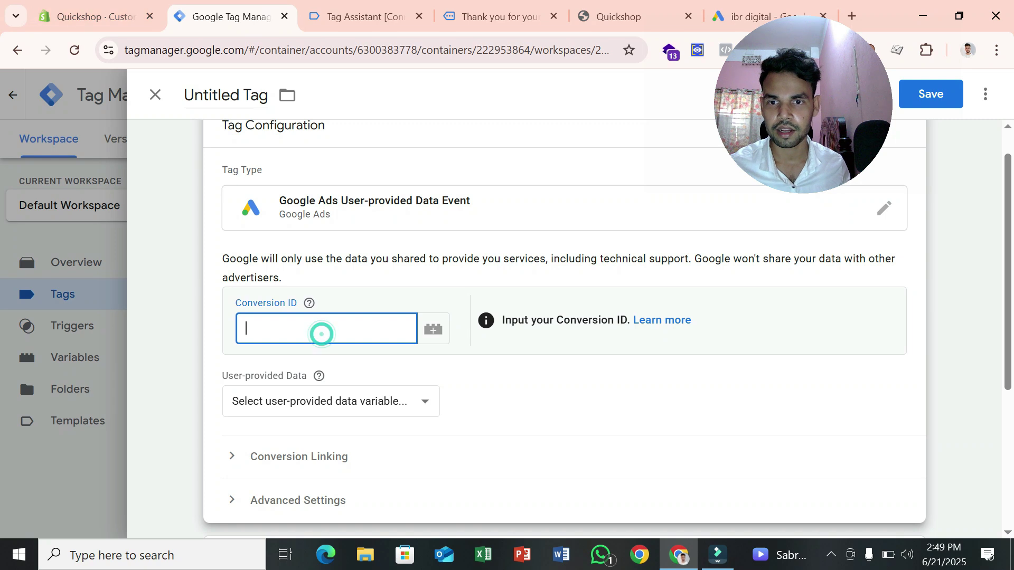
{"action": "right_click", "coordinate": [322, 334]}
{"action": "left_click", "coordinate": [362, 358]}
Set the tag's User-provided Data to the {{User-Provided Data}} variable
{"action": "scroll", "coordinate": [455, 370], "scroll_direction": "down", "scroll_amount": 3}
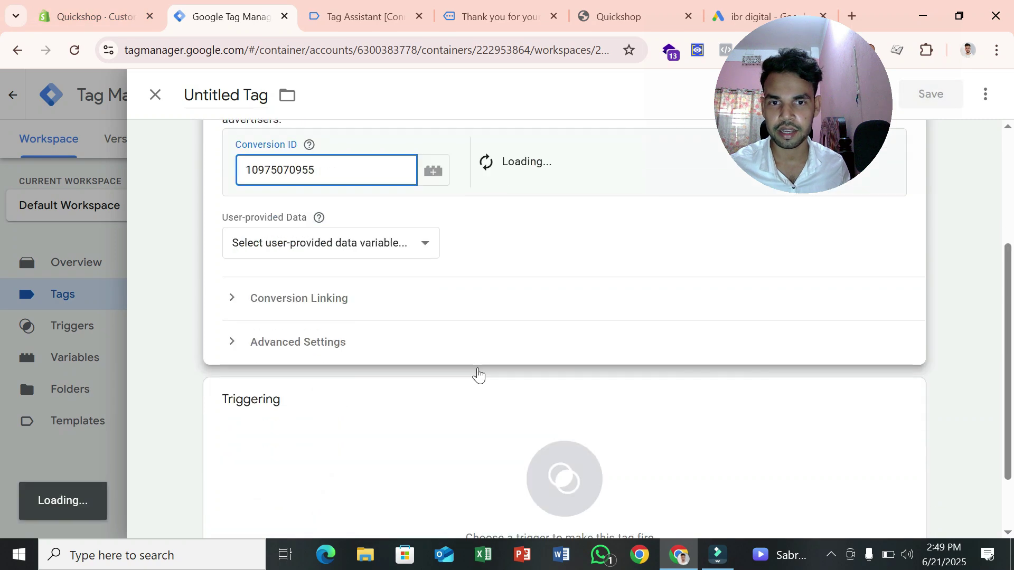
{"action": "left_click", "coordinate": [375, 249]}
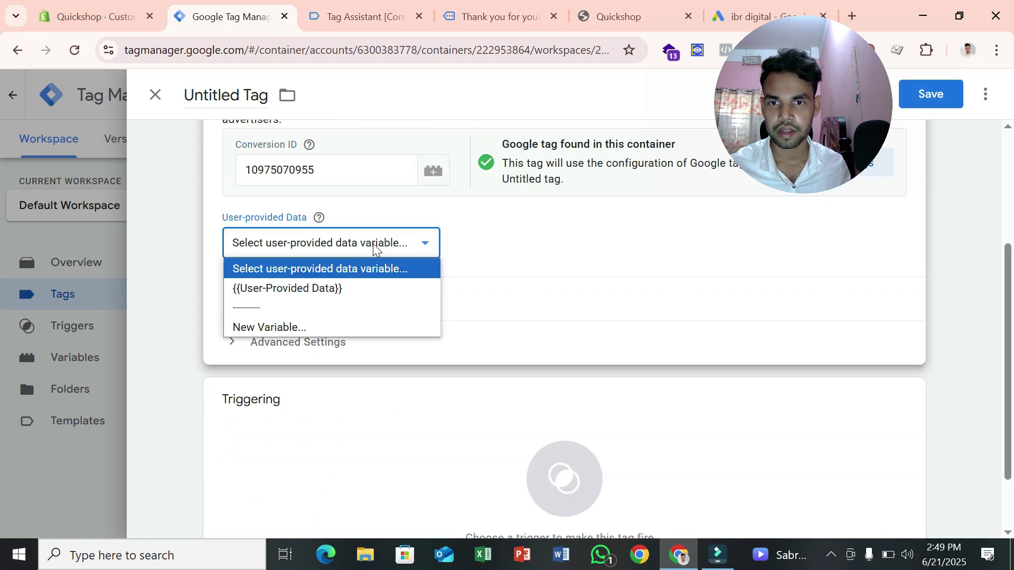
{"action": "left_click", "coordinate": [336, 288]}
Add Purchase - Trigger as the firing trigger and save the tag as Google Ads User-provided Data Event
{"action": "left_click", "coordinate": [407, 423]}
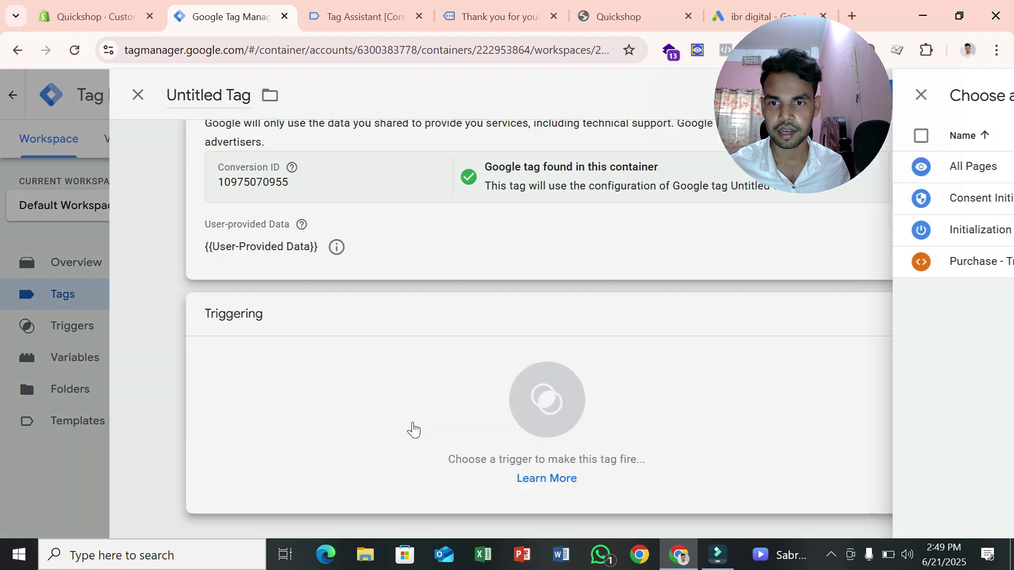
{"action": "left_click", "coordinate": [255, 267]}
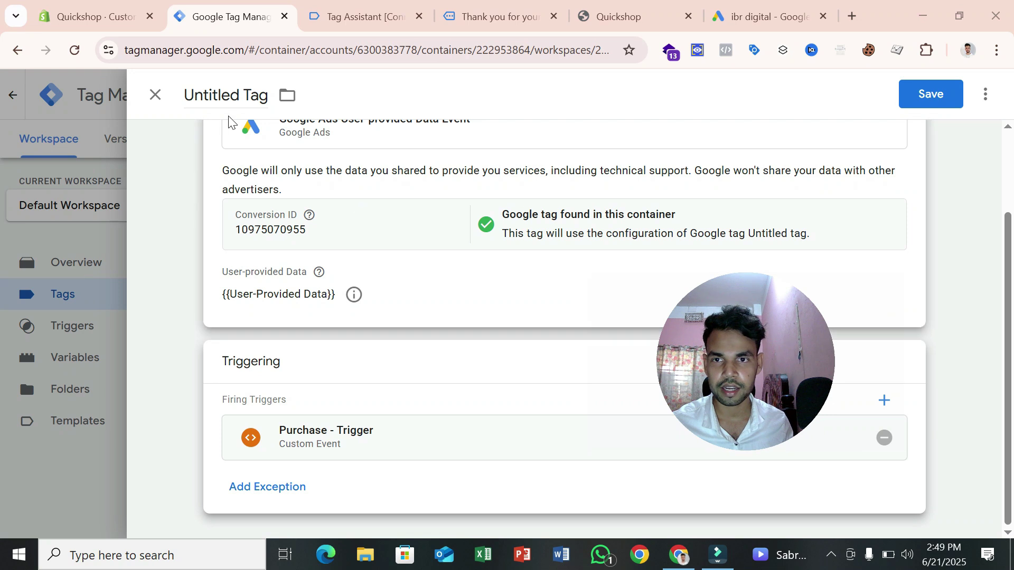
{"action": "left_click", "coordinate": [930, 94]}
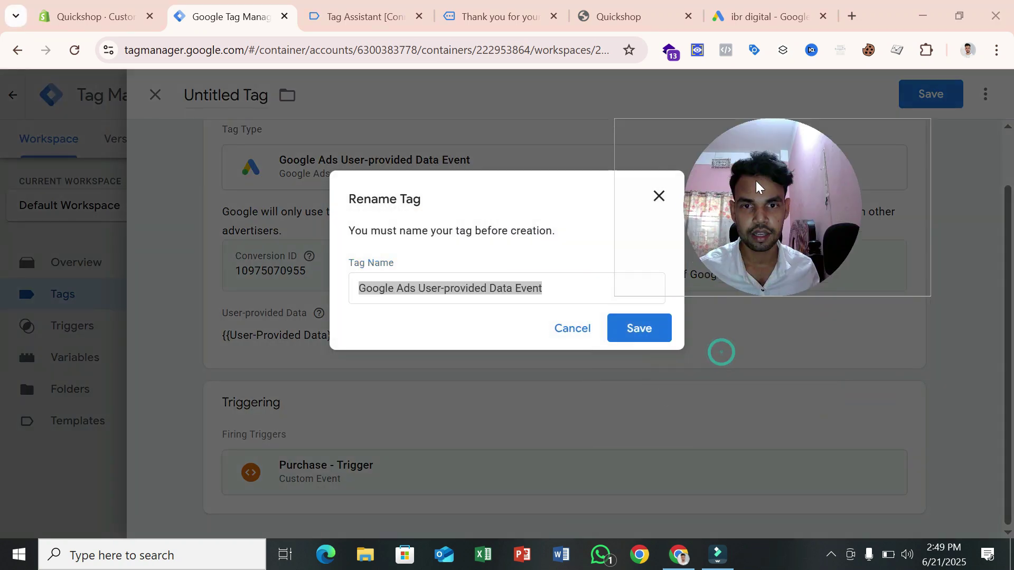
{"action": "left_click", "coordinate": [632, 331]}
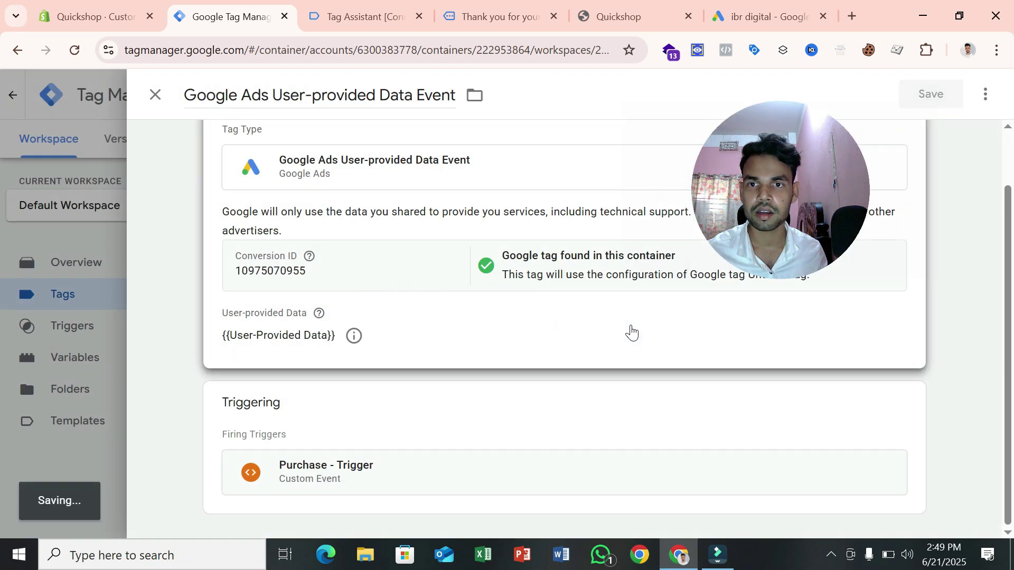